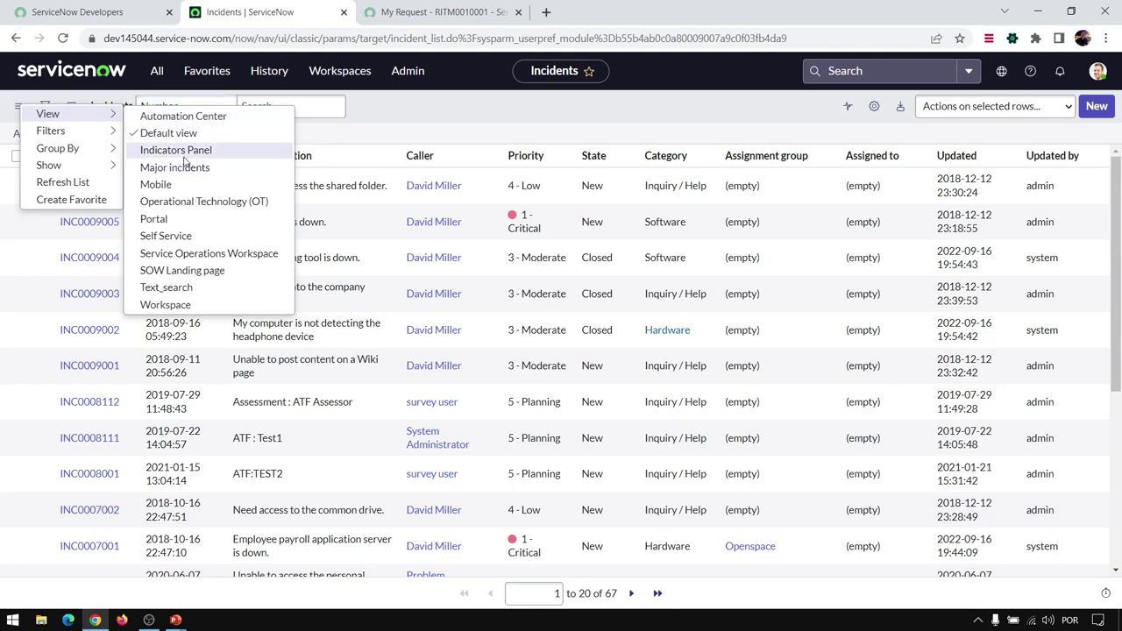
Switch the incident list to the Automation Center view, followed by the Self Service view
{"action": "left_click", "coordinate": [183, 117]}
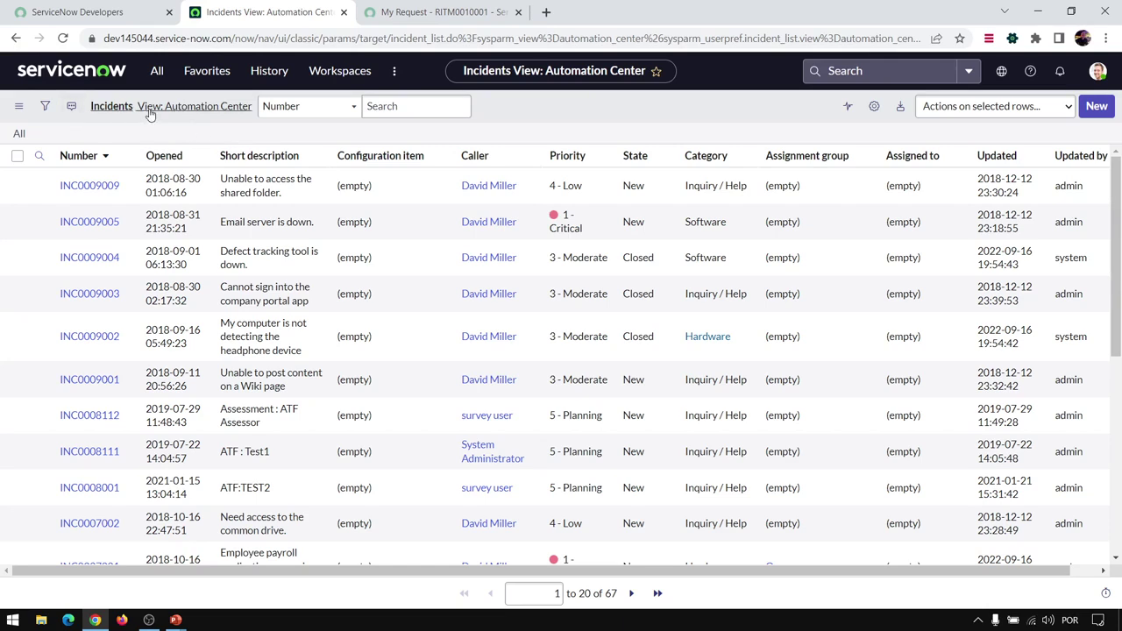
{"action": "left_click", "coordinate": [18, 106]}
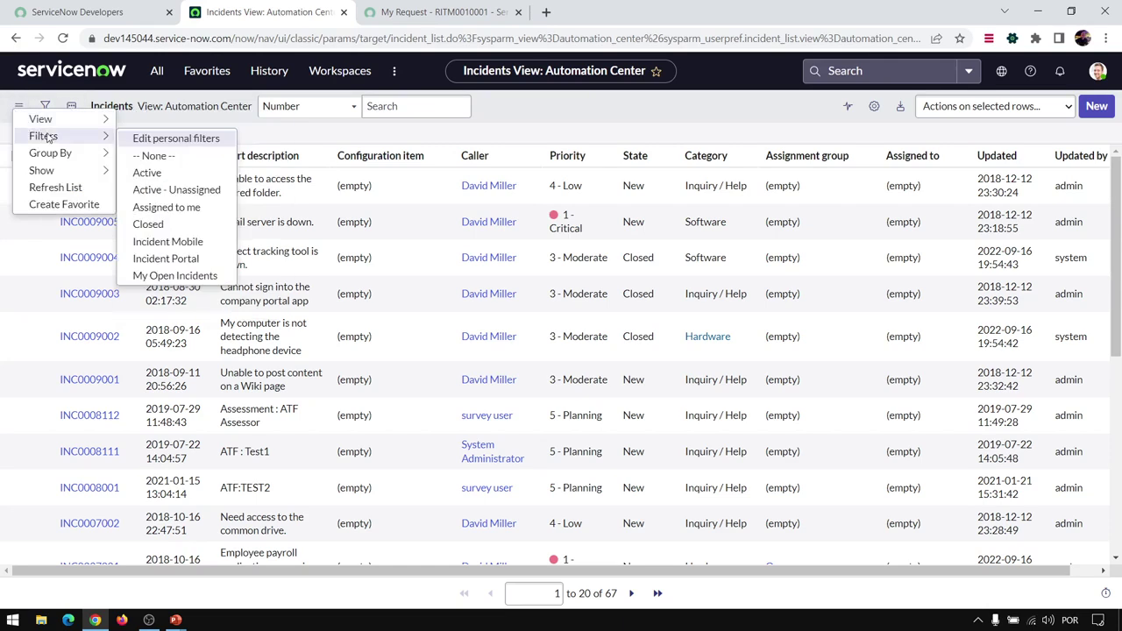
{"action": "mouse_move", "coordinate": [70, 120]}
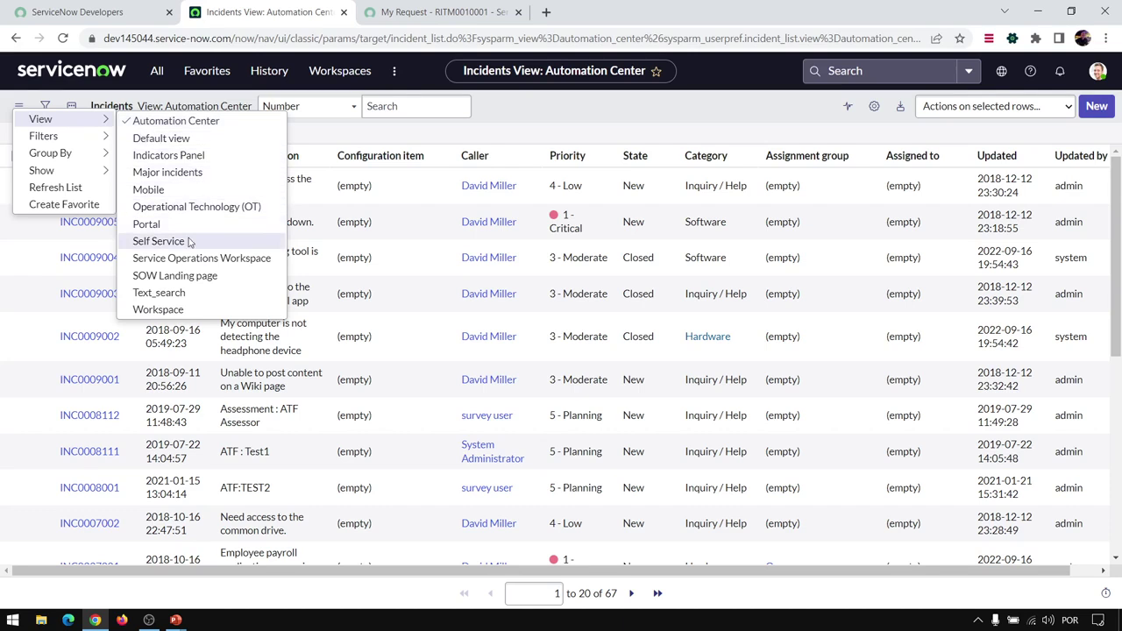
{"action": "left_click", "coordinate": [159, 241]}
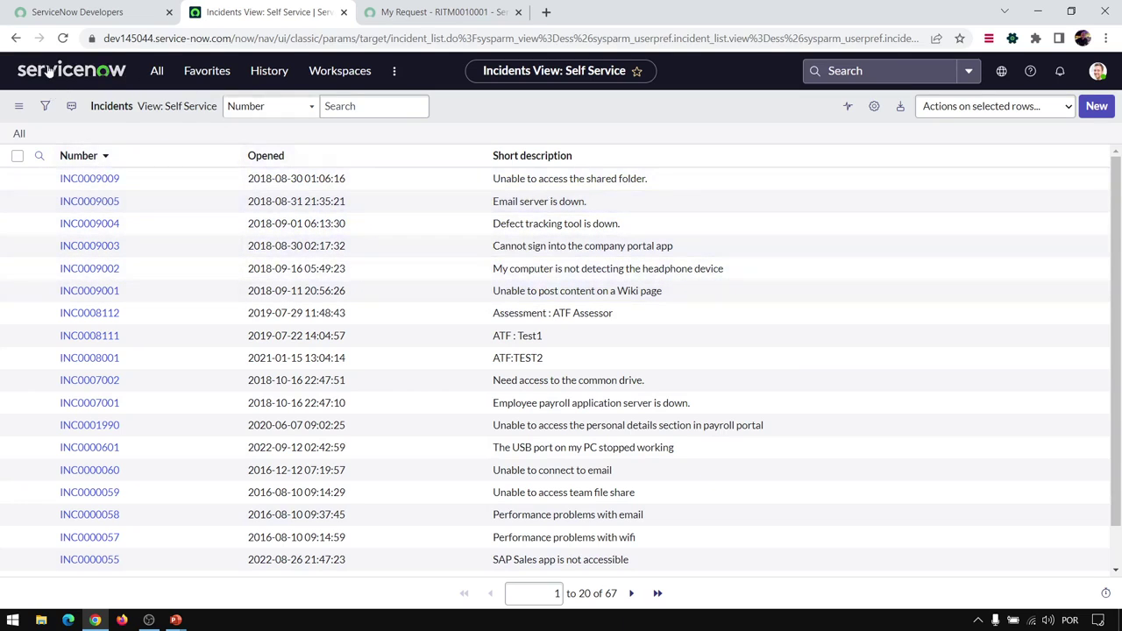
Return the incident list to the Default view
{"action": "left_click", "coordinate": [18, 106]}
{"action": "mouse_move", "coordinate": [49, 117]}
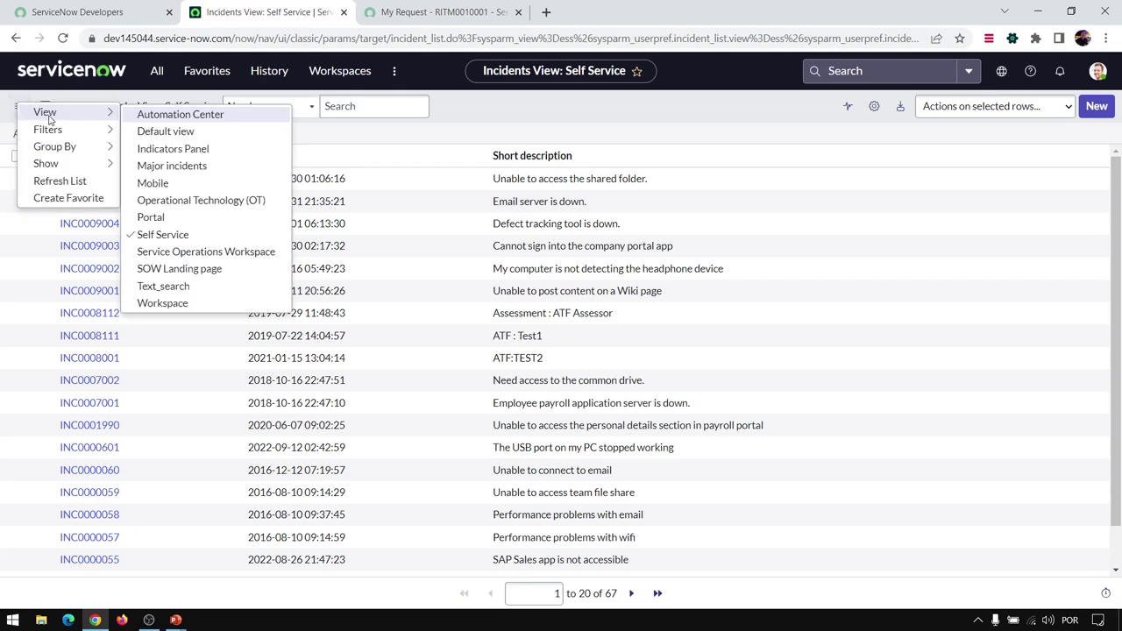
{"action": "left_click", "coordinate": [186, 132]}
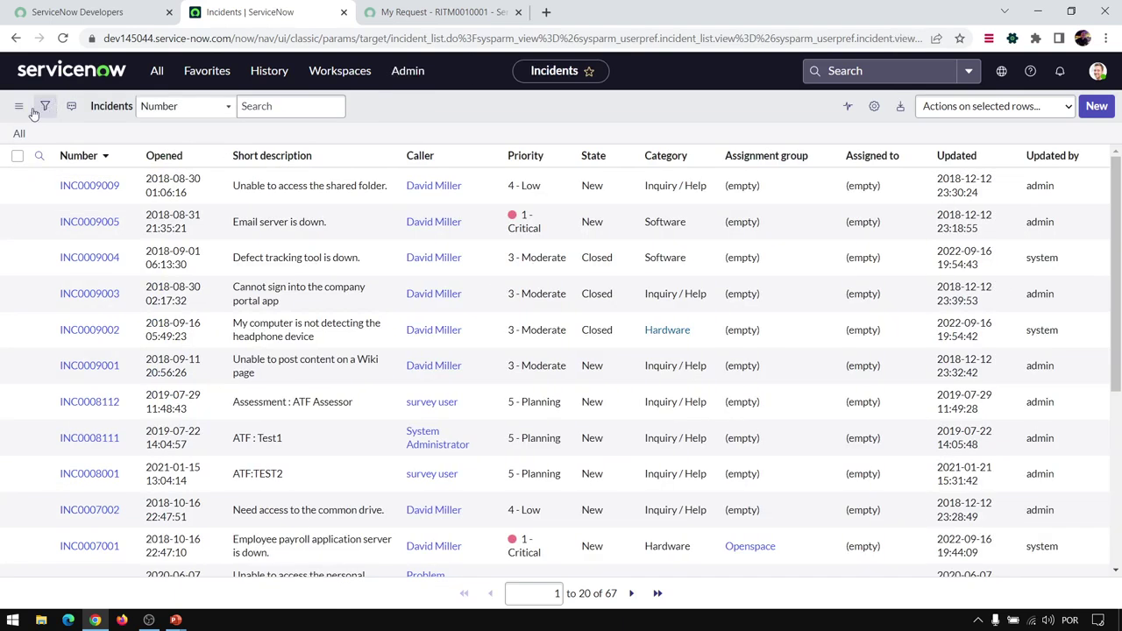
Apply the predefined Closed filter to the incident list and clear it again to list all incidents
{"action": "left_click", "coordinate": [19, 106]}
{"action": "mouse_move", "coordinate": [53, 137]}
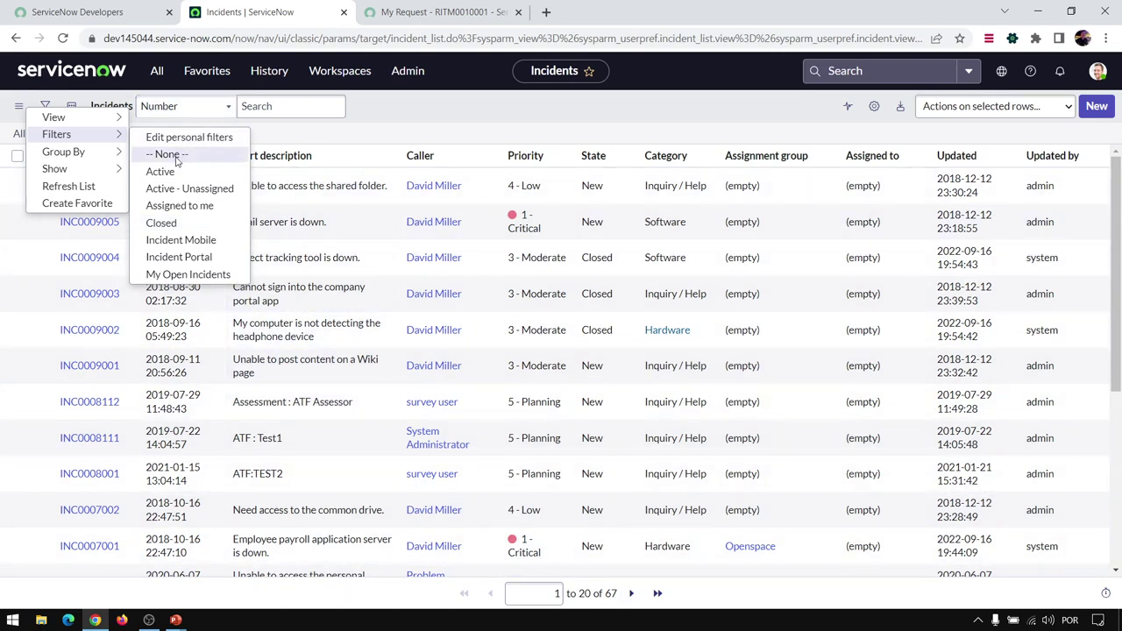
{"action": "left_click", "coordinate": [179, 224]}
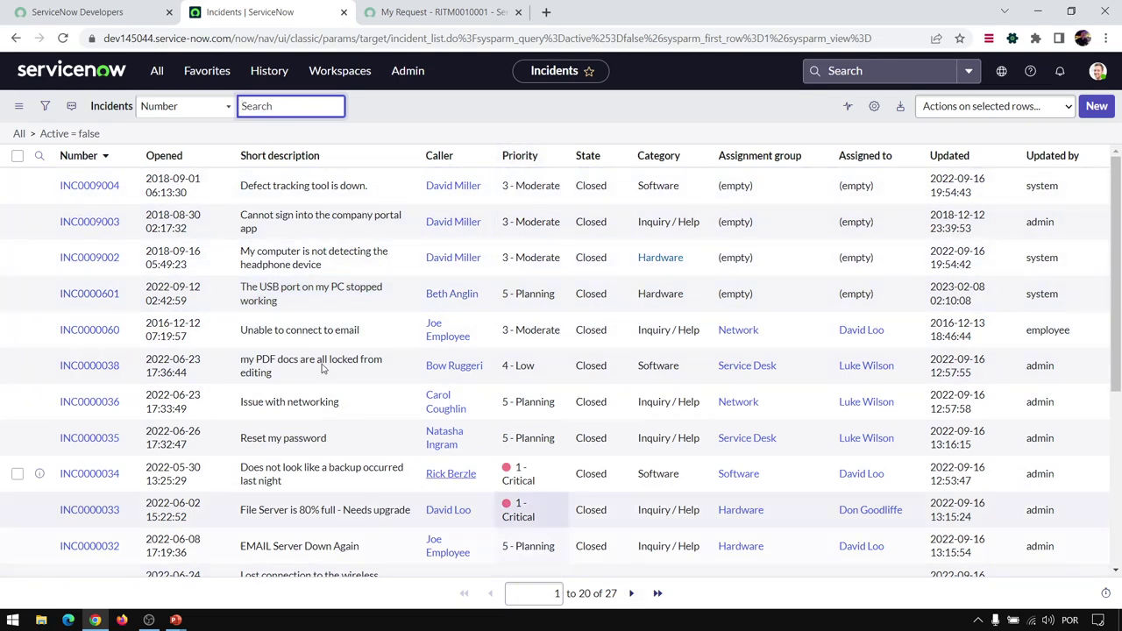
{"action": "left_click", "coordinate": [18, 106]}
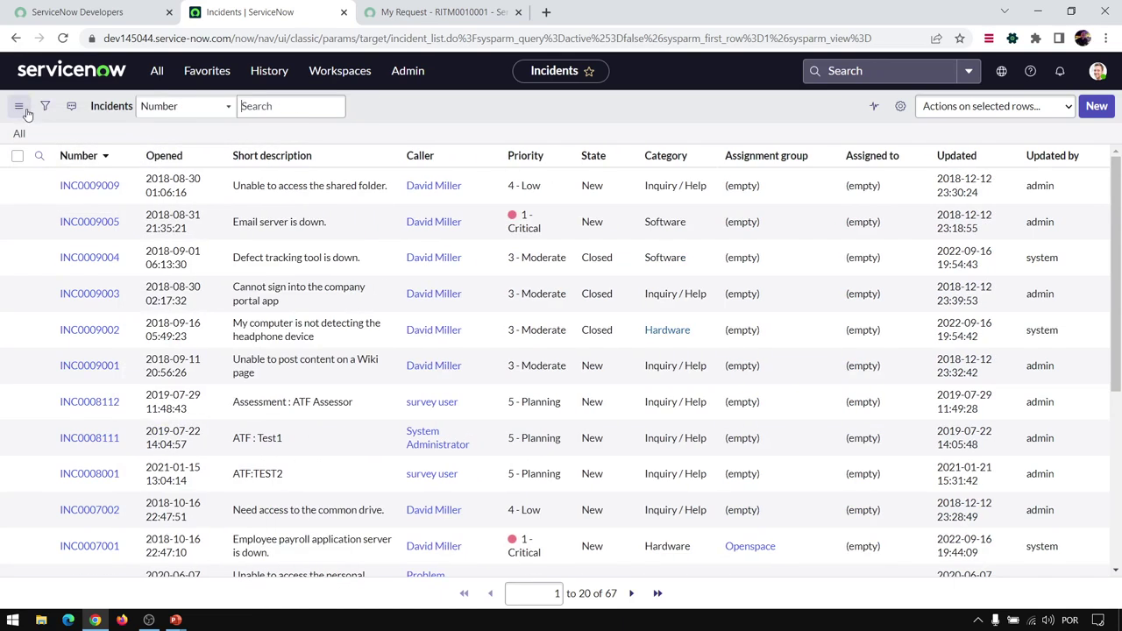
Group the incident list by State
{"action": "left_click", "coordinate": [19, 106]}
{"action": "mouse_move", "coordinate": [82, 149]}
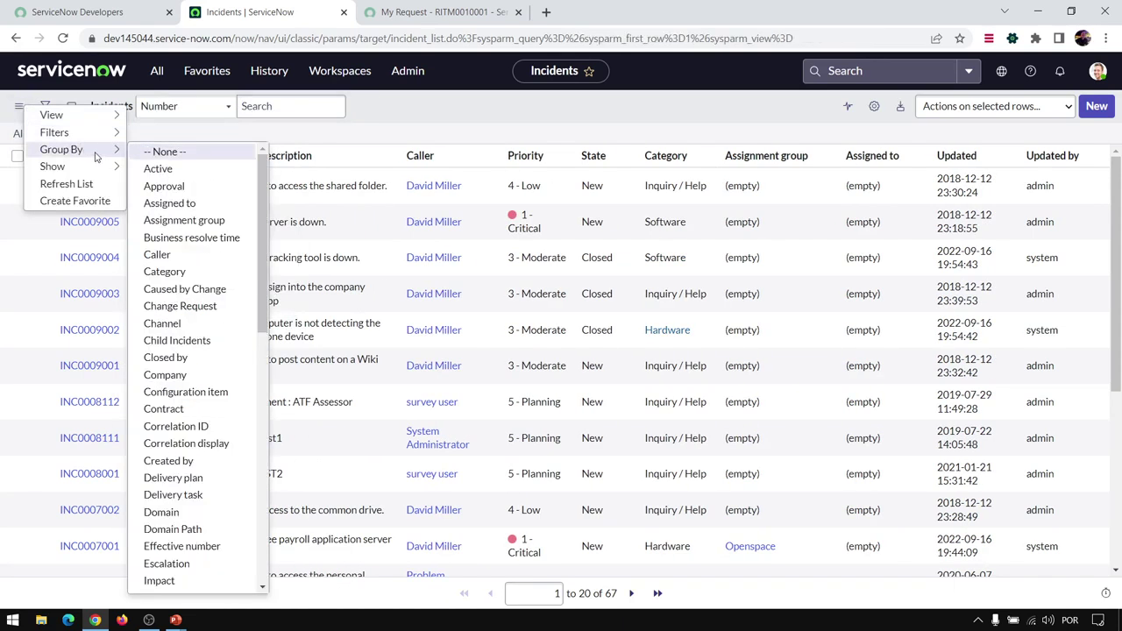
{"action": "scroll", "coordinate": [188, 233], "scroll_direction": "down", "scroll_amount": 8}
{"action": "scroll", "coordinate": [179, 220], "scroll_direction": "up", "scroll_amount": 8}
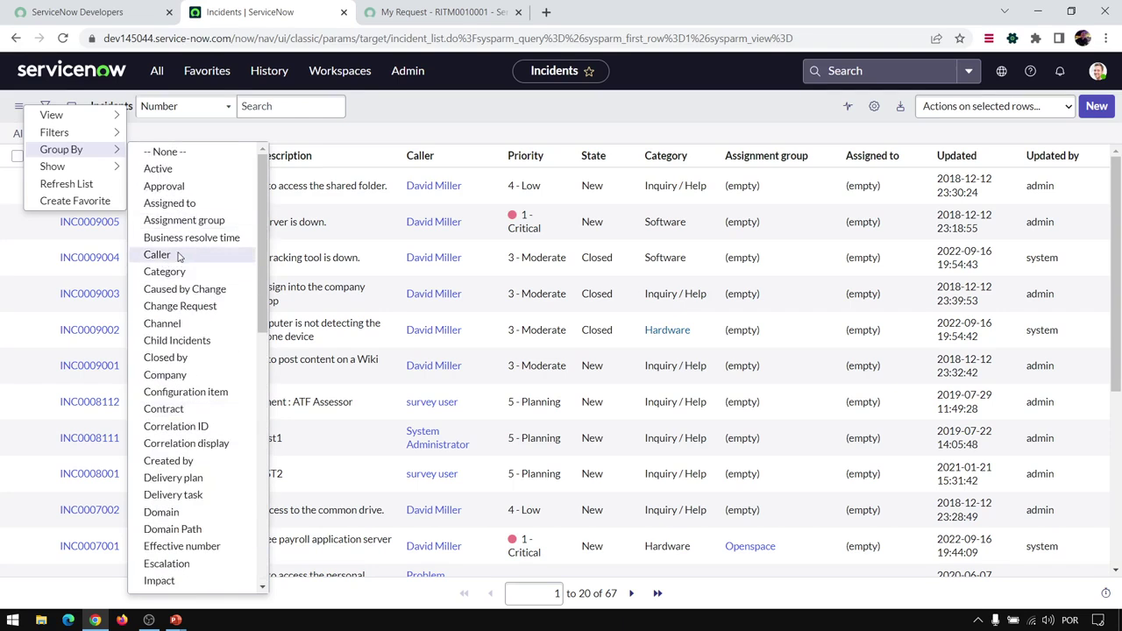
{"action": "scroll", "coordinate": [201, 219], "scroll_direction": "down", "scroll_amount": 8}
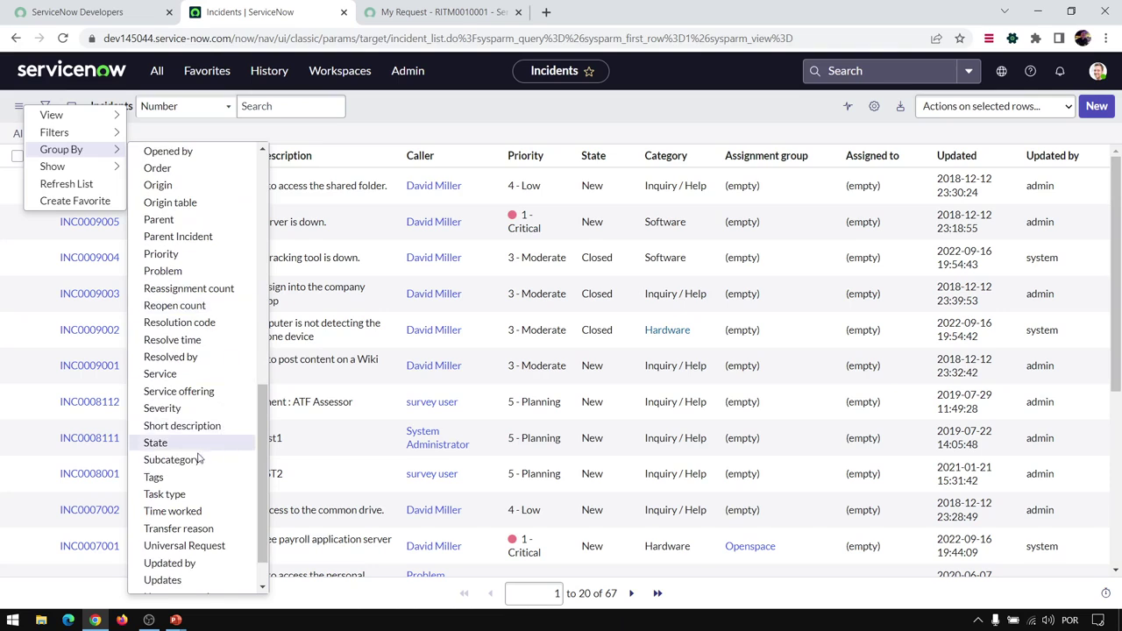
{"action": "left_click", "coordinate": [157, 443]}
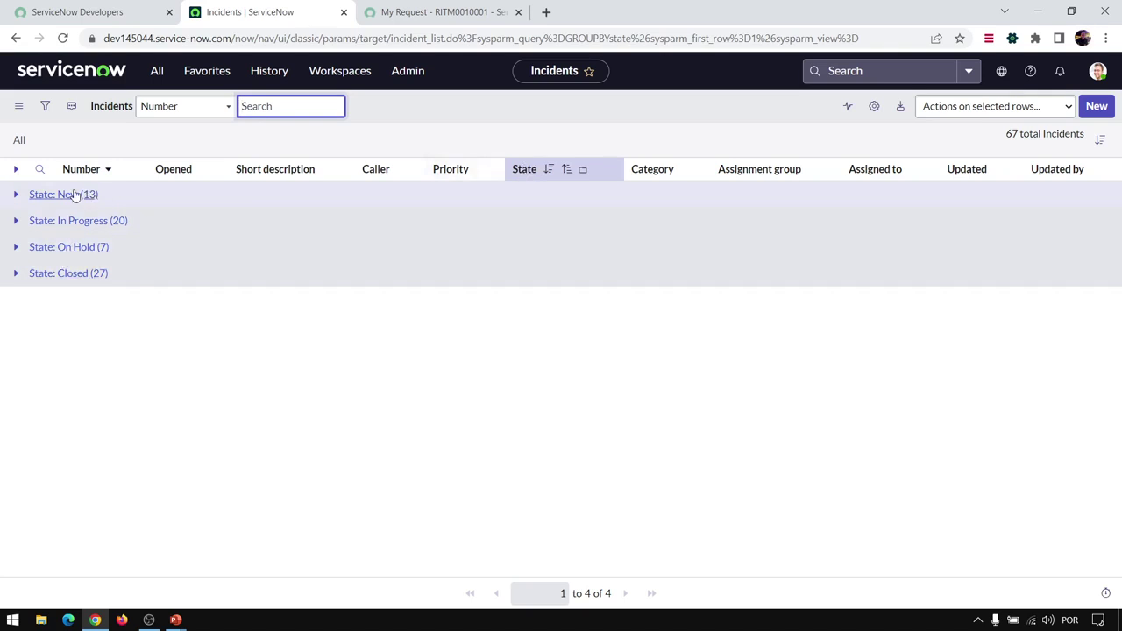
Expand the New state group and look through its incidents
{"action": "left_click", "coordinate": [15, 194]}
{"action": "scroll", "coordinate": [140, 254], "scroll_direction": "down", "scroll_amount": 5}
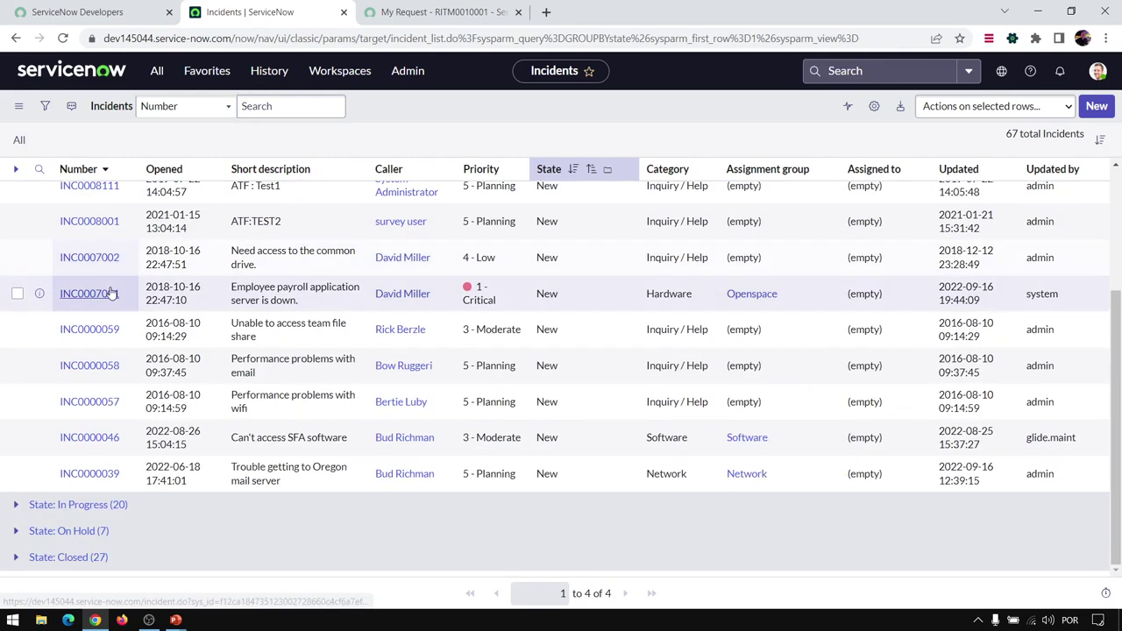
{"action": "scroll", "coordinate": [88, 398], "scroll_direction": "up", "scroll_amount": 5}
Check the rows-per-page choices and refresh the incident list
{"action": "left_click", "coordinate": [19, 106]}
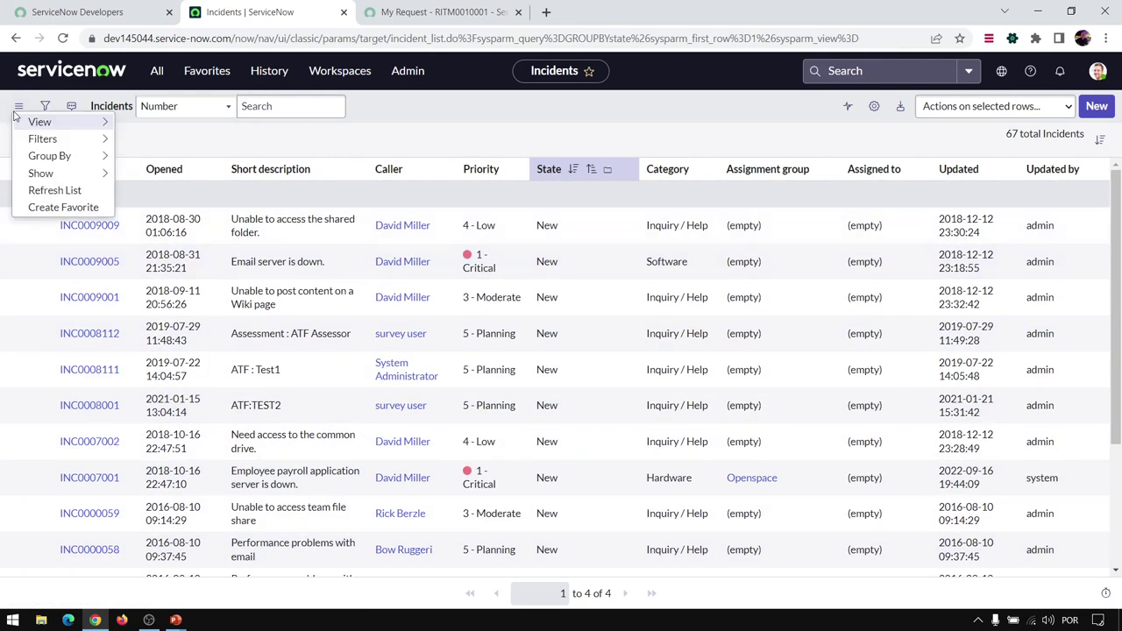
{"action": "mouse_move", "coordinate": [84, 179]}
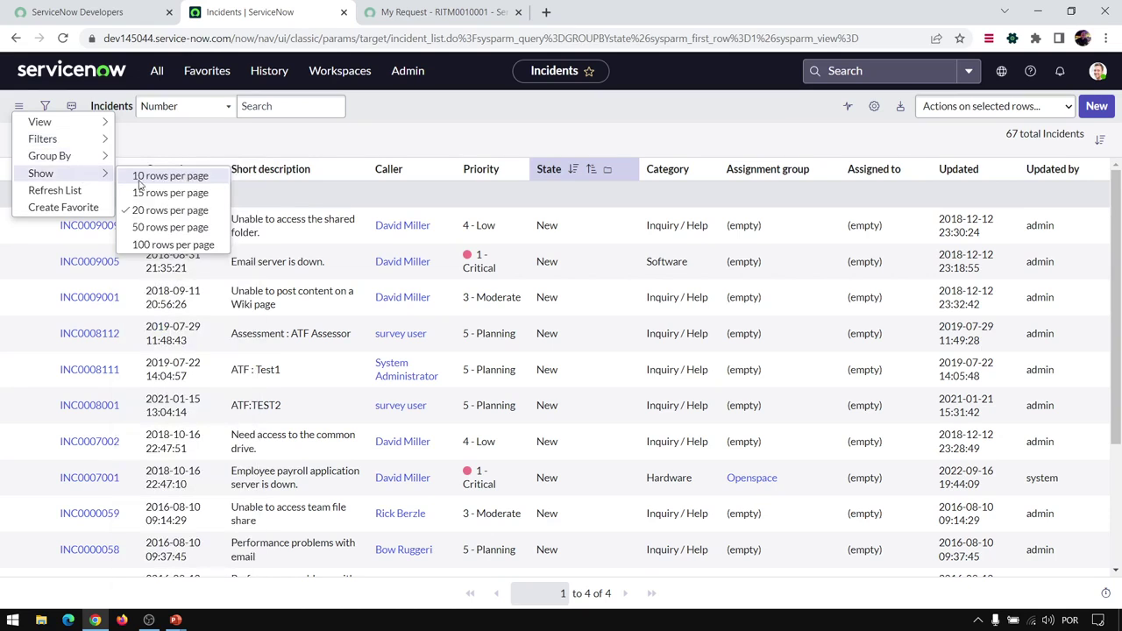
{"action": "left_click", "coordinate": [74, 192]}
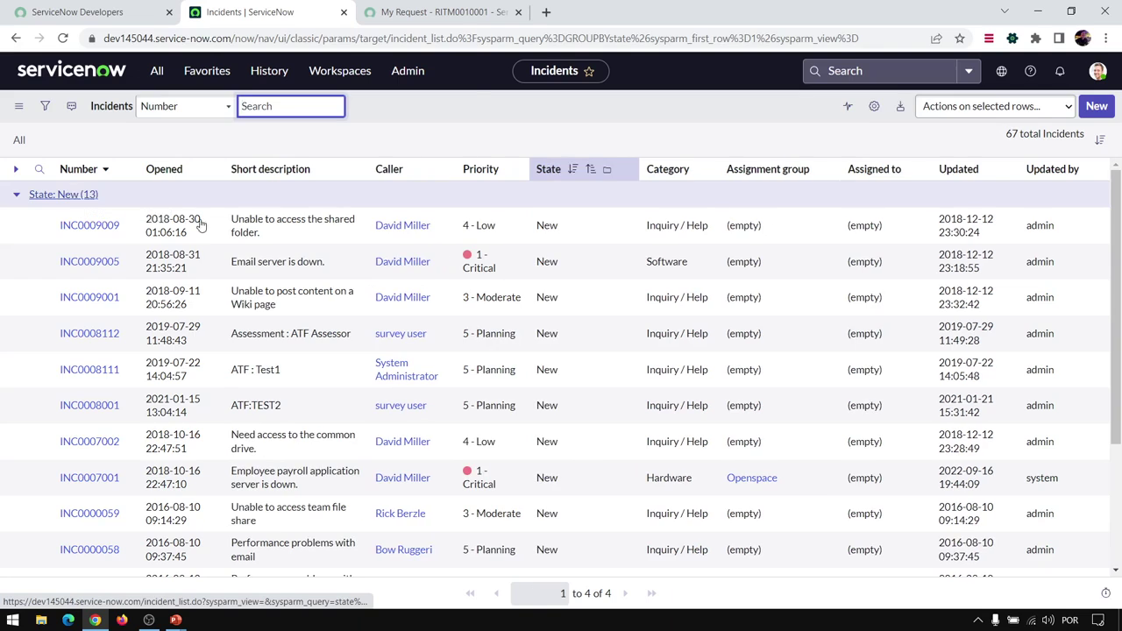
Collapse the New state group and remove the grouping from the incident list
{"action": "left_click", "coordinate": [13, 104]}
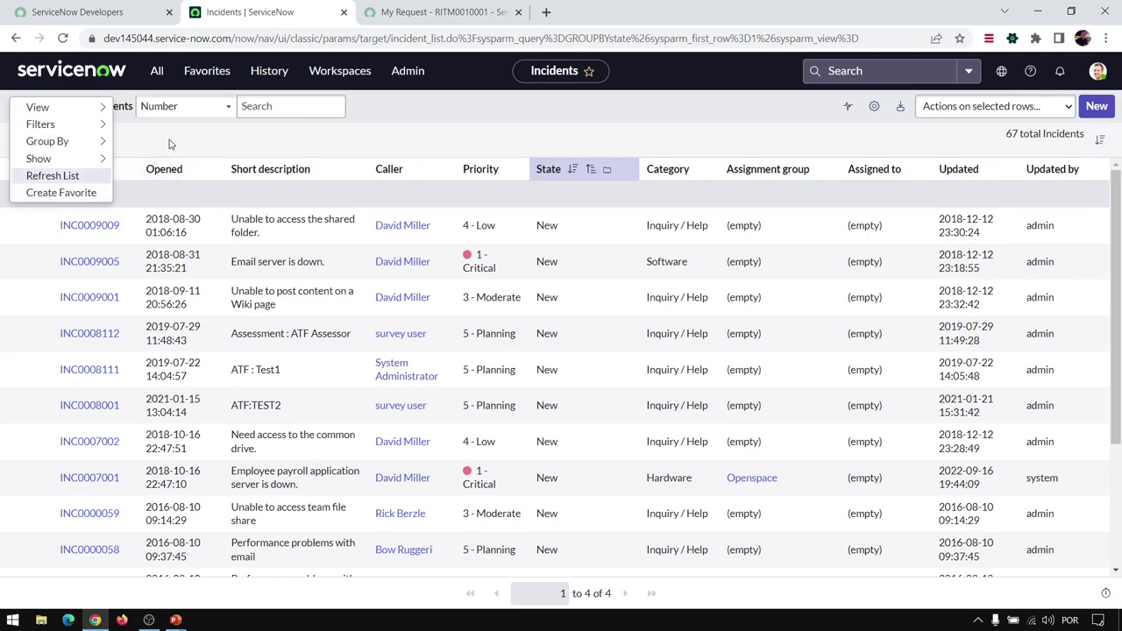
{"action": "left_click", "coordinate": [380, 121]}
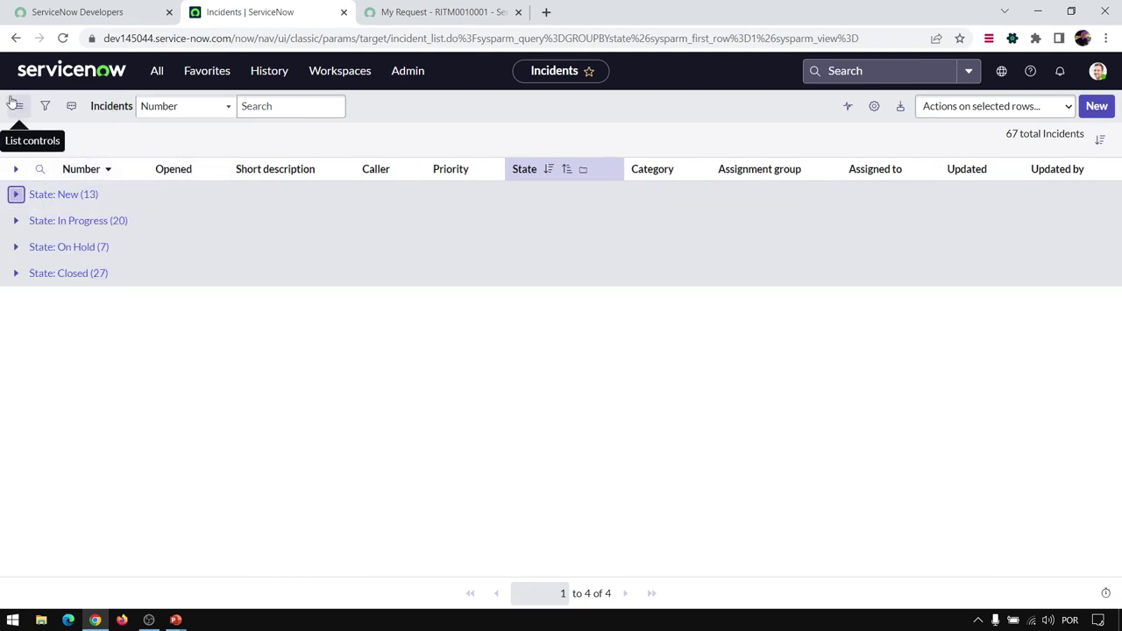
{"action": "left_click", "coordinate": [18, 106]}
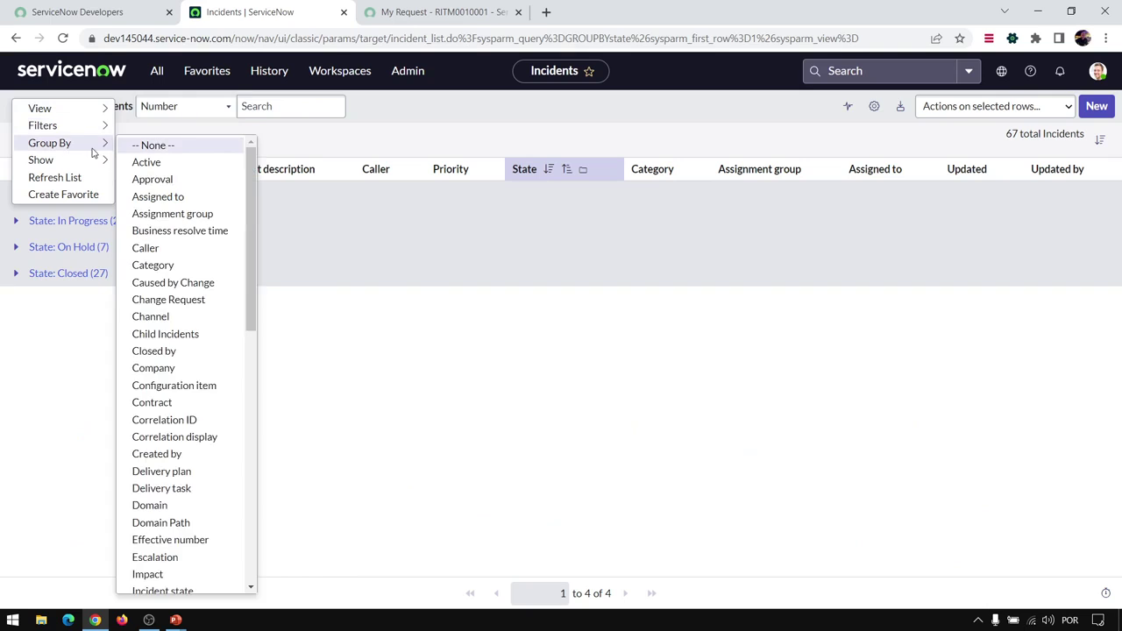
{"action": "left_click", "coordinate": [154, 145]}
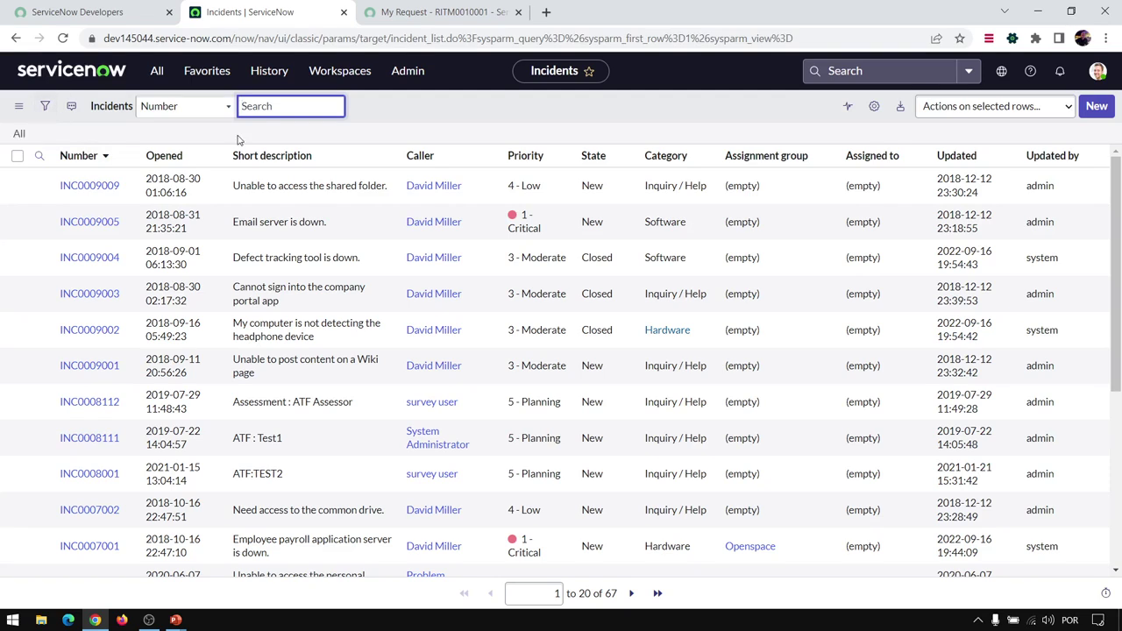
Display the incident list's filter condition builder and its natural language query box for comparison
{"action": "left_click", "coordinate": [44, 105]}
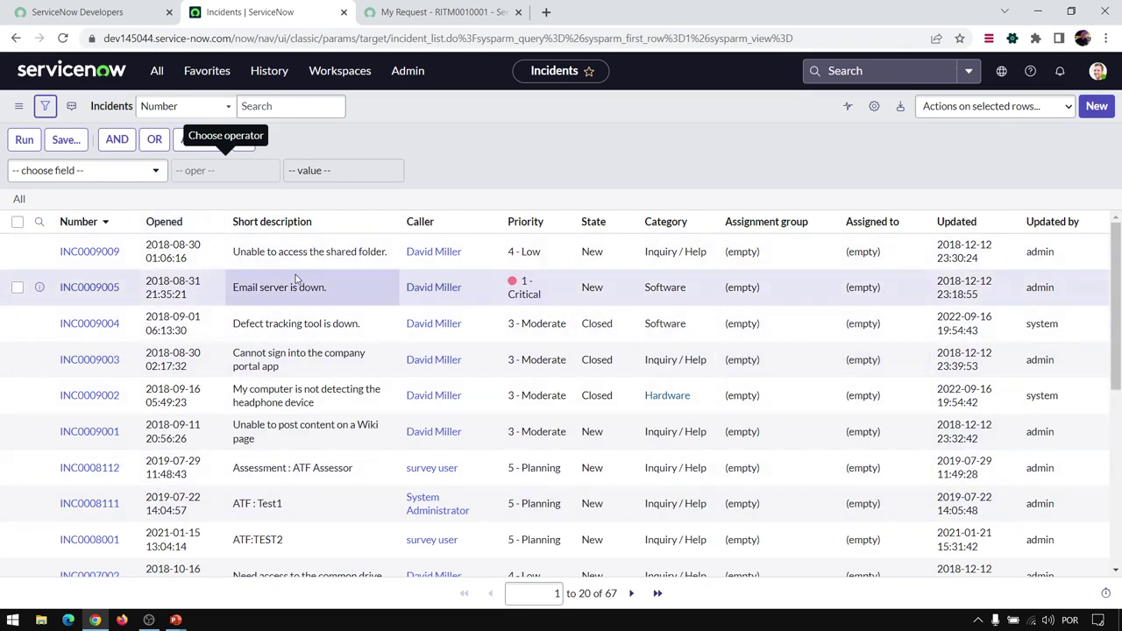
{"action": "left_click", "coordinate": [73, 107]}
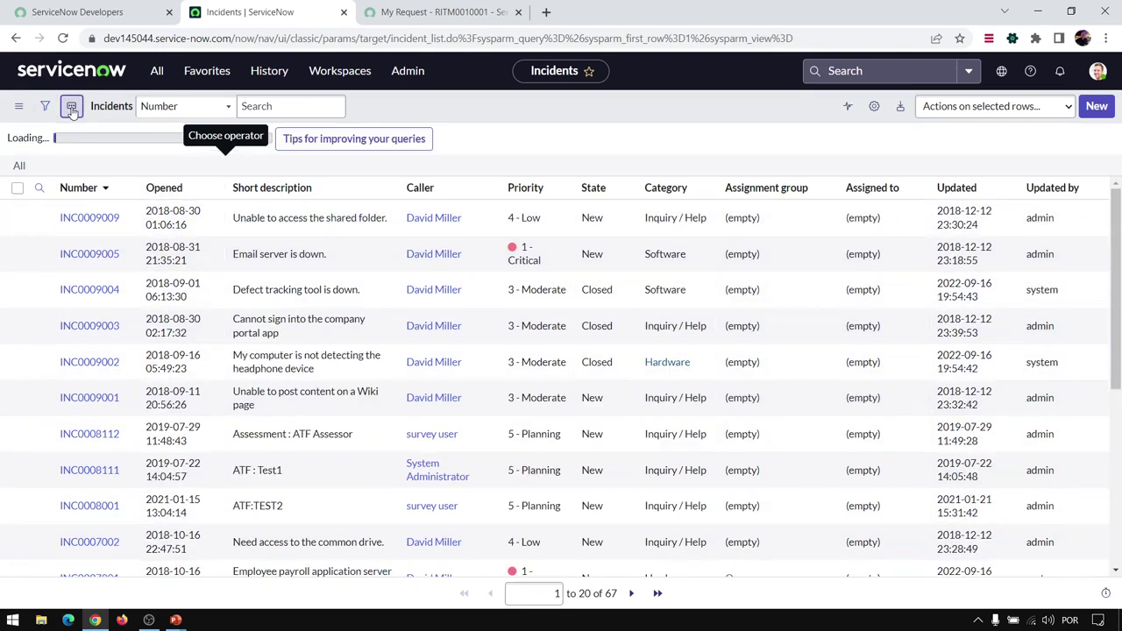
{"action": "left_click", "coordinate": [73, 107]}
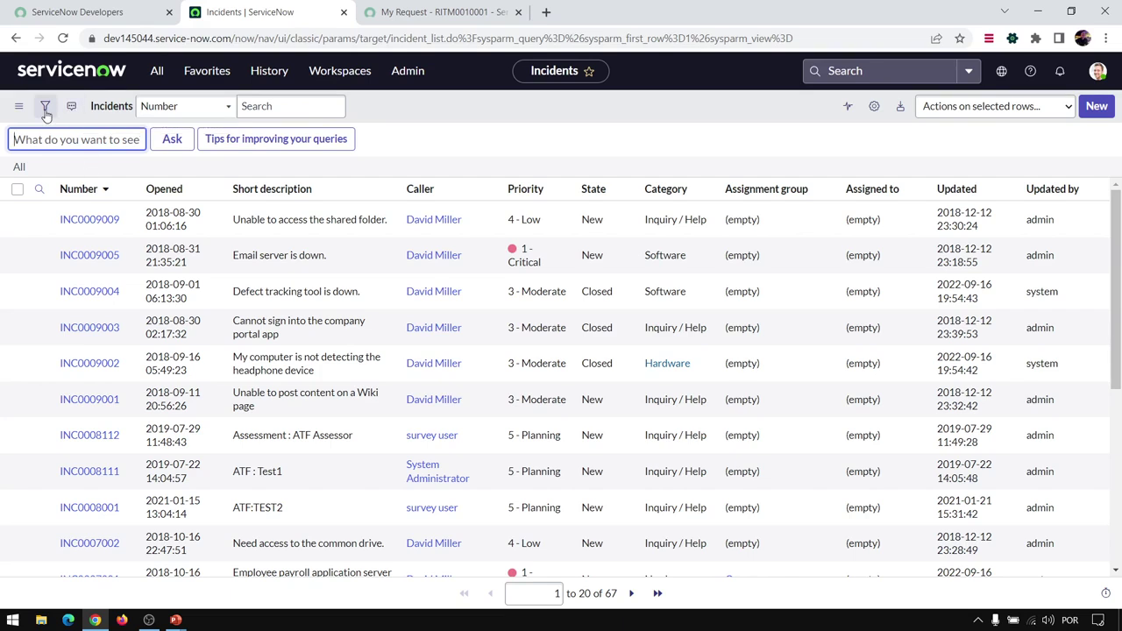
{"action": "left_click", "coordinate": [45, 109]}
{"action": "left_click", "coordinate": [71, 107]}
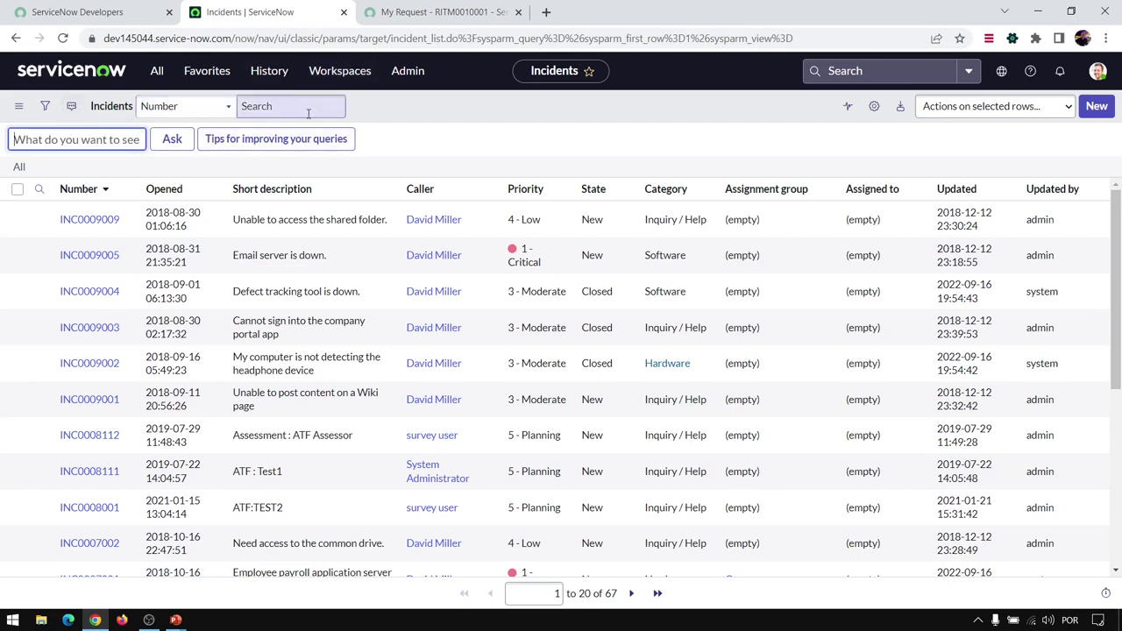
Search the incidents by Short description for "access" and clear the search condition
{"action": "left_click", "coordinate": [197, 106]}
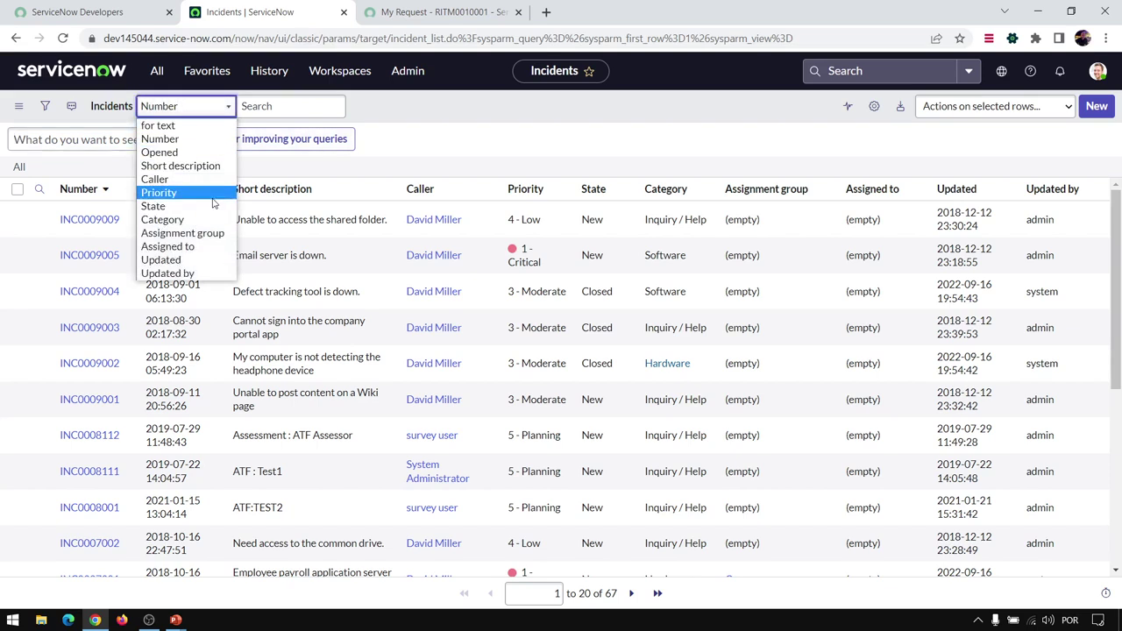
{"action": "left_click", "coordinate": [205, 167]}
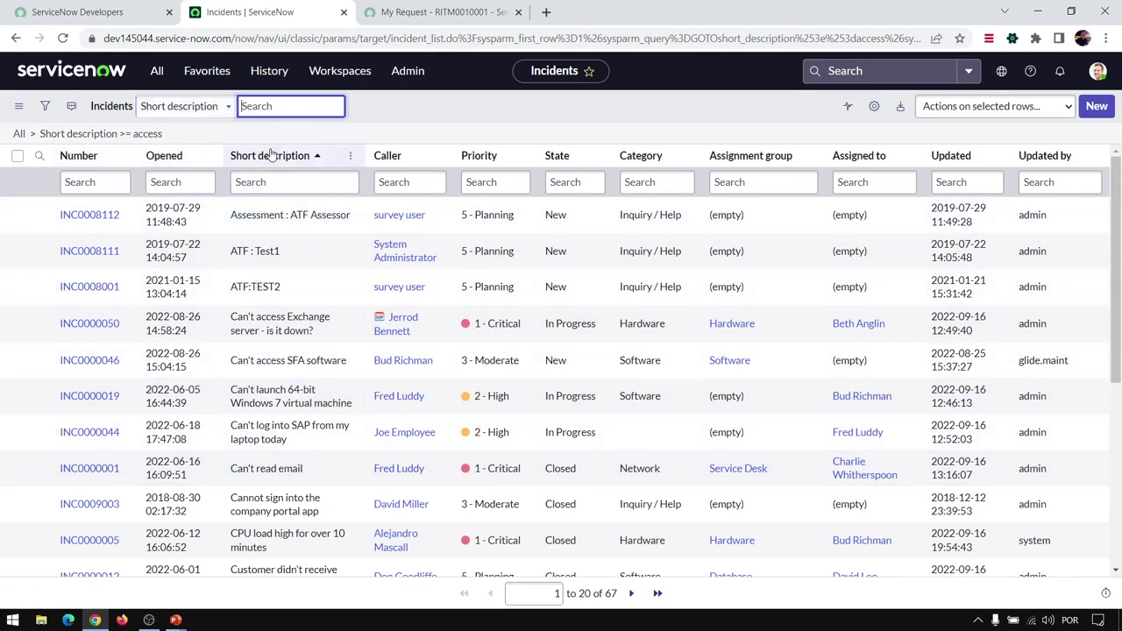
{"action": "left_click", "coordinate": [167, 115]}
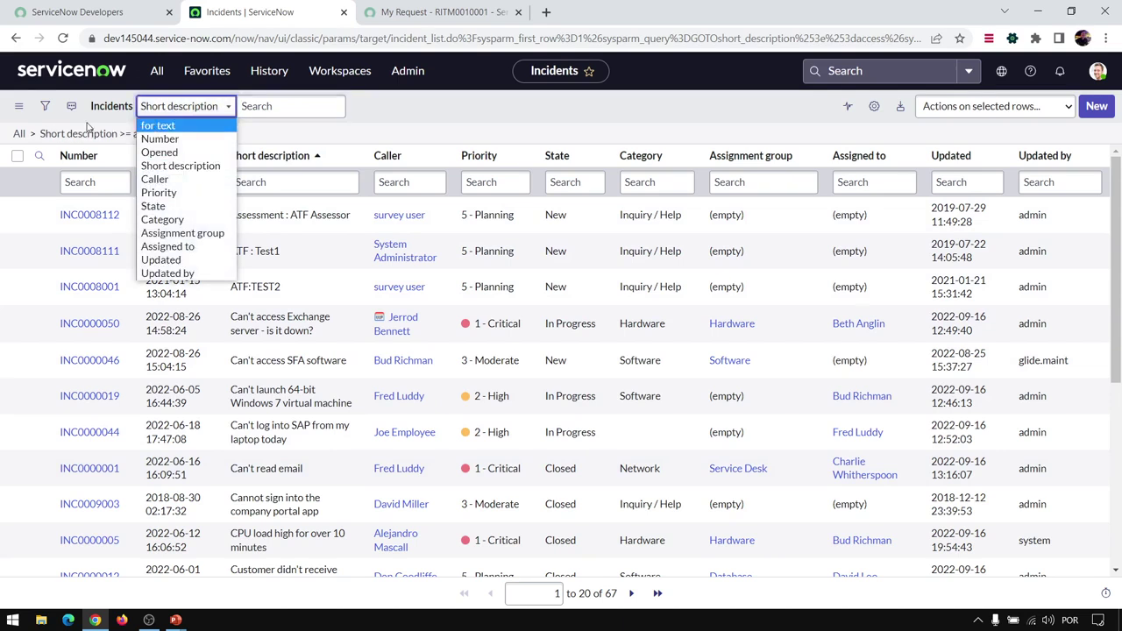
{"action": "left_click", "coordinate": [19, 133]}
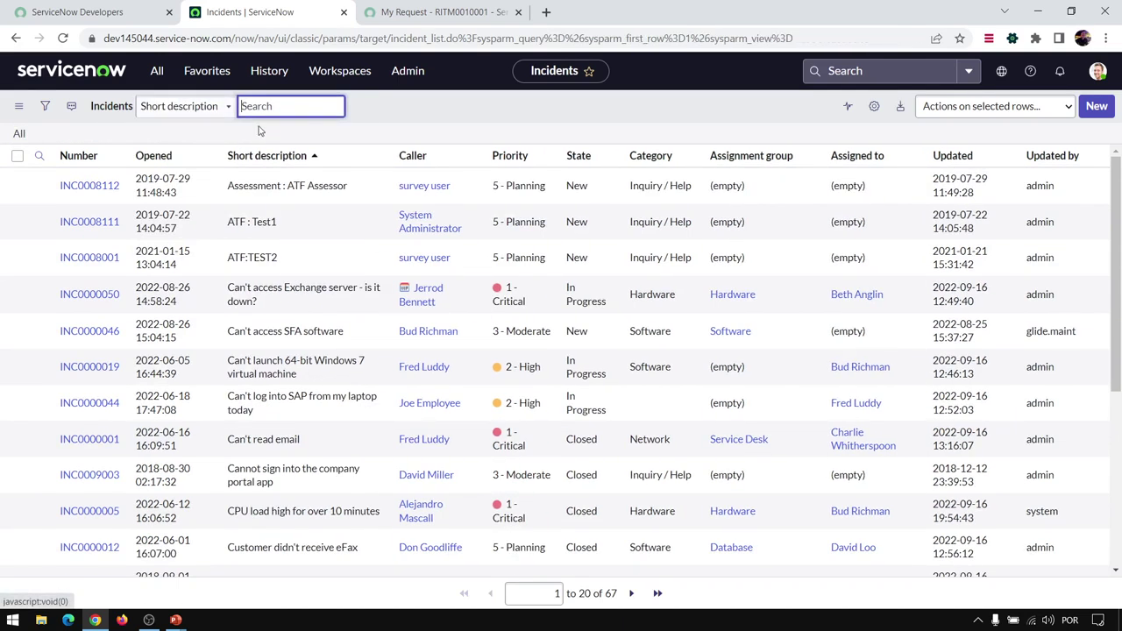
Search the incidents by Number for INC0008001 and clear the search condition
{"action": "left_click", "coordinate": [221, 111]}
{"action": "left_click", "coordinate": [160, 139]}
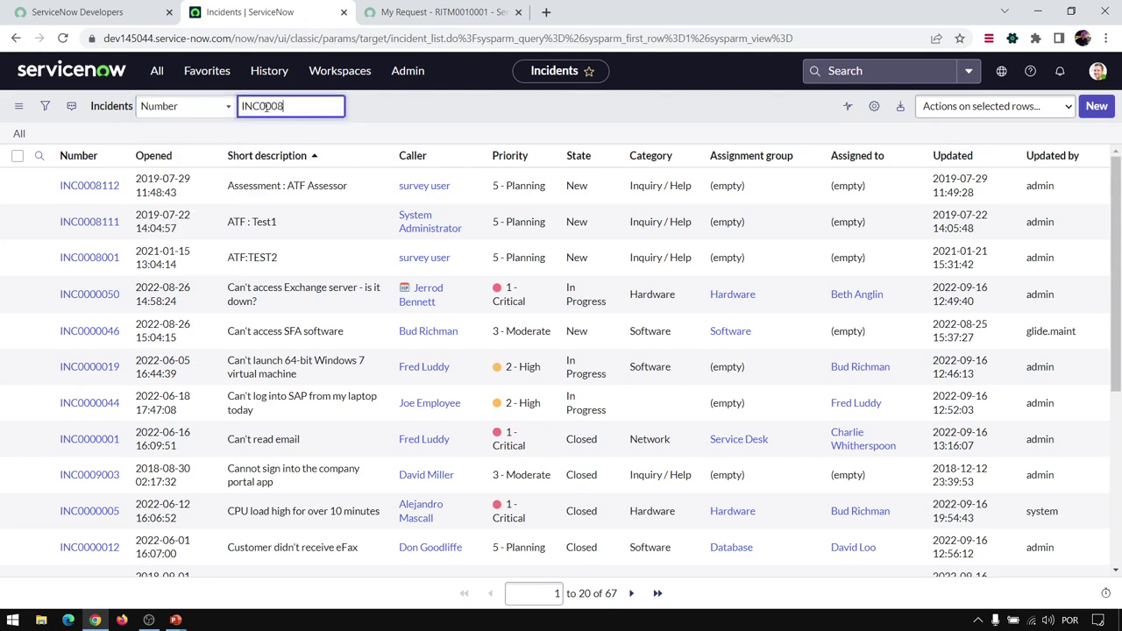
{"action": "type", "text": "INC0008001"}
{"action": "key", "text": "Return"}
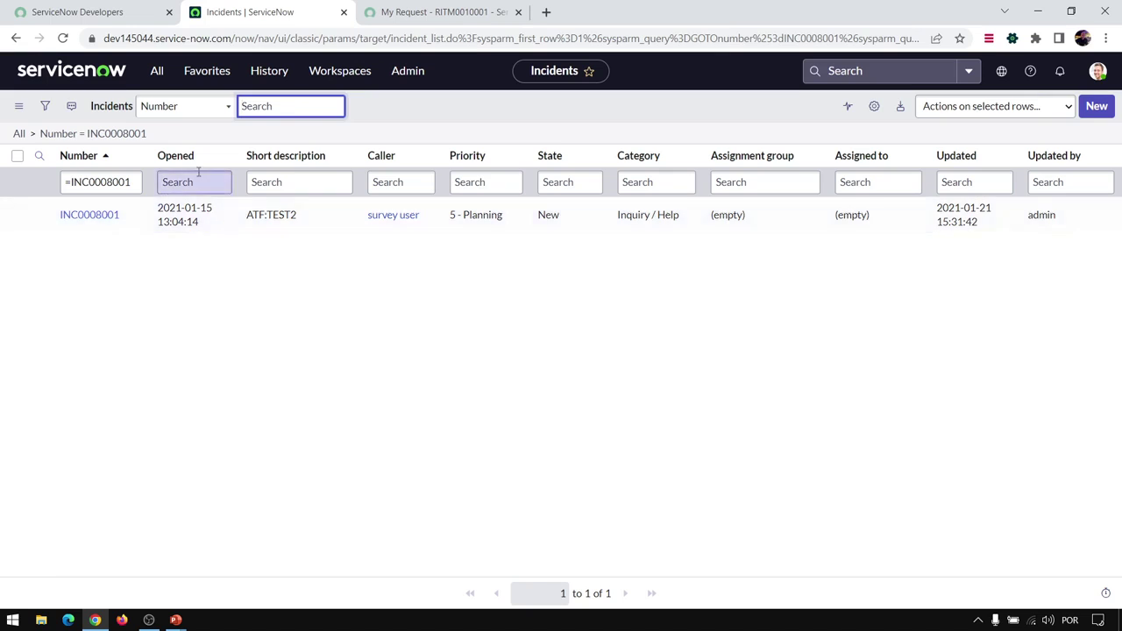
{"action": "left_click", "coordinate": [17, 136]}
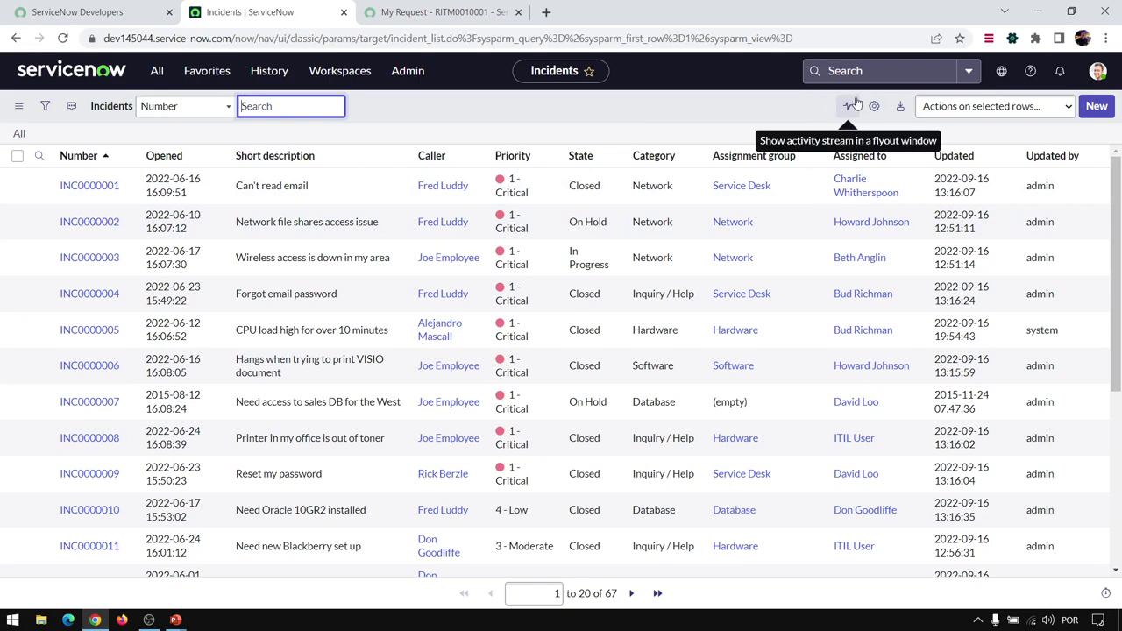
View the Activity Stream of the incident list and close it
{"action": "left_click", "coordinate": [852, 109]}
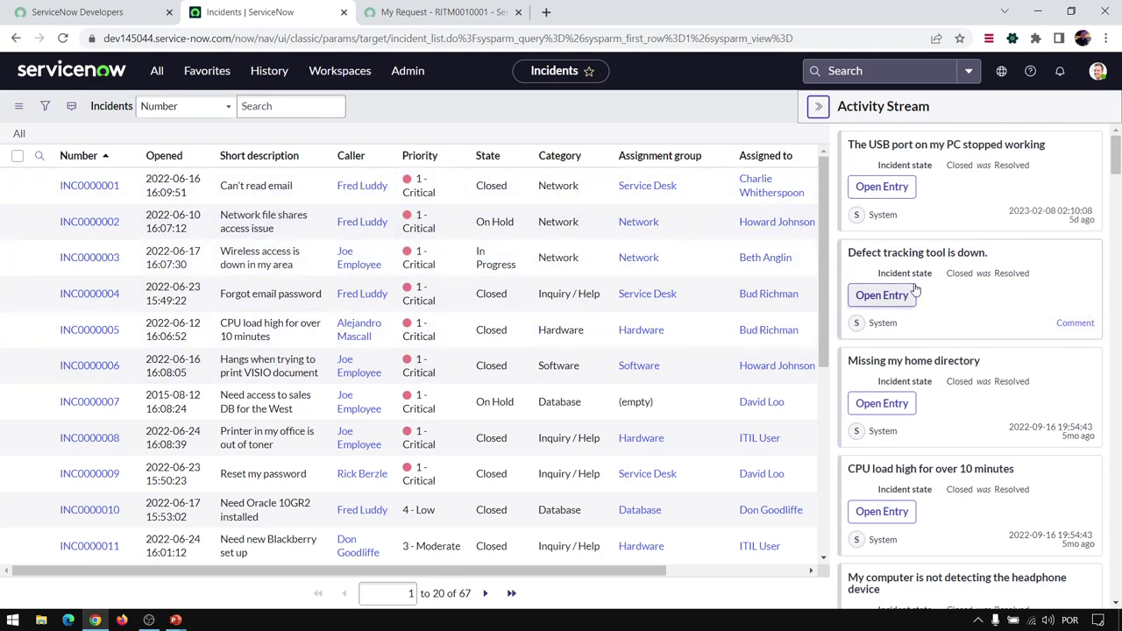
{"action": "left_click", "coordinate": [818, 106]}
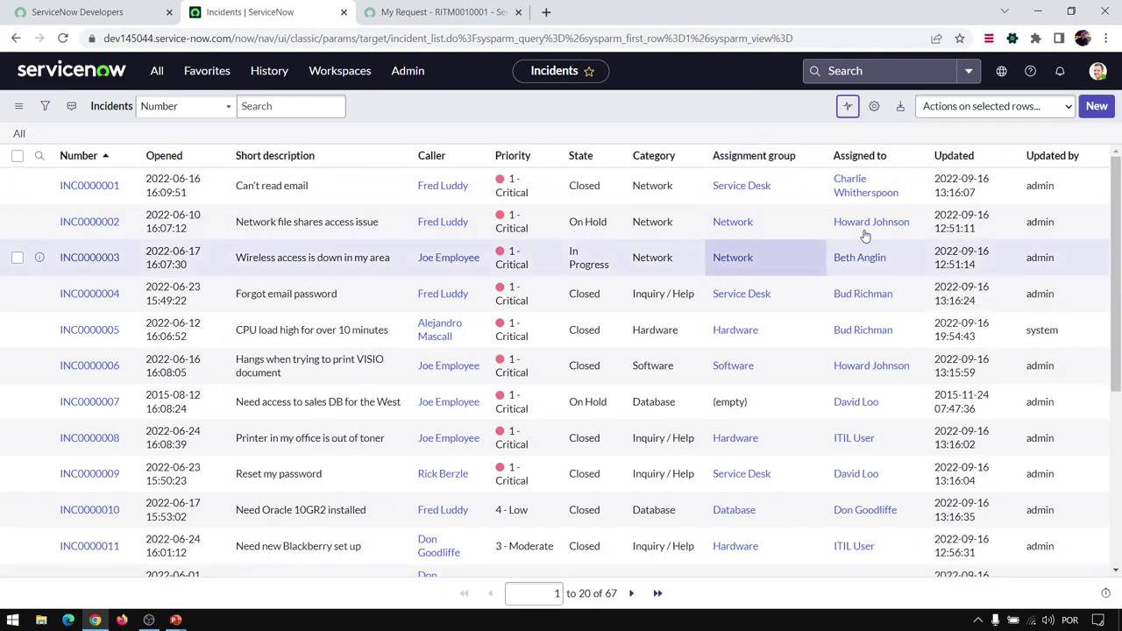
In the list column personalization, reorder the selected columns so Caller follows Number and Short description follows Caller
{"action": "left_click", "coordinate": [872, 112]}
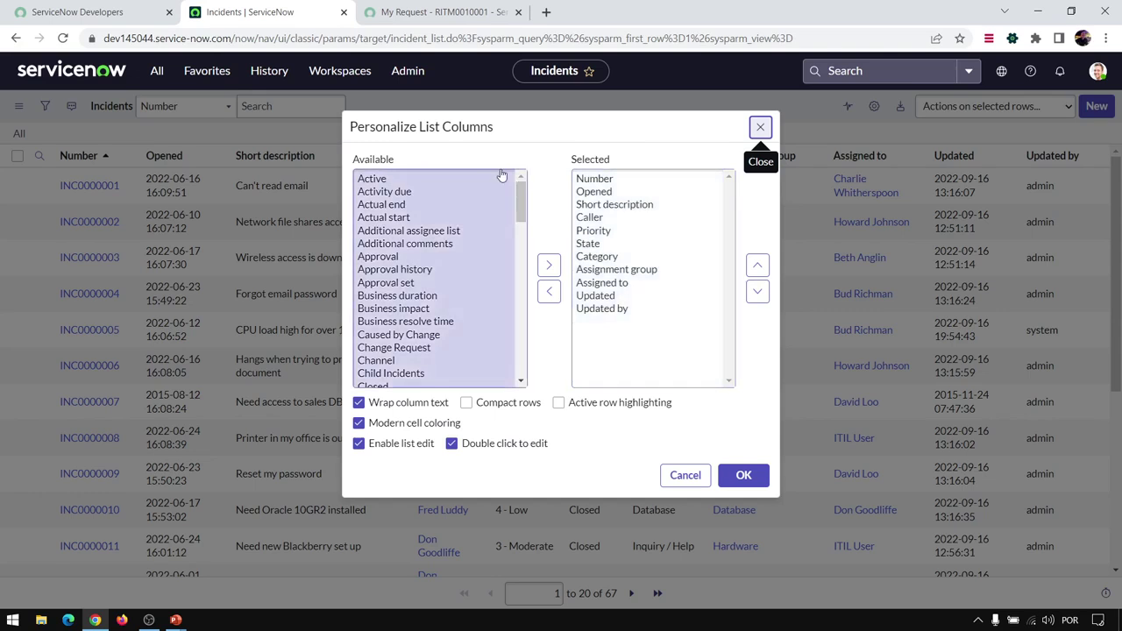
{"action": "mouse_move", "coordinate": [524, 204]}
{"action": "left_mouse_down"}
{"action": "mouse_move", "coordinate": [523, 351]}
{"action": "mouse_move", "coordinate": [524, 184]}
{"action": "left_mouse_up"}
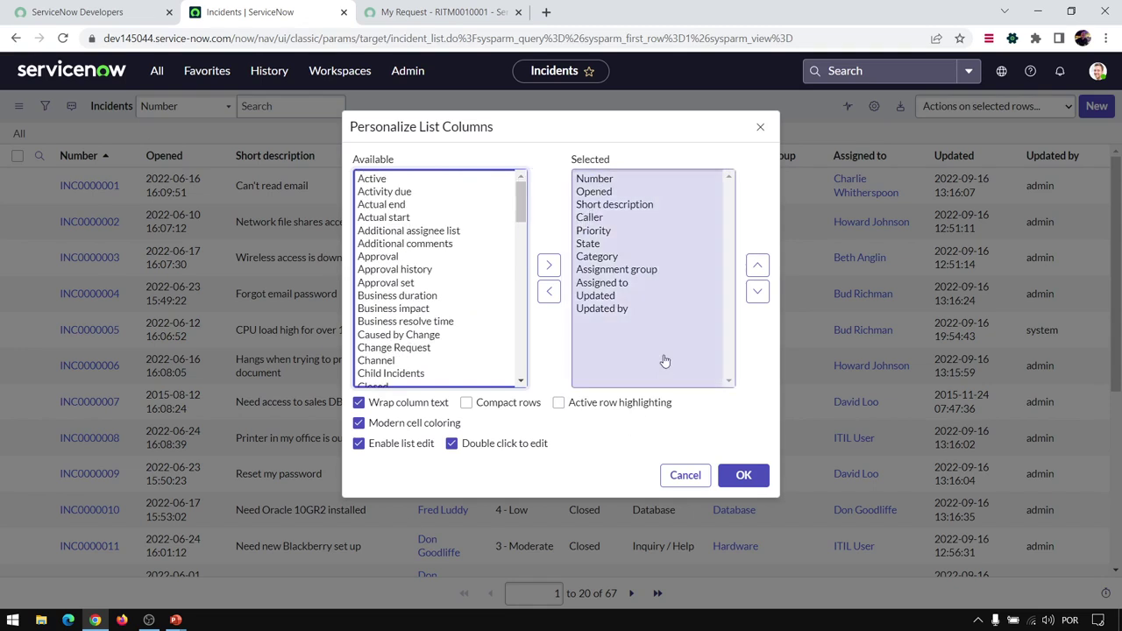
{"action": "left_click", "coordinate": [609, 218]}
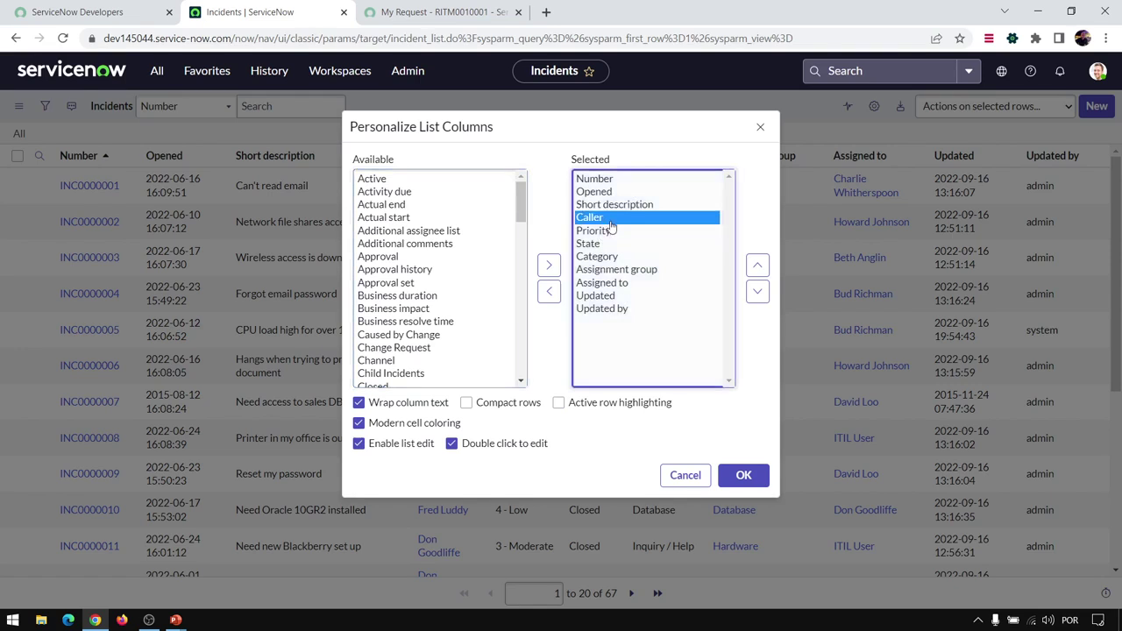
{"action": "left_click", "coordinate": [757, 265]}
{"action": "double_click", "coordinate": [757, 265]}
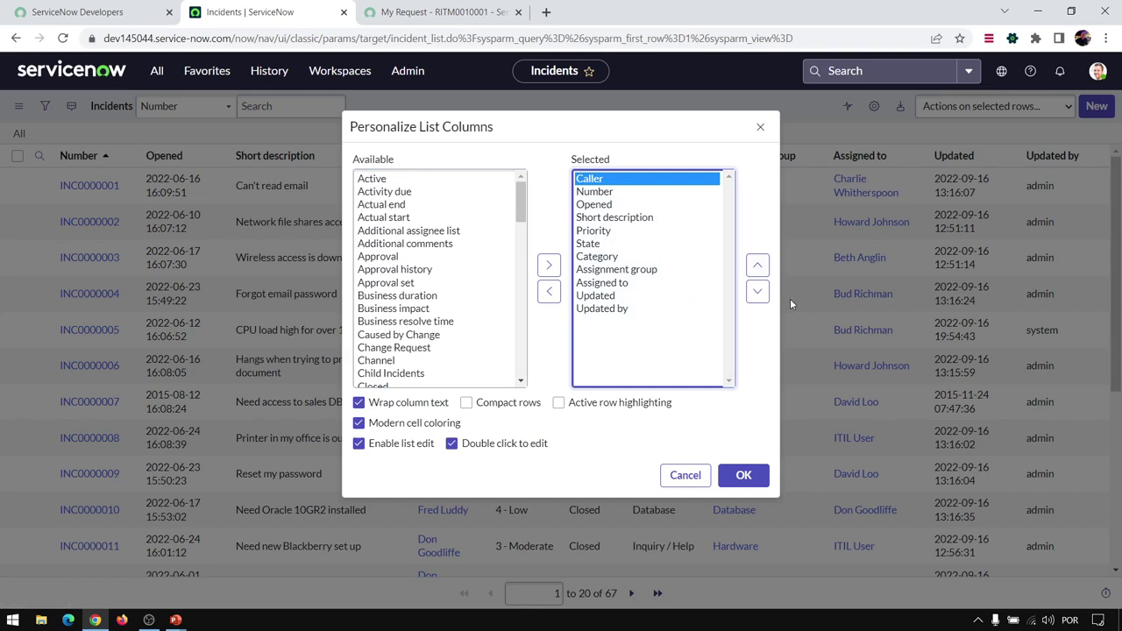
{"action": "left_click", "coordinate": [758, 291]}
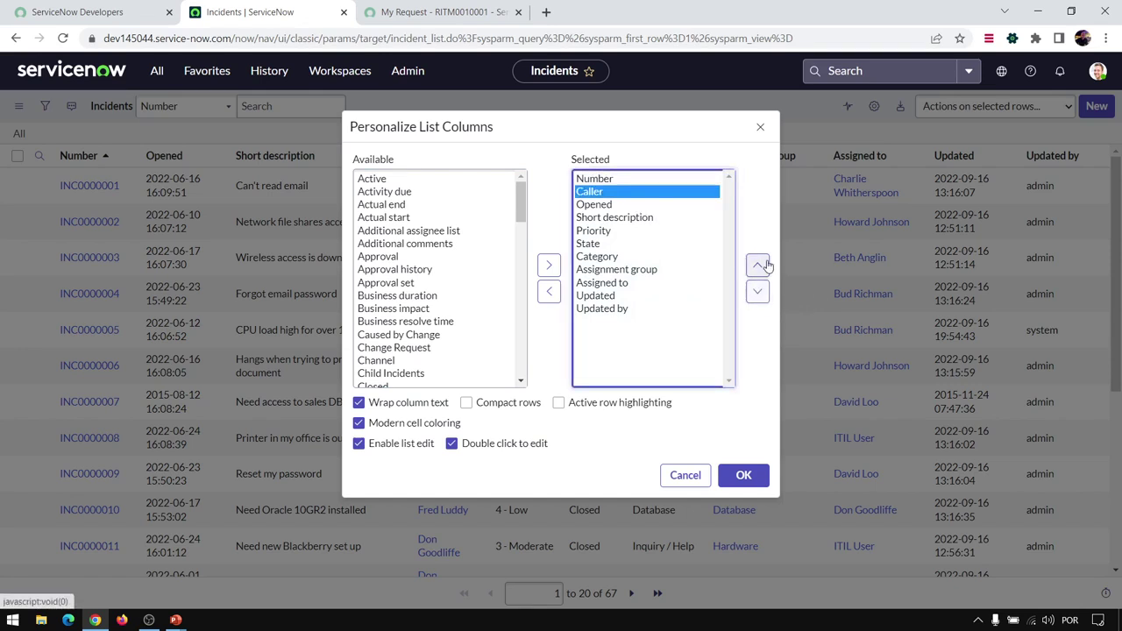
{"action": "left_click", "coordinate": [648, 220]}
{"action": "left_click", "coordinate": [757, 266]}
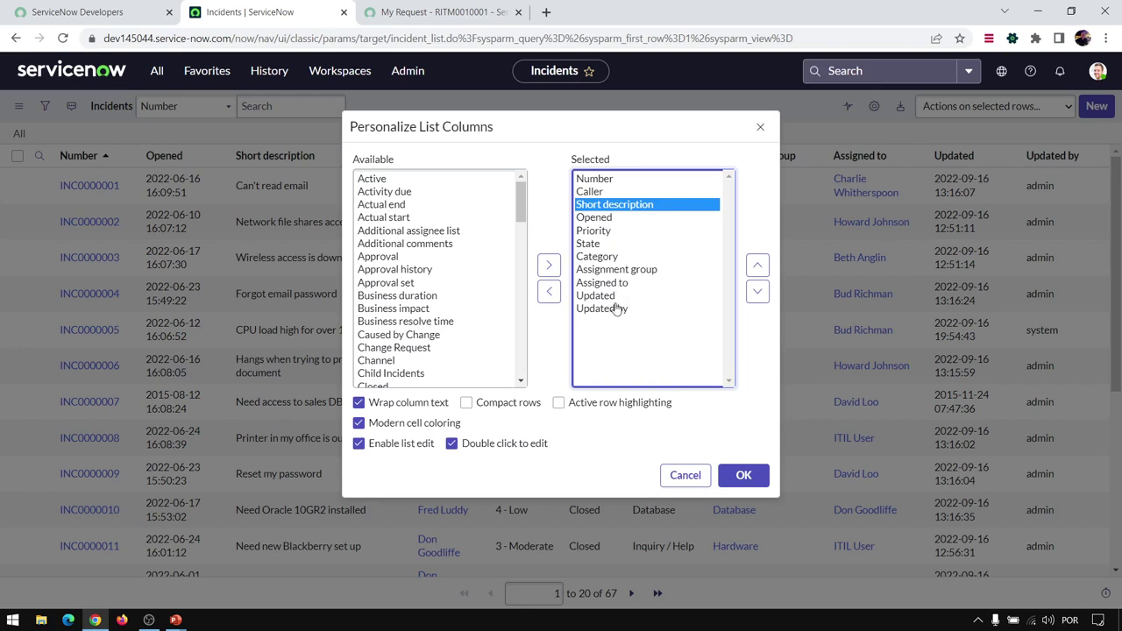
Remove Category from the selected list columns and add Active to them
{"action": "left_click", "coordinate": [621, 257]}
{"action": "left_click", "coordinate": [549, 291]}
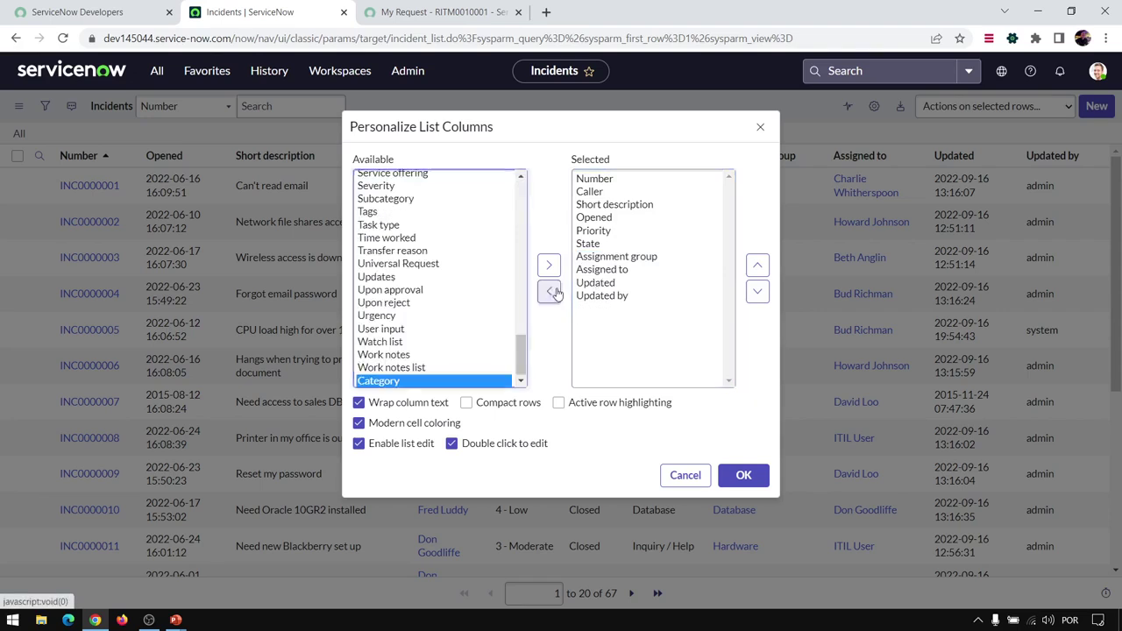
{"action": "left_click_drag", "start_coordinate": [521, 359], "coordinate": [530, 185]}
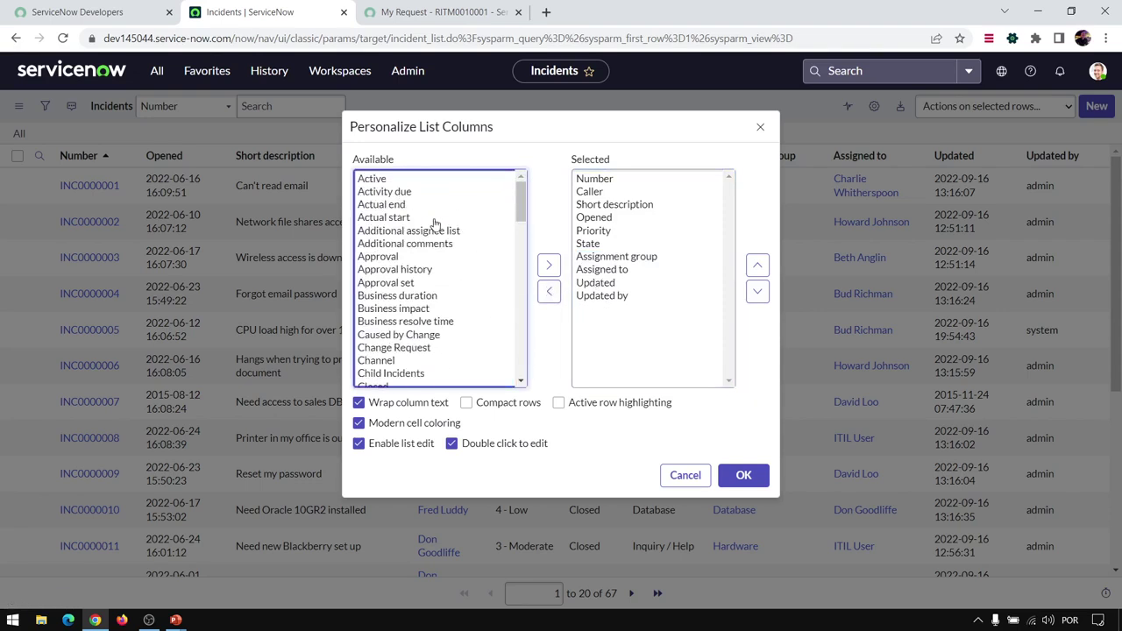
{"action": "scroll", "coordinate": [433, 223], "scroll_direction": "down", "scroll_amount": 2}
{"action": "scroll", "coordinate": [434, 224], "scroll_direction": "up", "scroll_amount": 2}
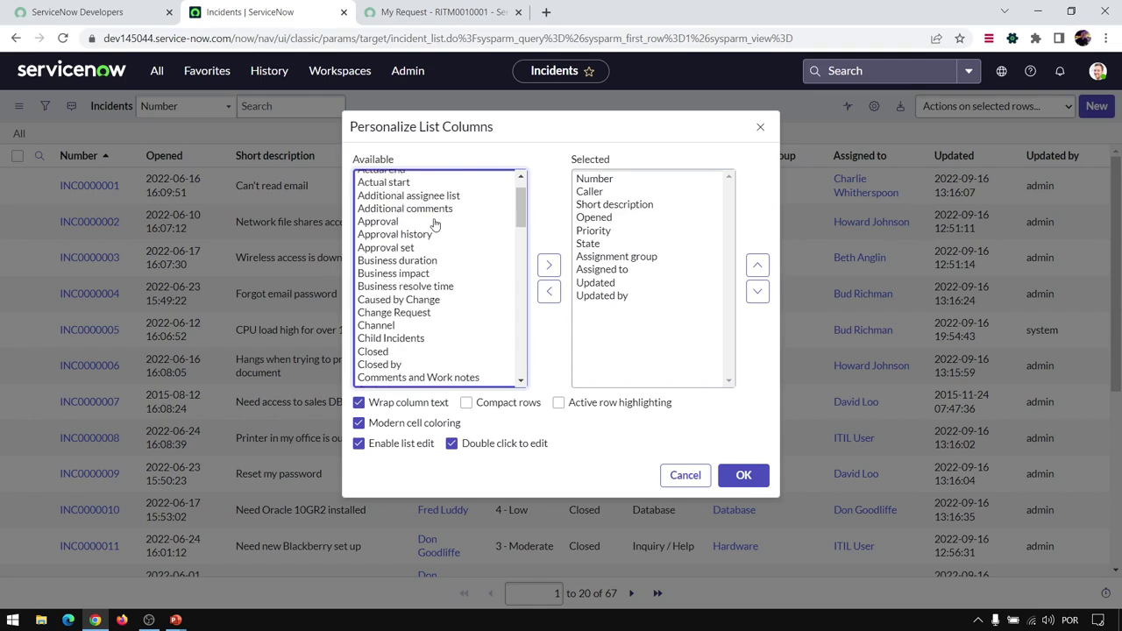
{"action": "left_click", "coordinate": [388, 181]}
{"action": "left_click", "coordinate": [549, 266]}
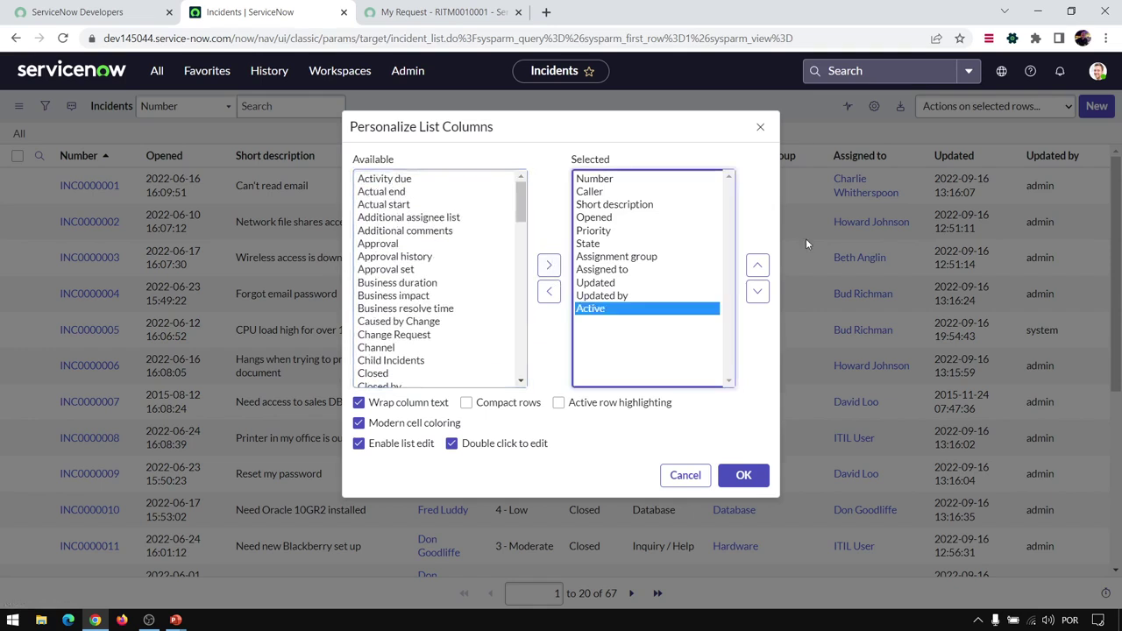
Move the Active column up to directly after Short description and apply the column personalization
{"action": "left_click", "coordinate": [757, 265]}
{"action": "left_click", "coordinate": [758, 265]}
{"action": "left_click", "coordinate": [757, 265]}
{"action": "left_click", "coordinate": [758, 265]}
{"action": "left_click", "coordinate": [757, 265]}
{"action": "left_click", "coordinate": [757, 265]}
{"action": "left_click", "coordinate": [758, 265]}
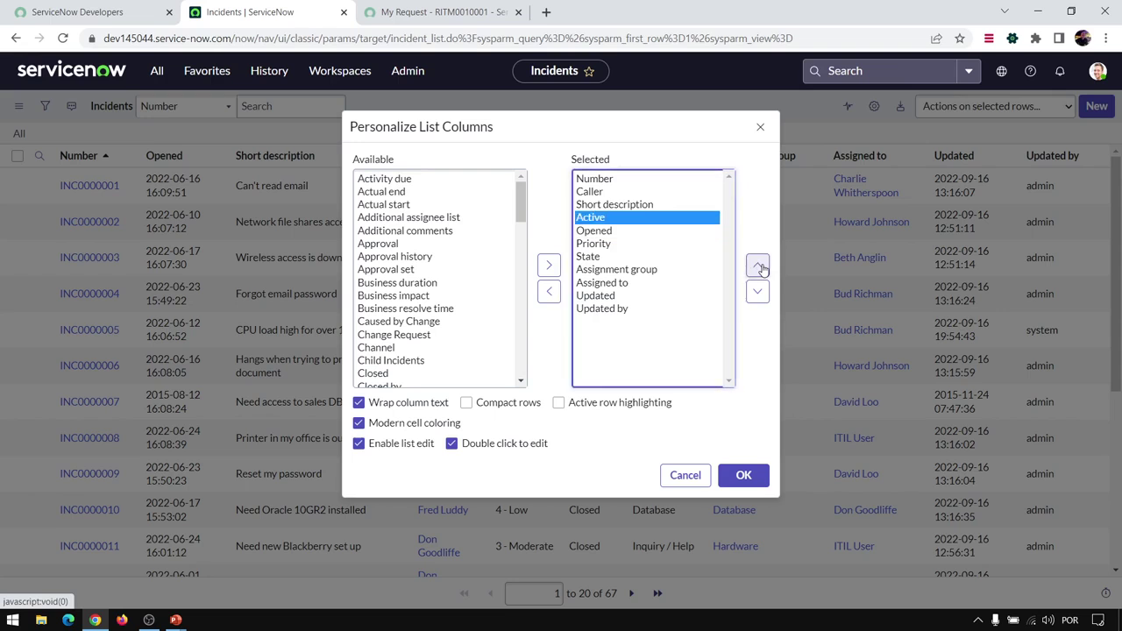
{"action": "left_click", "coordinate": [731, 484]}
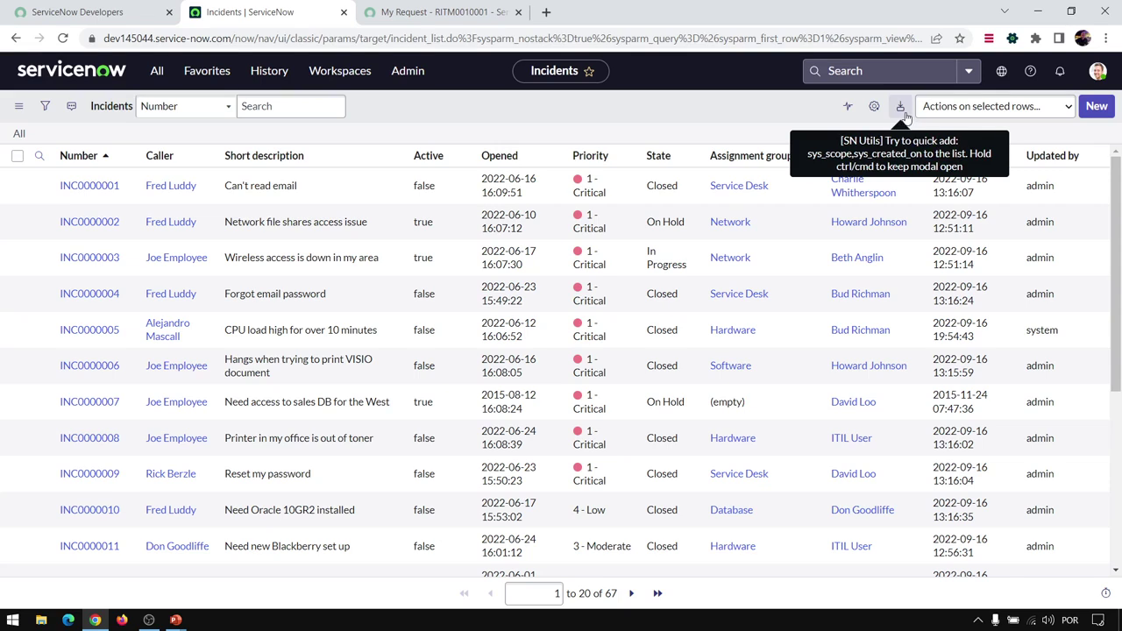
View the row actions offered with no incident selected, and select all listed incidents and clear that selection
{"action": "left_click", "coordinate": [1048, 107]}
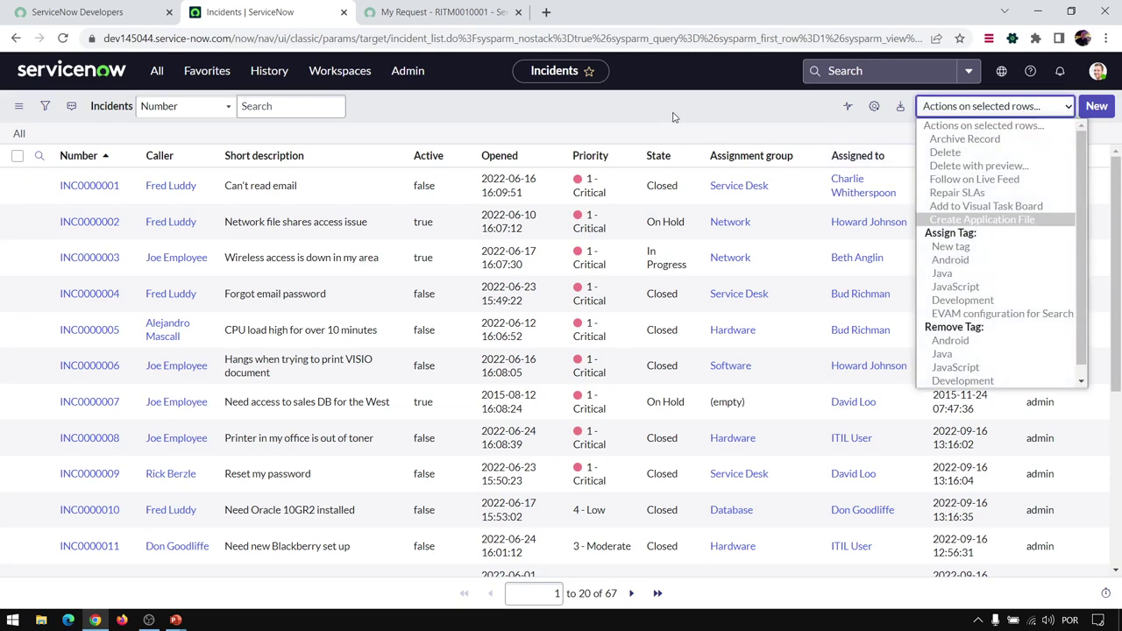
{"action": "left_click", "coordinate": [614, 127]}
{"action": "left_click", "coordinate": [17, 155]}
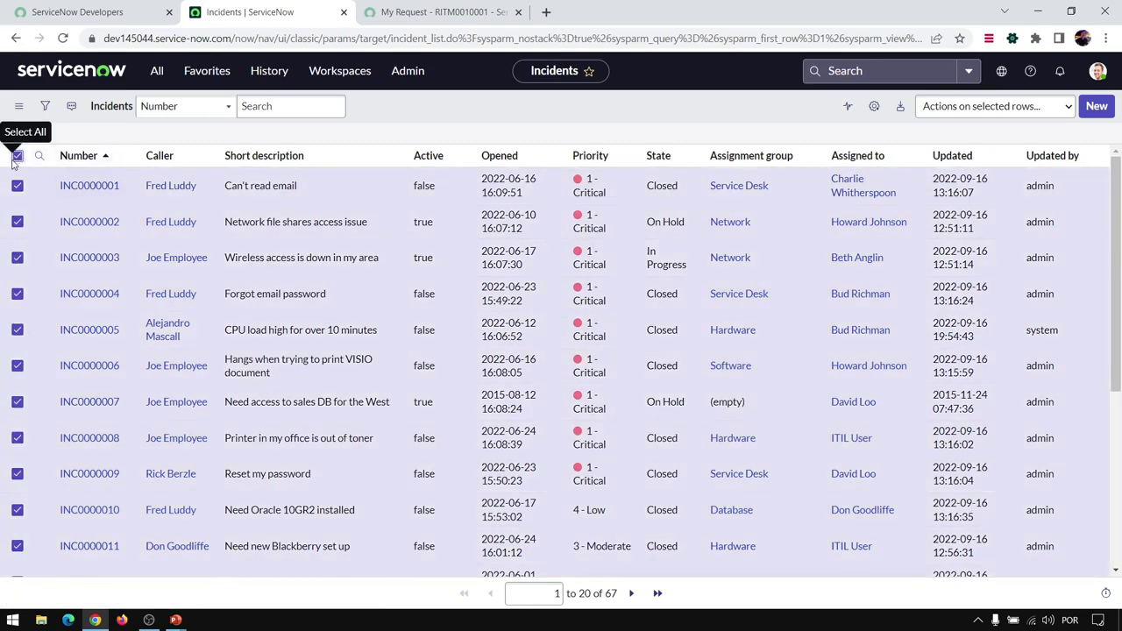
{"action": "left_click", "coordinate": [17, 155]}
Select incidents INC0000002 and INC0000004, view the actions available for selected rows, and deselect both incidents
{"action": "left_click", "coordinate": [18, 222]}
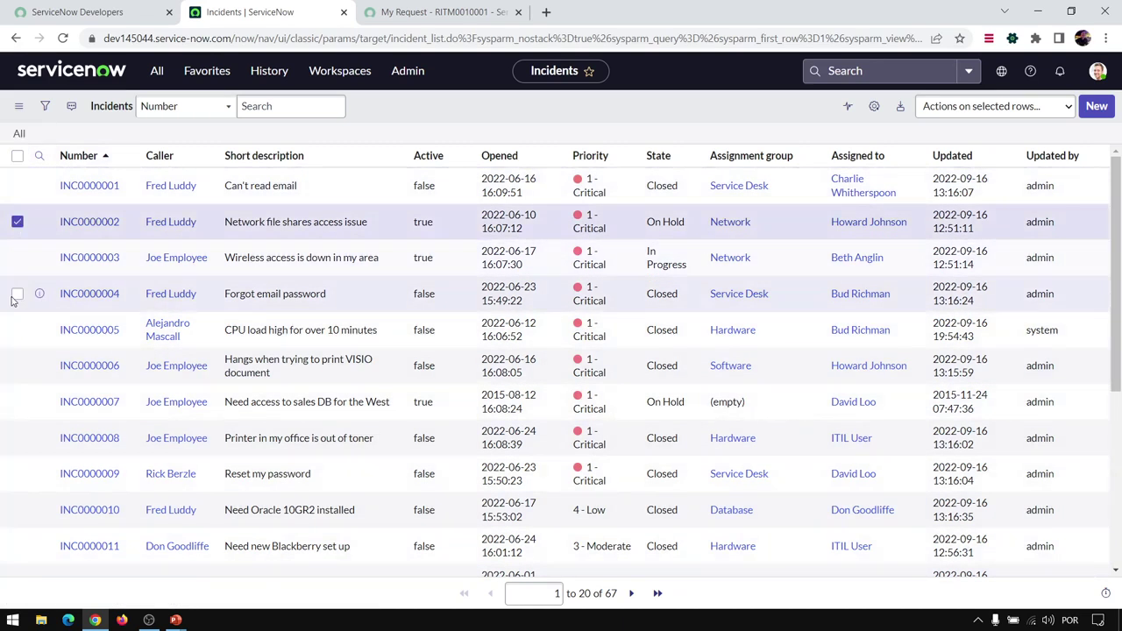
{"action": "left_click", "coordinate": [16, 296]}
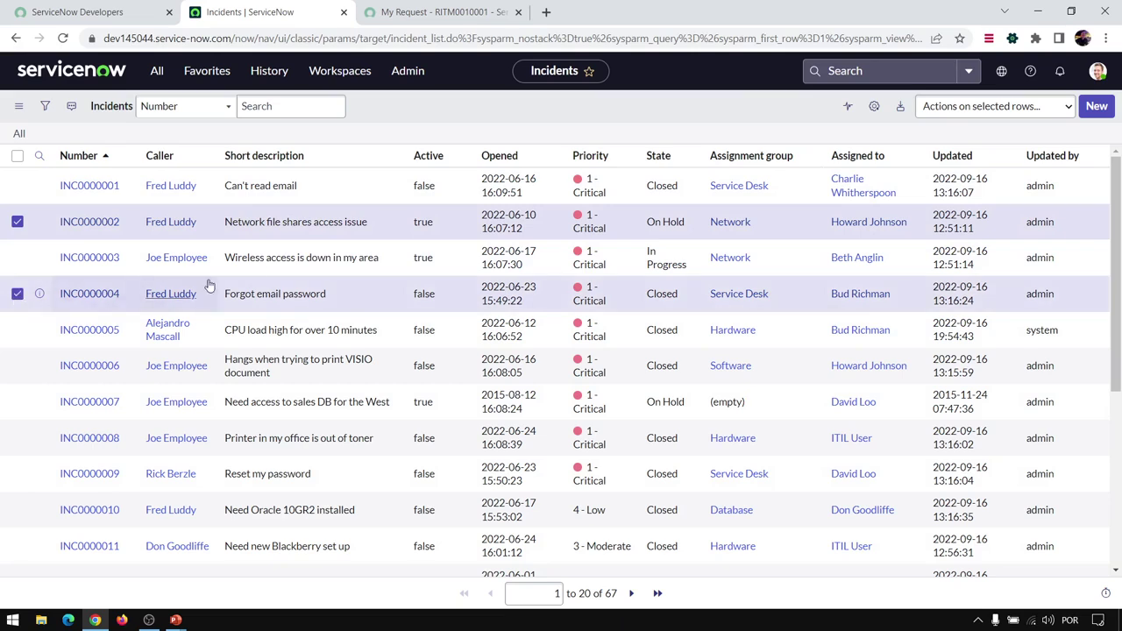
{"action": "left_click", "coordinate": [985, 109]}
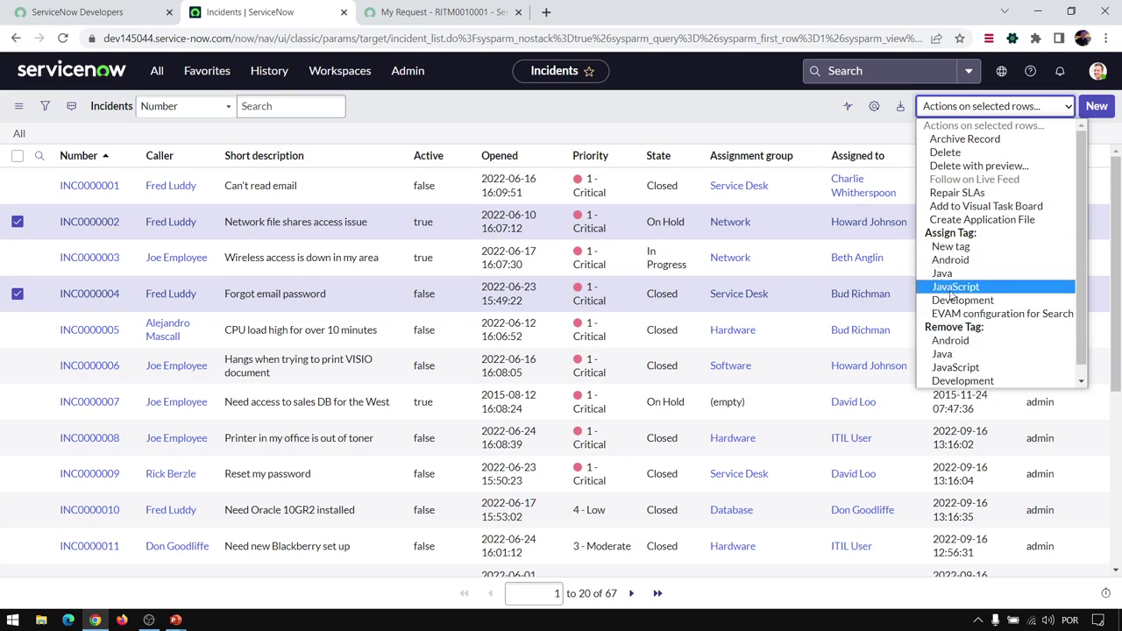
{"action": "left_click", "coordinate": [666, 100]}
{"action": "left_click", "coordinate": [17, 222]}
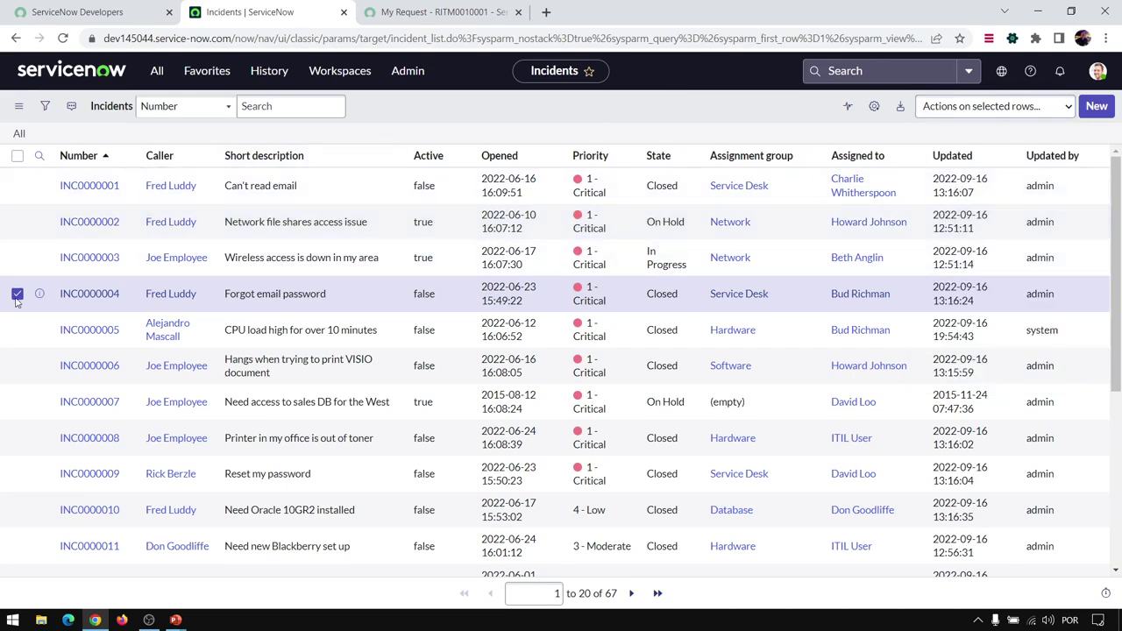
{"action": "left_click", "coordinate": [17, 295]}
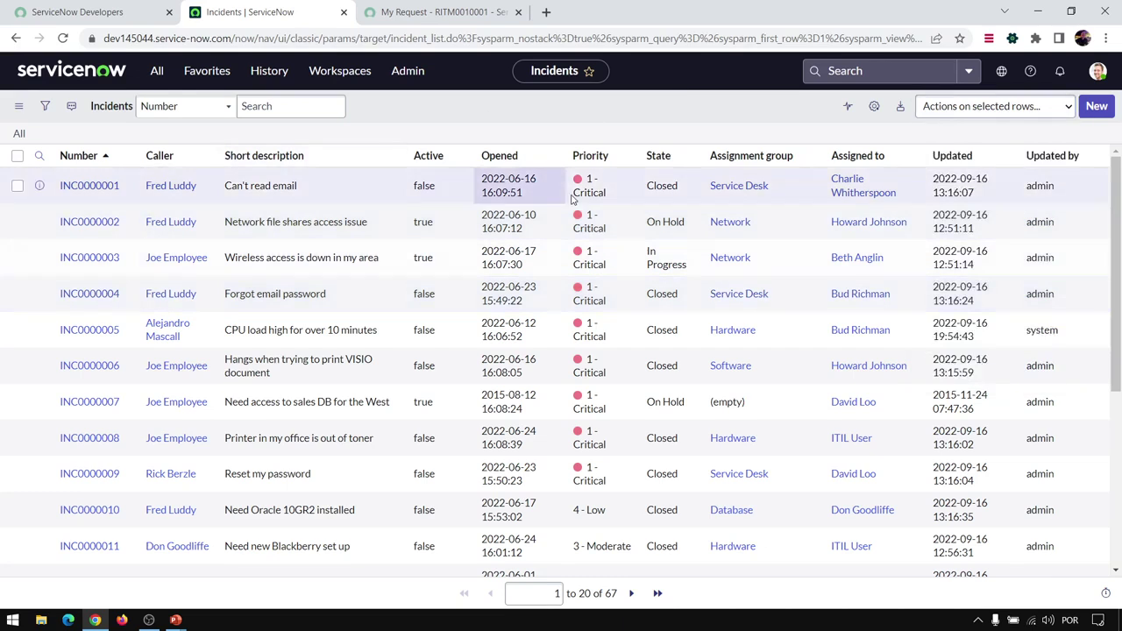
View the blank form for a new incident, return to the incident list and look over its list controls
{"action": "left_click", "coordinate": [1097, 106]}
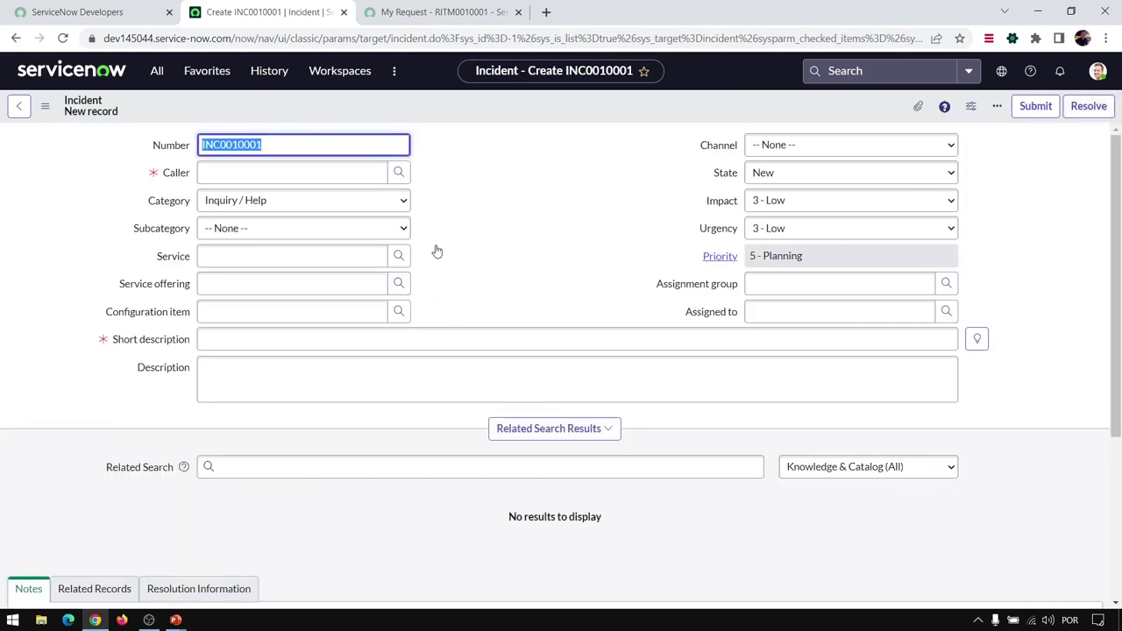
{"action": "left_click", "coordinate": [16, 40]}
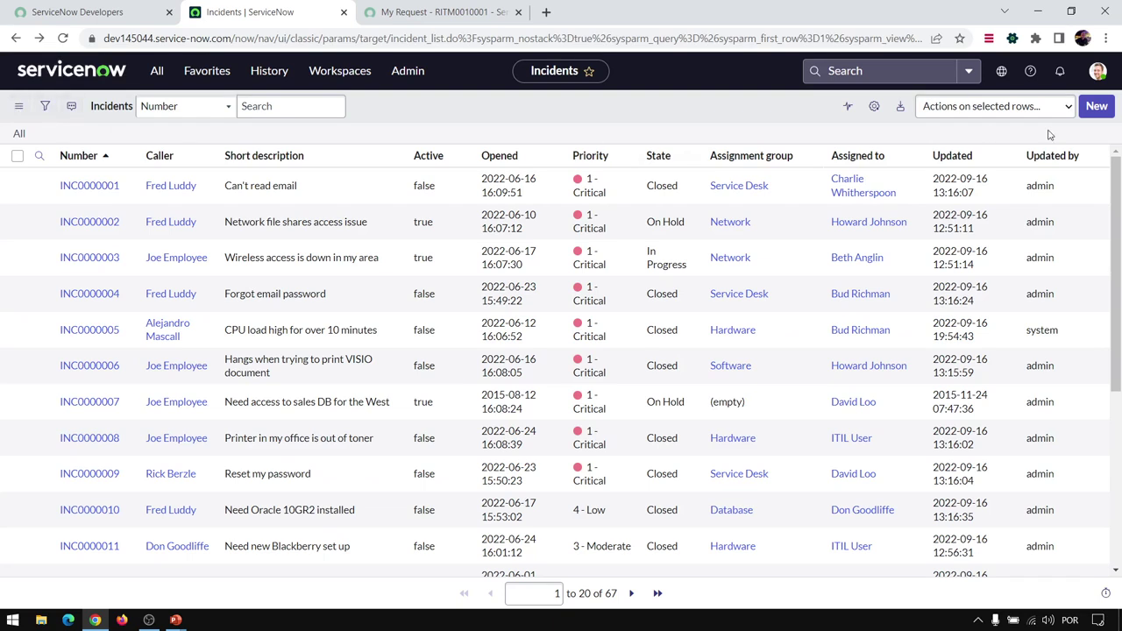
{"action": "left_click", "coordinate": [19, 105]}
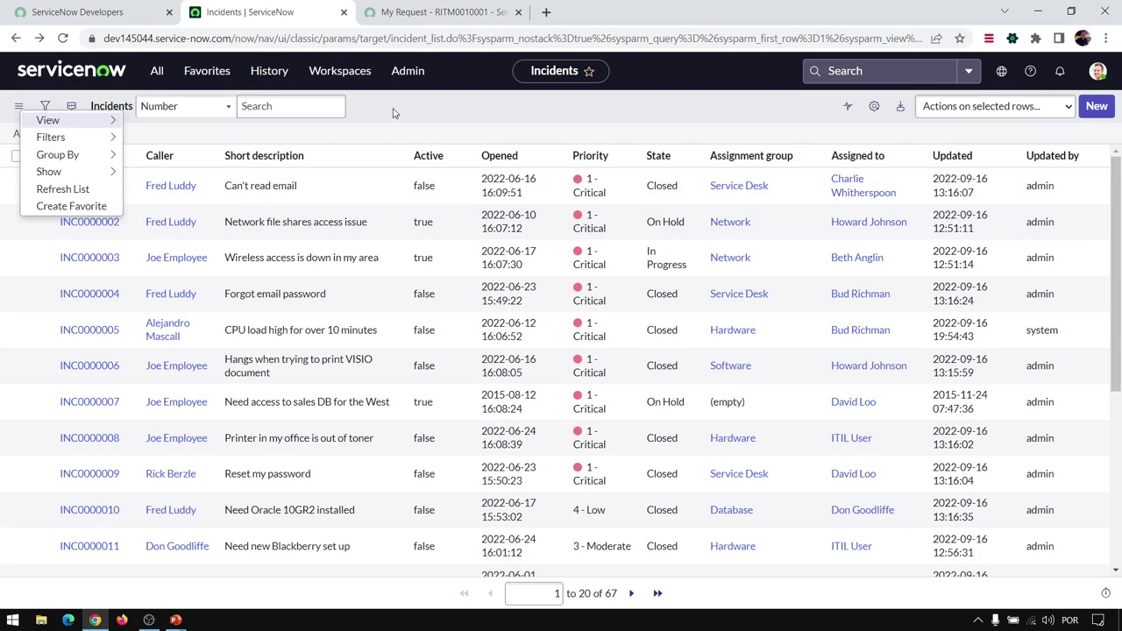
{"action": "key", "text": "Escape"}
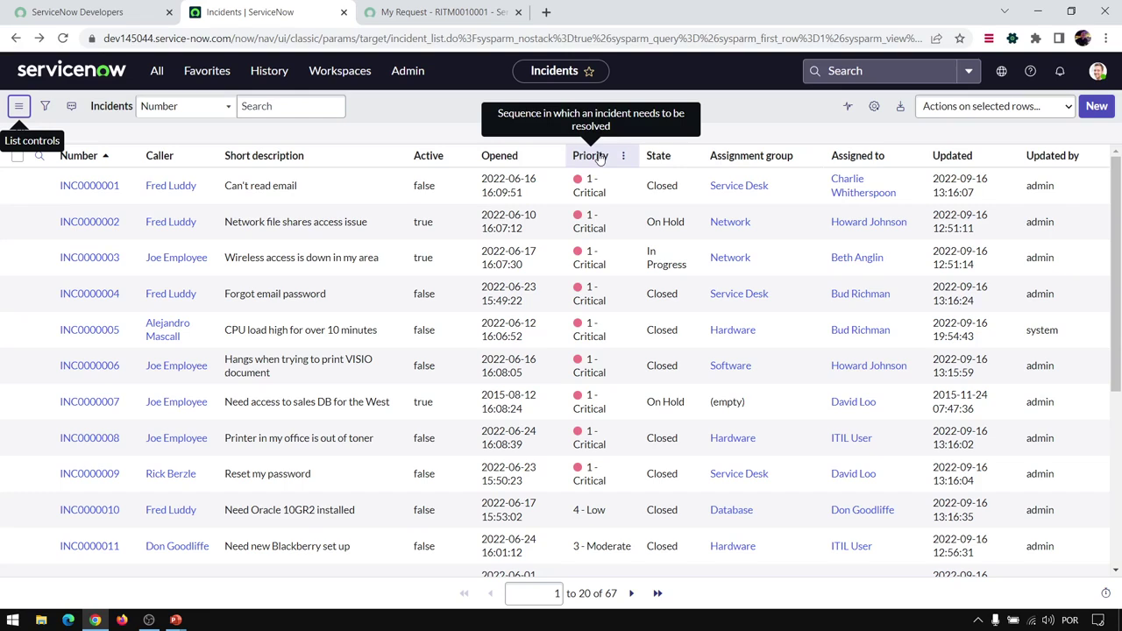
Sort the incident list by Priority from a to z and review the Priority column's options
{"action": "left_click", "coordinate": [625, 157]}
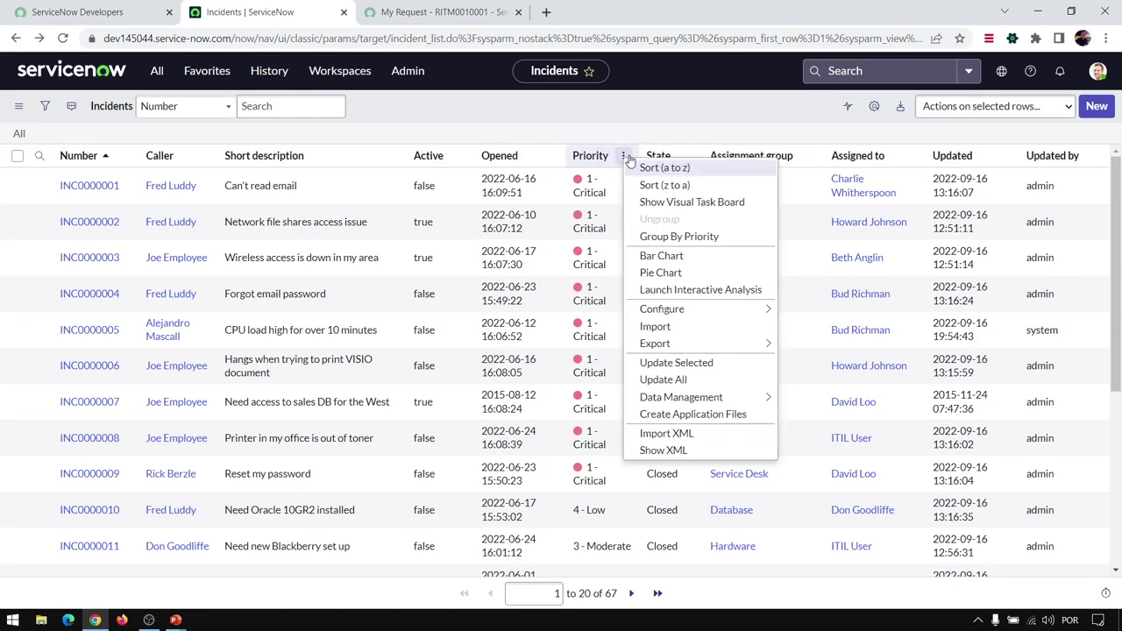
{"action": "left_click", "coordinate": [686, 171]}
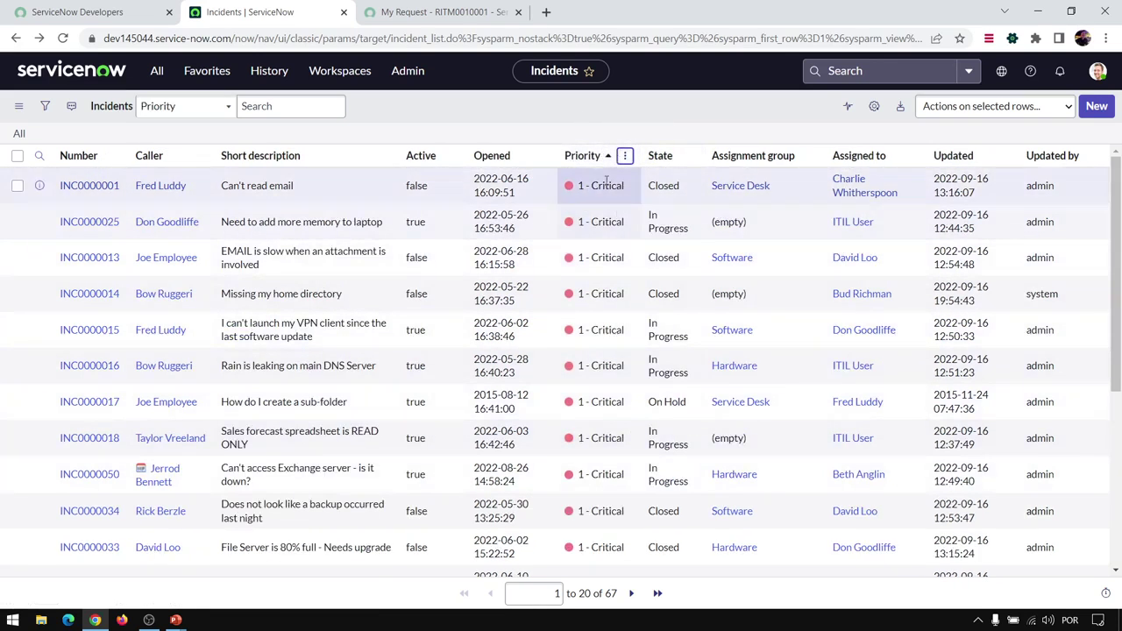
{"action": "left_click", "coordinate": [624, 155]}
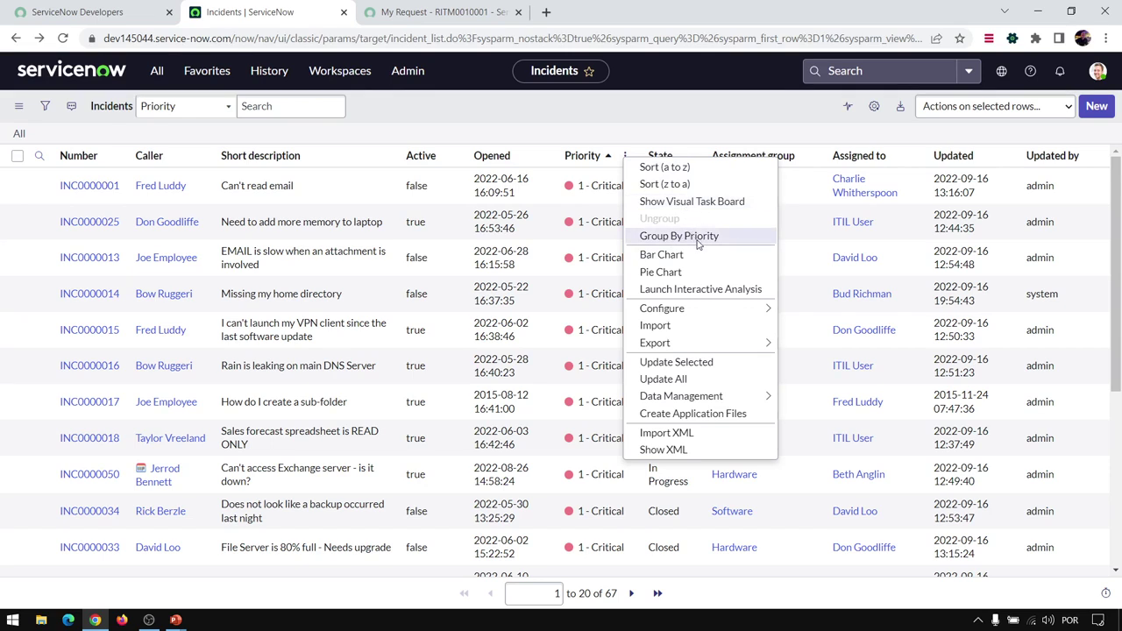
{"action": "left_click", "coordinate": [623, 156]}
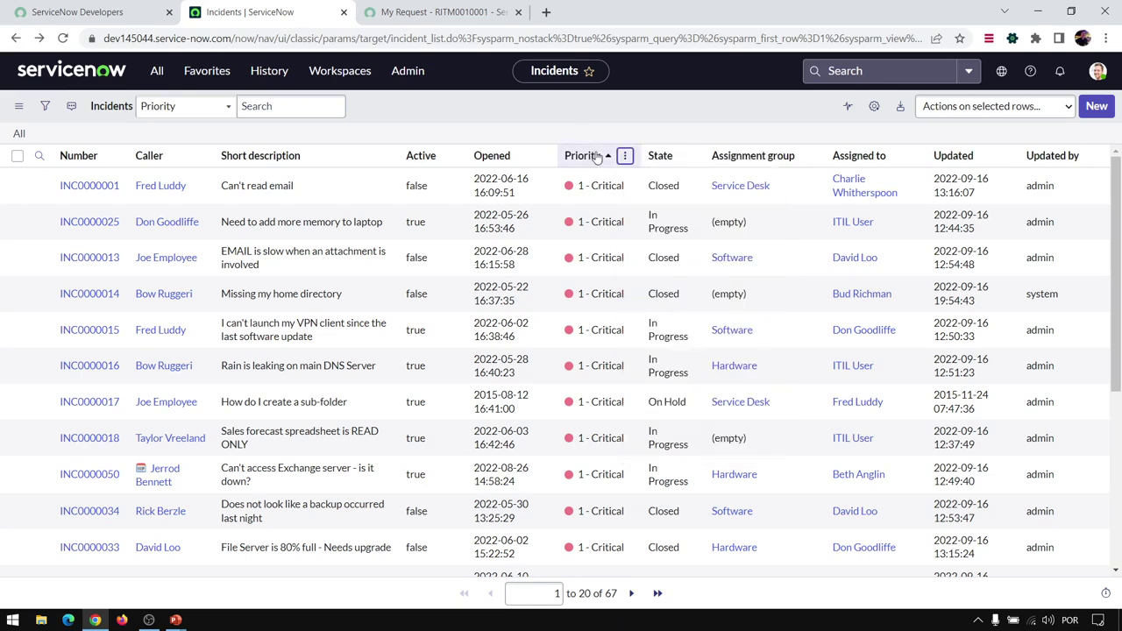
Group the incidents by Priority and ungroup them again
{"action": "left_click", "coordinate": [624, 156]}
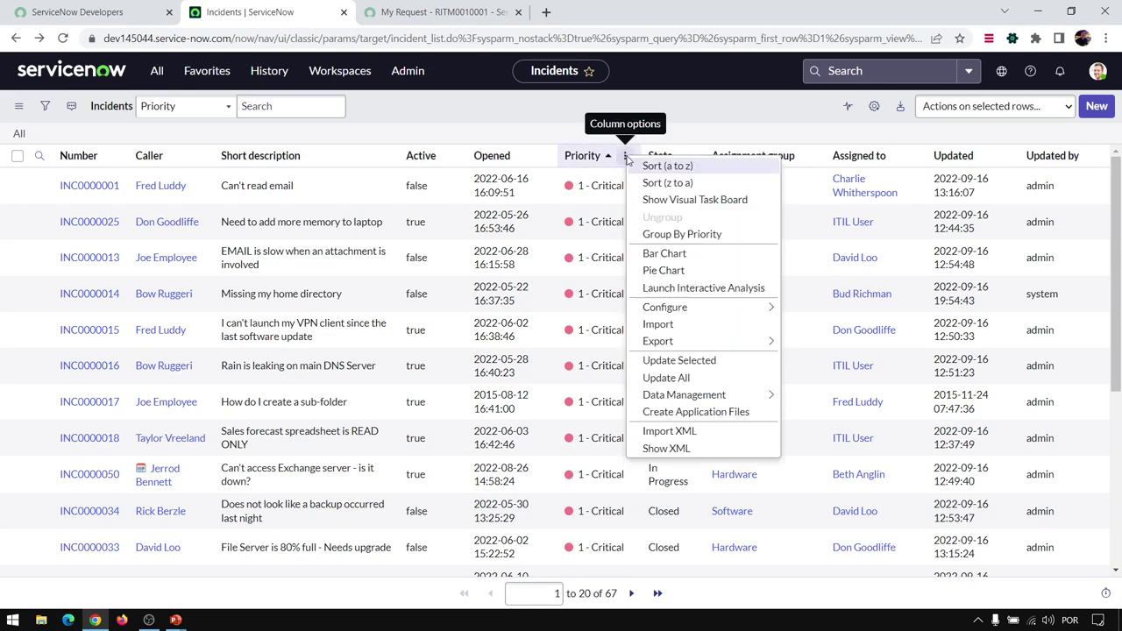
{"action": "left_click", "coordinate": [698, 235]}
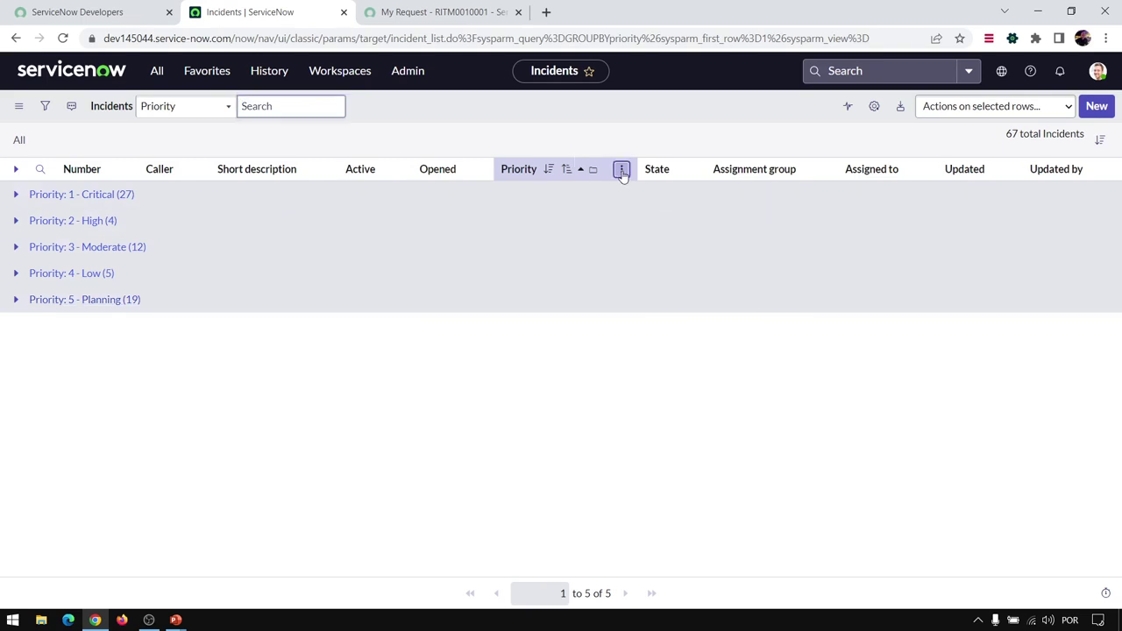
{"action": "left_click", "coordinate": [621, 169]}
{"action": "left_click", "coordinate": [657, 231]}
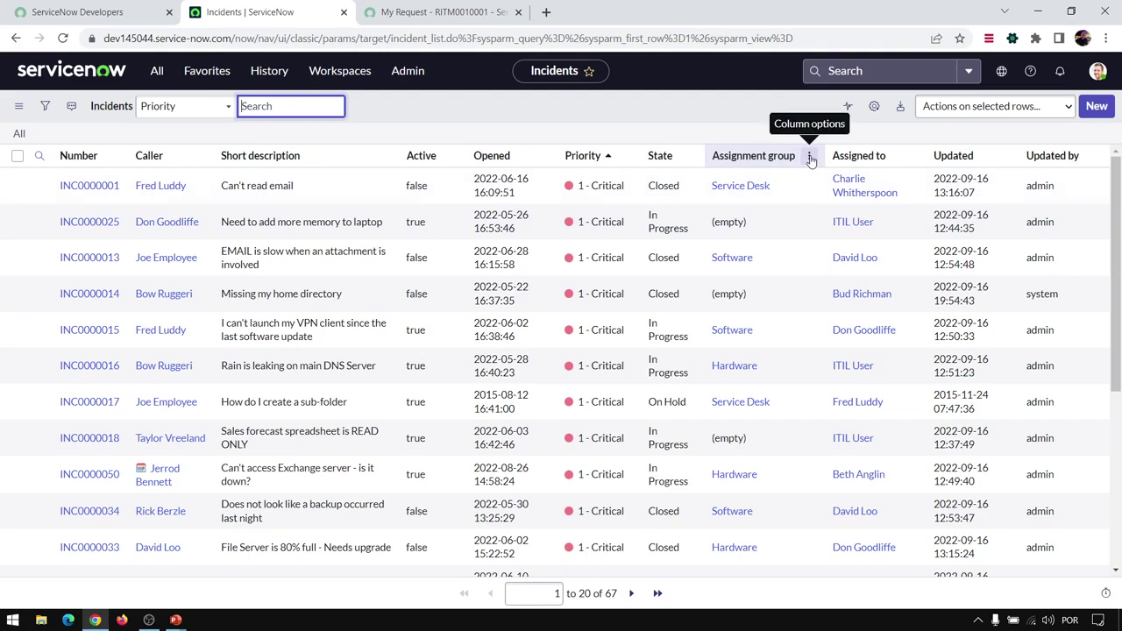
Group the incidents by Assignment group and ungroup them again
{"action": "left_click", "coordinate": [810, 158]}
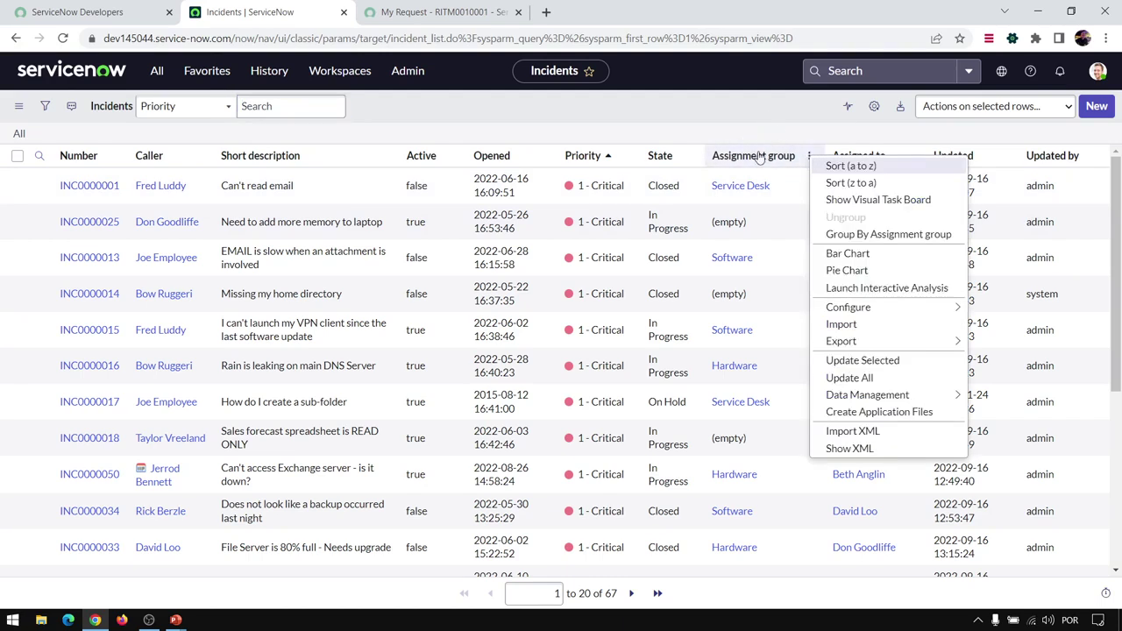
{"action": "left_click", "coordinate": [862, 235]}
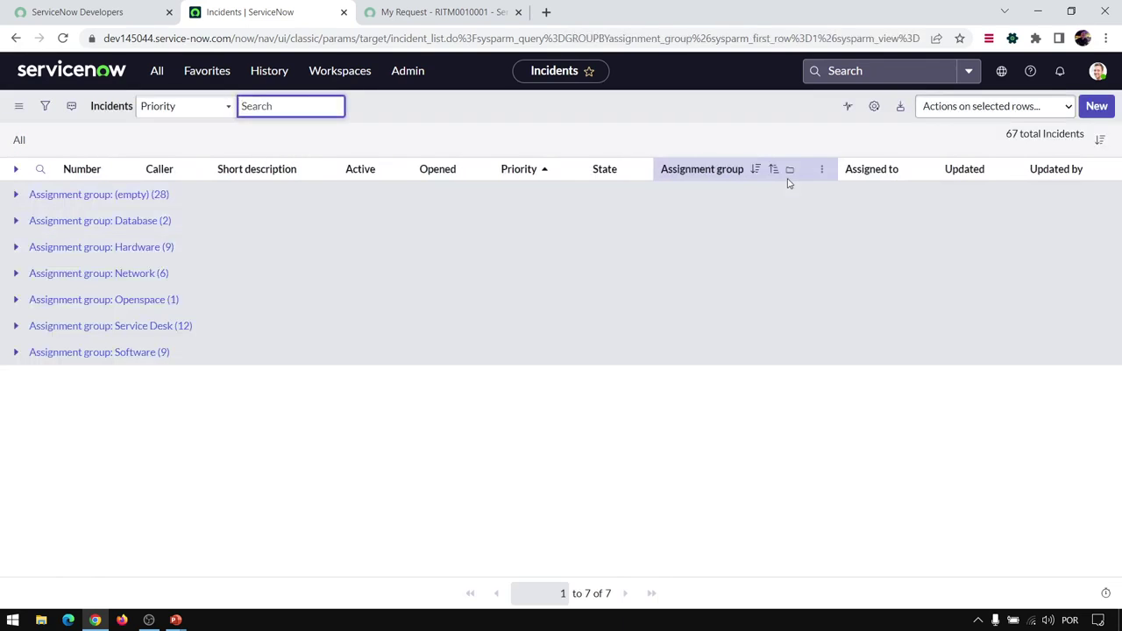
{"action": "left_click", "coordinate": [828, 176]}
{"action": "left_click", "coordinate": [865, 236]}
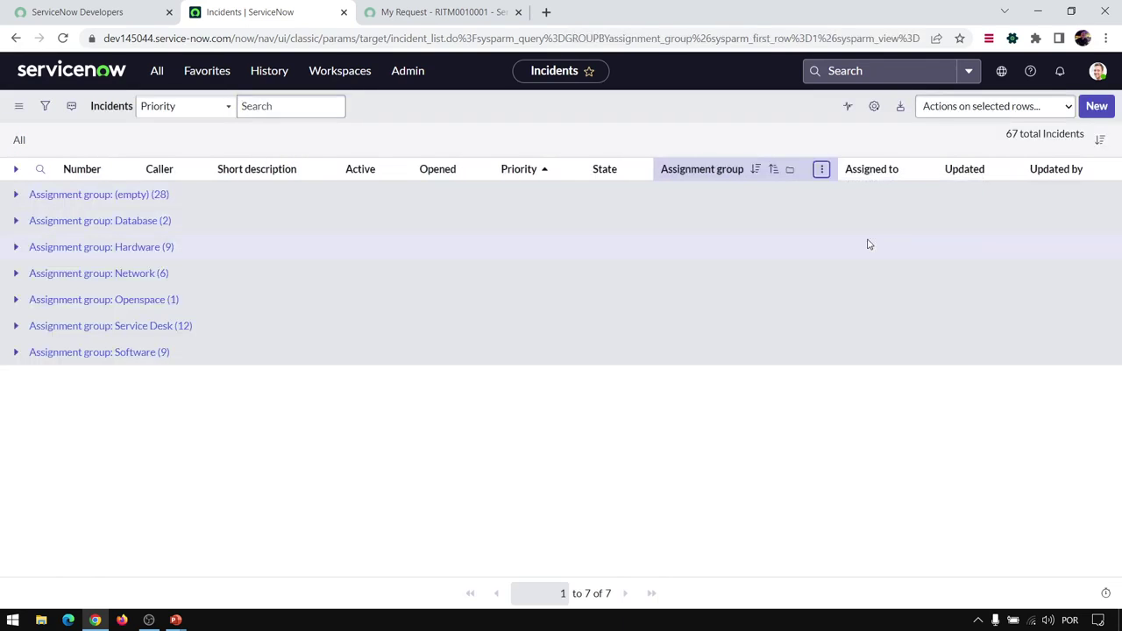
Create a pie chart report of the incidents from the Priority column
{"action": "left_click", "coordinate": [626, 156]}
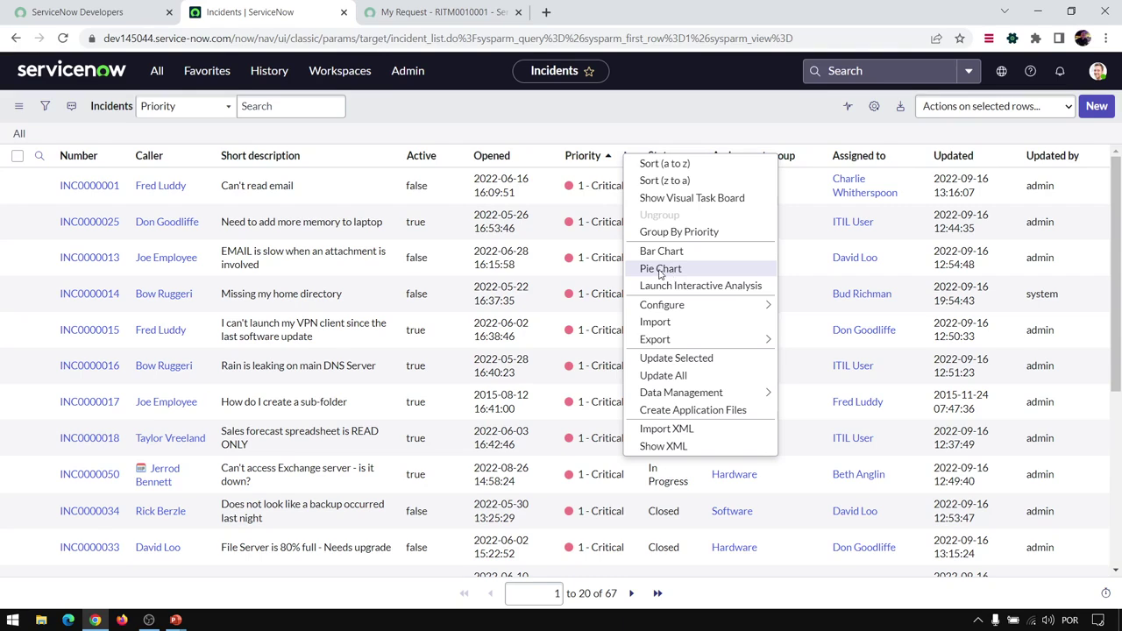
{"action": "left_click", "coordinate": [672, 275]}
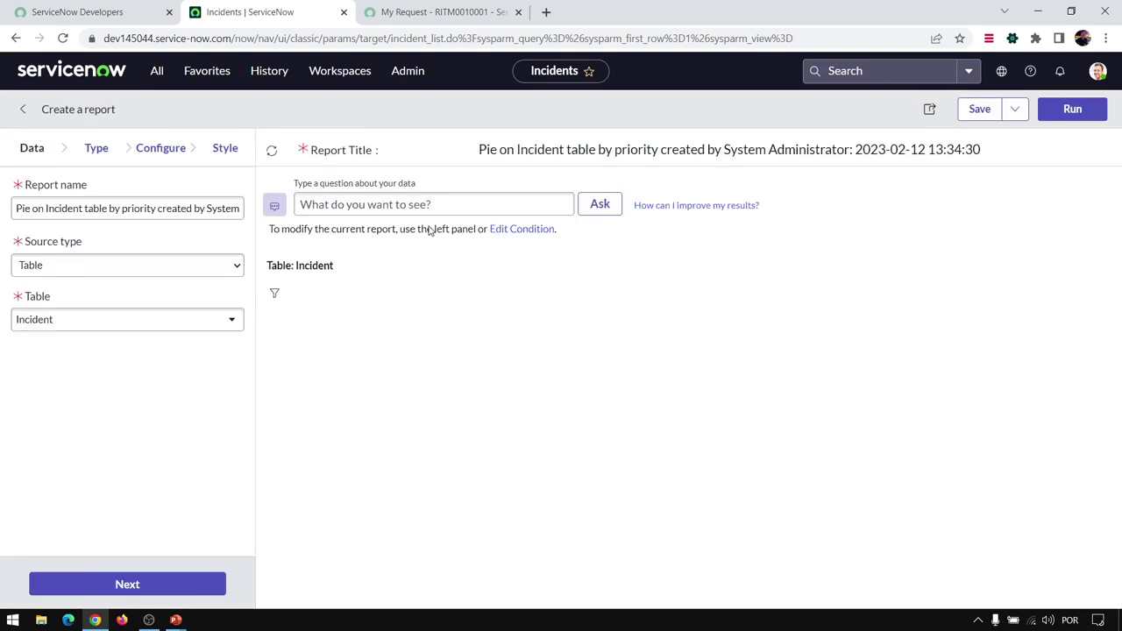
Review the pie chart of incidents by priority and return to the incident list
{"action": "scroll", "coordinate": [786, 280], "scroll_direction": "down", "scroll_amount": 2}
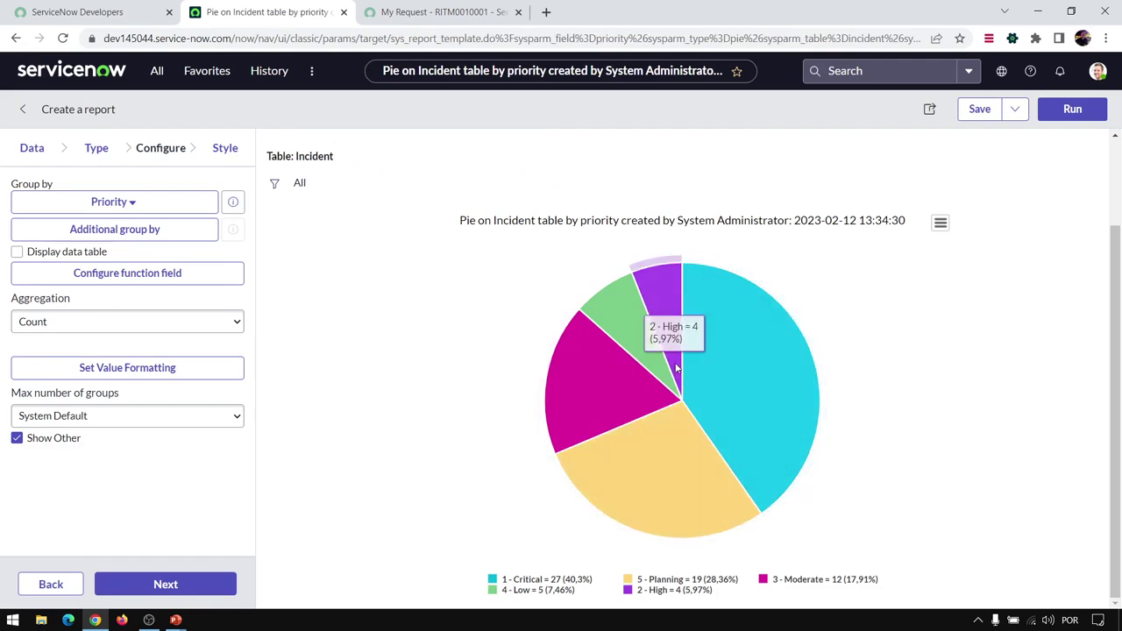
{"action": "left_click", "coordinate": [15, 39]}
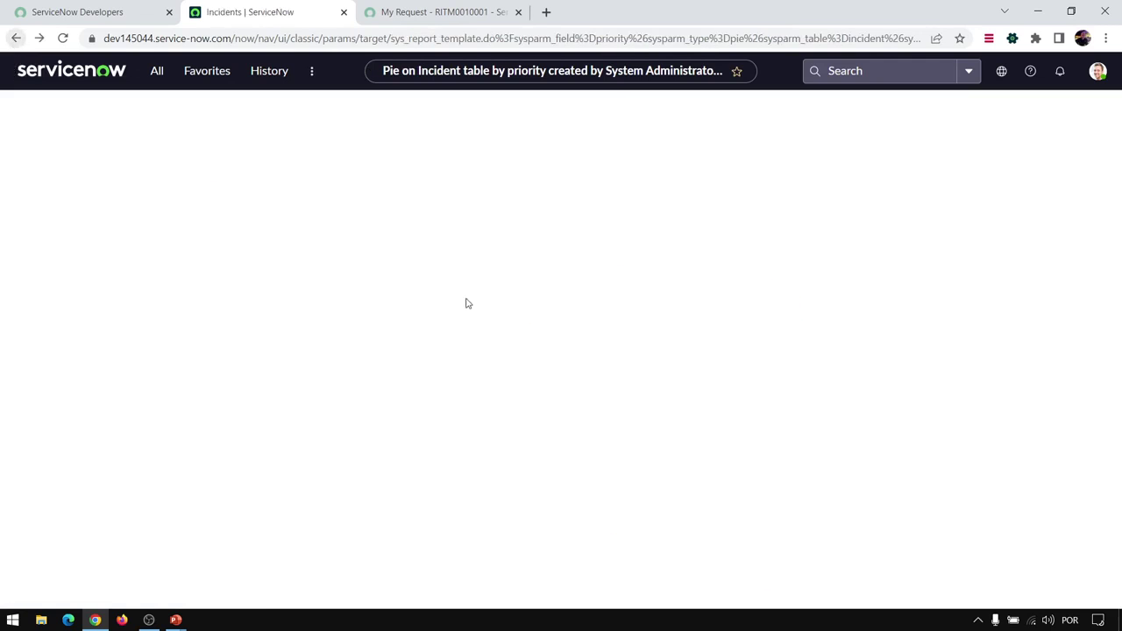
Open the incident list's layout configuration from the Priority column and cancel without making changes
{"action": "left_click", "coordinate": [626, 157]}
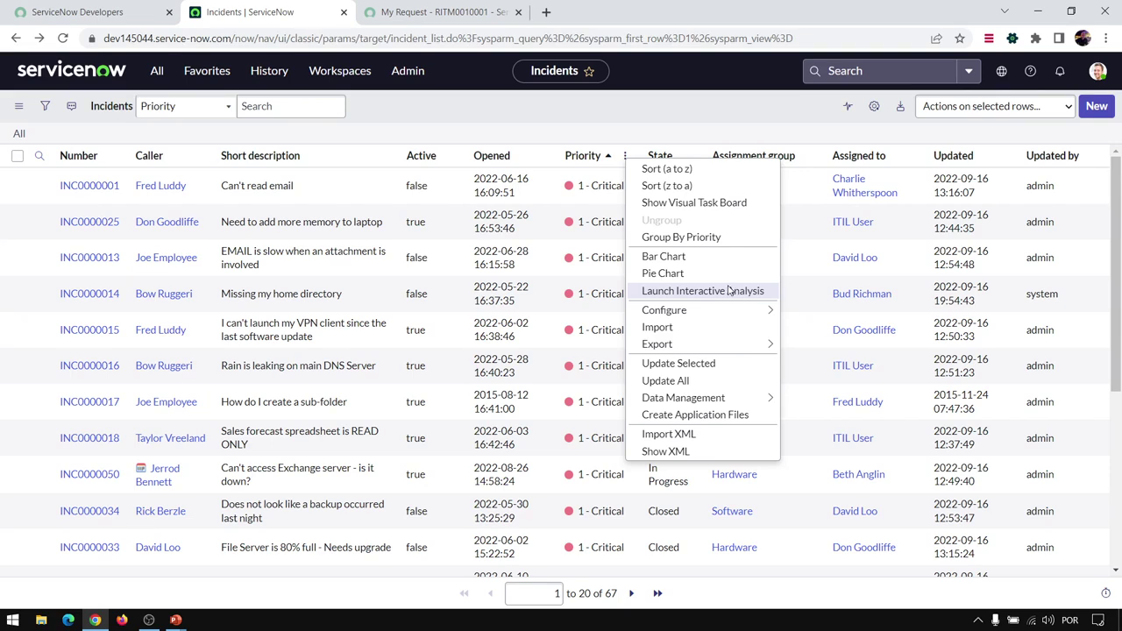
{"action": "mouse_move", "coordinate": [682, 309]}
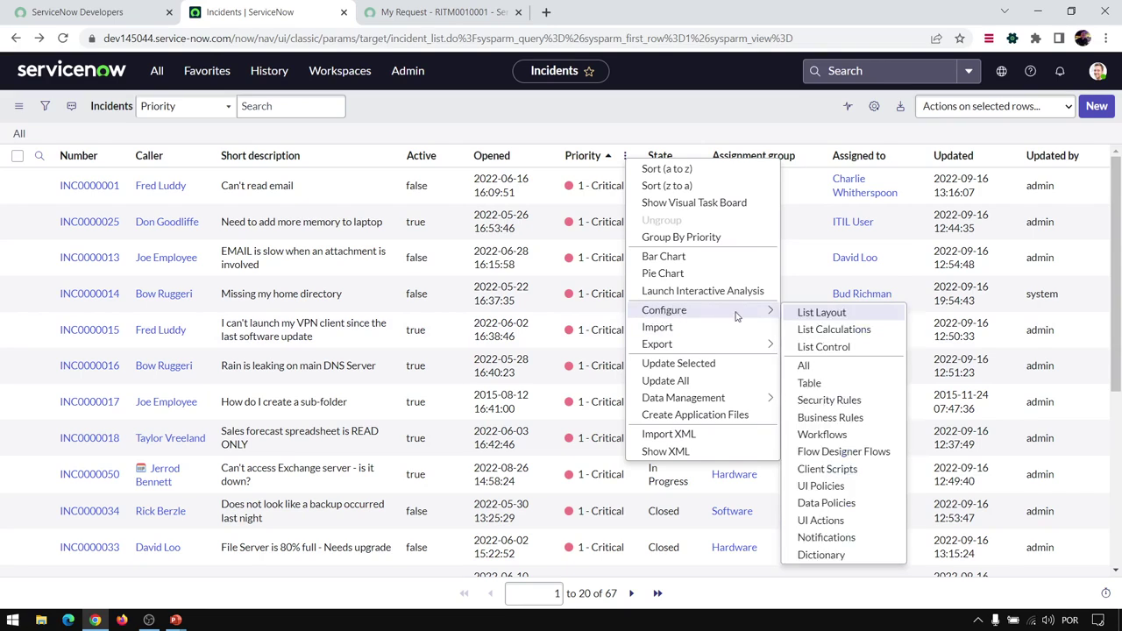
{"action": "key", "text": "Escape"}
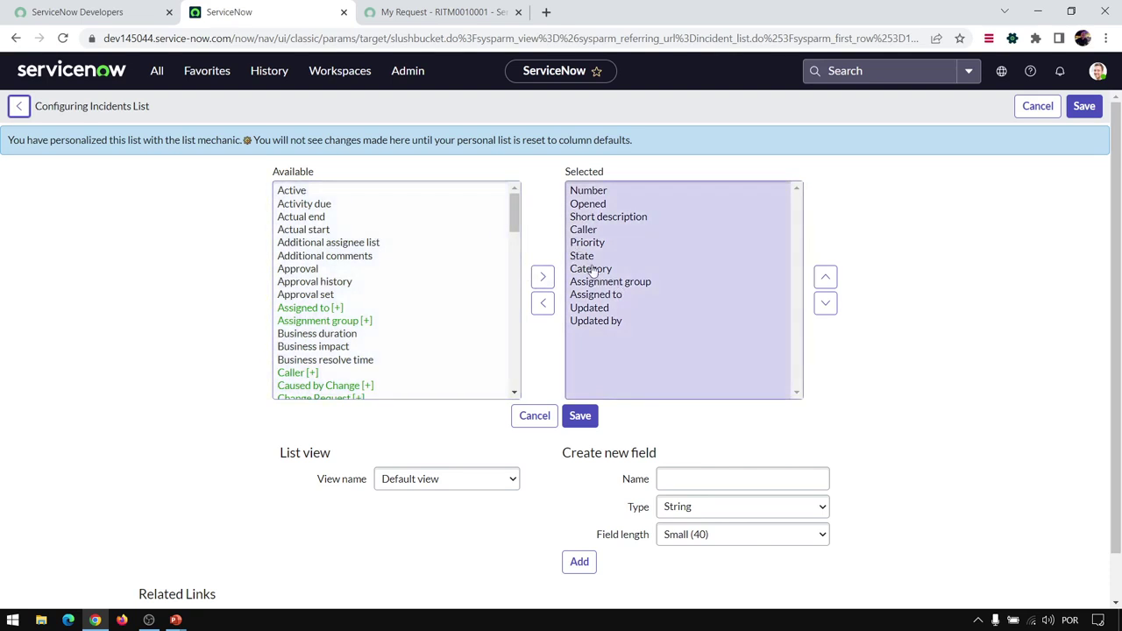
{"action": "left_click", "coordinate": [532, 417]}
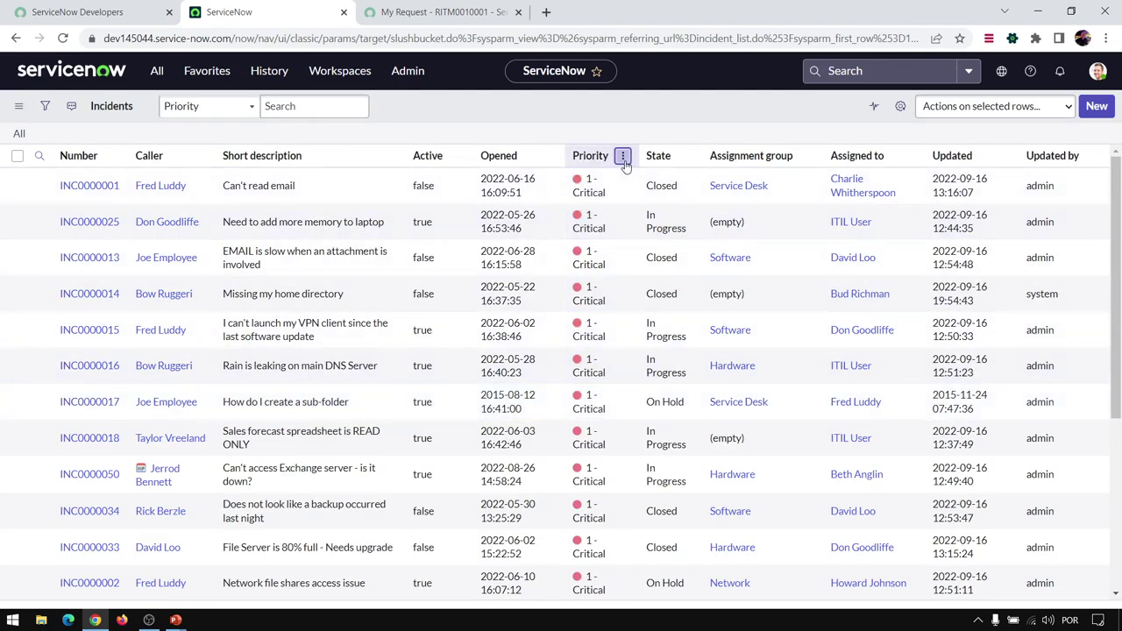
Review the Priority column's options, including Data Management and Export, and close them
{"action": "left_click", "coordinate": [623, 155]}
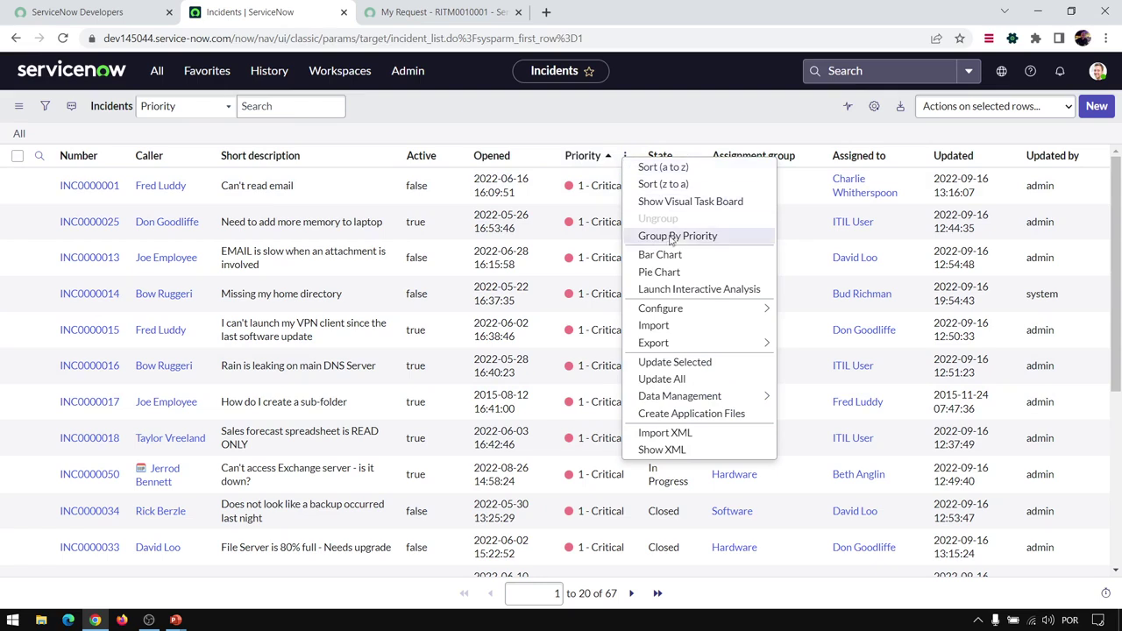
{"action": "mouse_move", "coordinate": [697, 399]}
{"action": "mouse_move", "coordinate": [697, 350]}
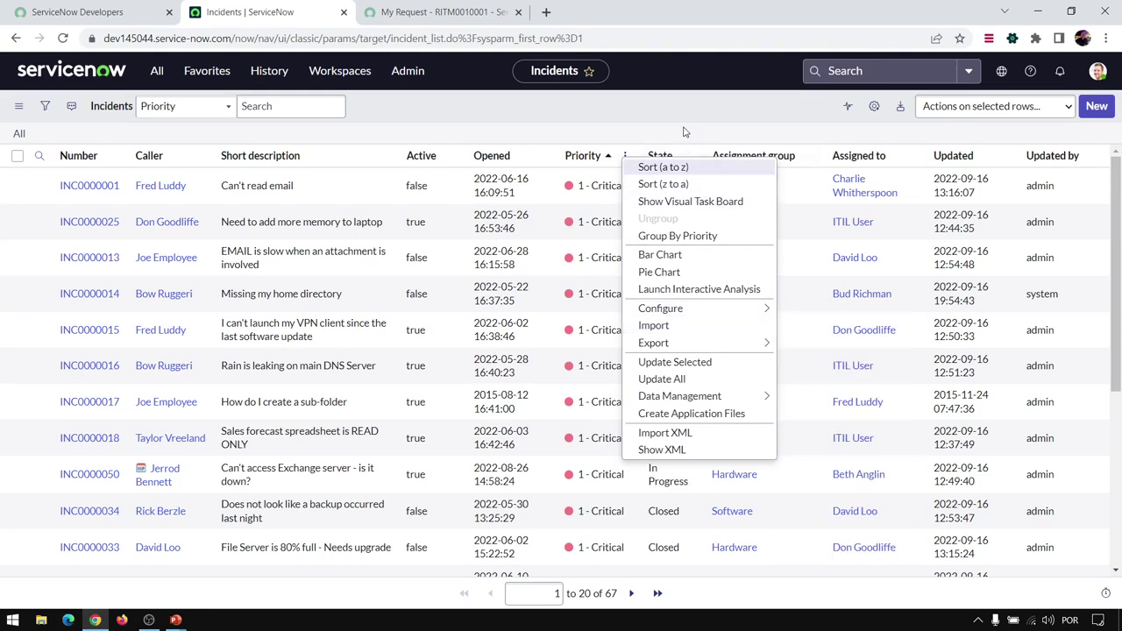
{"action": "left_click", "coordinate": [644, 118]}
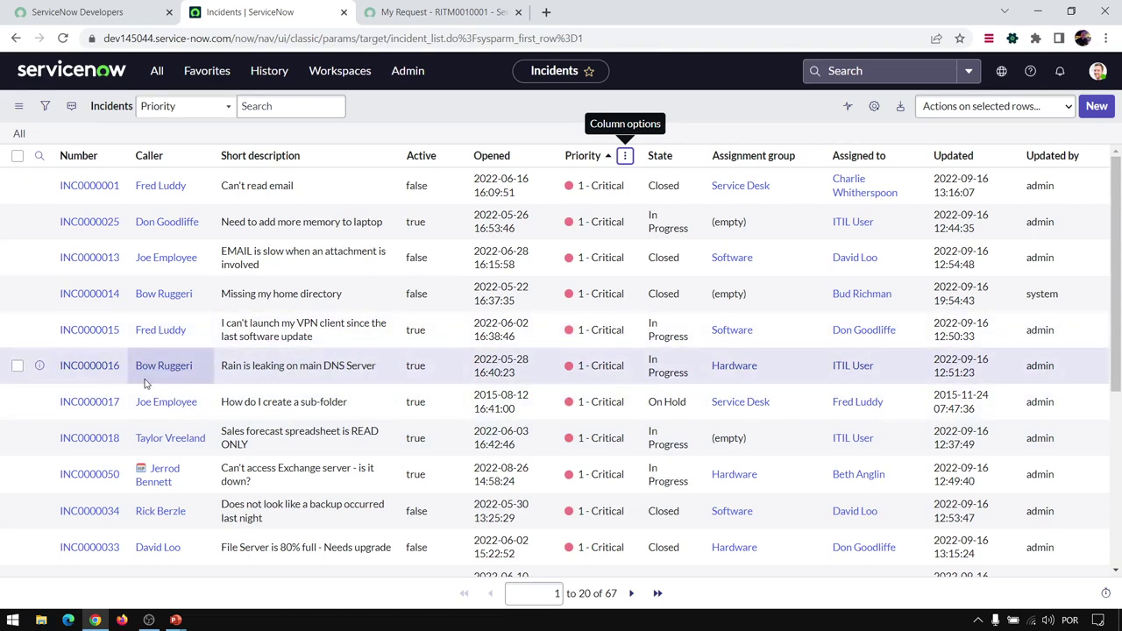
Show only incidents matching the caller of "Rain is leaking on main DNS Server" and inspect the resulting filter condition
{"action": "right_click", "coordinate": [178, 381]}
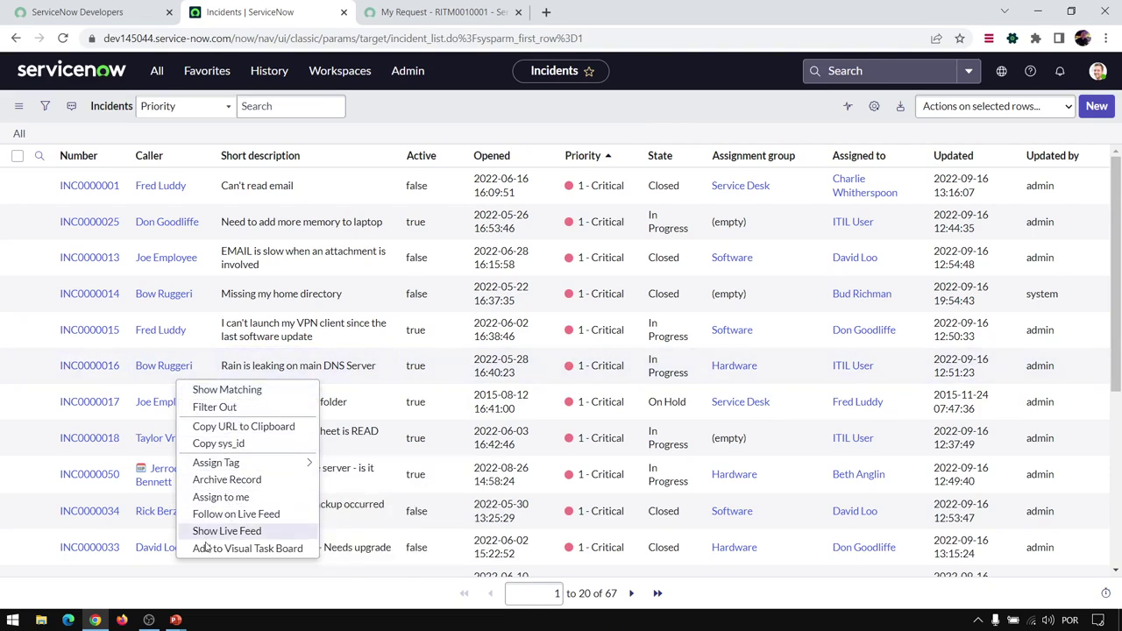
{"action": "left_click", "coordinate": [198, 390]}
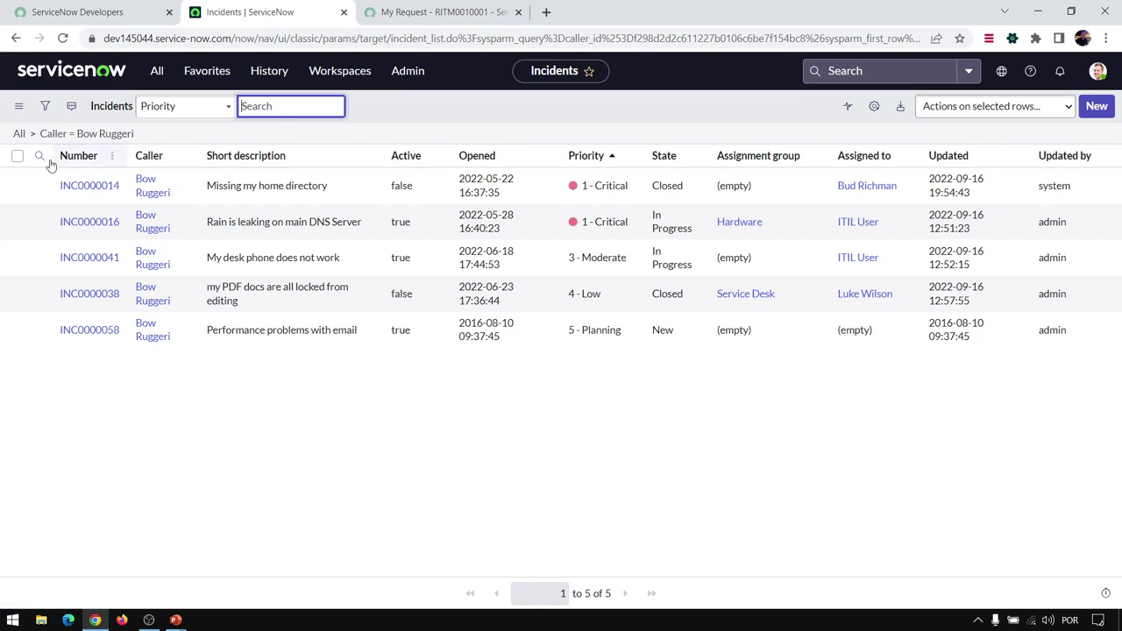
{"action": "left_click", "coordinate": [46, 108]}
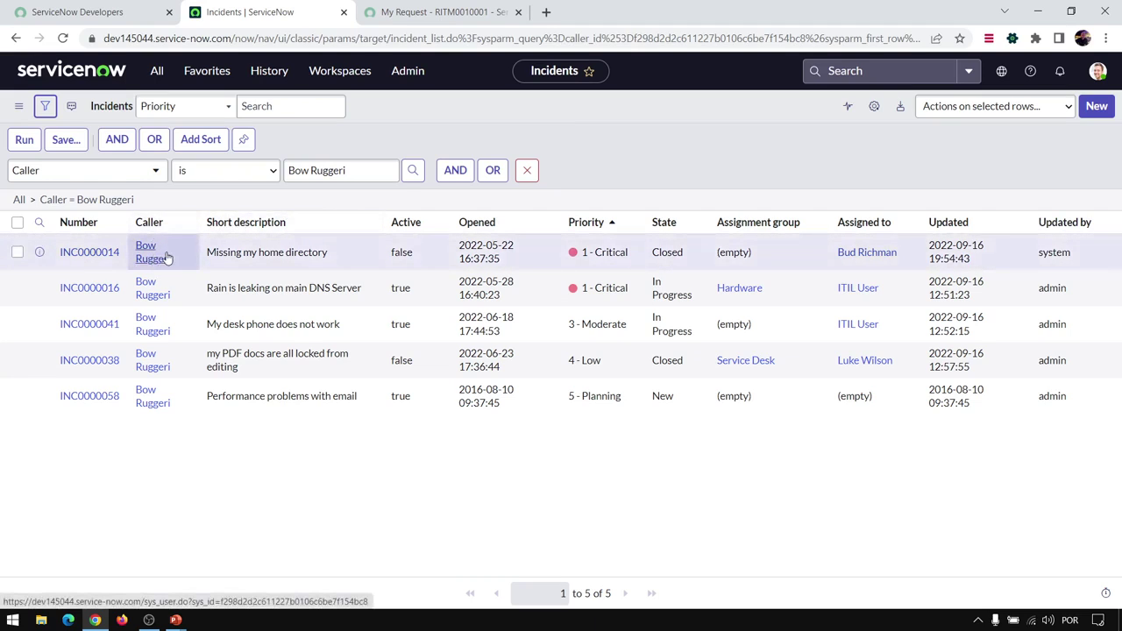
{"action": "left_click", "coordinate": [45, 106]}
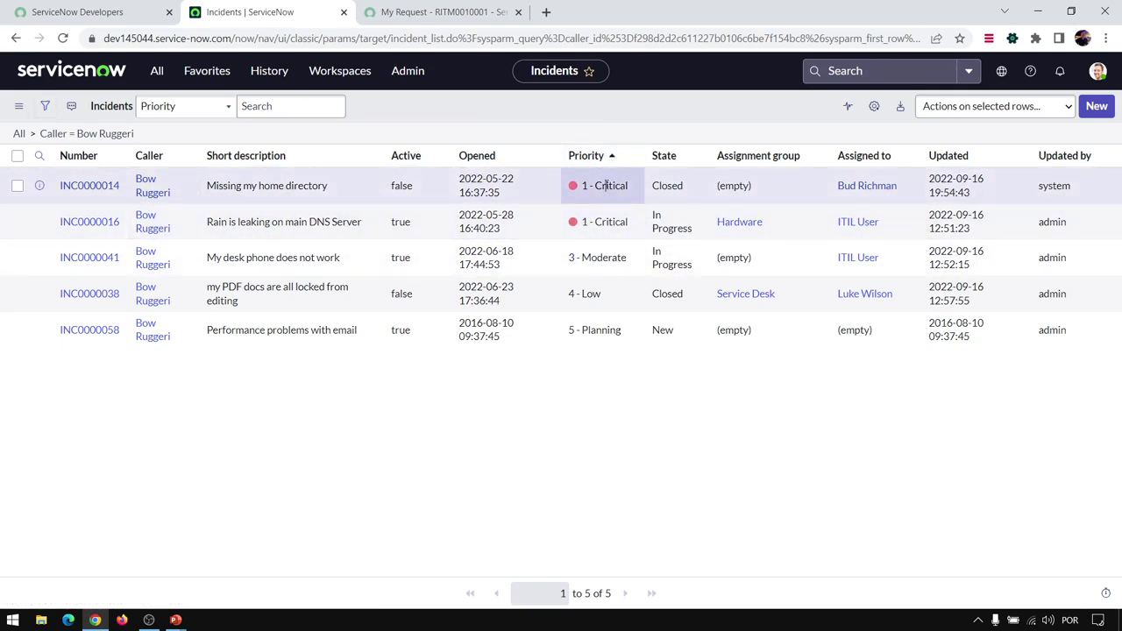
Narrow the list to matching Priority 1 - Critical, inspect the combined conditions, and return to the caller-only filter
{"action": "right_click", "coordinate": [614, 189]}
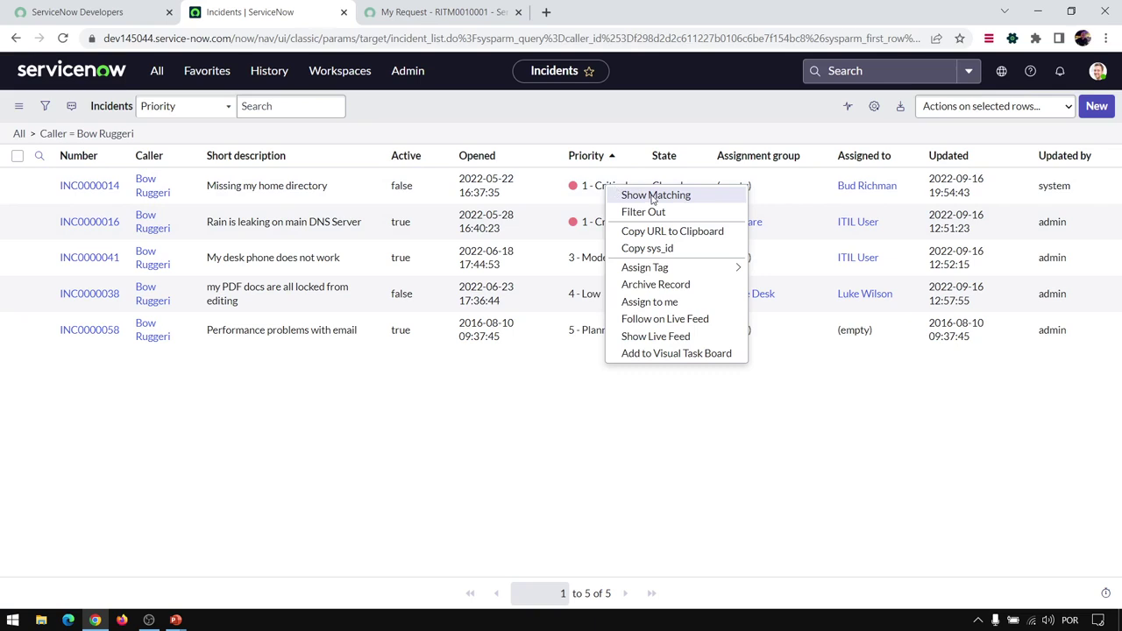
{"action": "left_click", "coordinate": [654, 196]}
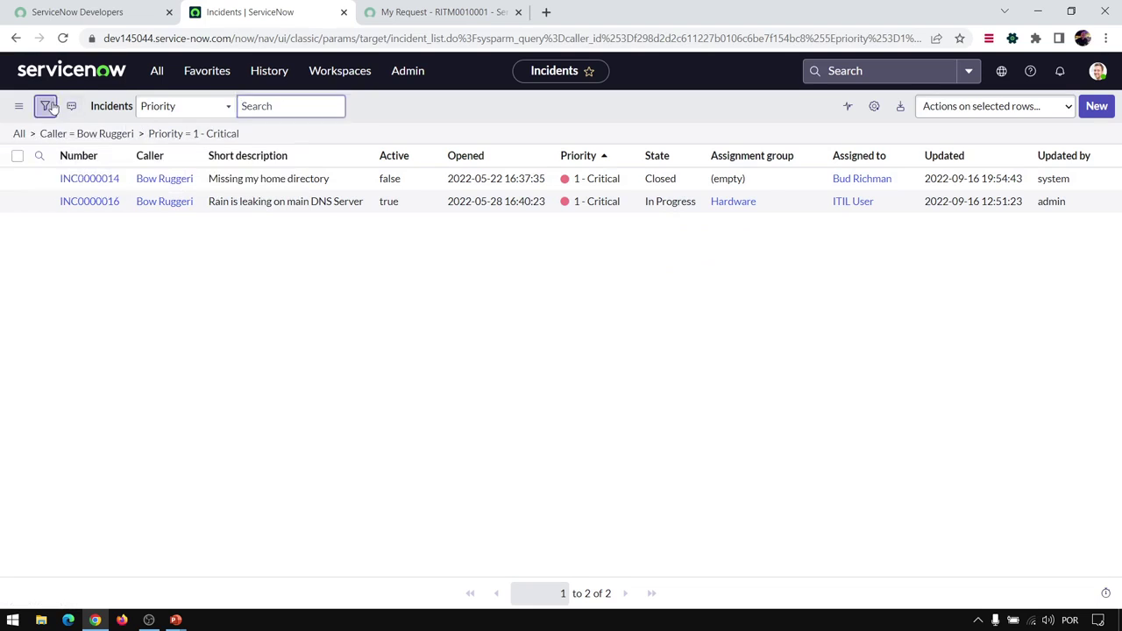
{"action": "left_click", "coordinate": [45, 105]}
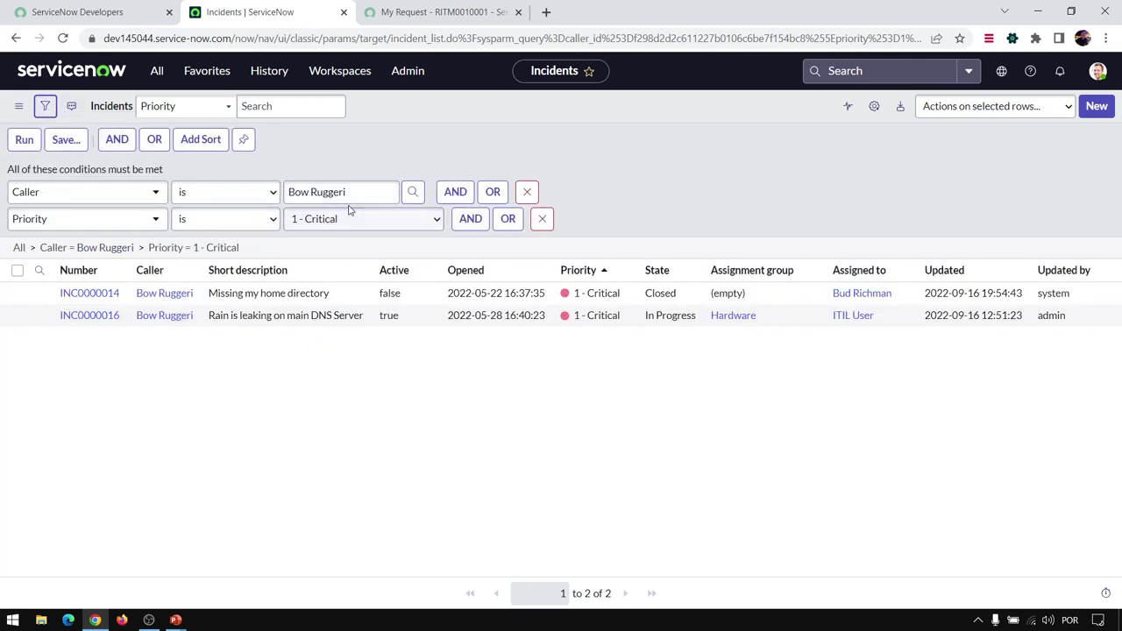
{"action": "left_click", "coordinate": [45, 105]}
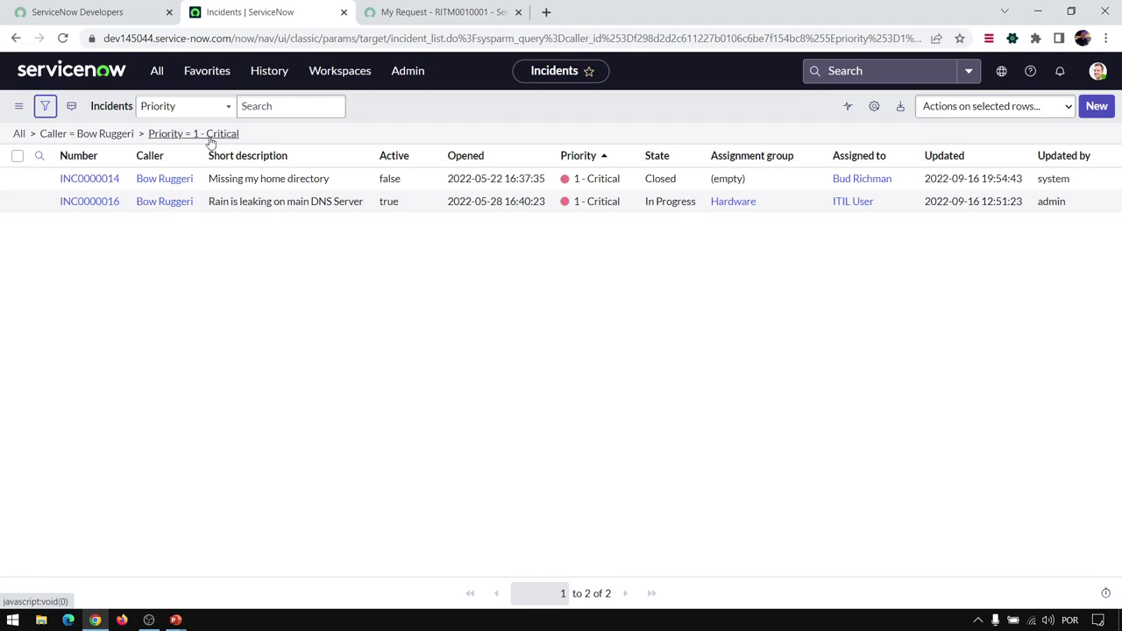
{"action": "left_click", "coordinate": [125, 136]}
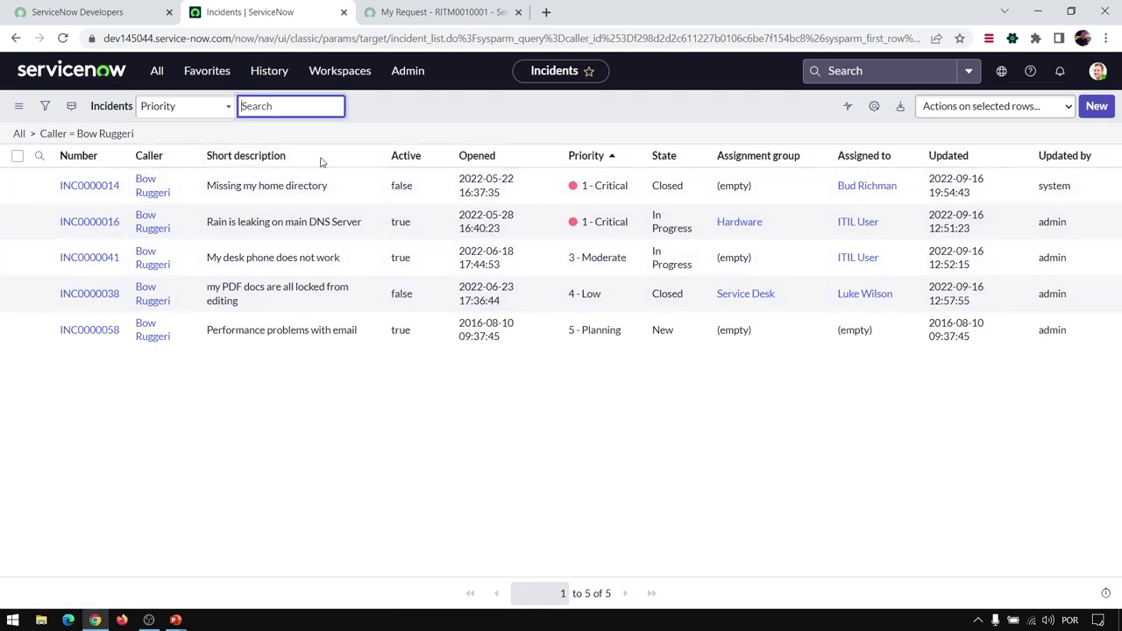
Filter out Priority 5 - Planning and empty assignment groups, and clear all filter conditions from the list
{"action": "right_click", "coordinate": [593, 333]}
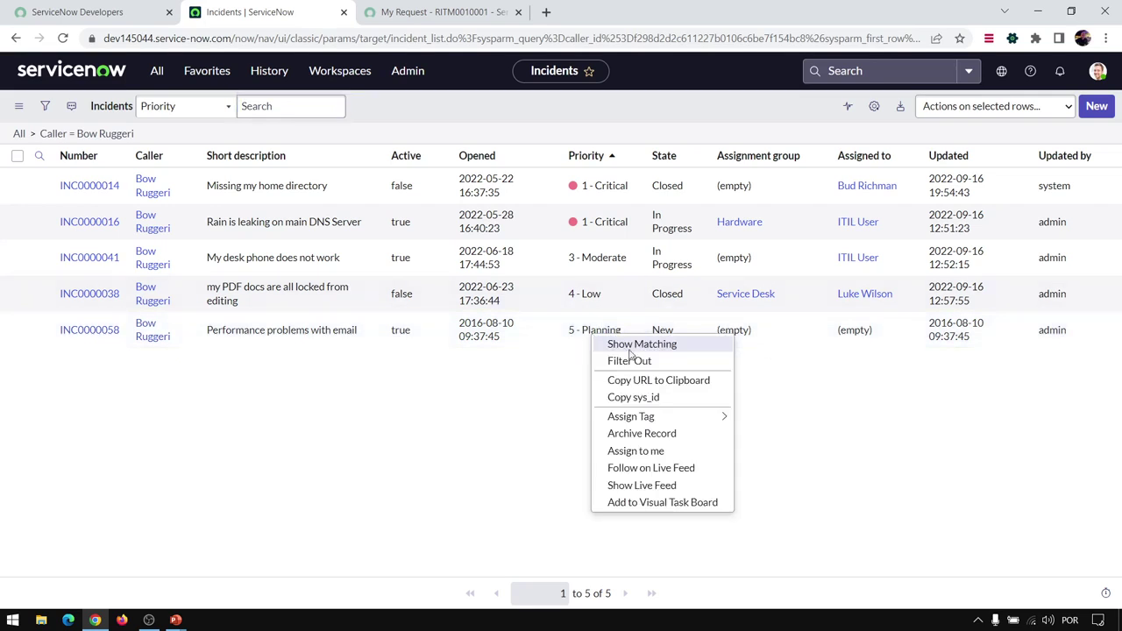
{"action": "left_click", "coordinate": [631, 362]}
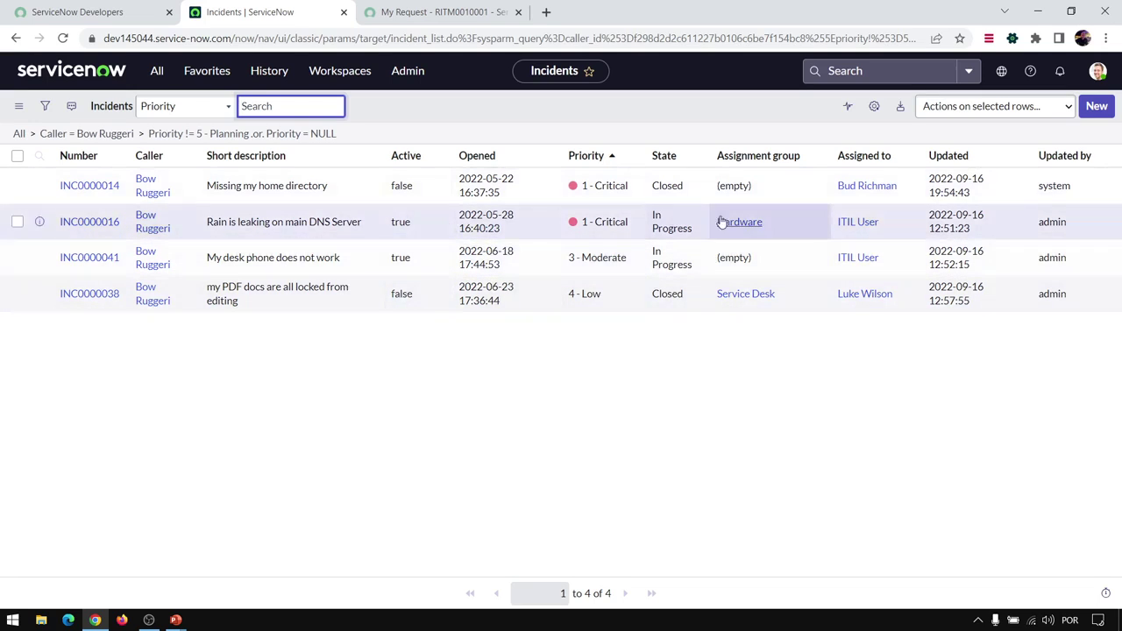
{"action": "right_click", "coordinate": [737, 185]}
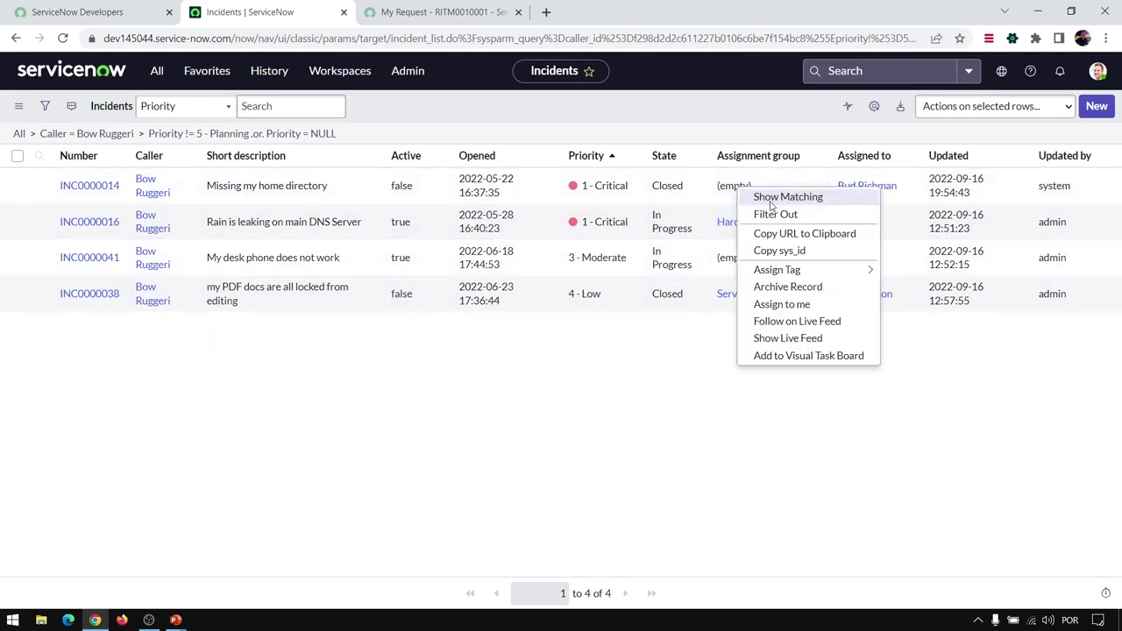
{"action": "left_click", "coordinate": [741, 390]}
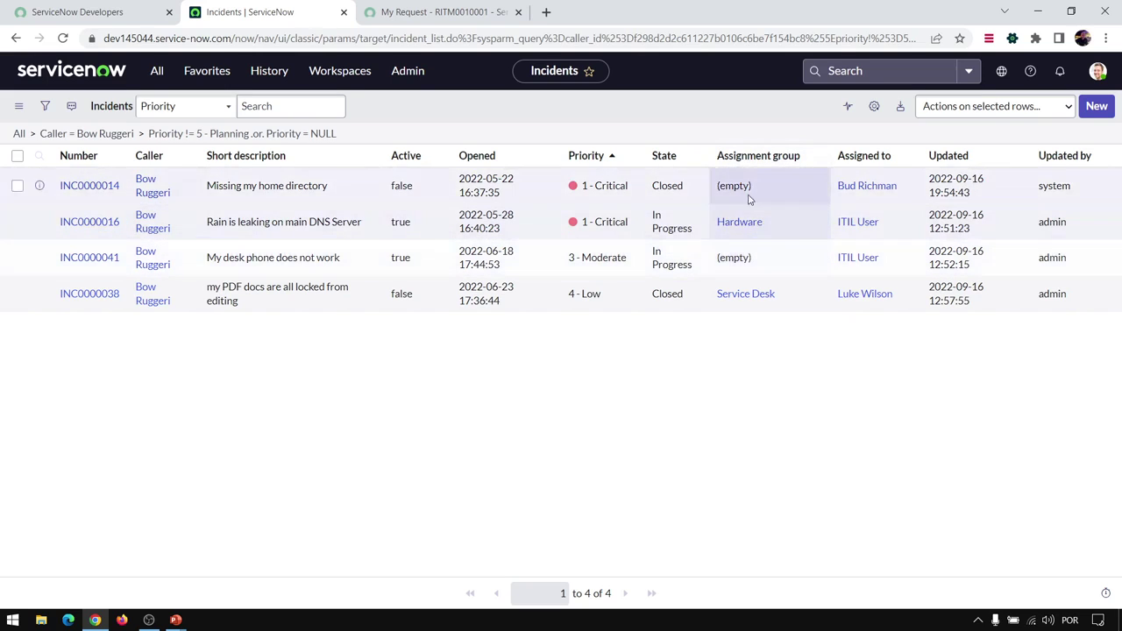
{"action": "right_click", "coordinate": [743, 190]}
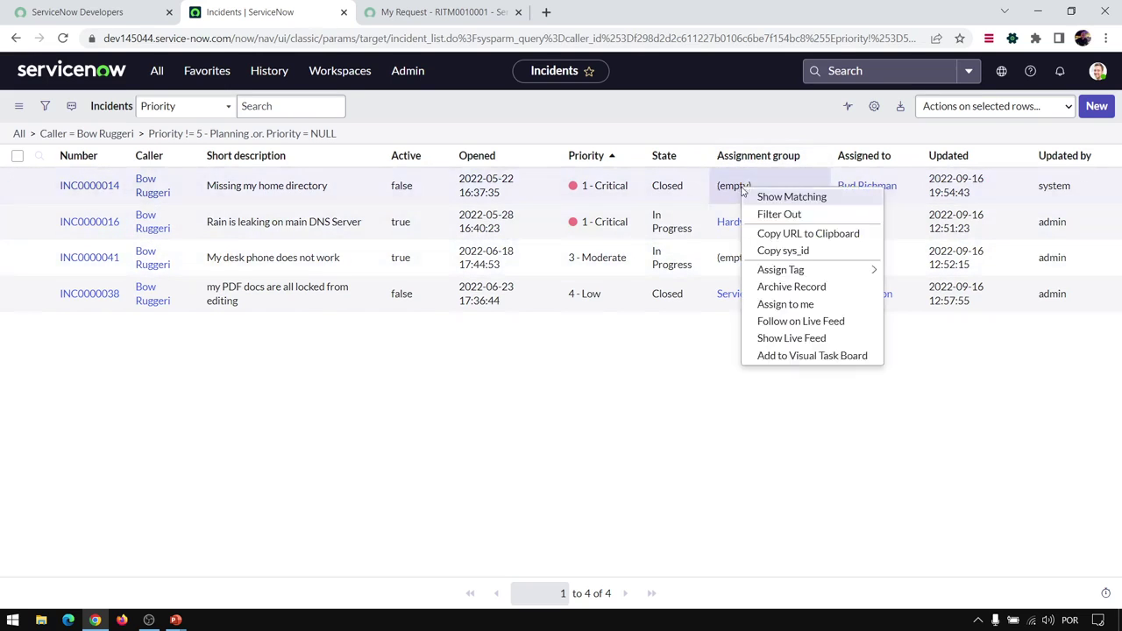
{"action": "left_click", "coordinate": [779, 214]}
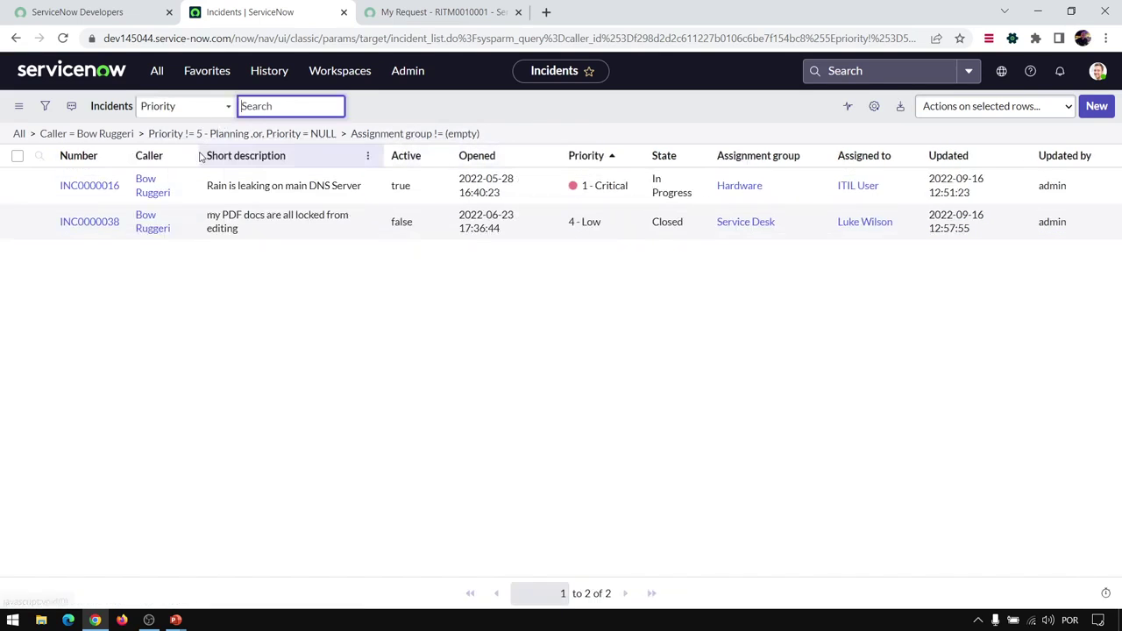
{"action": "left_click", "coordinate": [19, 134]}
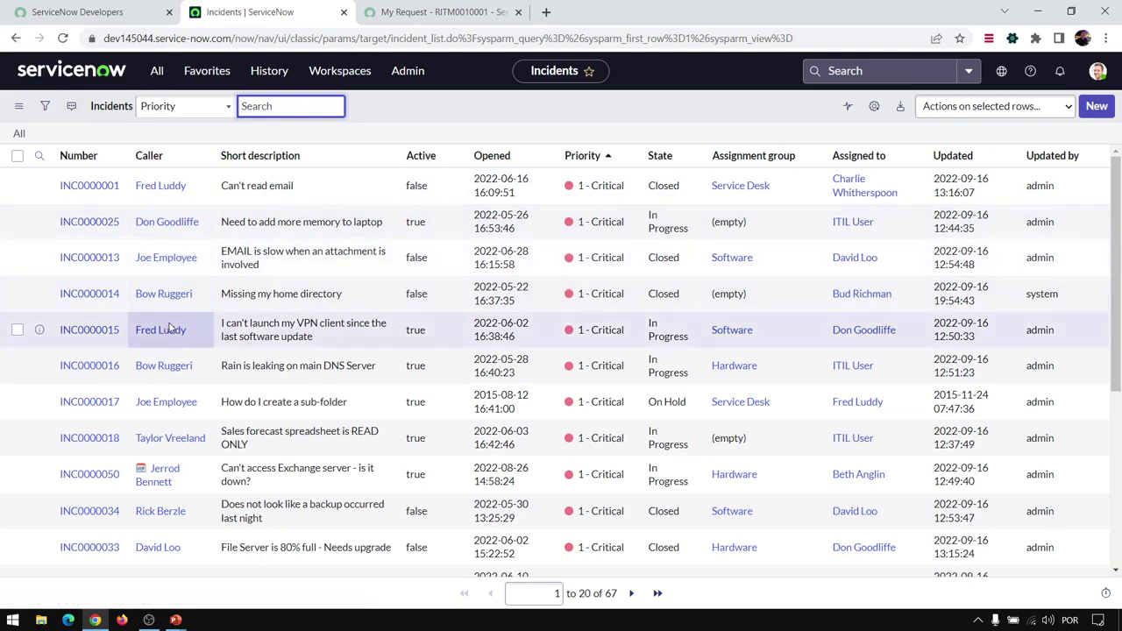
Review a caller cell's row options and the incident list's predefined filters without applying any
{"action": "right_click", "coordinate": [171, 328]}
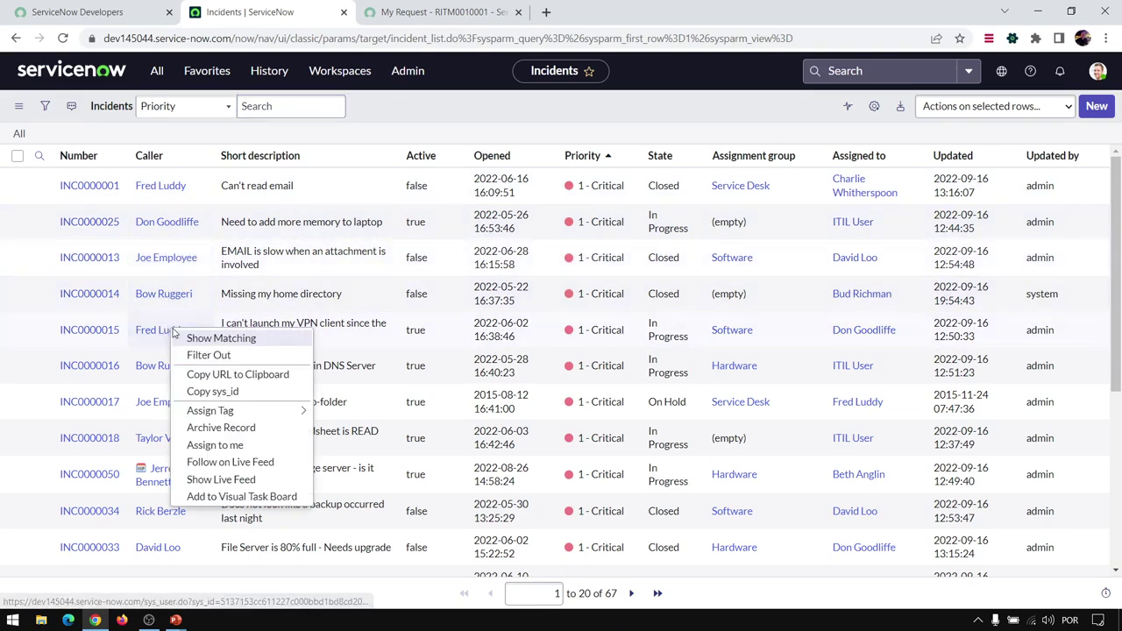
{"action": "left_click", "coordinate": [19, 106]}
{"action": "mouse_move", "coordinate": [46, 138]}
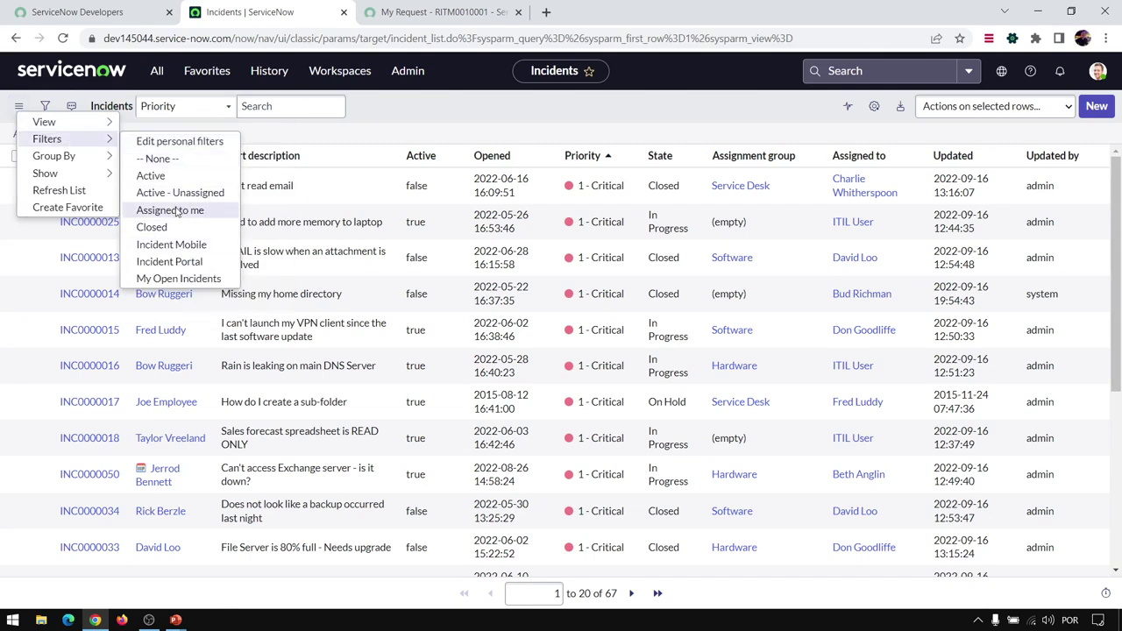
{"action": "left_click", "coordinate": [399, 123]}
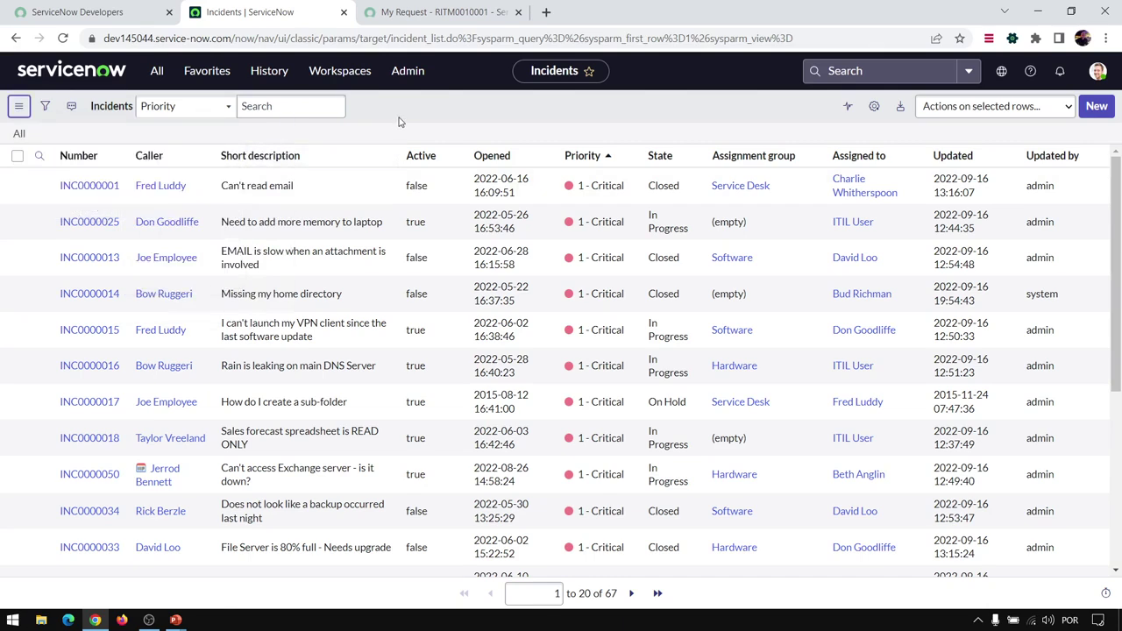
Build a filter condition for the incident list where Priority is 1 - Critical
{"action": "left_click", "coordinate": [45, 110]}
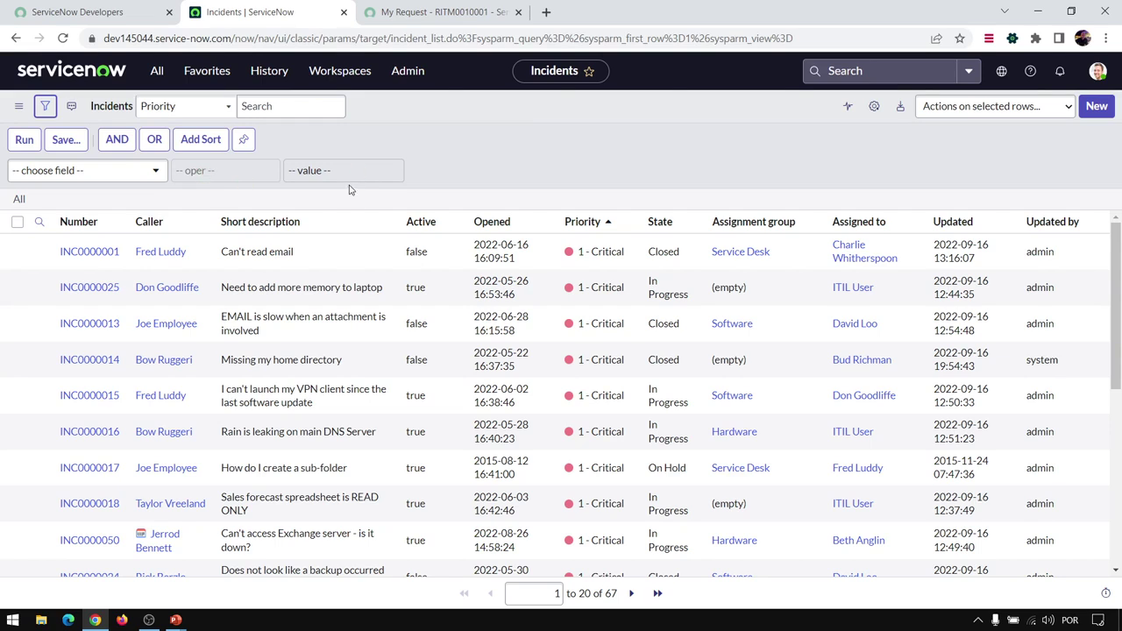
{"action": "left_click", "coordinate": [84, 173]}
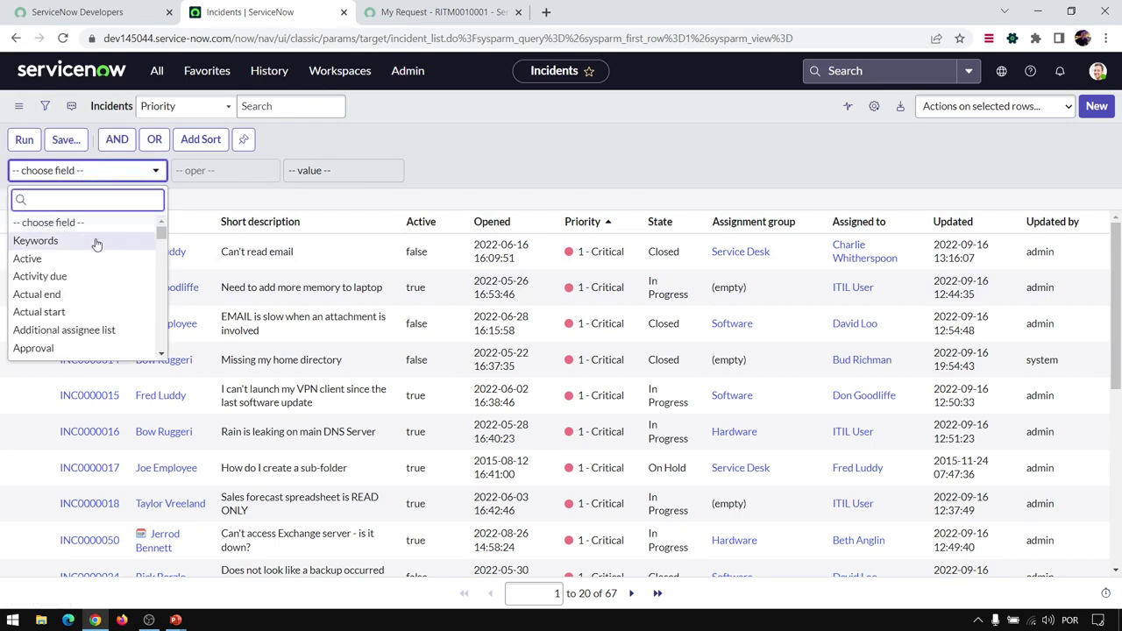
{"action": "type", "text": "prio"}
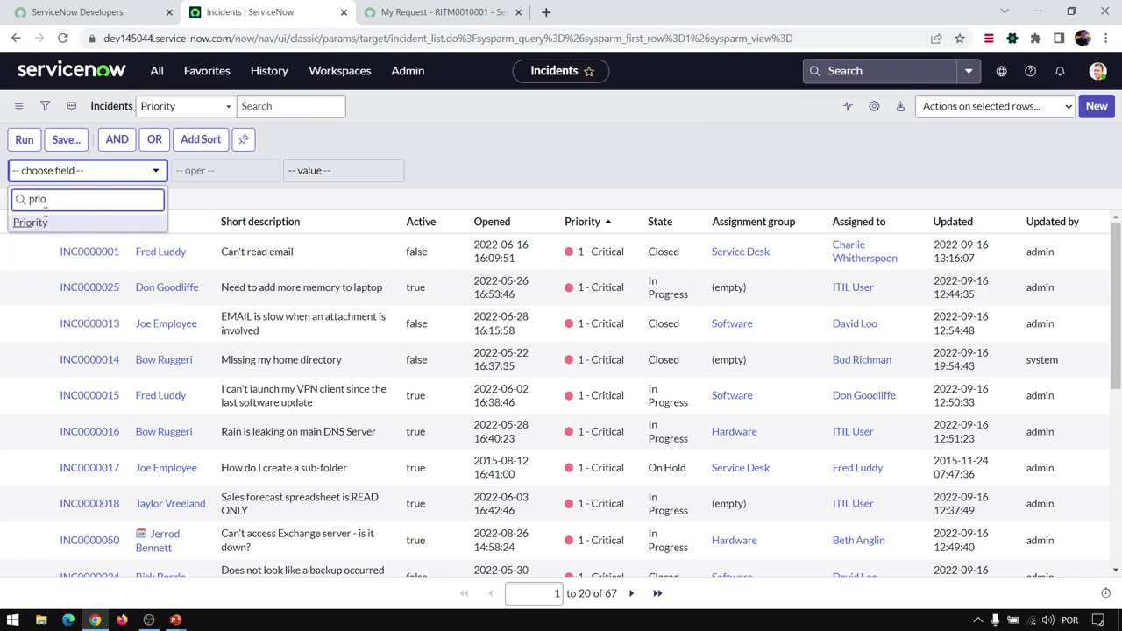
{"action": "left_click", "coordinate": [40, 224]}
{"action": "left_click", "coordinate": [222, 170]}
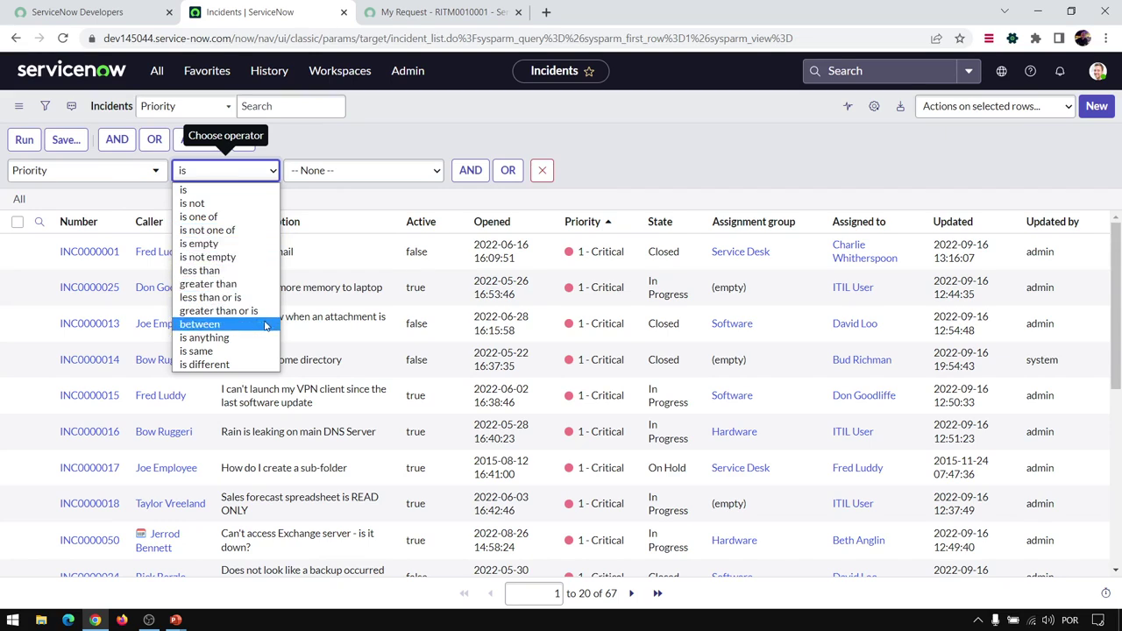
{"action": "left_click", "coordinate": [246, 191]}
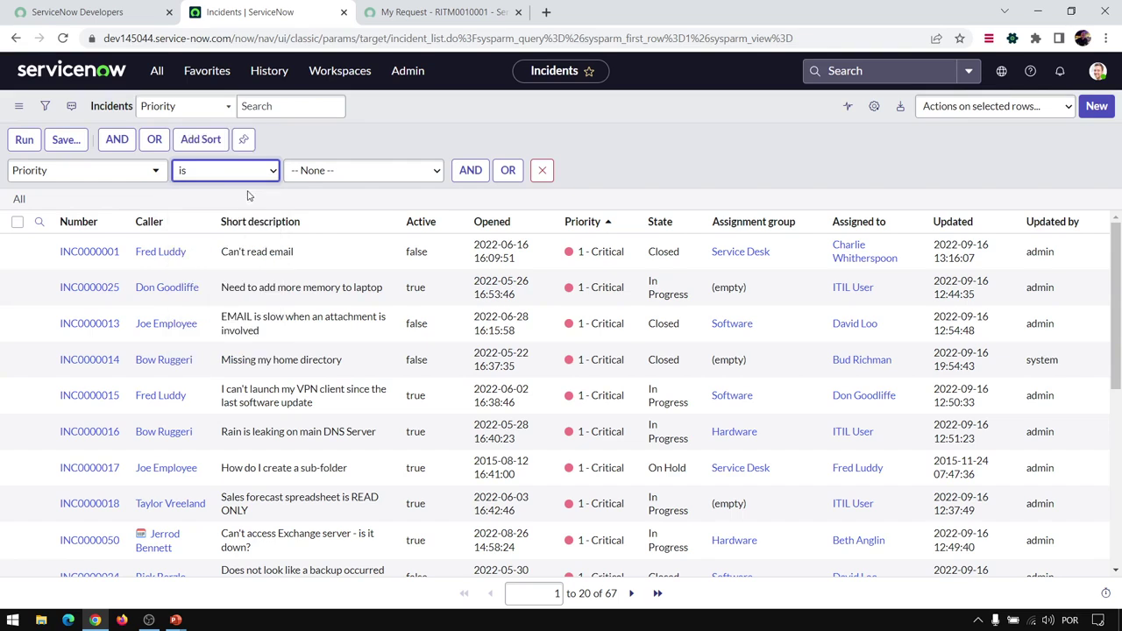
{"action": "left_click", "coordinate": [322, 171]}
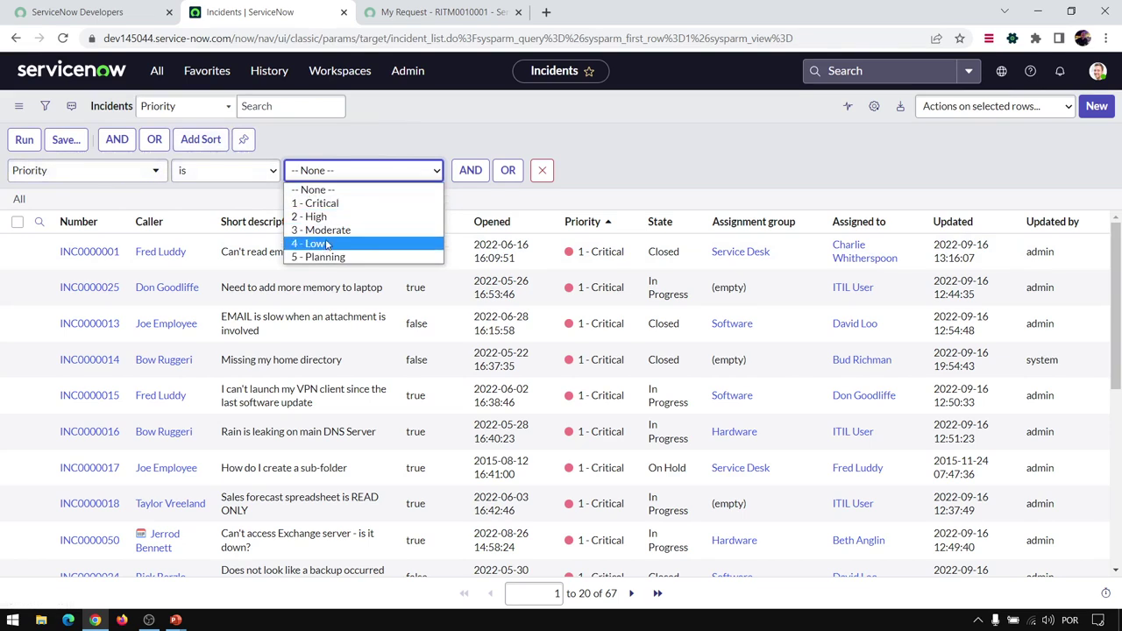
{"action": "left_click", "coordinate": [348, 204]}
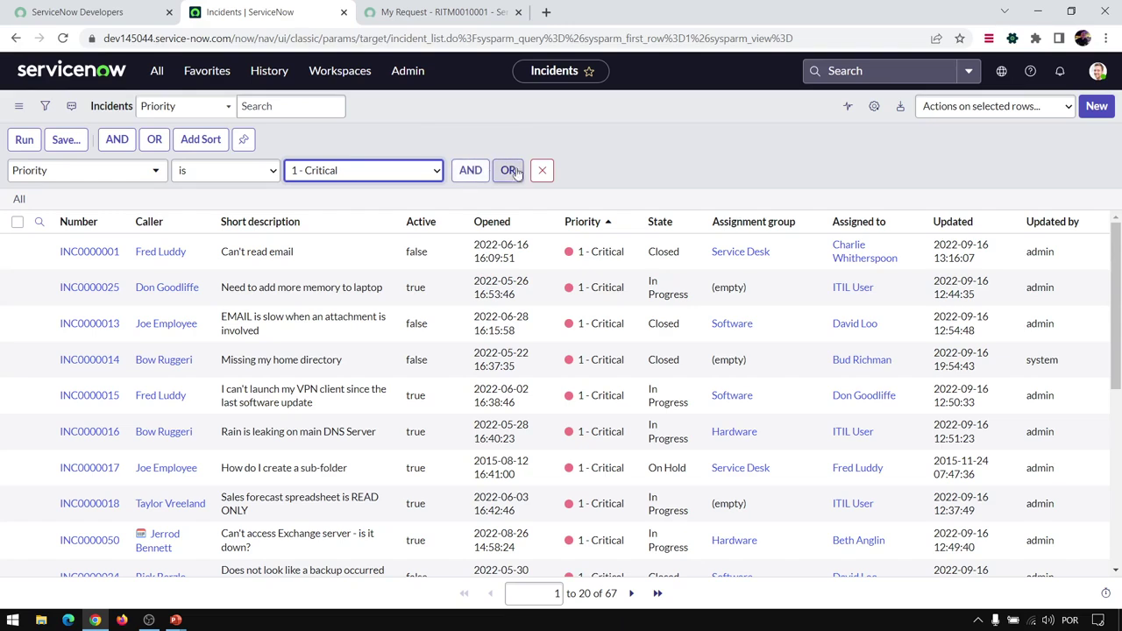
Add an AND condition where Assignment group is empty, and run the combined filter on the incident list
{"action": "left_click", "coordinate": [470, 170]}
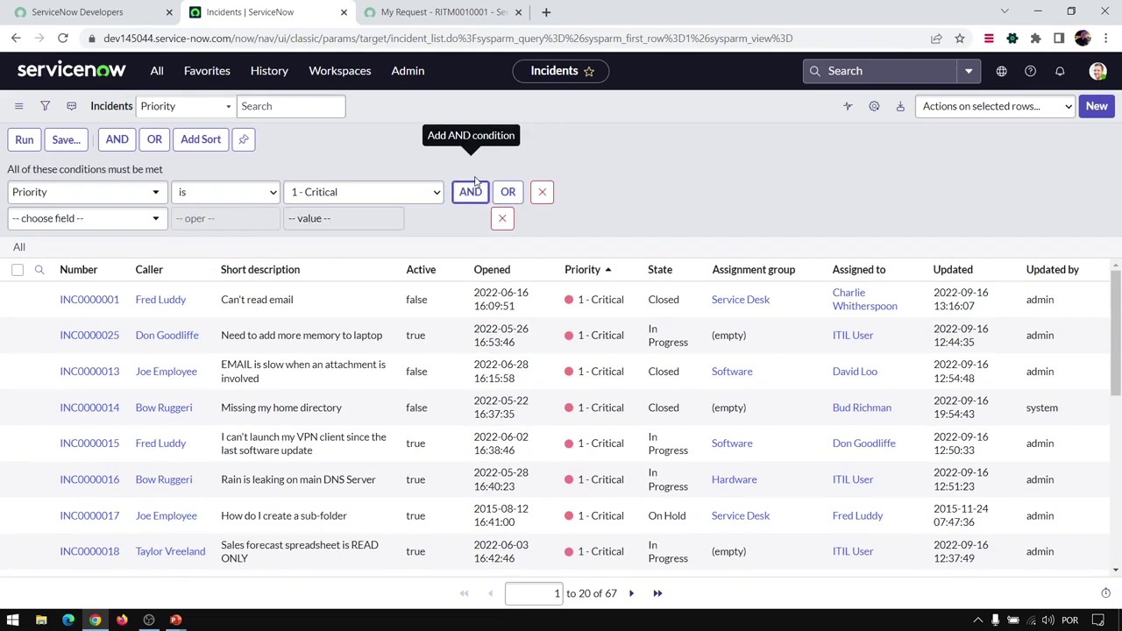
{"action": "left_click", "coordinate": [97, 224]}
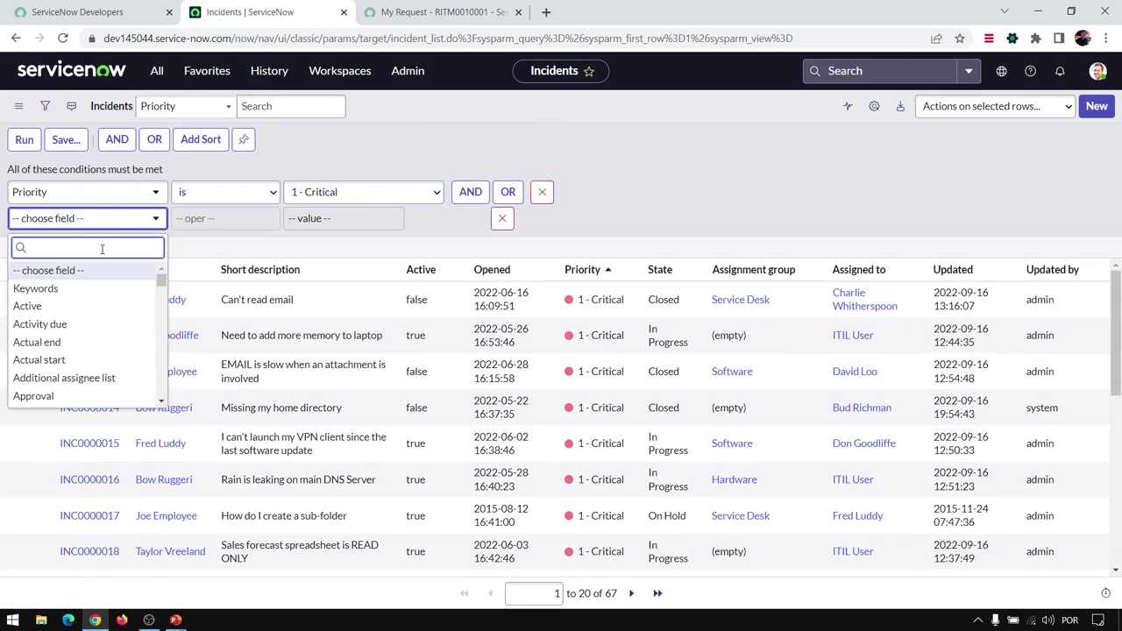
{"action": "type", "text": "assi"}
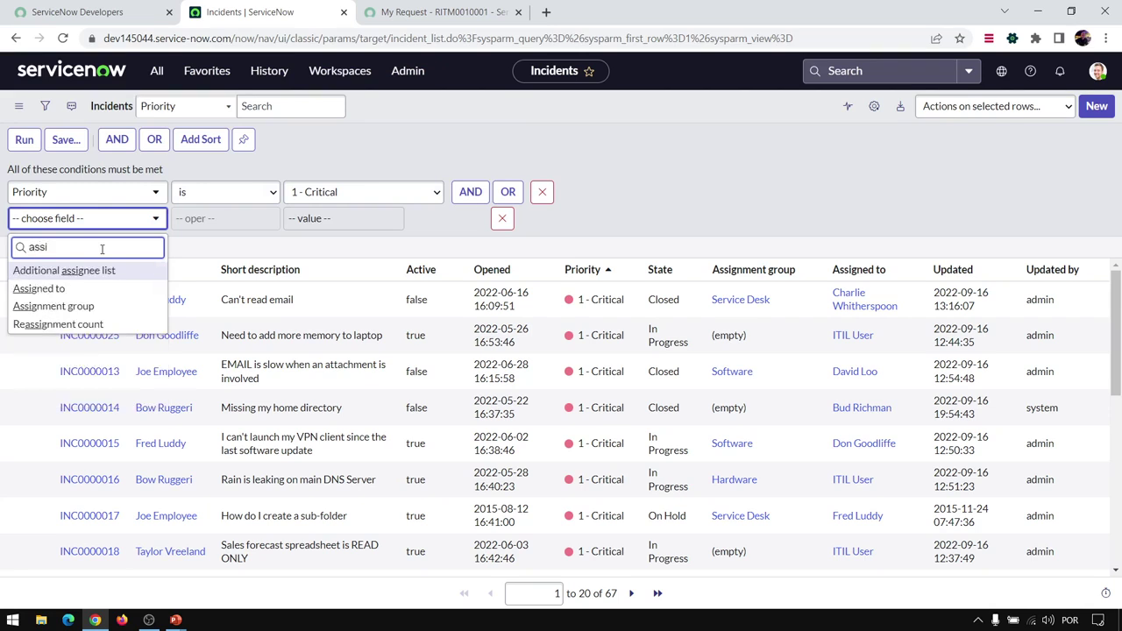
{"action": "left_click", "coordinate": [95, 307]}
{"action": "left_click", "coordinate": [244, 226]}
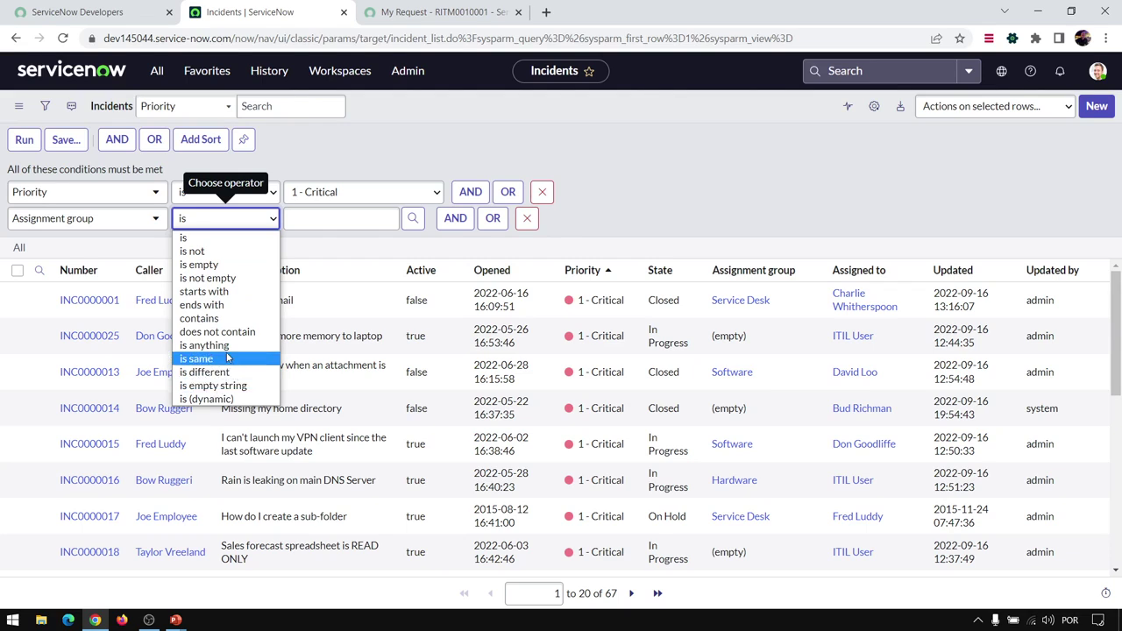
{"action": "left_click", "coordinate": [203, 267]}
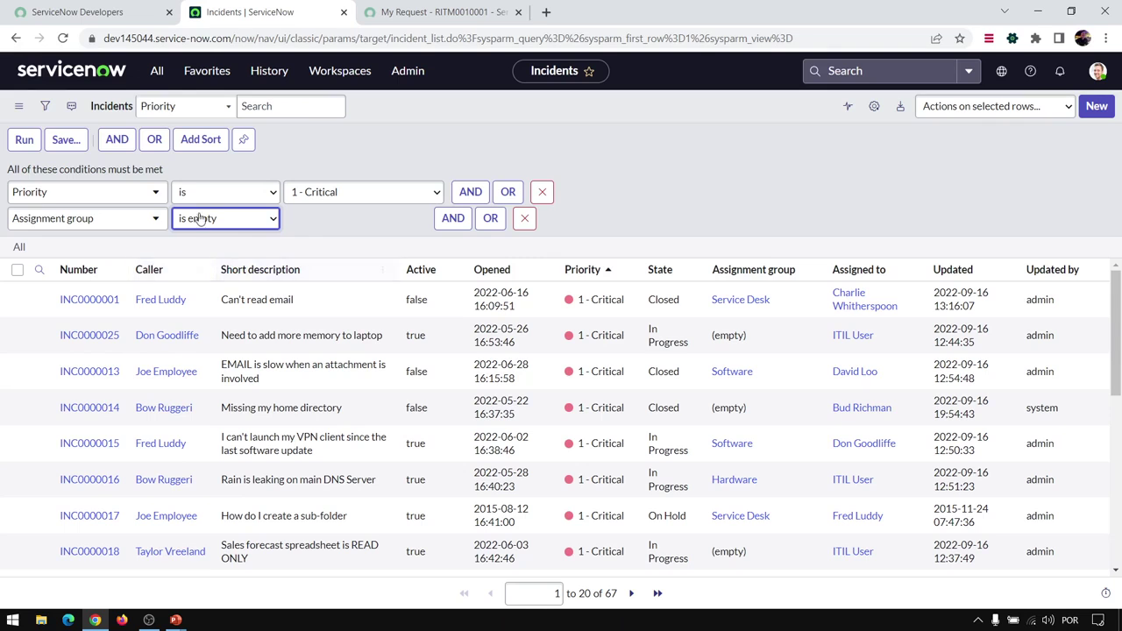
{"action": "left_click", "coordinate": [24, 140]}
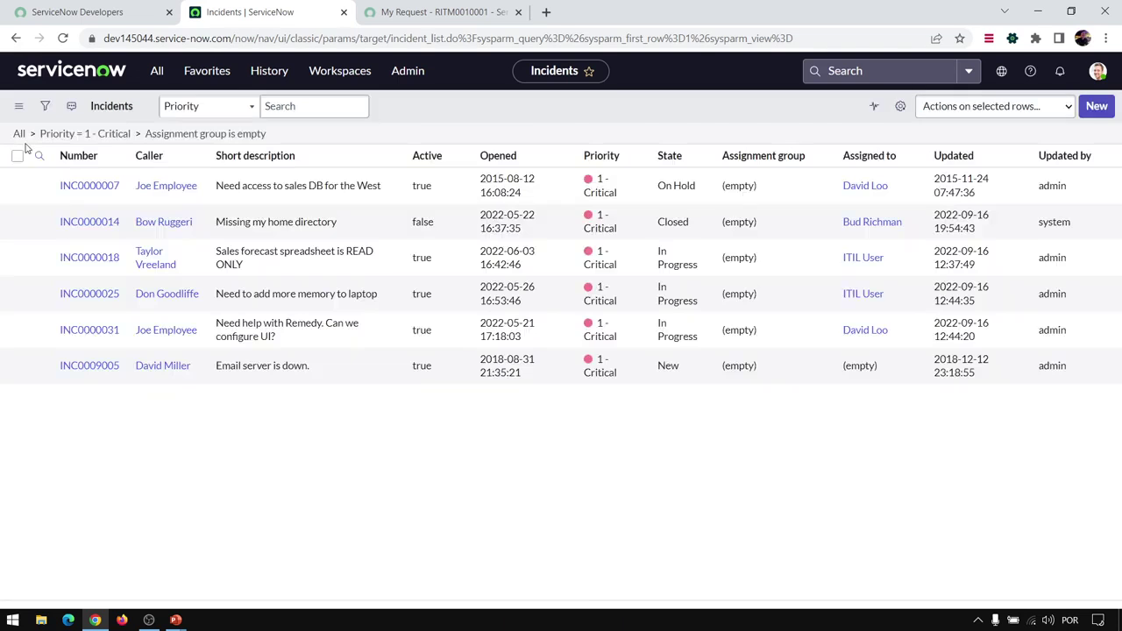
Review the conditions of the applied filter, and turn pinning of the filter on and off again
{"action": "left_click", "coordinate": [46, 106]}
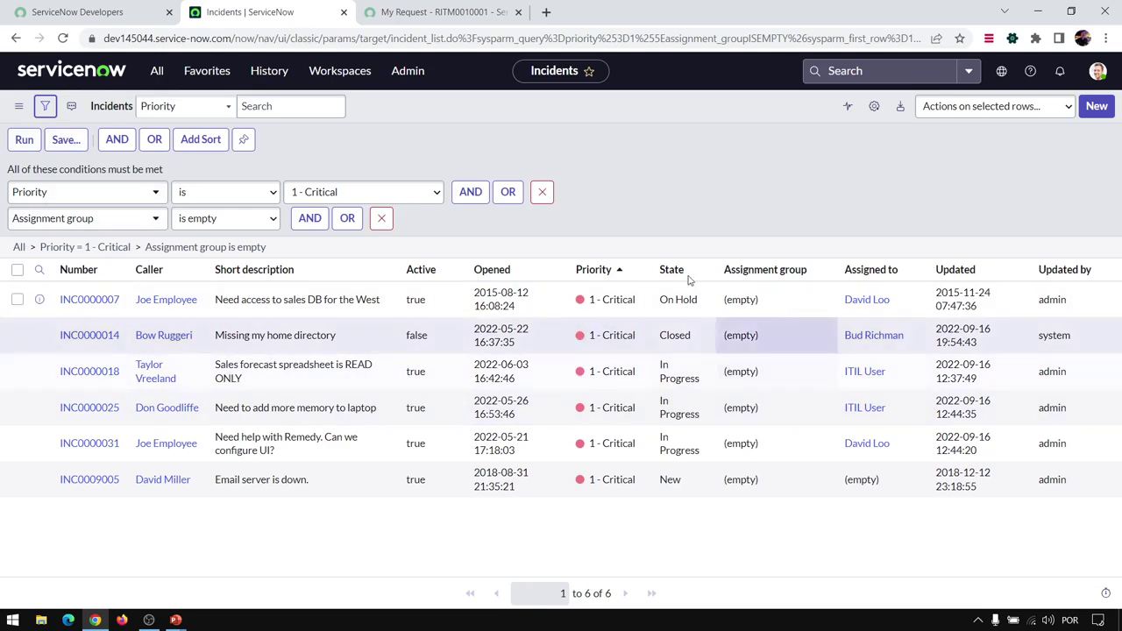
{"action": "left_click", "coordinate": [46, 106]}
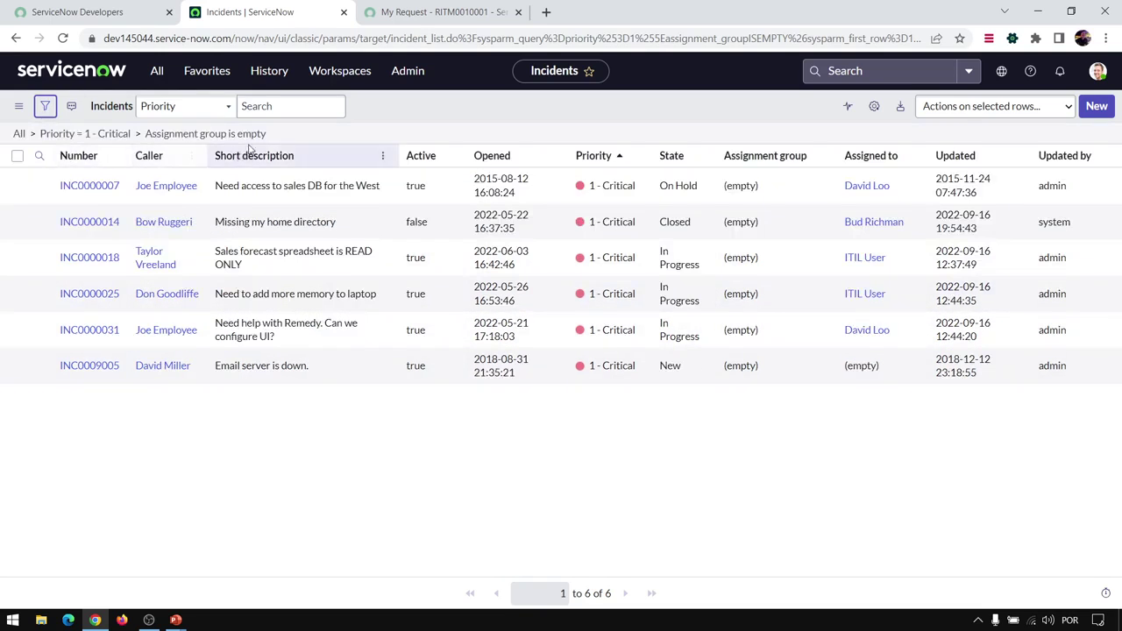
{"action": "left_click", "coordinate": [45, 106]}
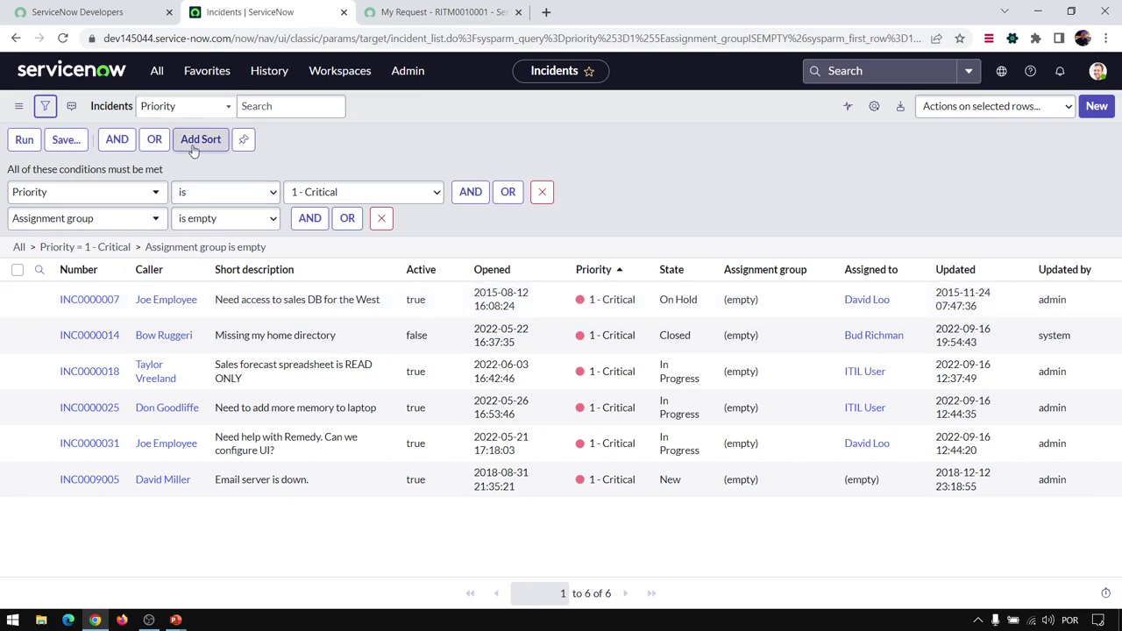
{"action": "left_click", "coordinate": [244, 140]}
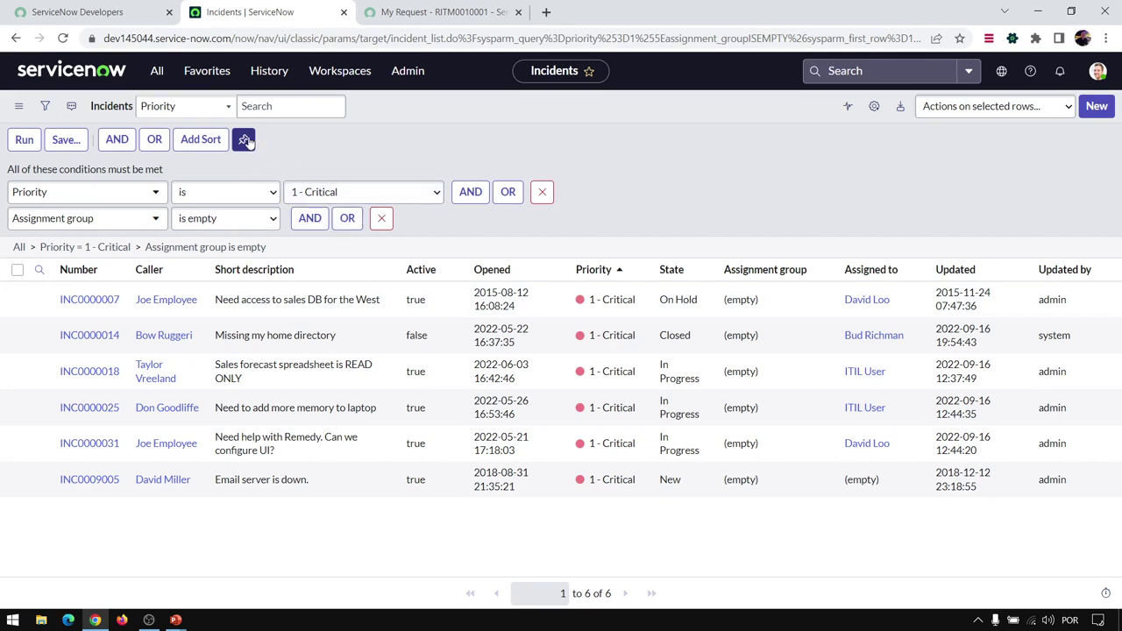
{"action": "left_click", "coordinate": [246, 141]}
Save the filter as "P1 Sem grupo", visible only to Me, after trying the Everyone and Group visibility options
{"action": "left_click", "coordinate": [77, 145]}
{"action": "left_click", "coordinate": [71, 183]}
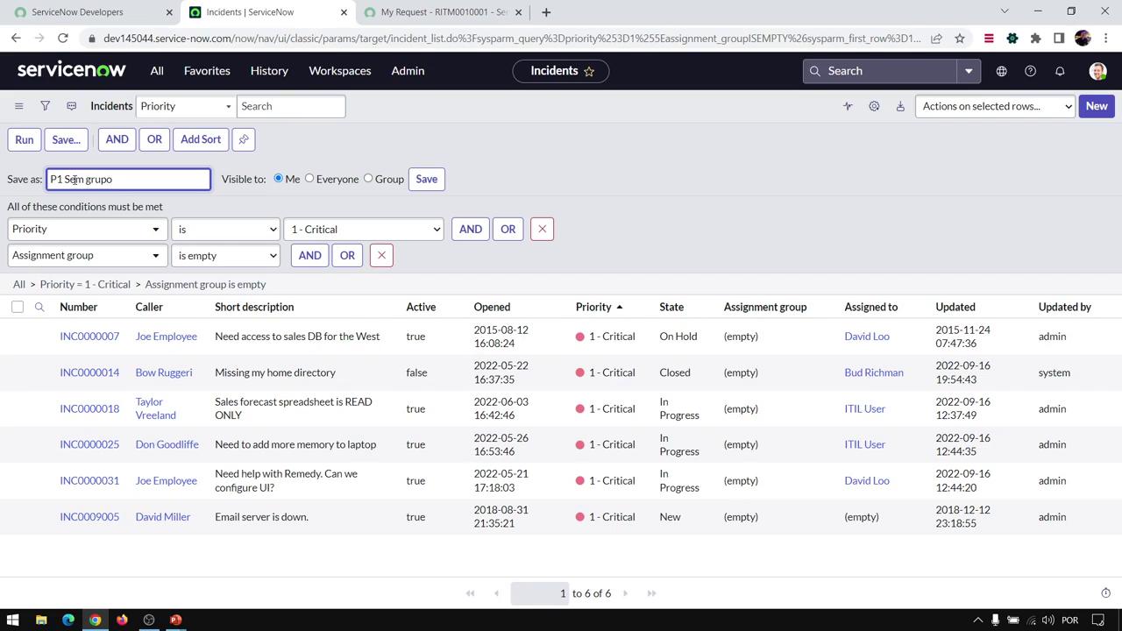
{"action": "left_click", "coordinate": [311, 179]}
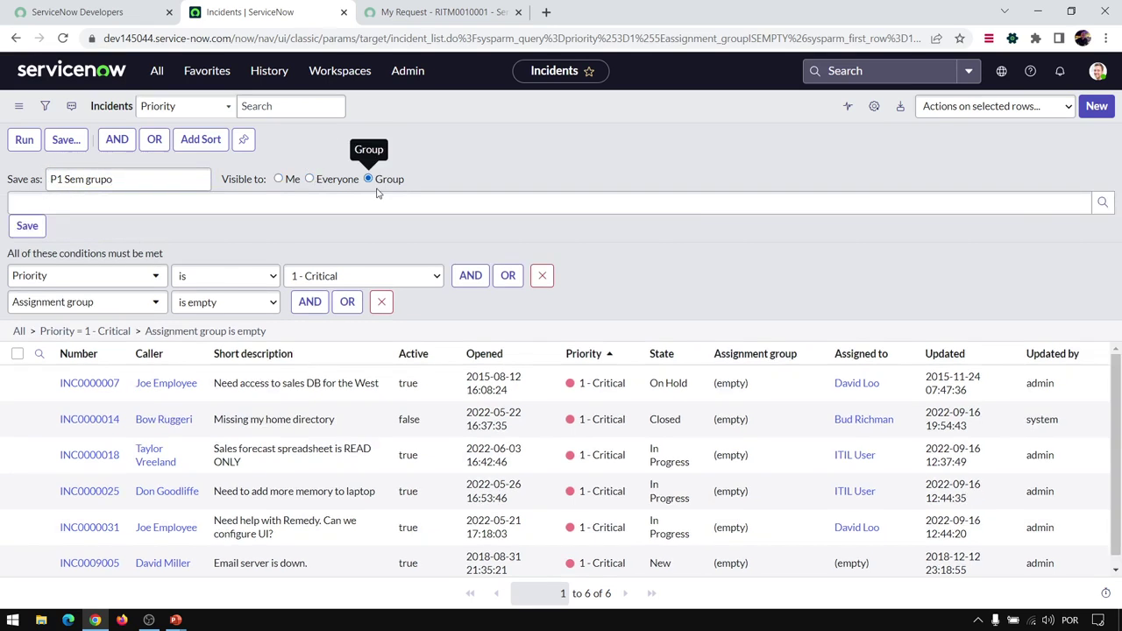
{"action": "left_click", "coordinate": [368, 178]}
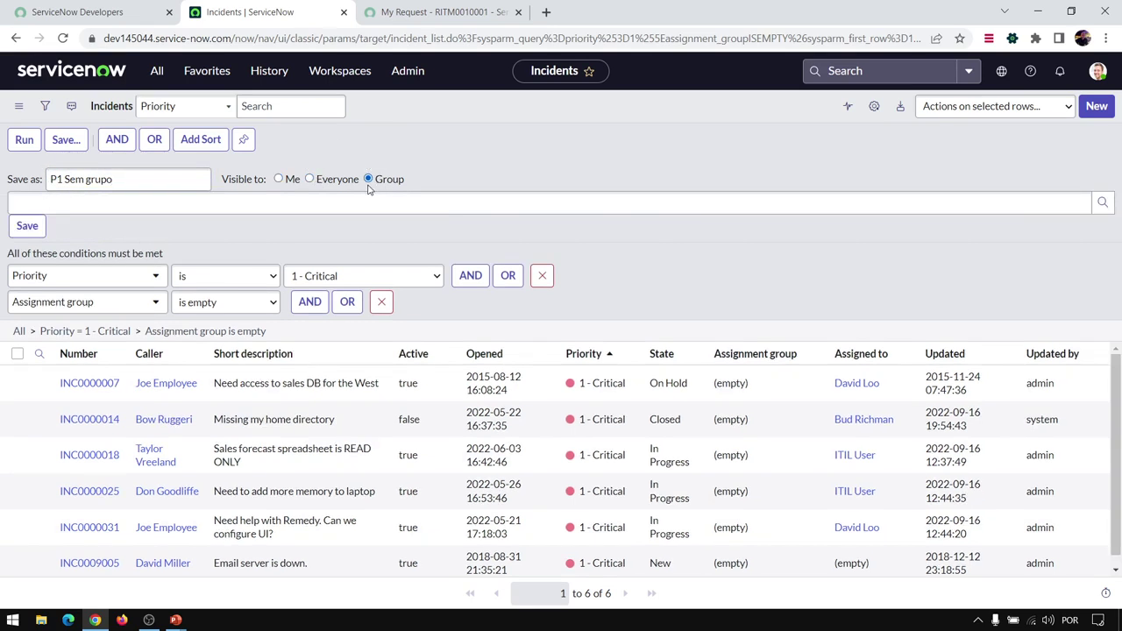
{"action": "left_click", "coordinate": [309, 180]}
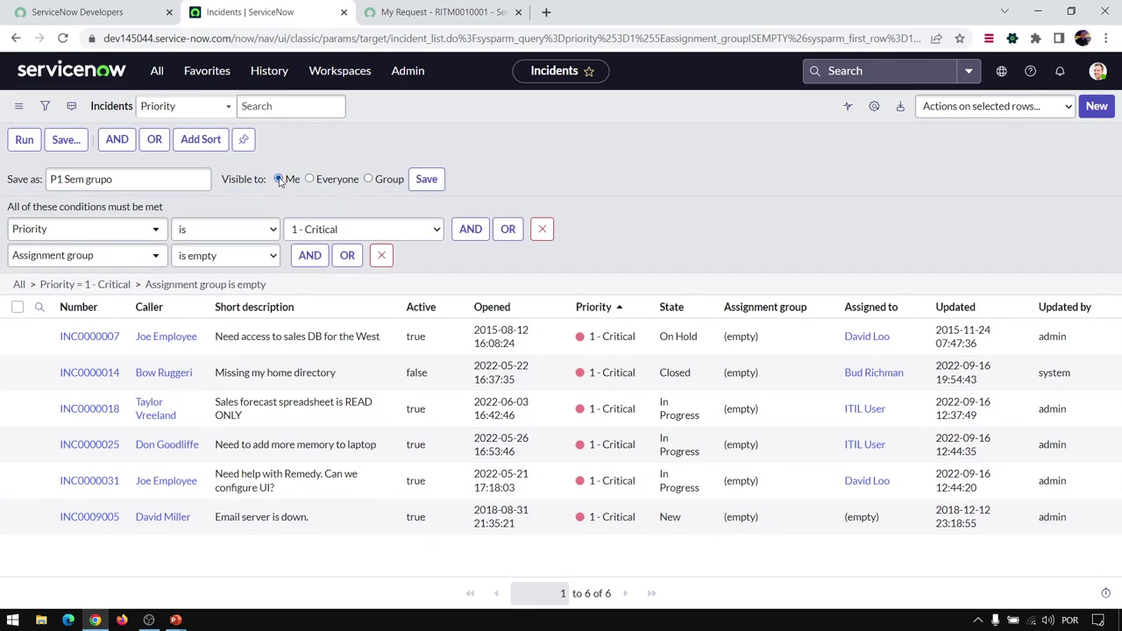
{"action": "left_click", "coordinate": [435, 183]}
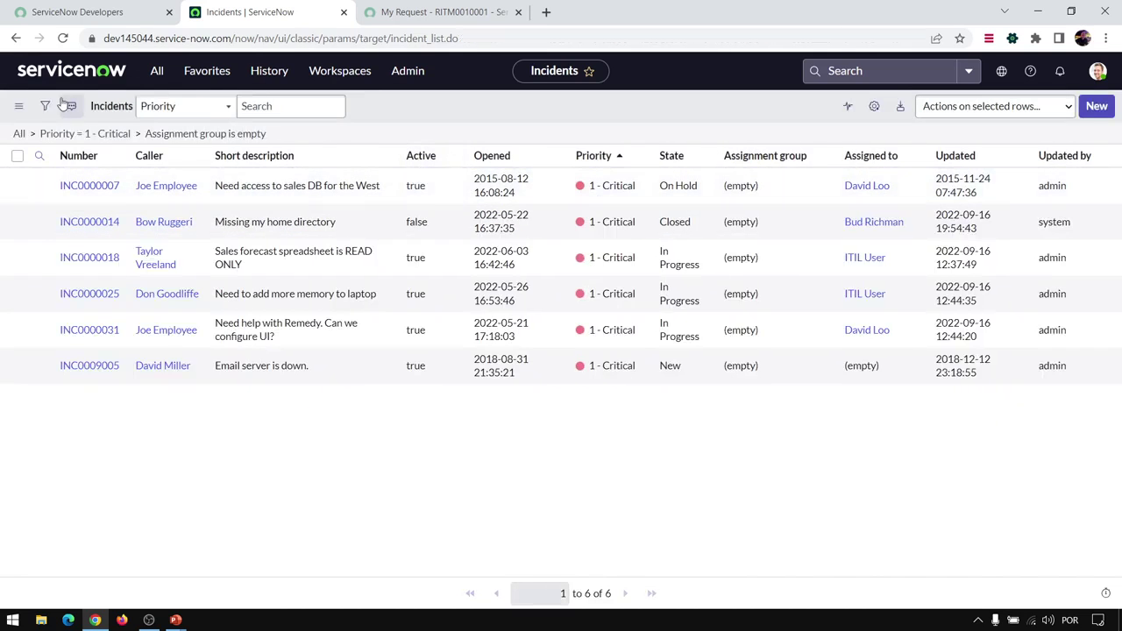
Reset the incident list's filter to -- None --, and reapply the saved filter P1 Sem grupo
{"action": "left_click", "coordinate": [15, 109]}
{"action": "mouse_move", "coordinate": [48, 136]}
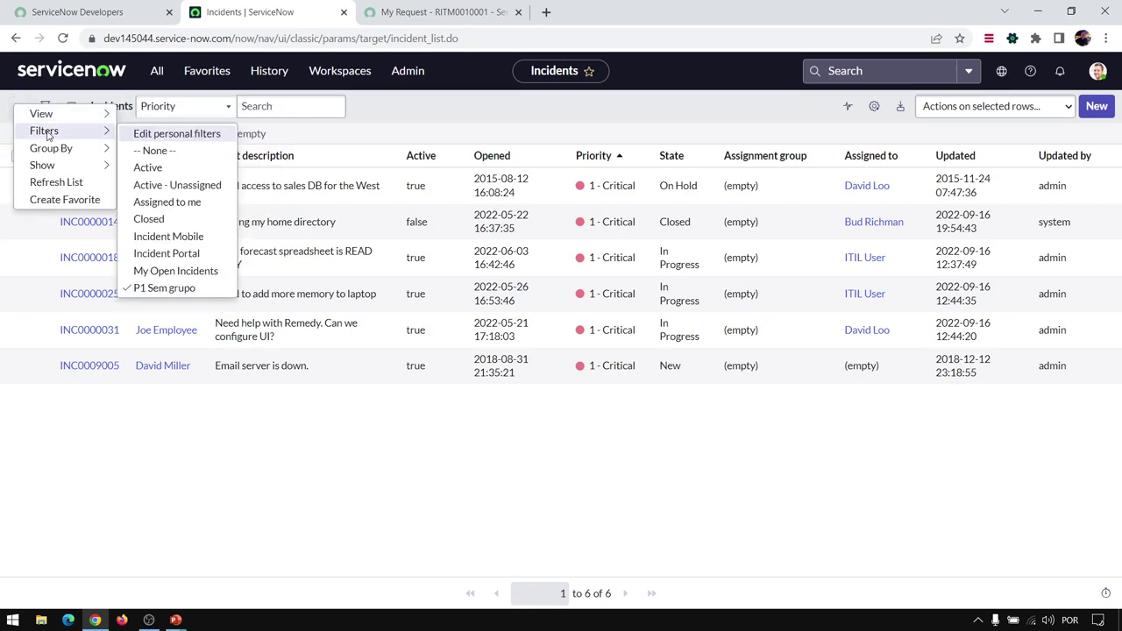
{"action": "left_click", "coordinate": [175, 152]}
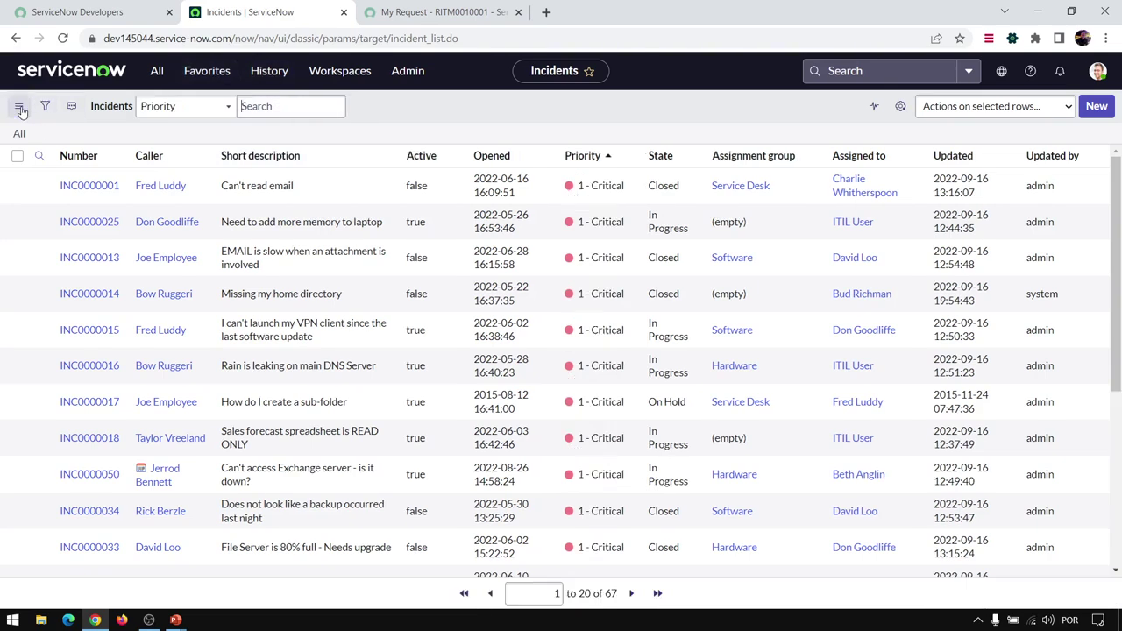
{"action": "left_click", "coordinate": [20, 105]}
{"action": "mouse_move", "coordinate": [112, 130]}
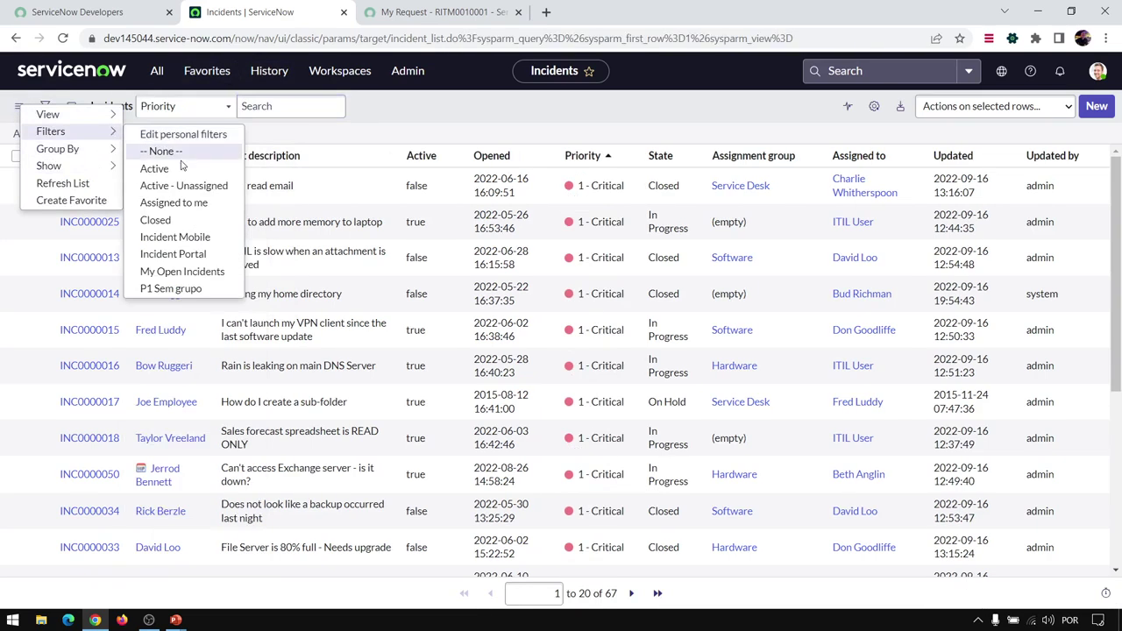
{"action": "left_click", "coordinate": [171, 288]}
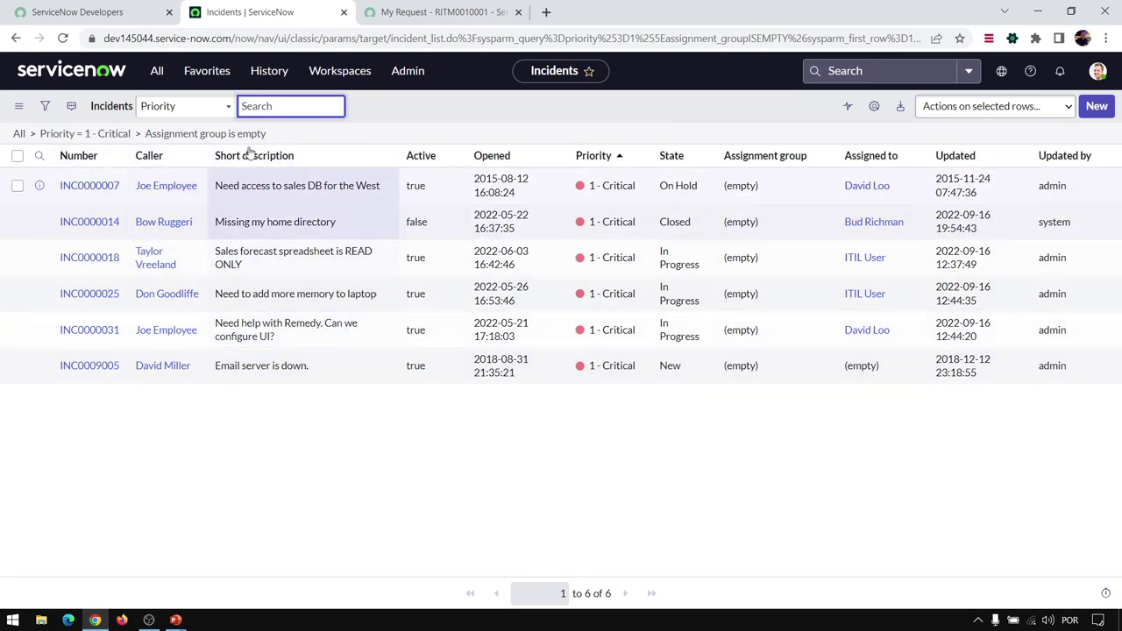
Create a favorite named "Incidents P1 sem atribuição" with the light blue color and person icon, and check it in the favorites list
{"action": "left_click", "coordinate": [18, 107]}
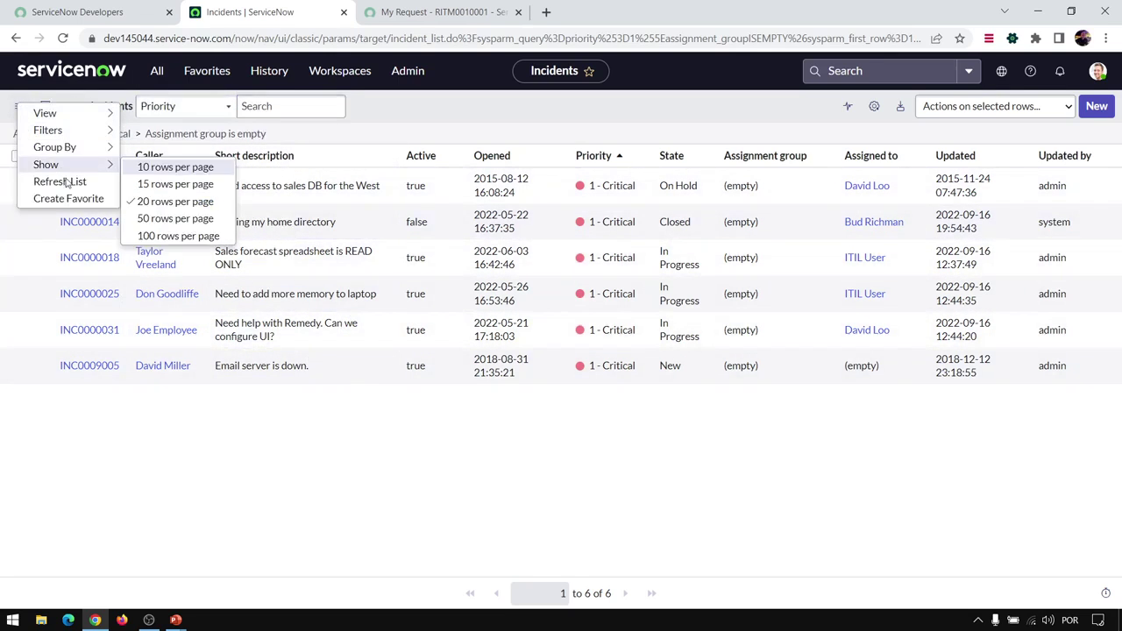
{"action": "left_click", "coordinate": [73, 205]}
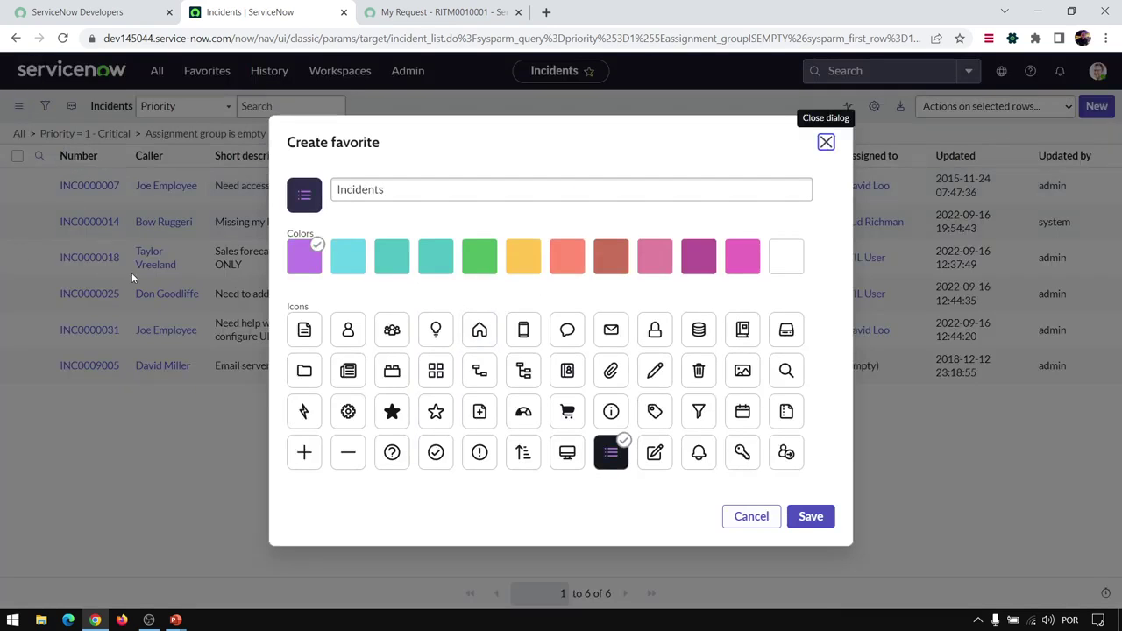
{"action": "left_click", "coordinate": [348, 256]}
{"action": "left_click", "coordinate": [355, 338]}
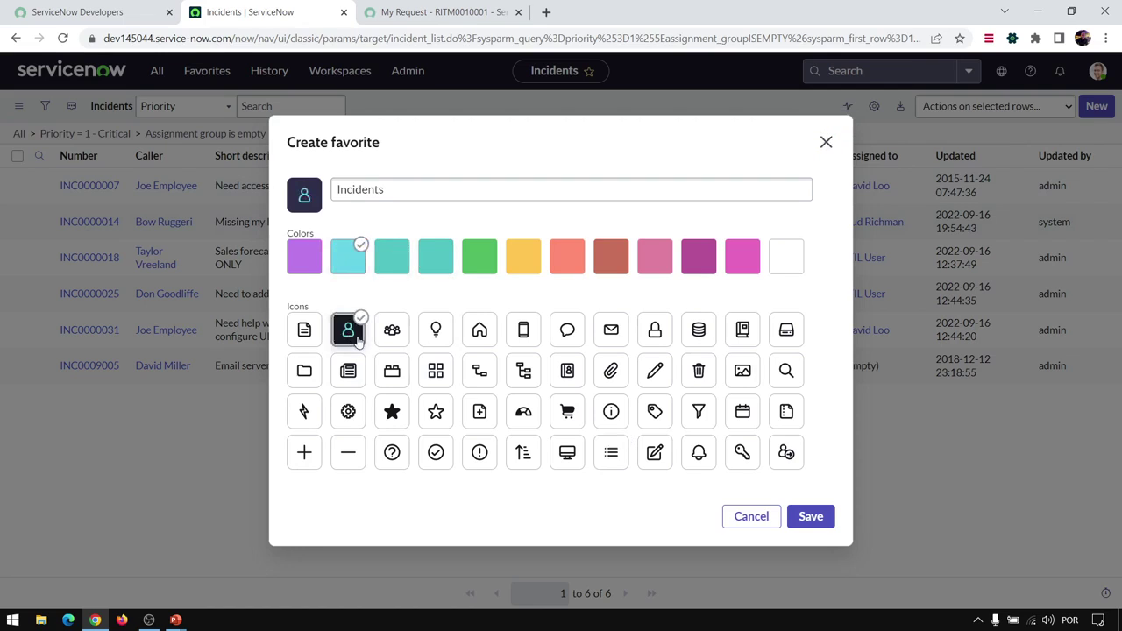
{"action": "left_click", "coordinate": [404, 189]}
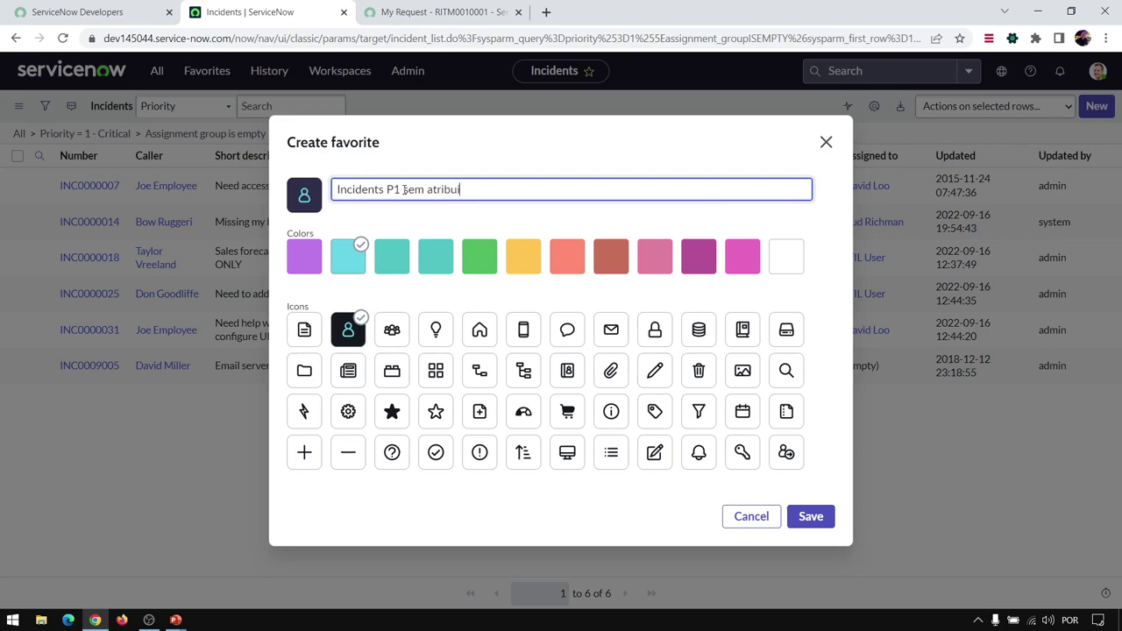
{"action": "left_click", "coordinate": [810, 516]}
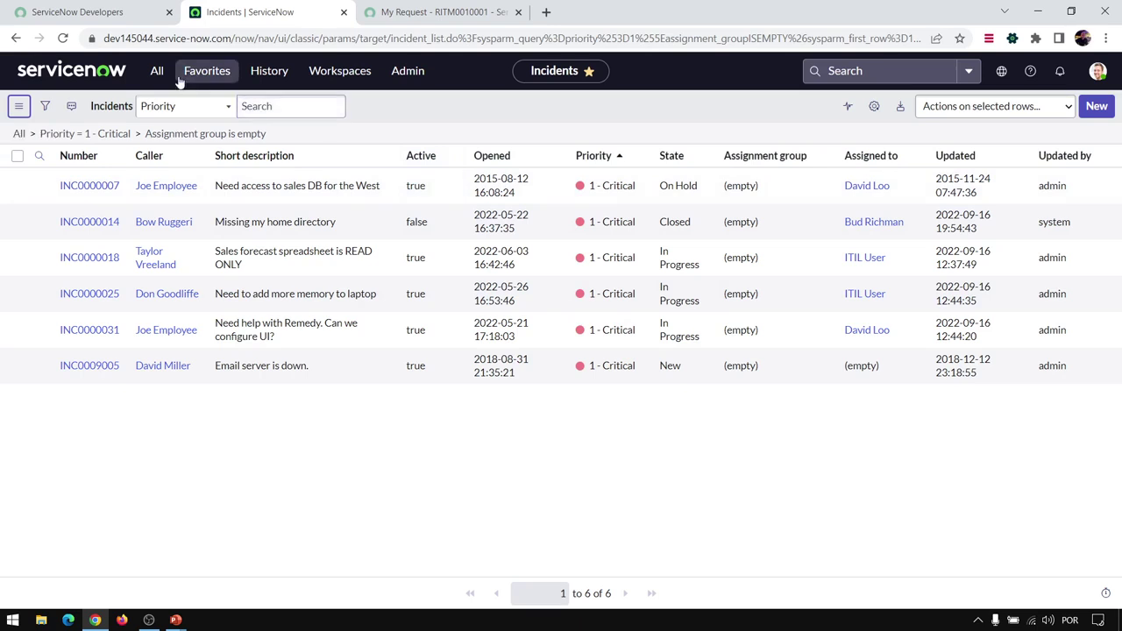
{"action": "left_click", "coordinate": [215, 74]}
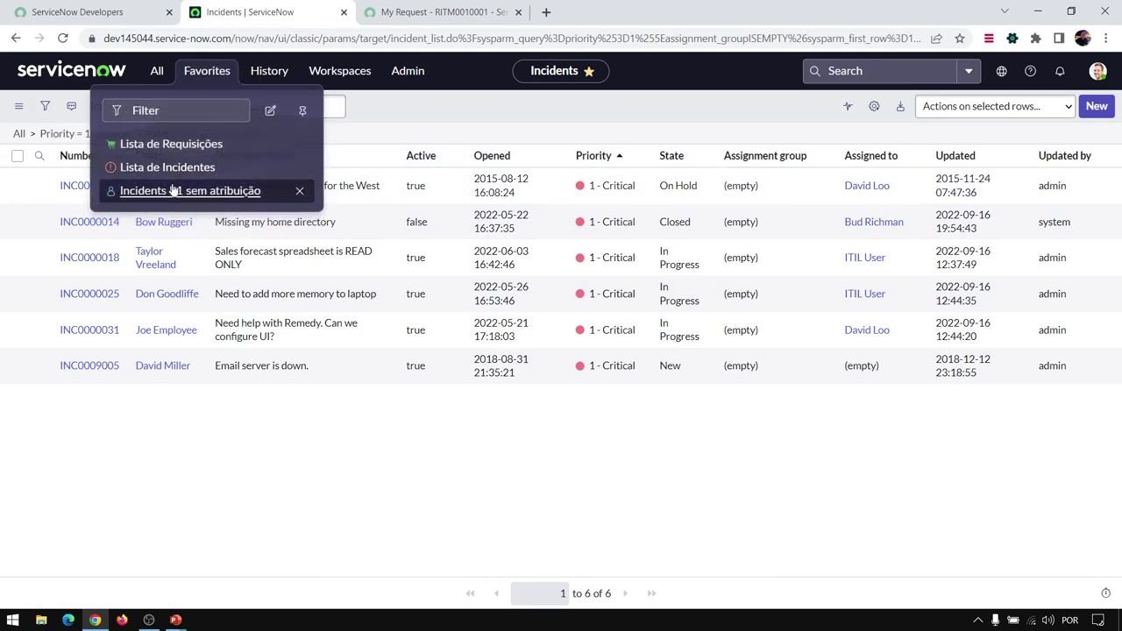
{"action": "left_click", "coordinate": [507, 478]}
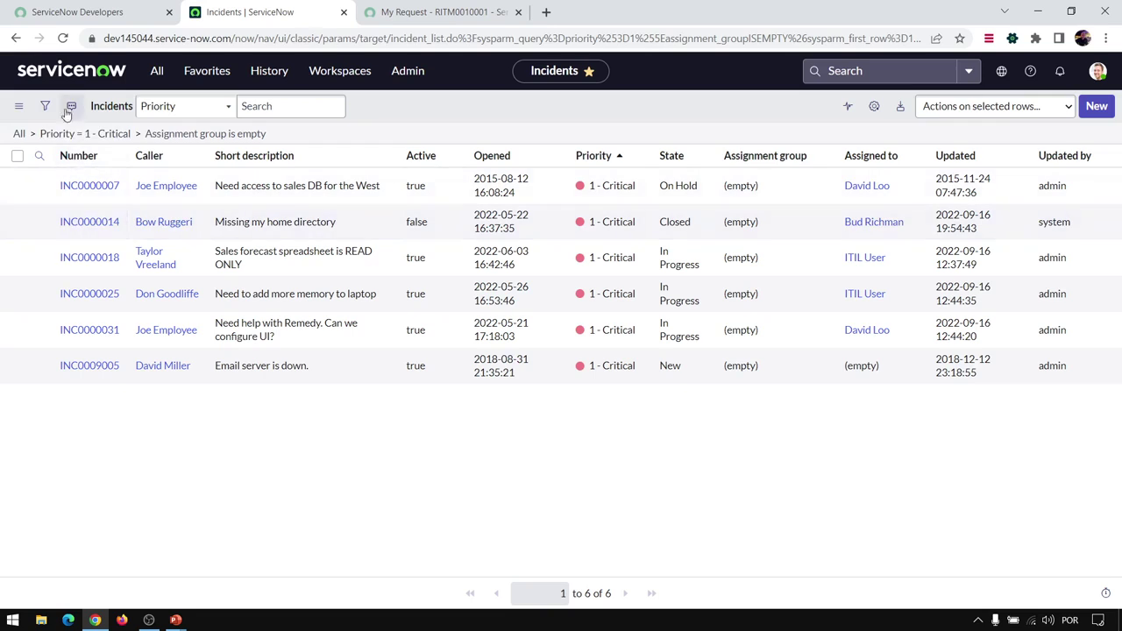
Clear the incident list's filter conditions, and filter the list with the natural-language query "state is closed"
{"action": "left_click", "coordinate": [19, 135]}
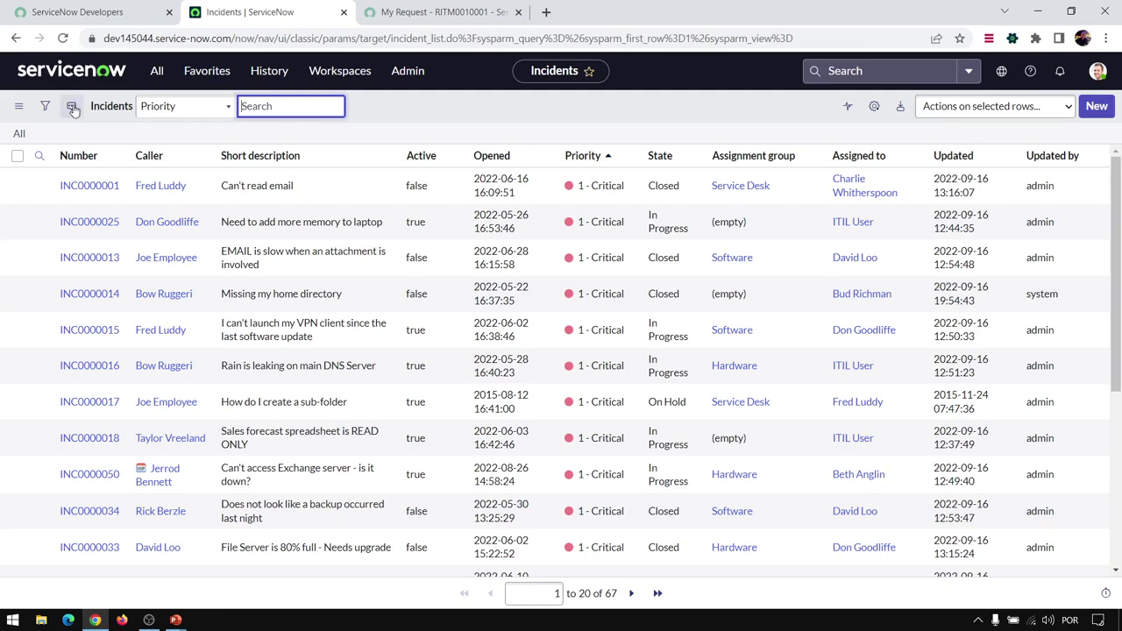
{"action": "left_click", "coordinate": [72, 106]}
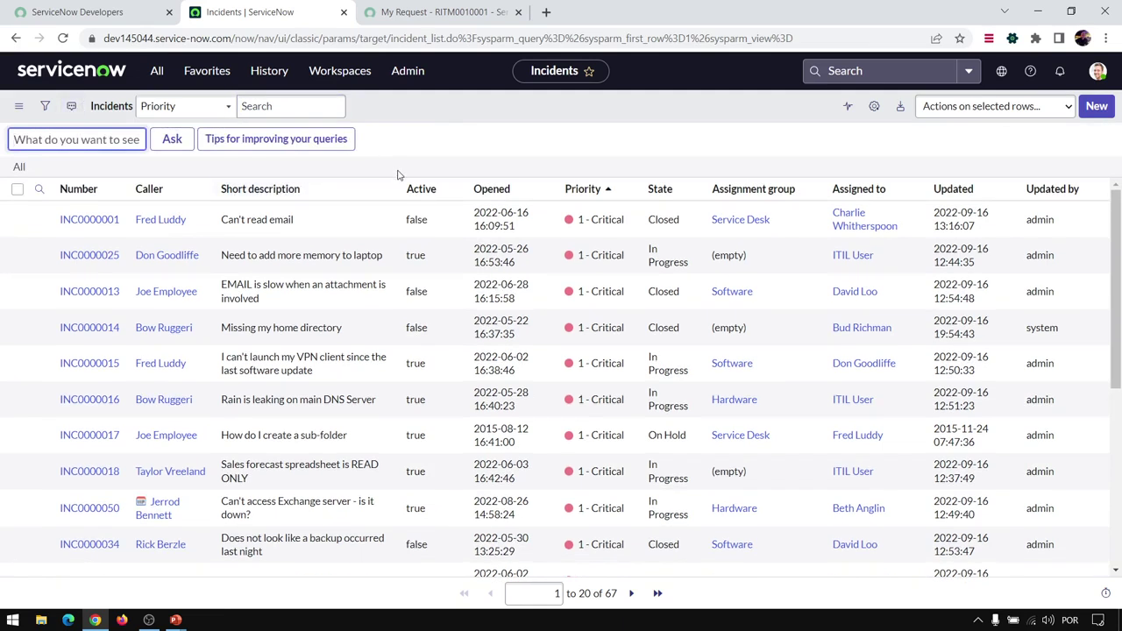
{"action": "left_click", "coordinate": [44, 107]}
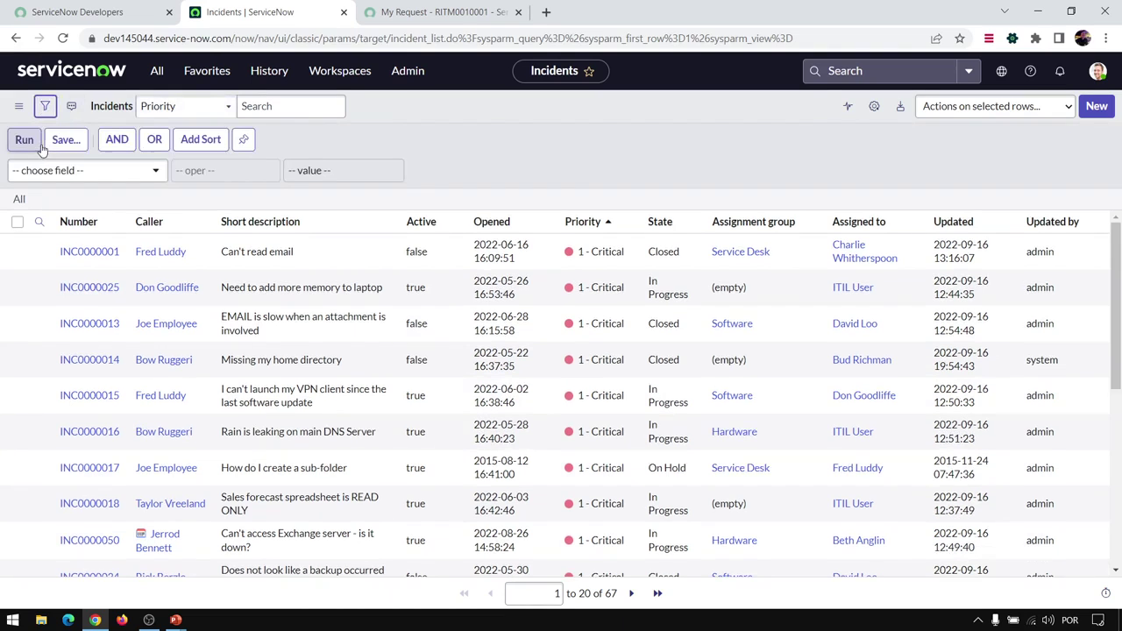
{"action": "left_click", "coordinate": [71, 106]}
{"action": "left_click", "coordinate": [98, 140]}
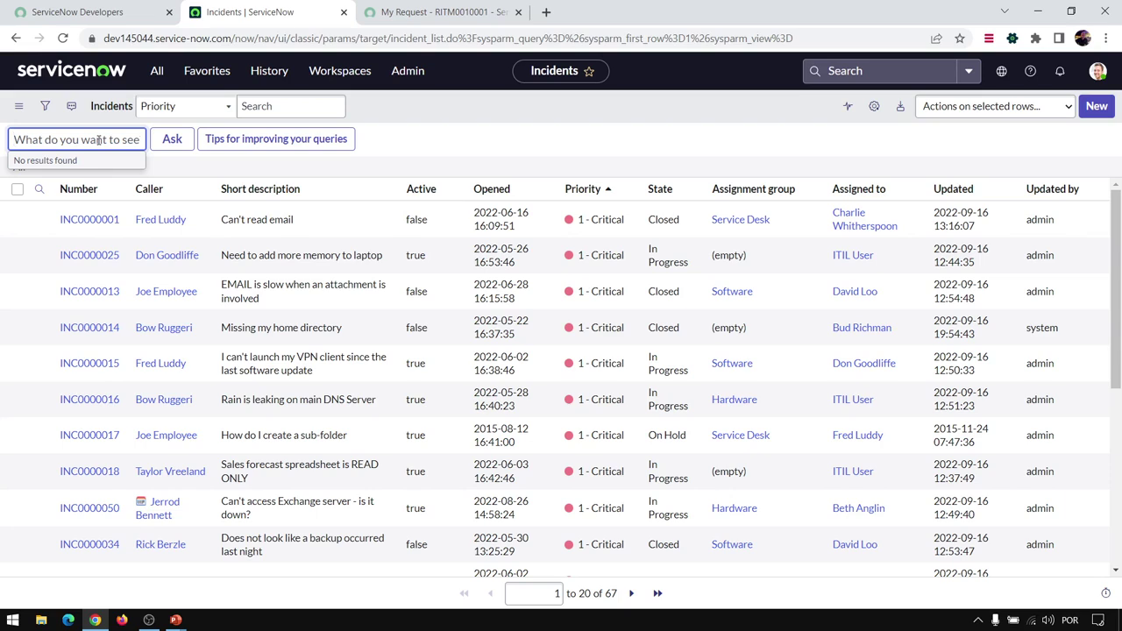
{"action": "type", "text": "state is closed"}
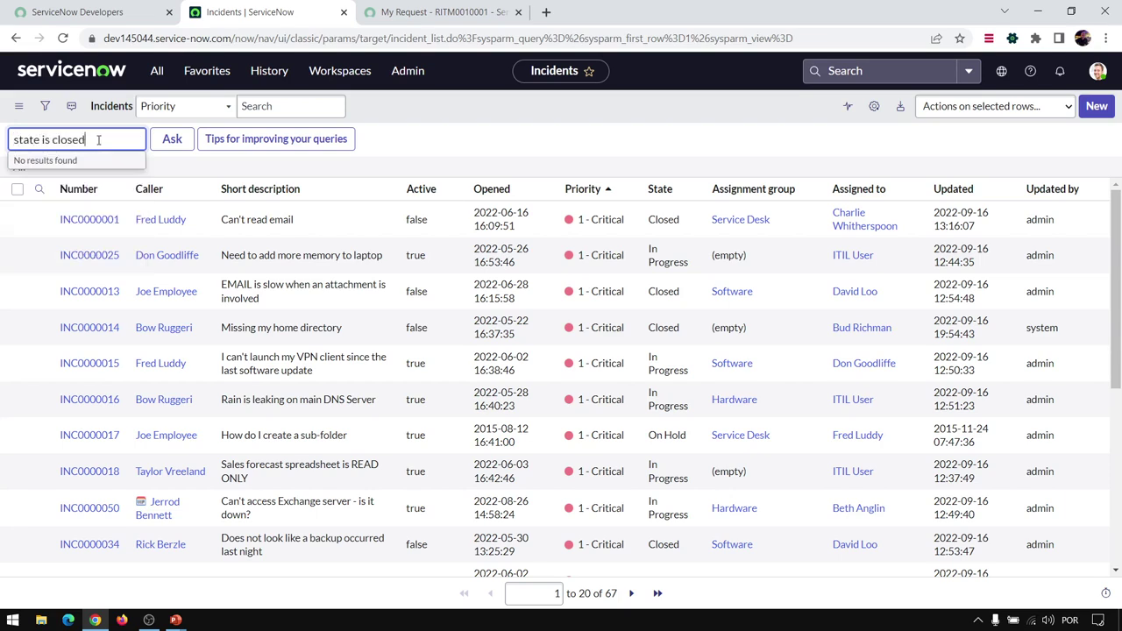
{"action": "key", "text": "Return"}
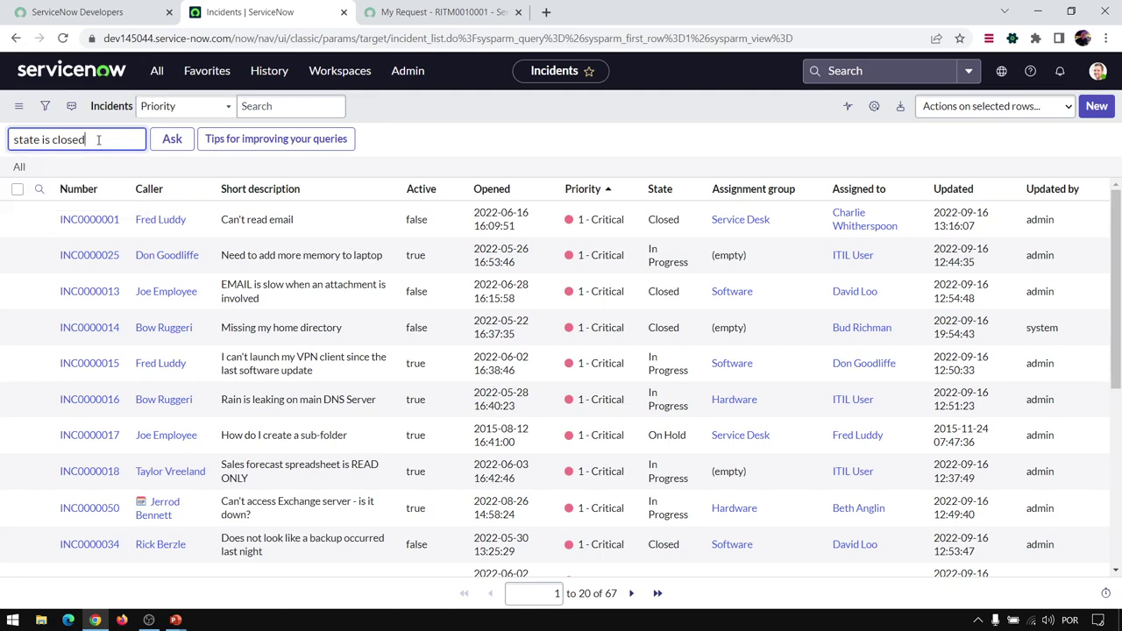
{"action": "key", "text": "Return"}
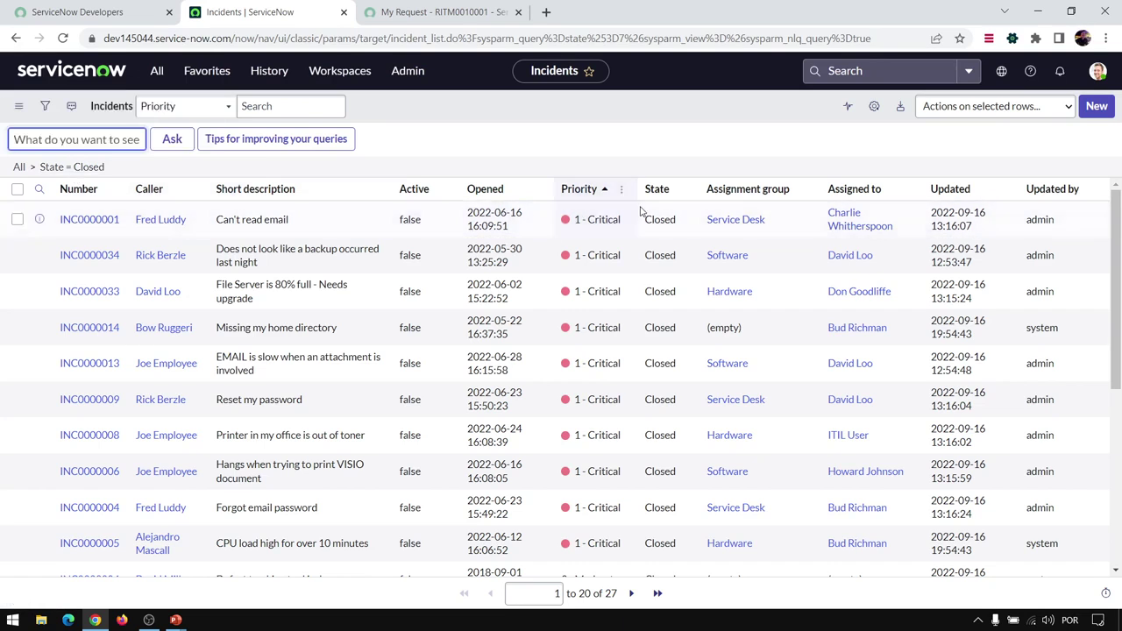
Inspect the filter condition generated from the query, and switch to the List Anatomy slide in the PowerPoint slide show
{"action": "left_click", "coordinate": [46, 106]}
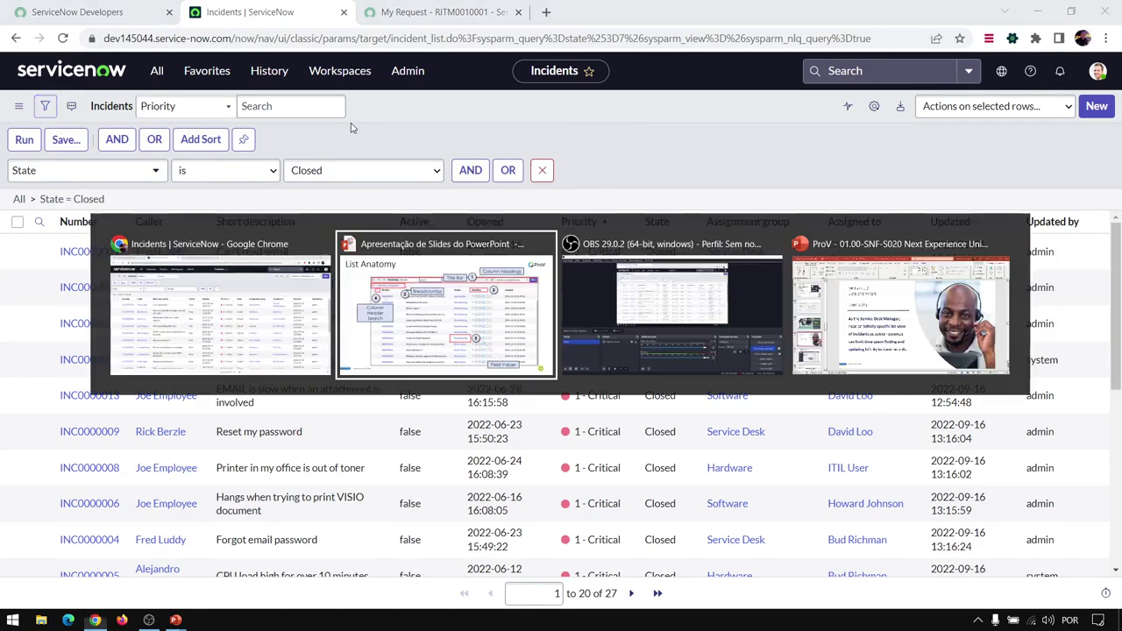
{"action": "key", "text": "alt+Tab"}
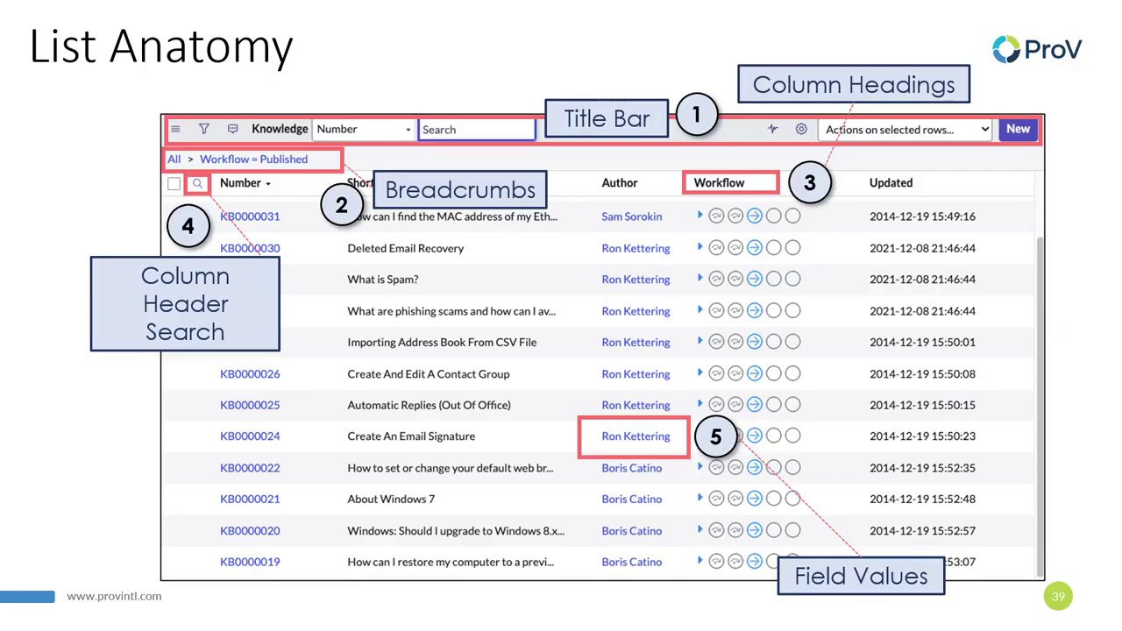
Review the Viewing Table Data: Lists and Context Menus slides, and return to the List Anatomy slide
{"action": "key", "text": "Left"}
{"action": "key", "text": "Left"}
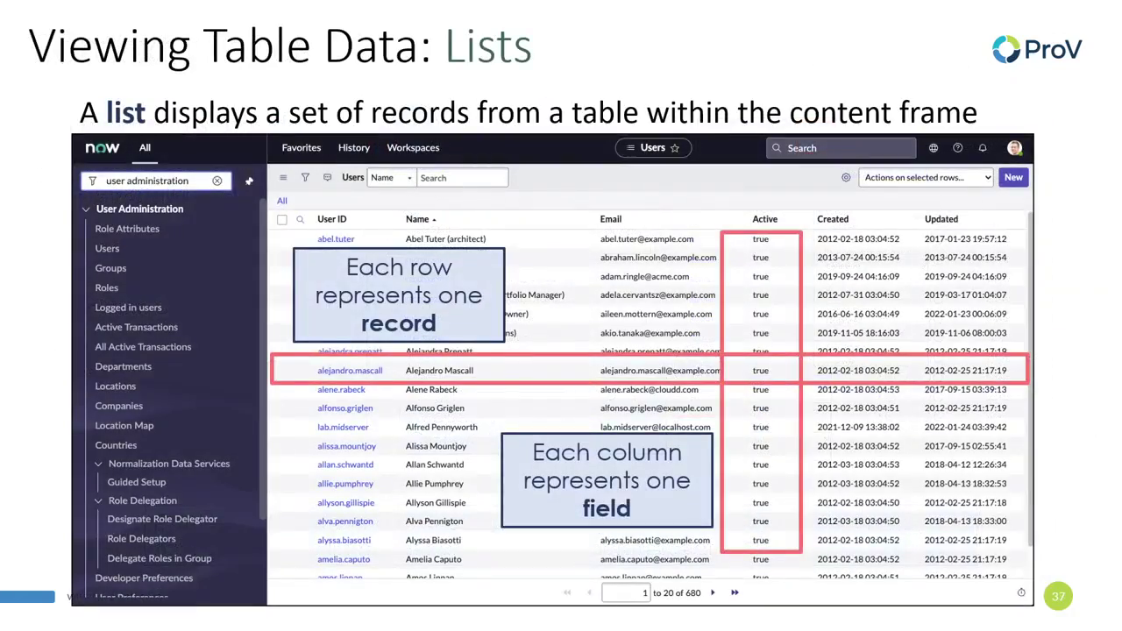
{"action": "key", "text": "Left"}
{"action": "key", "text": "Right"}
{"action": "key", "text": "Right"}
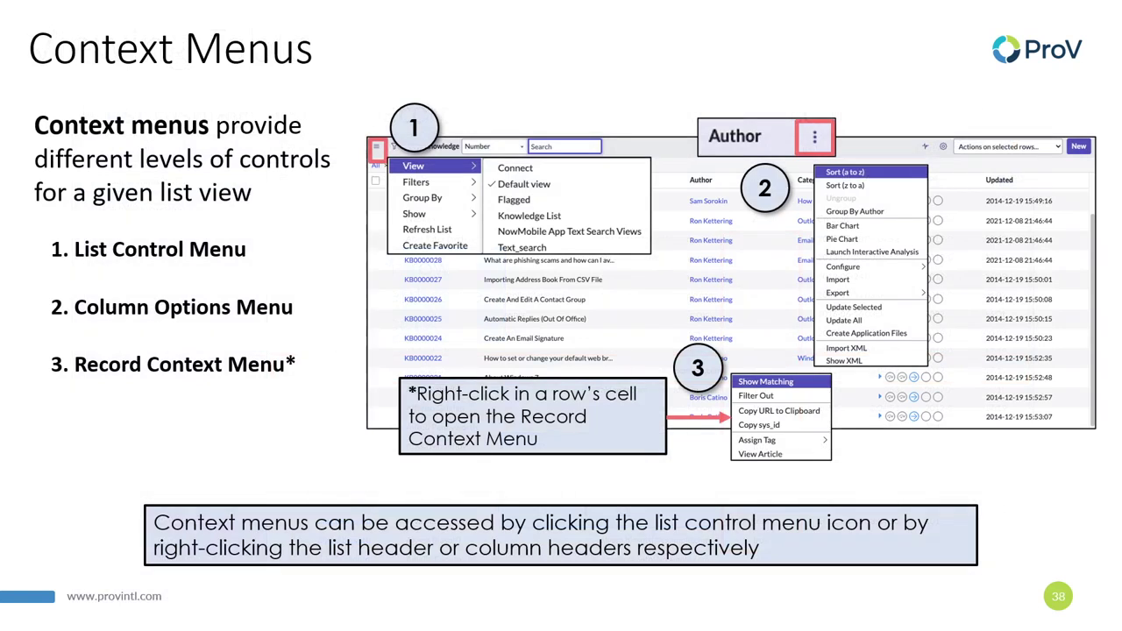
{"action": "key", "text": "Right"}
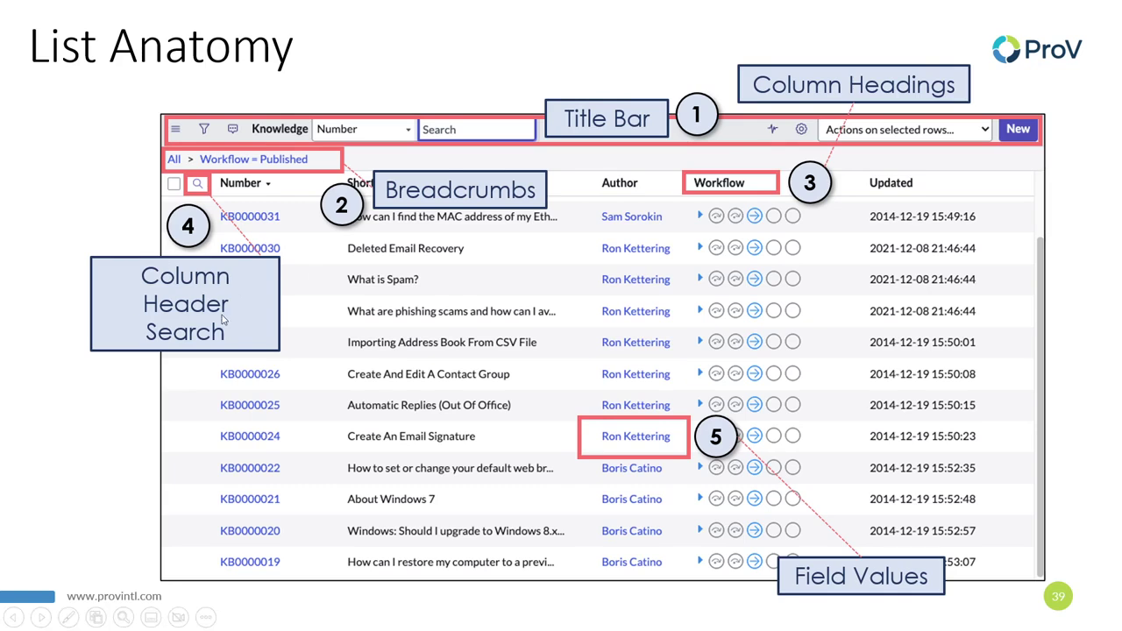
Switch to ServiceNow and clear the incident list's State filter, and examine the first record's context options and the rows-per-page choices
{"action": "key", "text": "alt+Tab"}
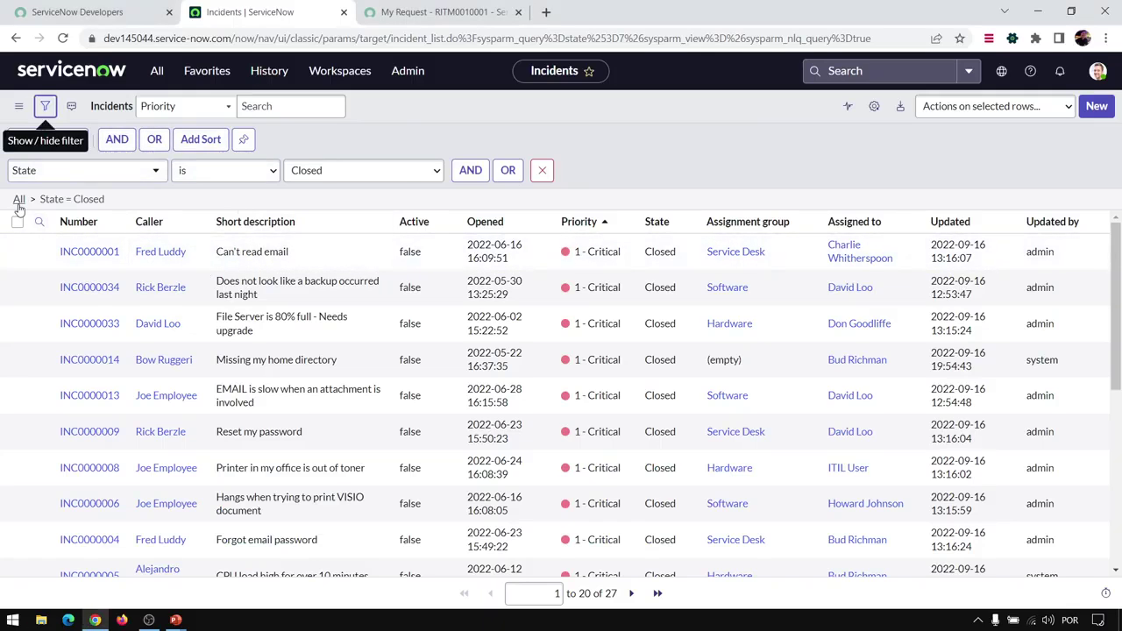
{"action": "left_click", "coordinate": [18, 200]}
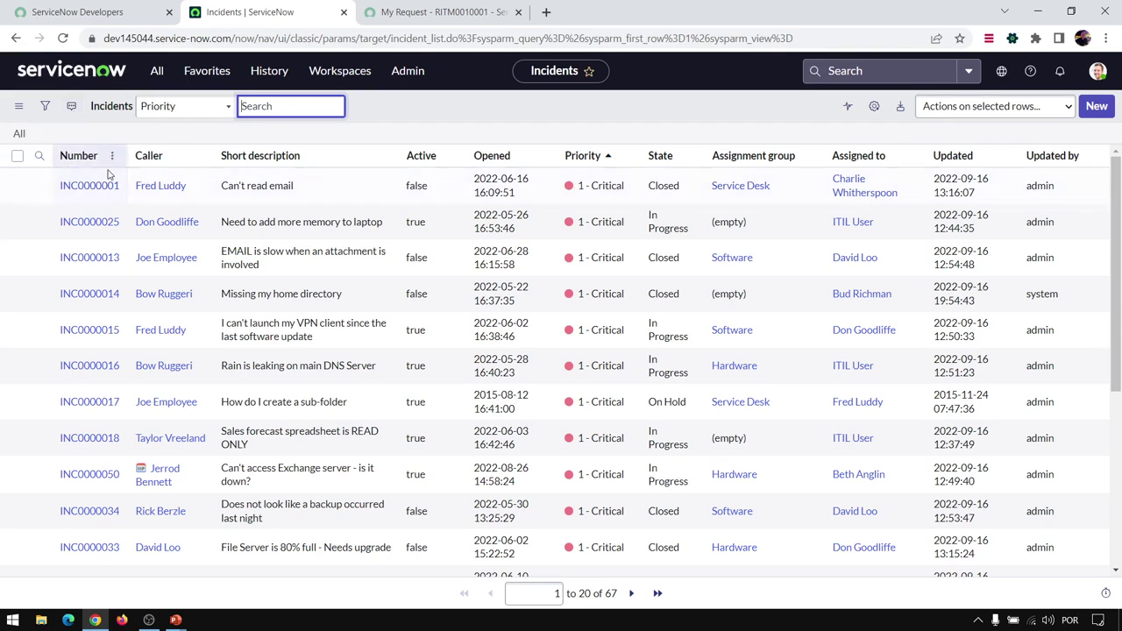
{"action": "right_click", "coordinate": [204, 188]}
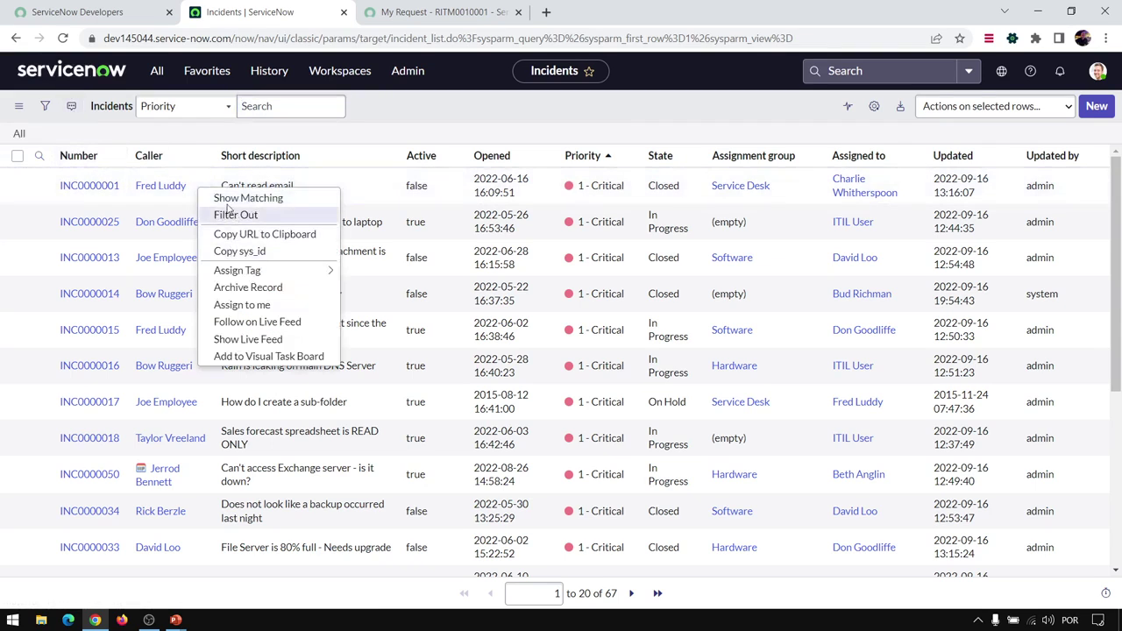
{"action": "left_click", "coordinate": [19, 106]}
{"action": "mouse_move", "coordinate": [58, 168]}
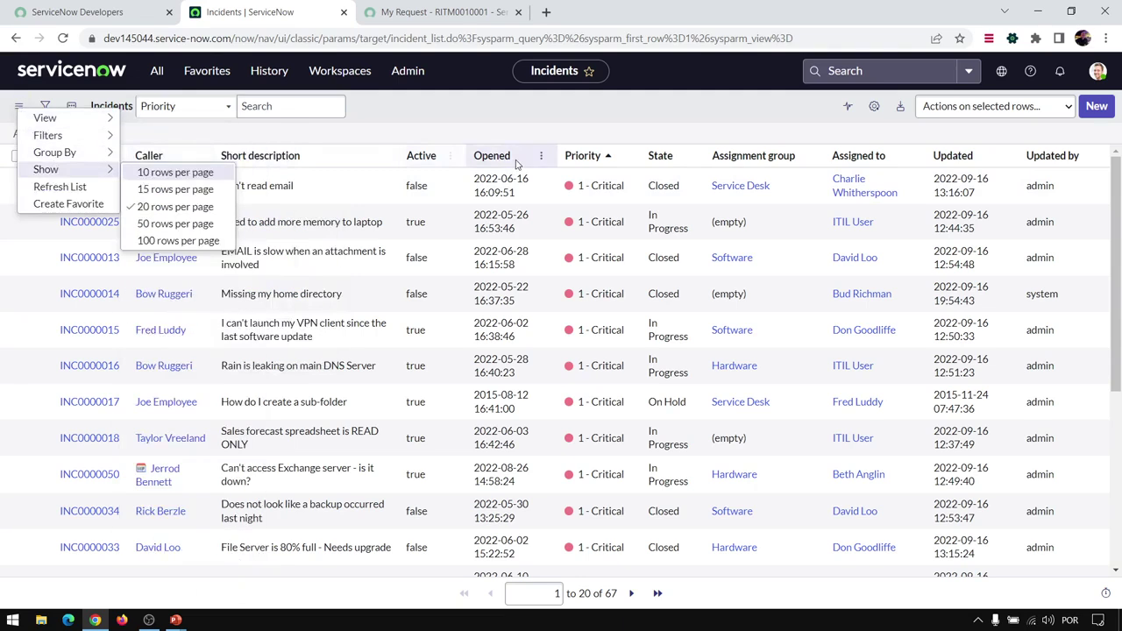
{"action": "key", "text": "Escape"}
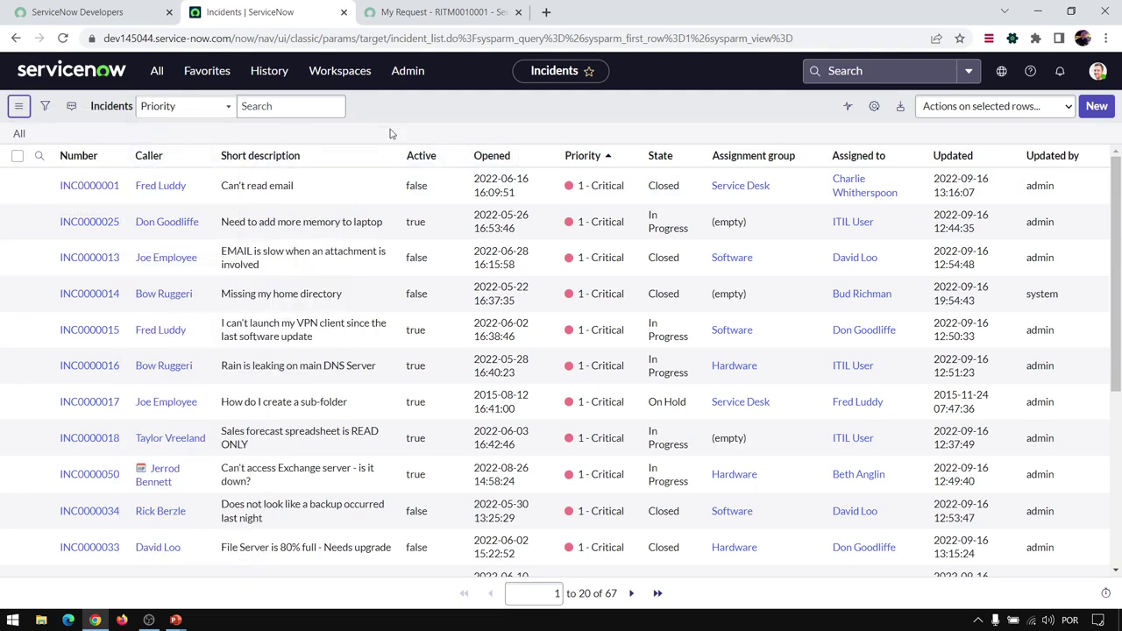
Filter the incident list by the column search "*email" on Short description, and inspect the generated filter condition
{"action": "left_click", "coordinate": [39, 155]}
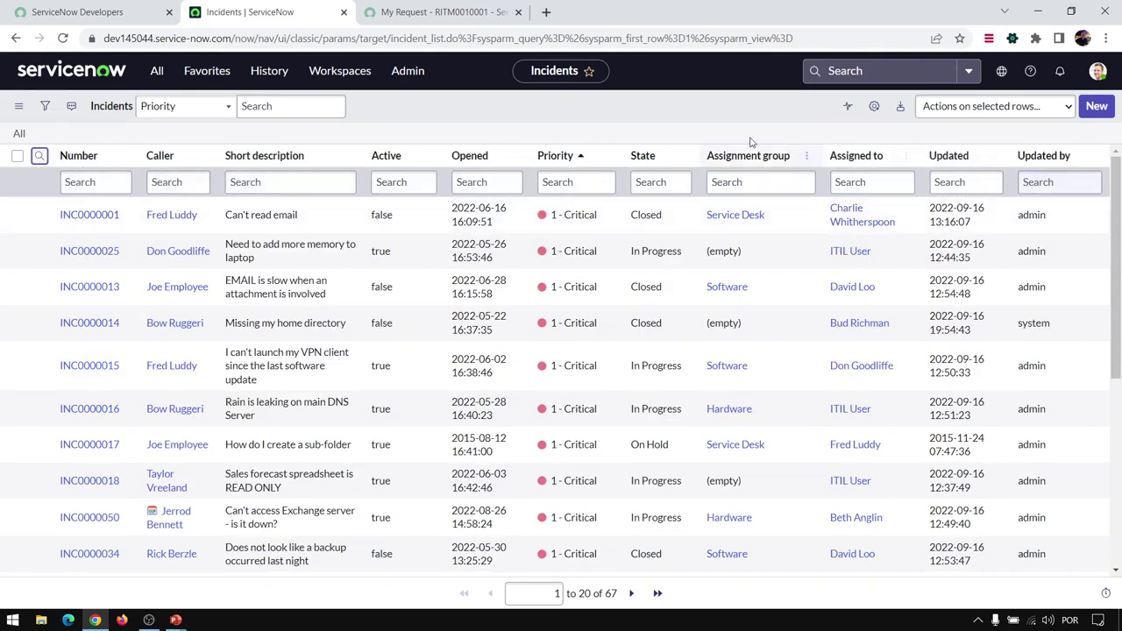
{"action": "left_click", "coordinate": [258, 183]}
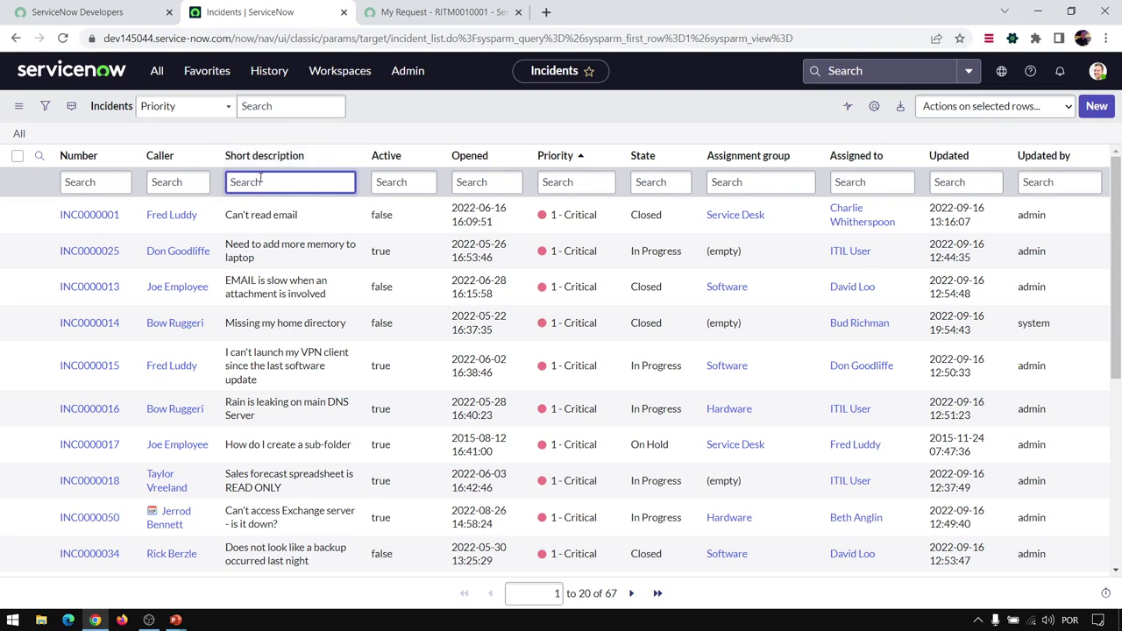
{"action": "type", "text": "*"}
{"action": "key", "text": "Return"}
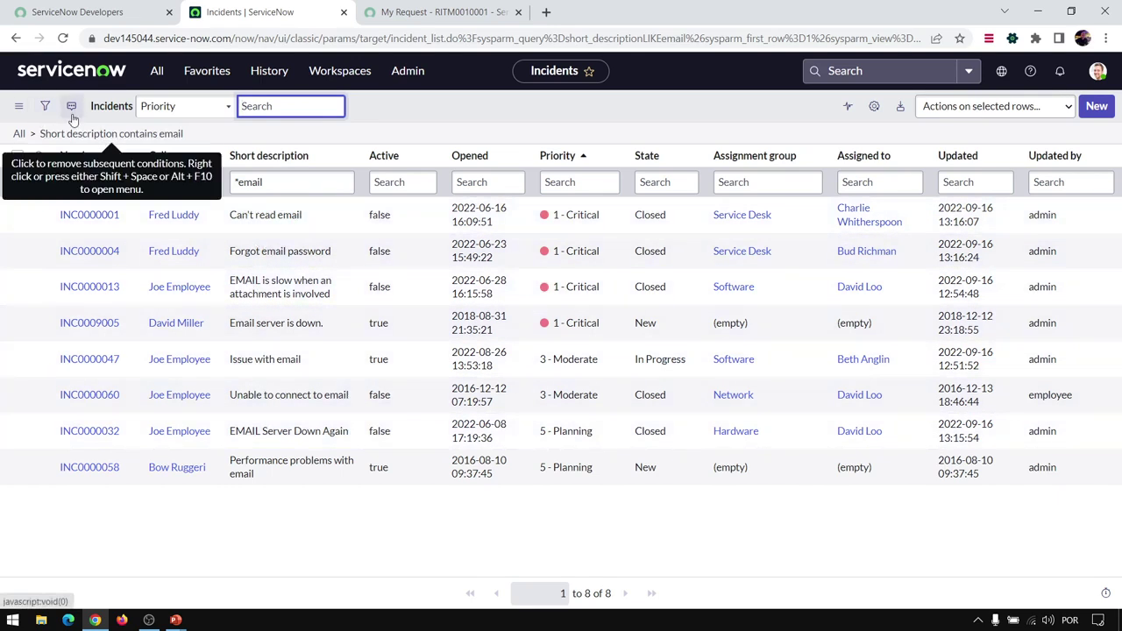
{"action": "left_click", "coordinate": [45, 105]}
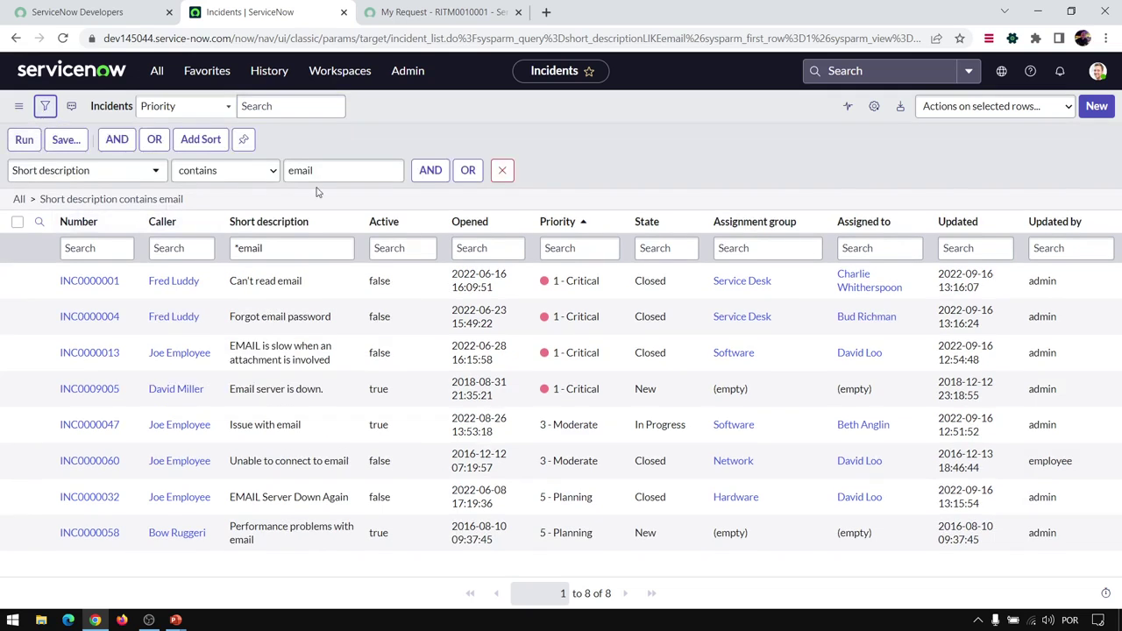
{"action": "left_click", "coordinate": [45, 105]}
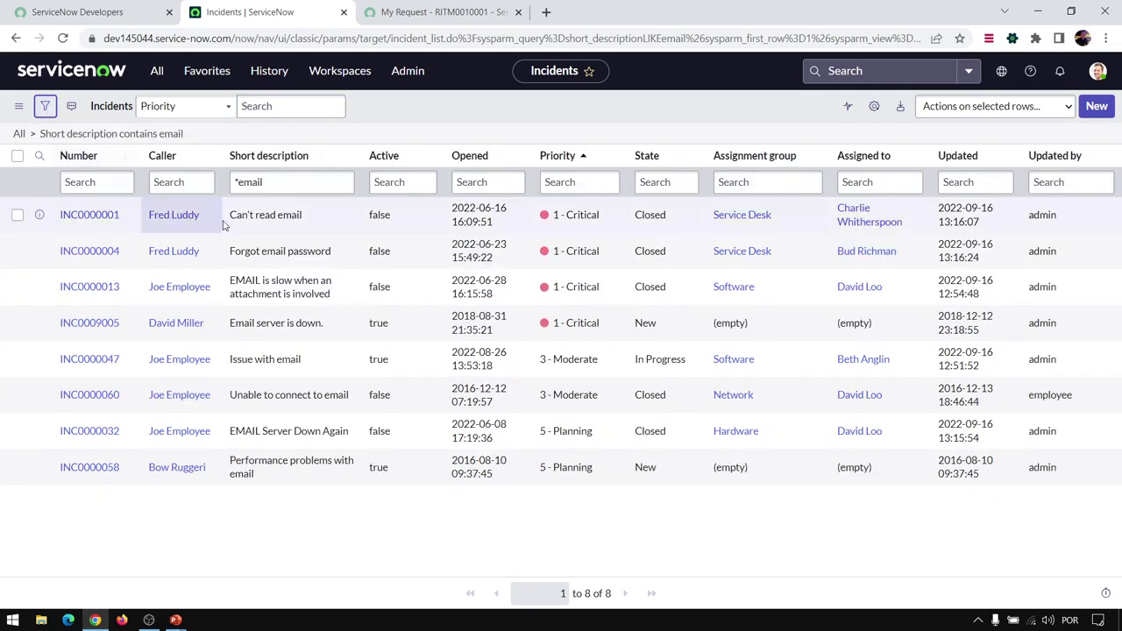
Clear the Short description column search, and search that column for "Need"
{"action": "left_click", "coordinate": [235, 181]}
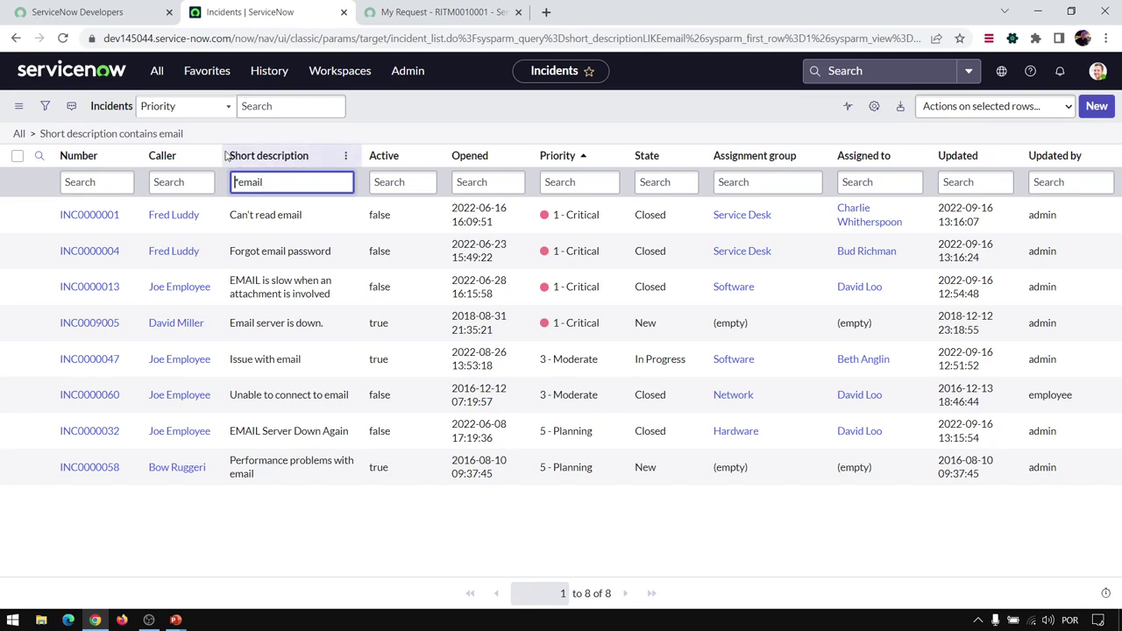
{"action": "key", "text": "ctrl+a"}
{"action": "key", "text": "BackSpace"}
{"action": "key", "text": "Return"}
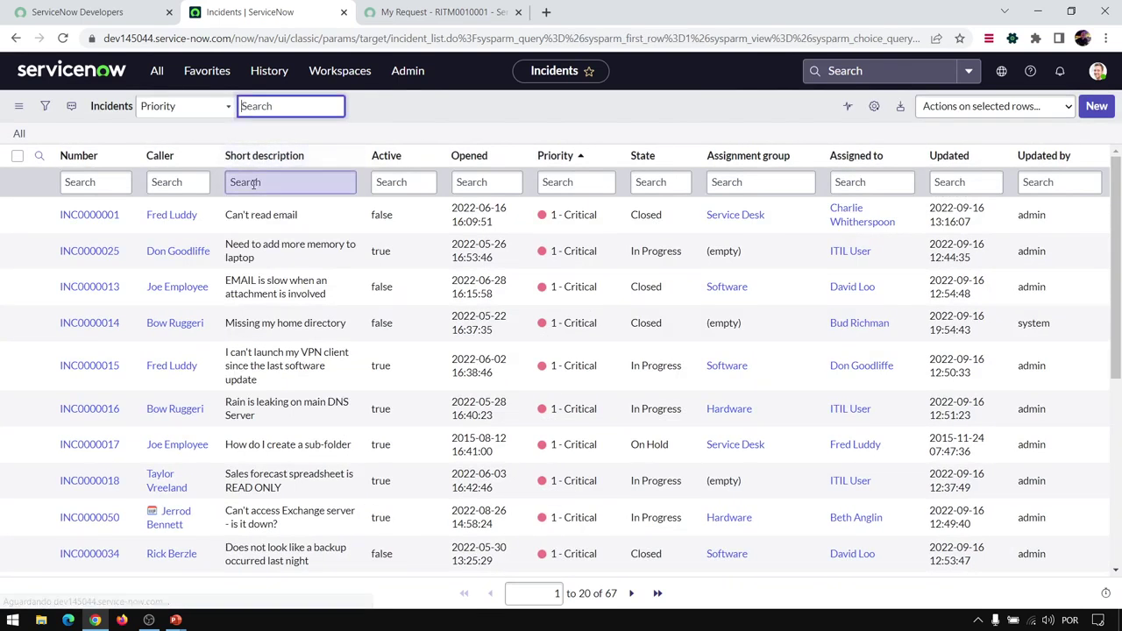
{"action": "left_click", "coordinate": [296, 184]}
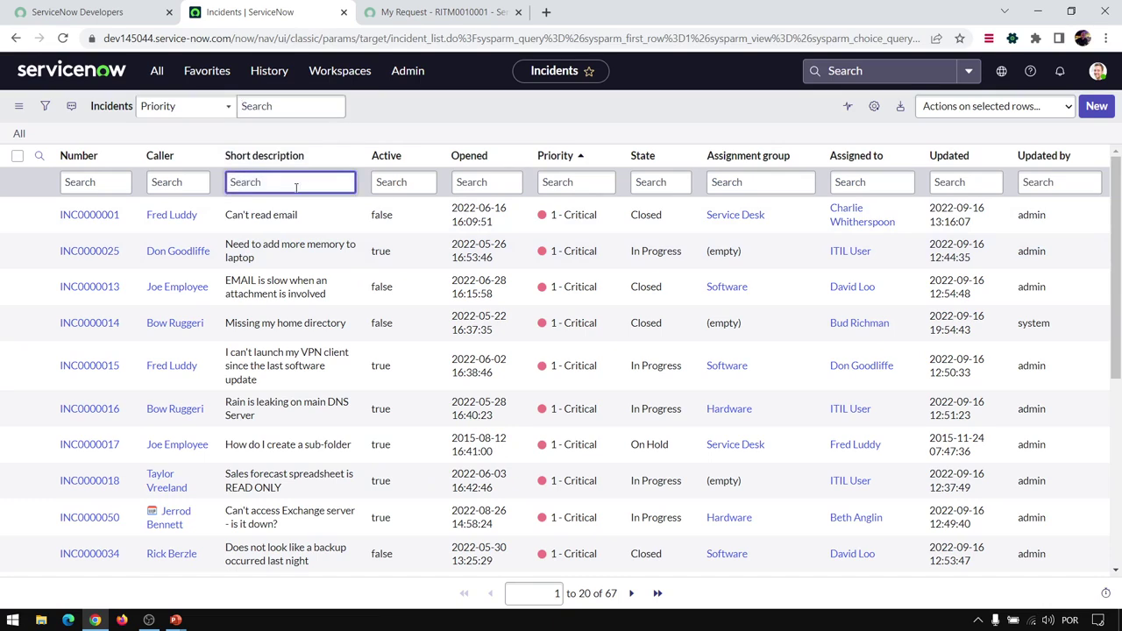
{"action": "type", "text": "Need"}
{"action": "key", "text": "Return"}
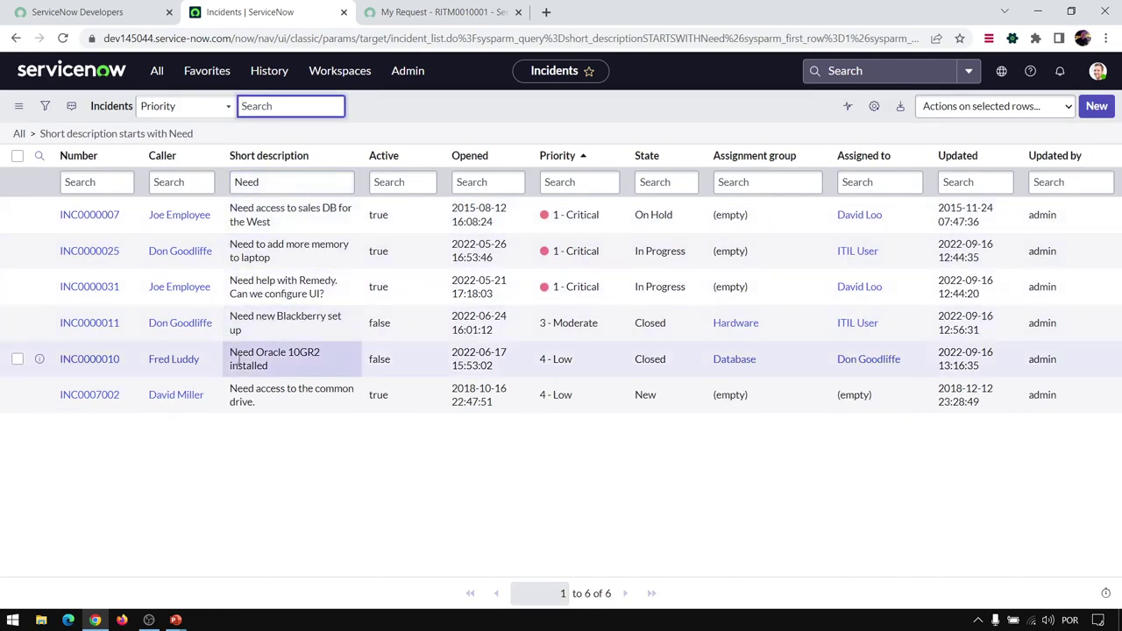
Clear the "Need" search, and search the Short description column for the exact value "=Can't read email"
{"action": "left_click_drag", "start_coordinate": [277, 187], "coordinate": [228, 188]}
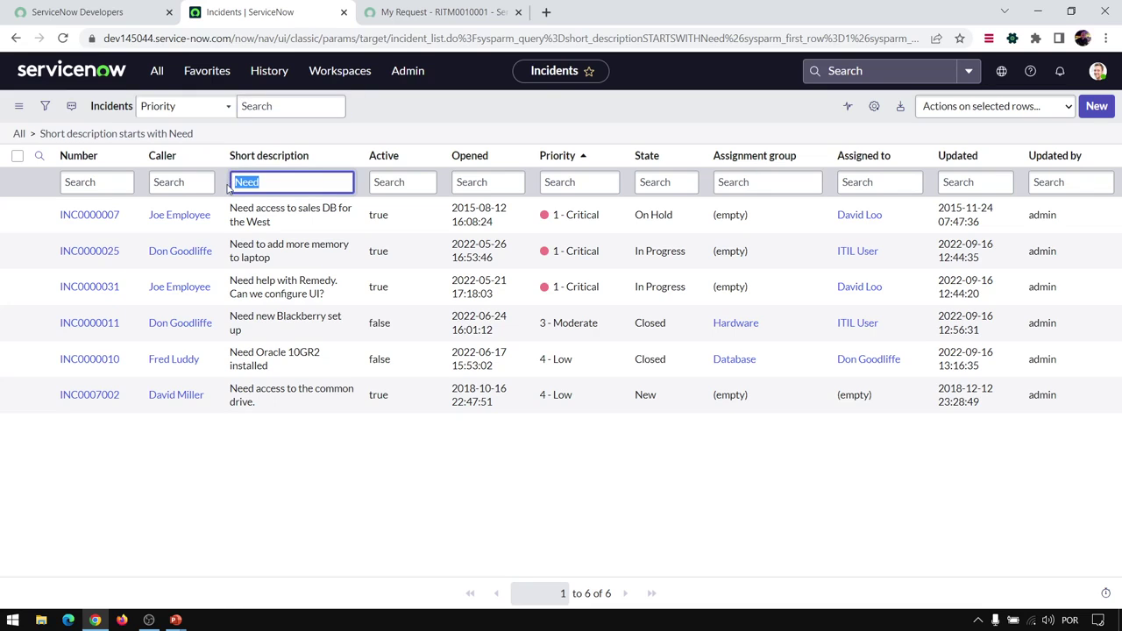
{"action": "key", "text": "BackSpace"}
{"action": "key", "text": "Return"}
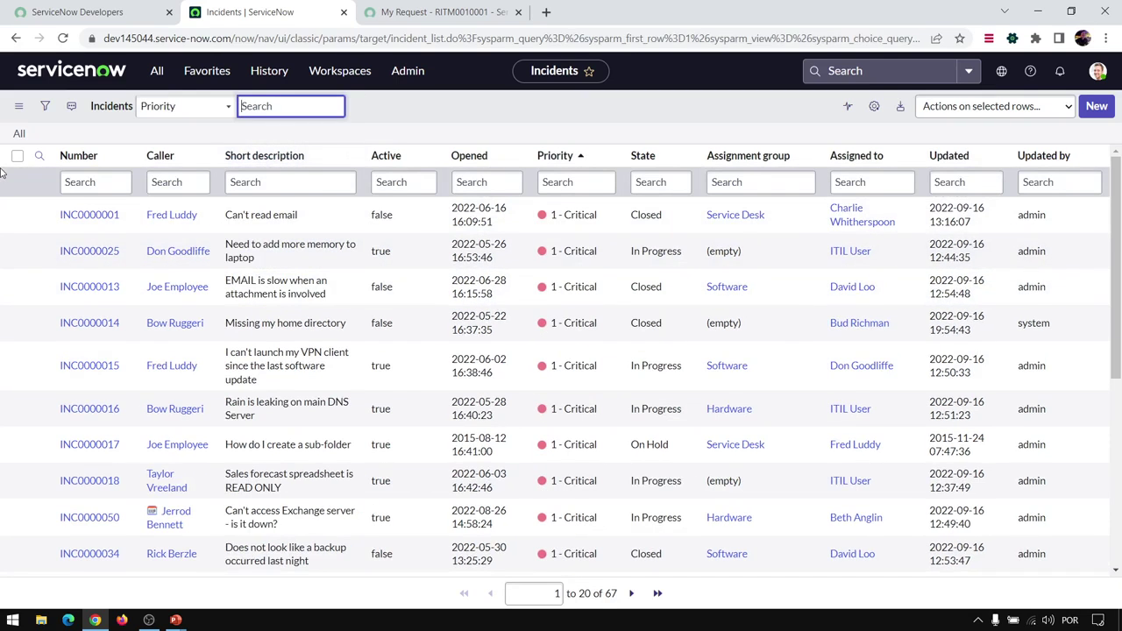
{"action": "left_click", "coordinate": [39, 155]}
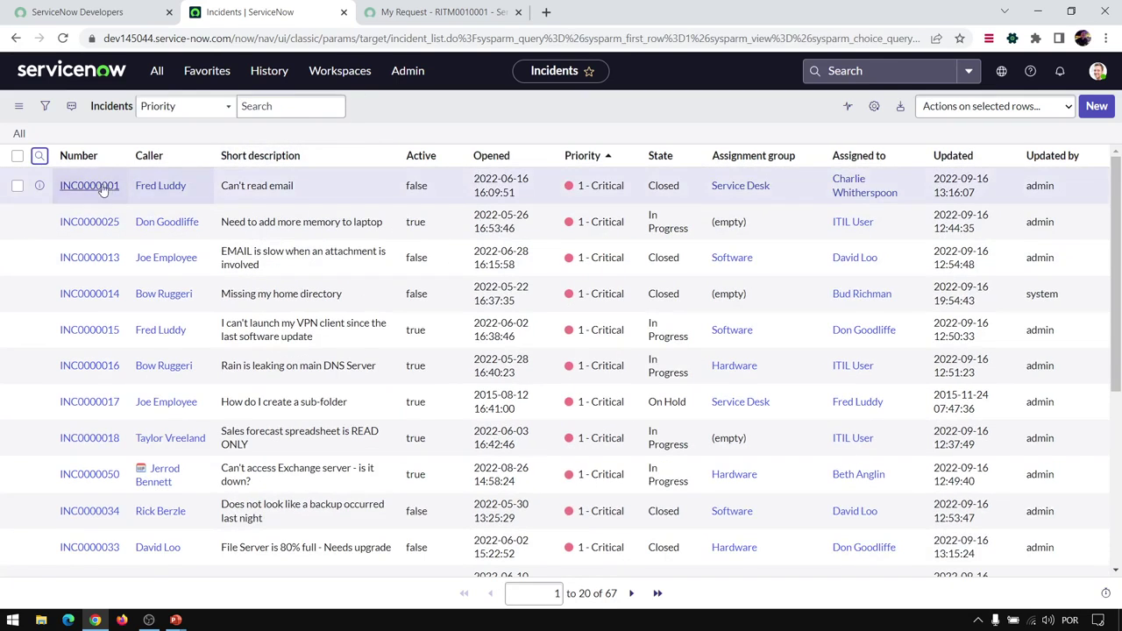
{"action": "left_click", "coordinate": [40, 155]}
{"action": "left_click", "coordinate": [313, 184]}
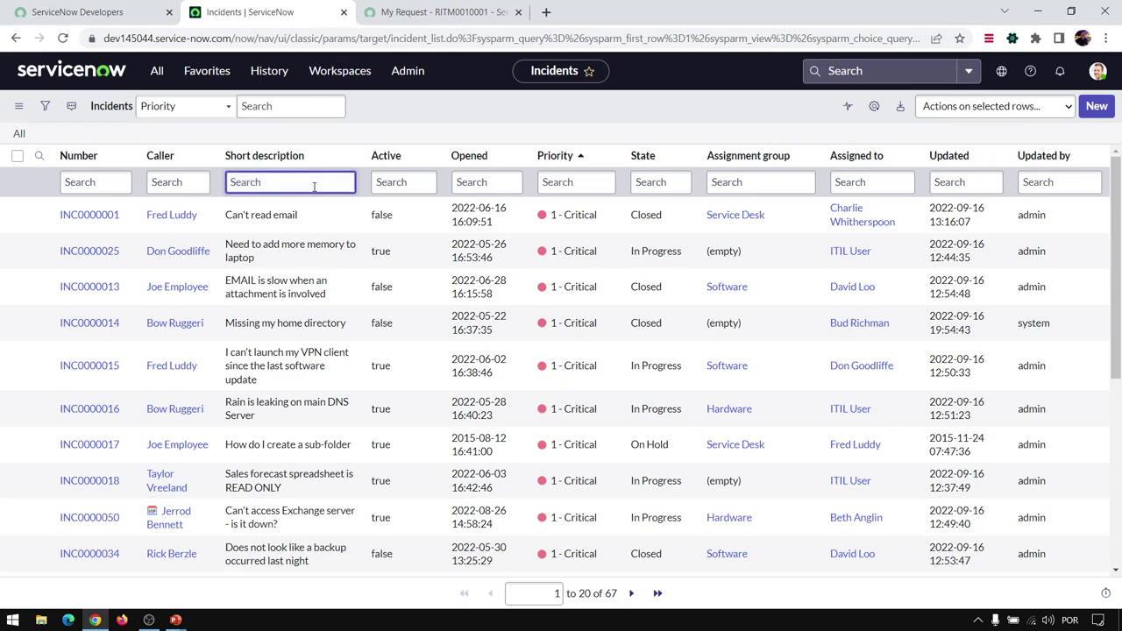
{"action": "type", "text": "=Can't read email"}
{"action": "key", "text": "Return"}
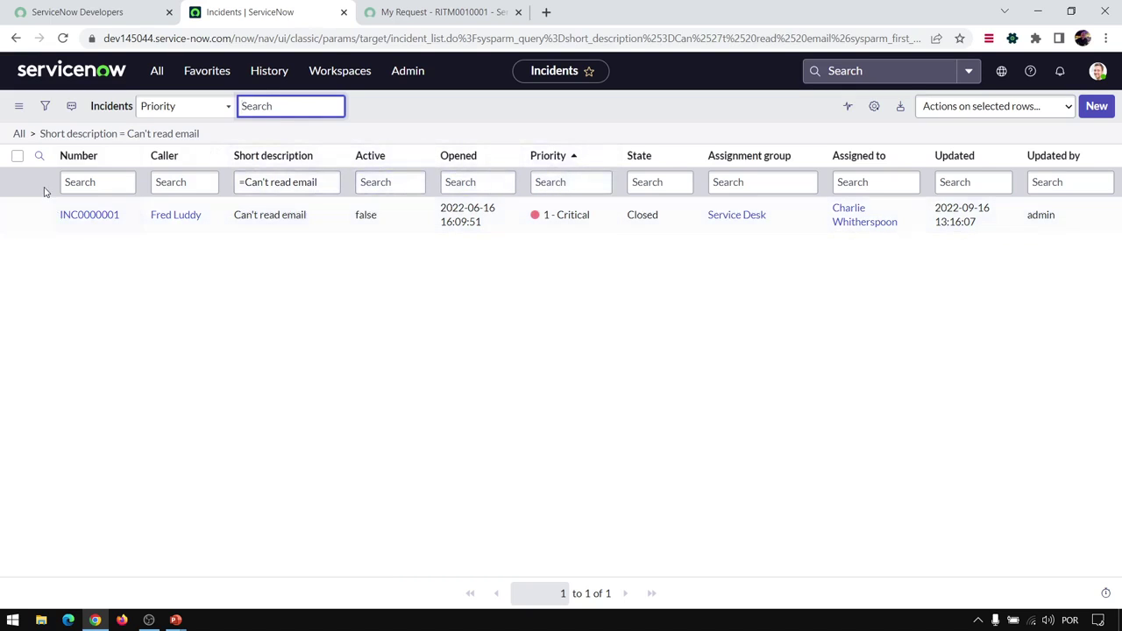
Remove the Short description condition from the incident list, and advance the PowerPoint slide show to the Finding Information slide
{"action": "left_click", "coordinate": [21, 132]}
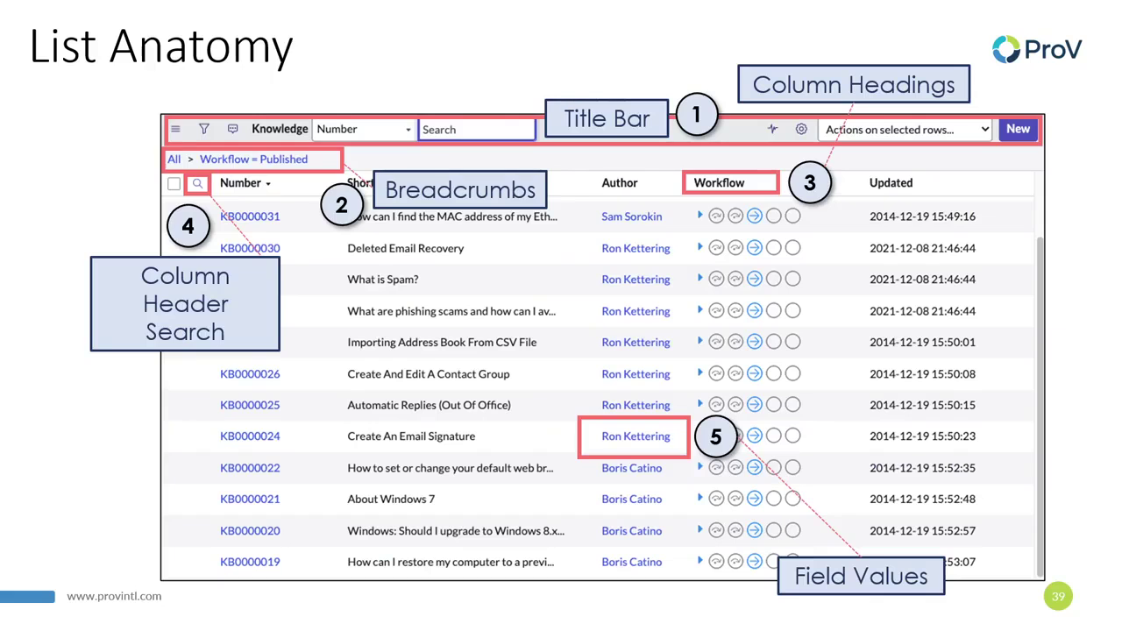
{"action": "left_click", "coordinate": [900, 412]}
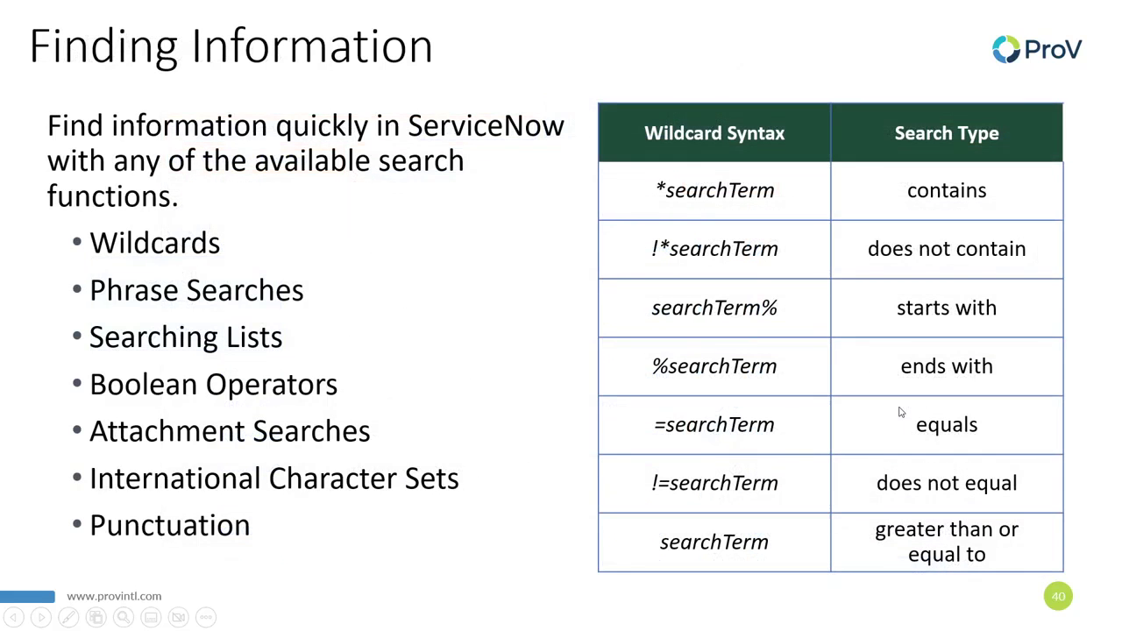
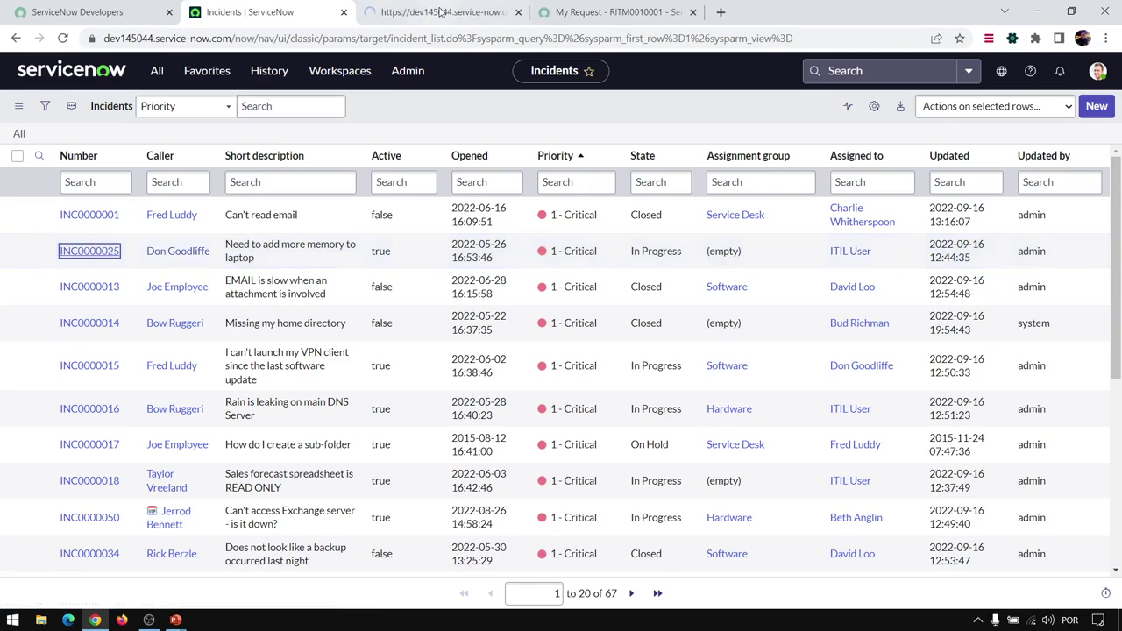
In the incident INC0000025 browser tab, set both Impact and Urgency to 2 - Medium
{"action": "left_click", "coordinate": [428, 13]}
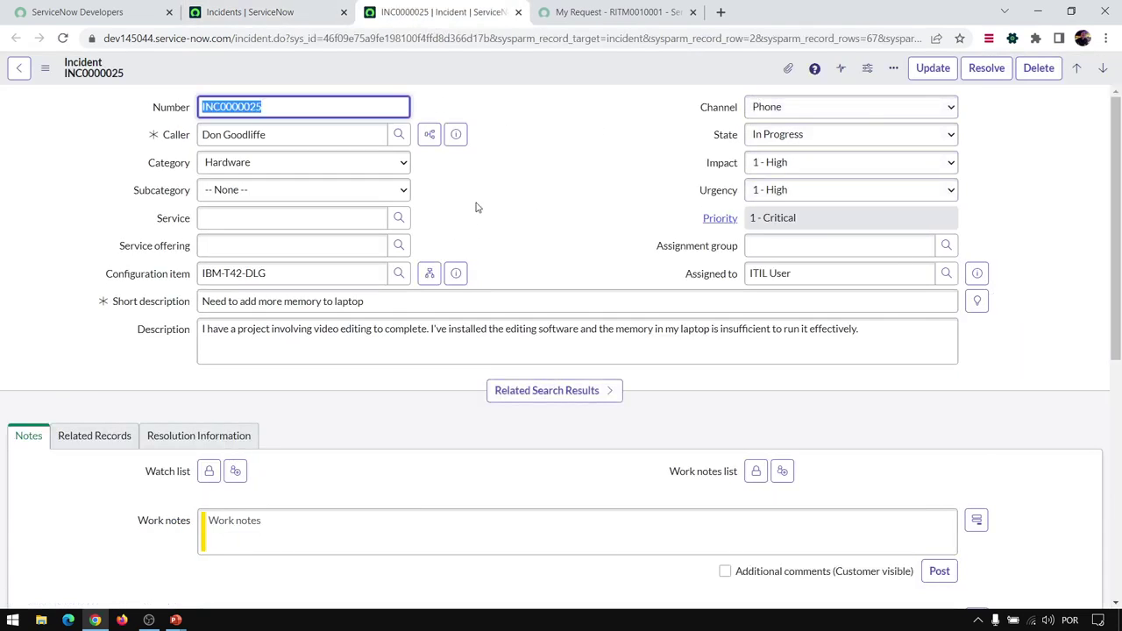
{"action": "left_click", "coordinate": [751, 165]}
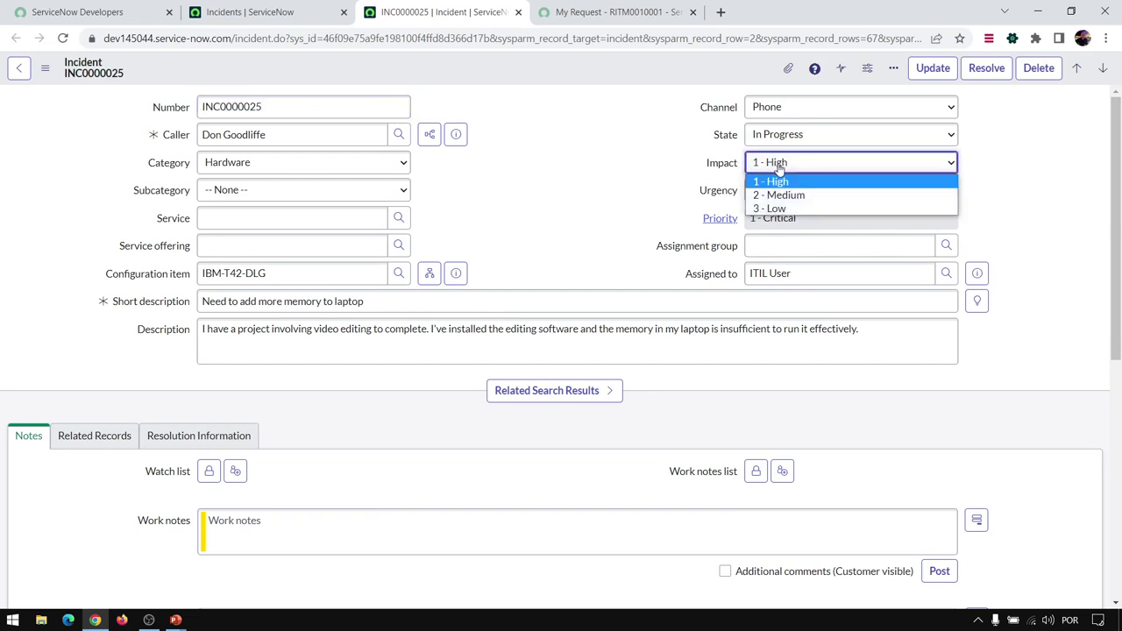
{"action": "left_click", "coordinate": [807, 196]}
{"action": "left_click", "coordinate": [806, 191]}
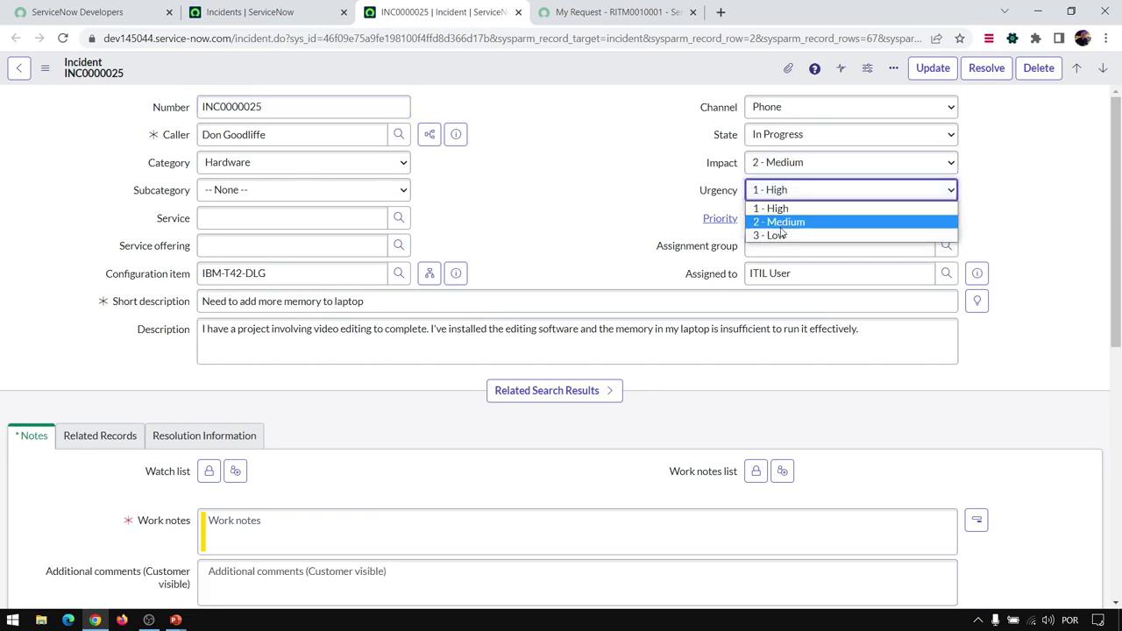
{"action": "left_click", "coordinate": [779, 223]}
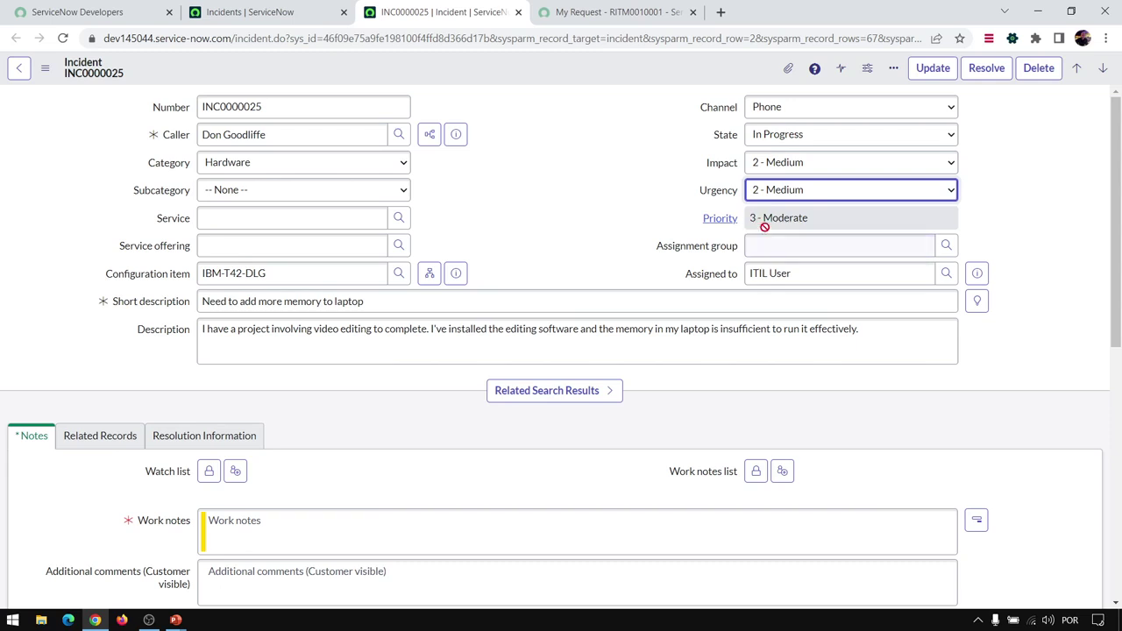
{"action": "mouse_move", "coordinate": [715, 229]}
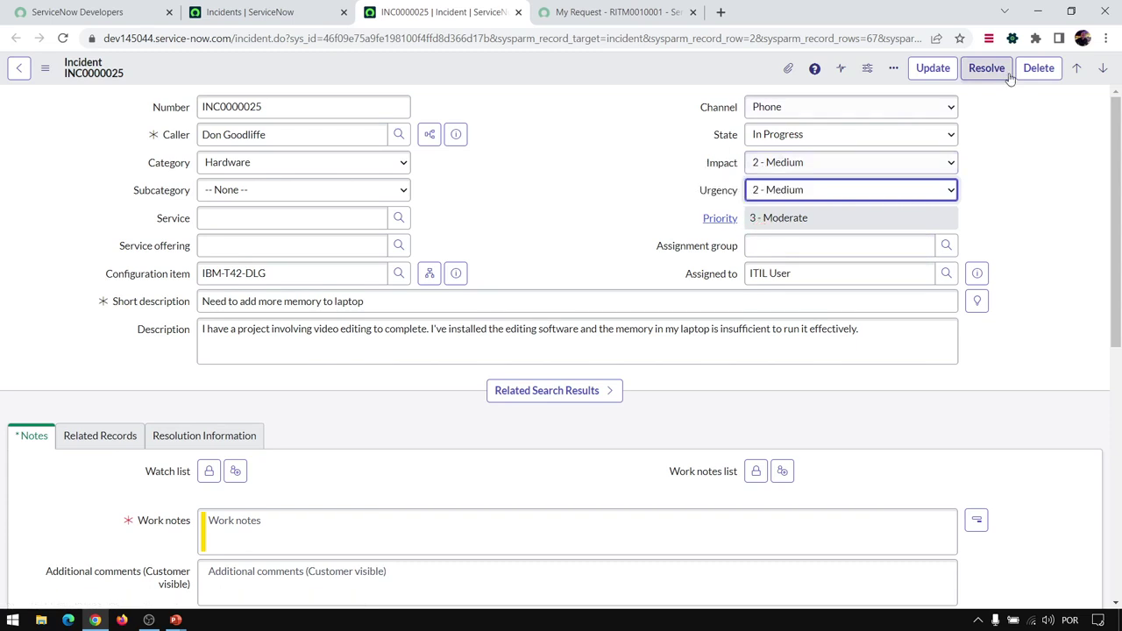
Enter the work note "OK" required for incident INC0000025, and save the record's changes
{"action": "left_click", "coordinate": [940, 74]}
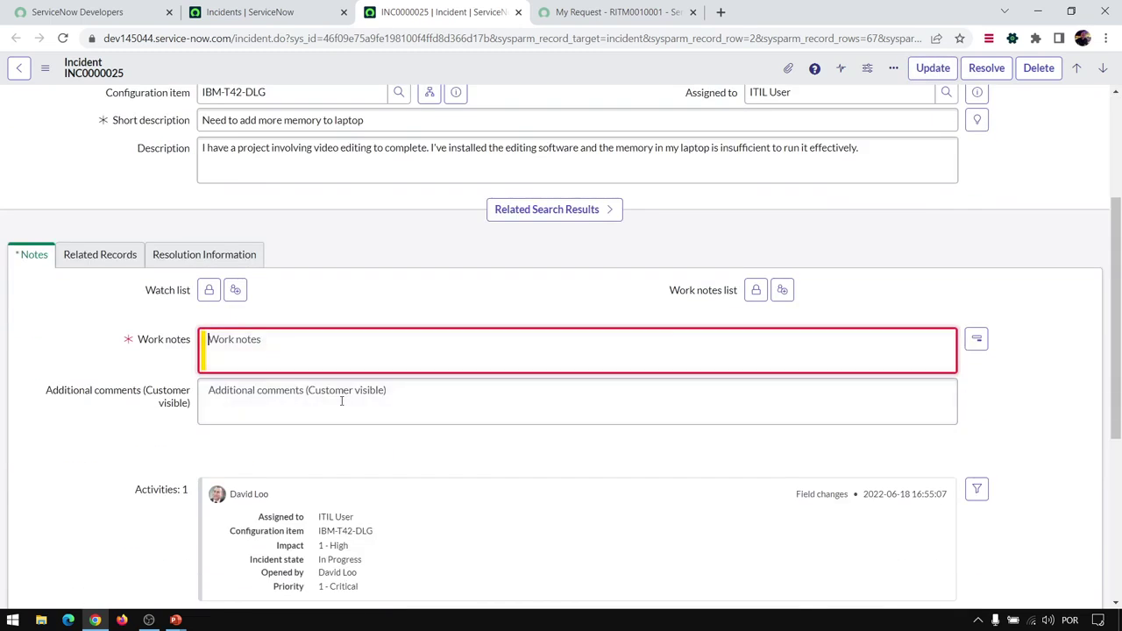
{"action": "type", "text": "OK"}
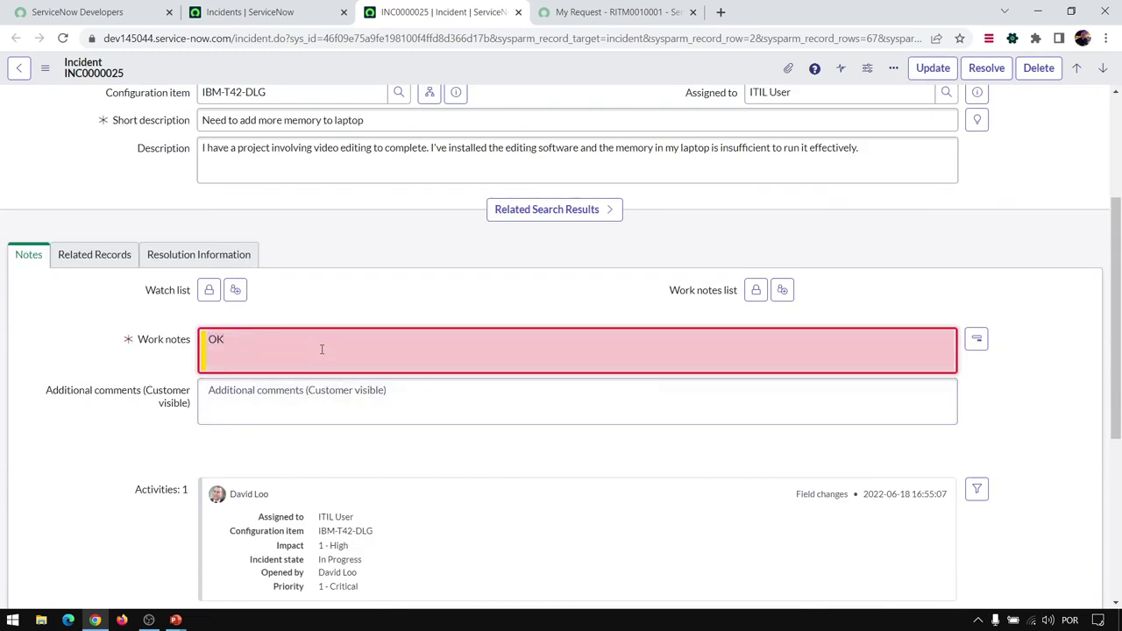
{"action": "left_click", "coordinate": [933, 68]}
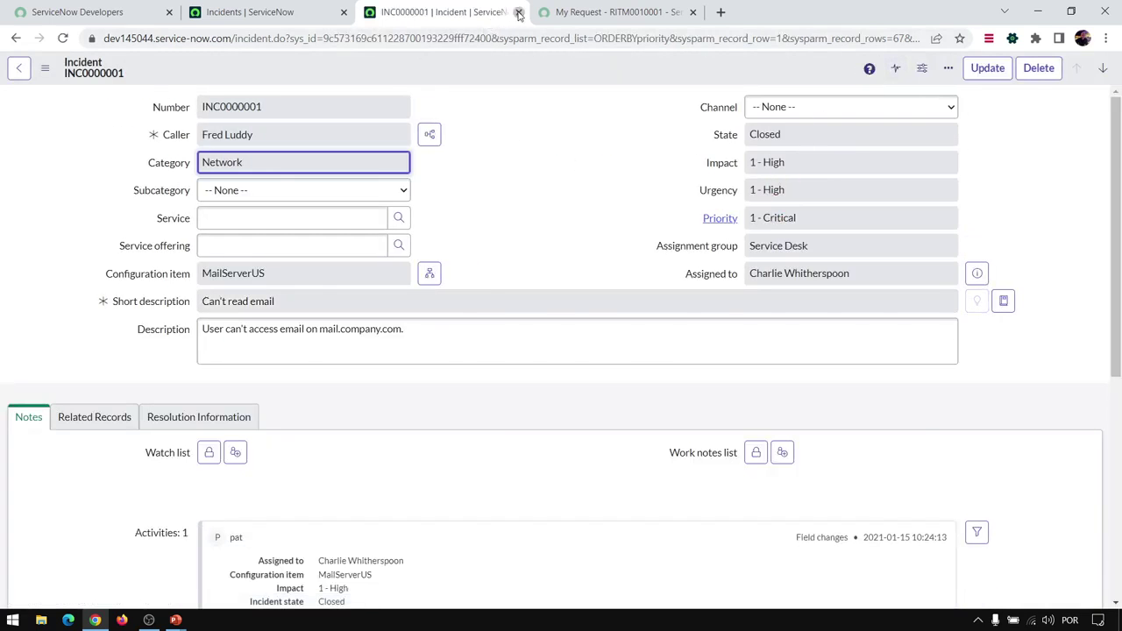
Close the browser tab of incident INC0000001 and refresh the incident list
{"action": "left_click", "coordinate": [519, 13]}
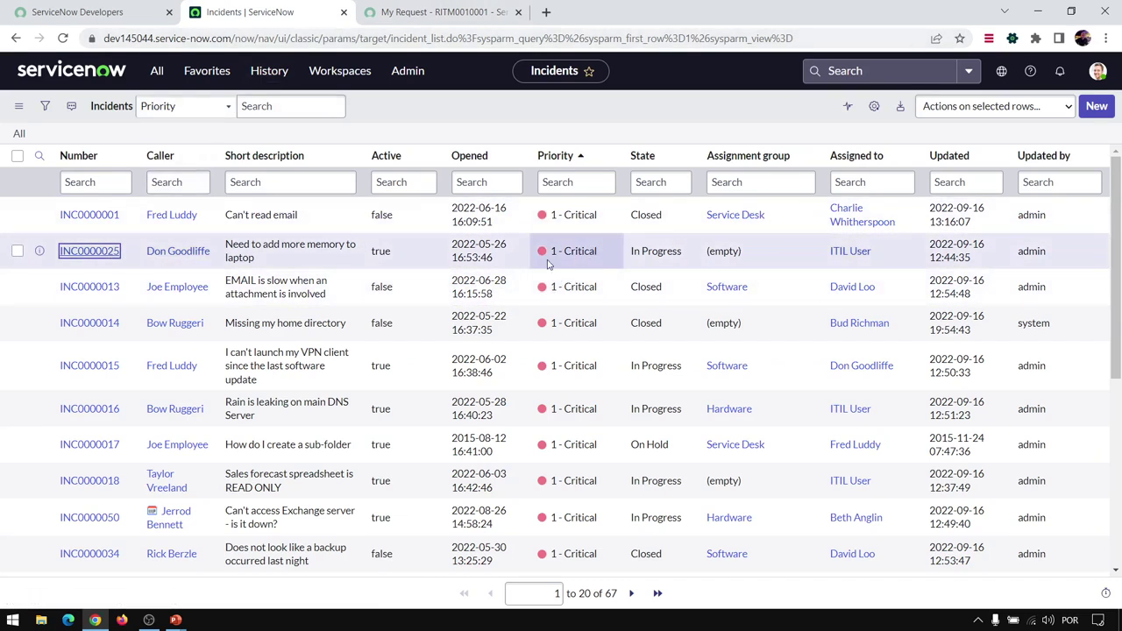
{"action": "left_click", "coordinate": [19, 106]}
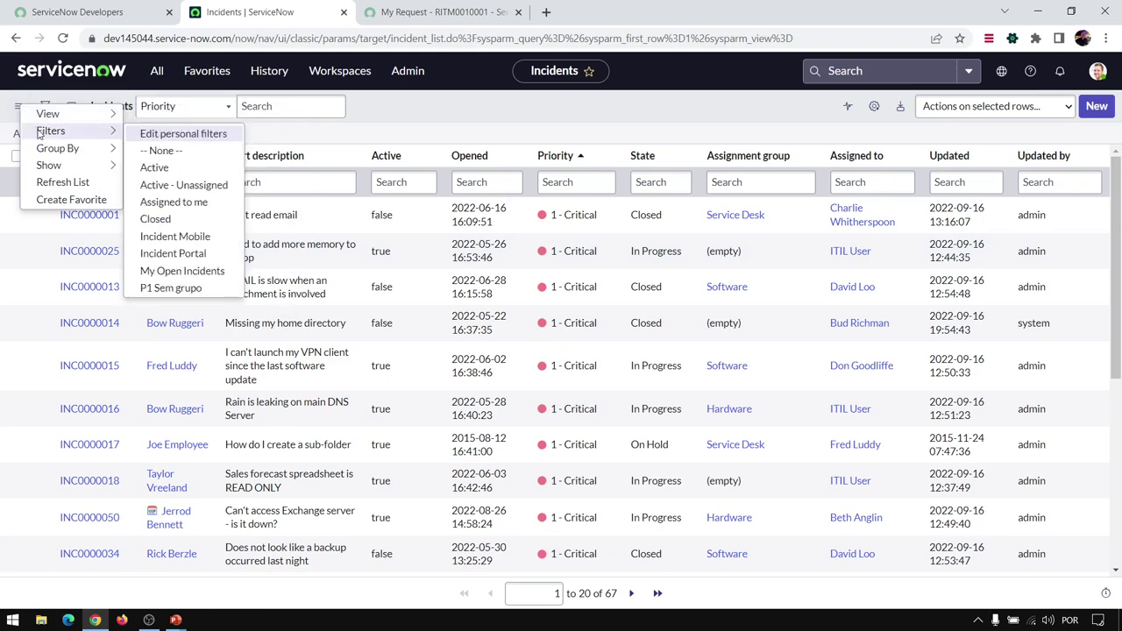
{"action": "left_click", "coordinate": [66, 184]}
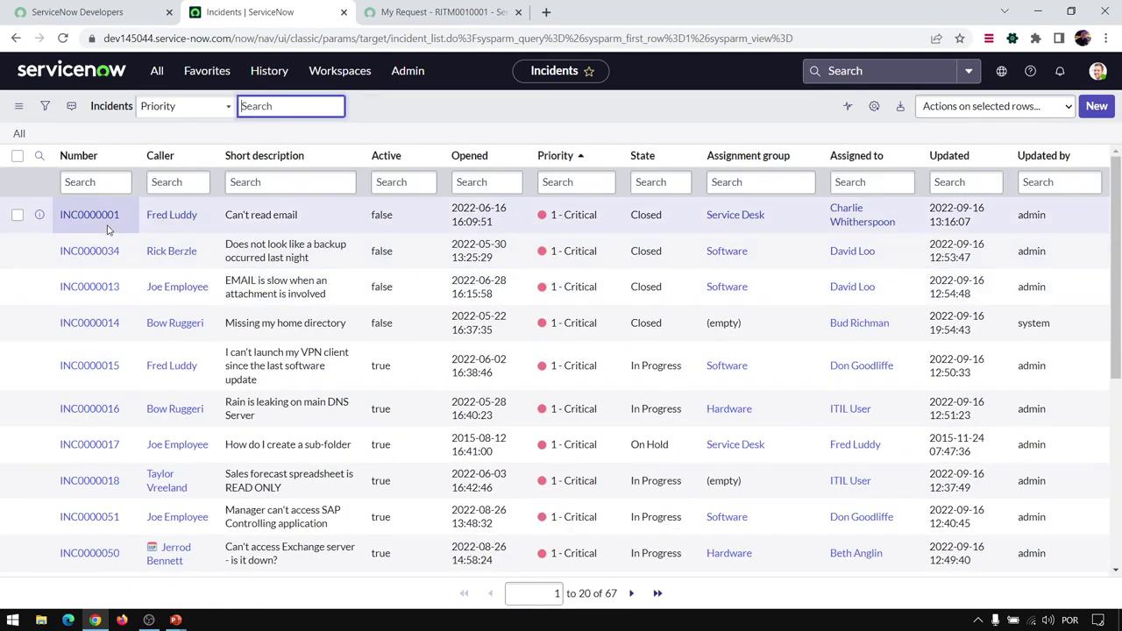
Search the Number column of the incident list for "*0025"
{"action": "left_click", "coordinate": [114, 184]}
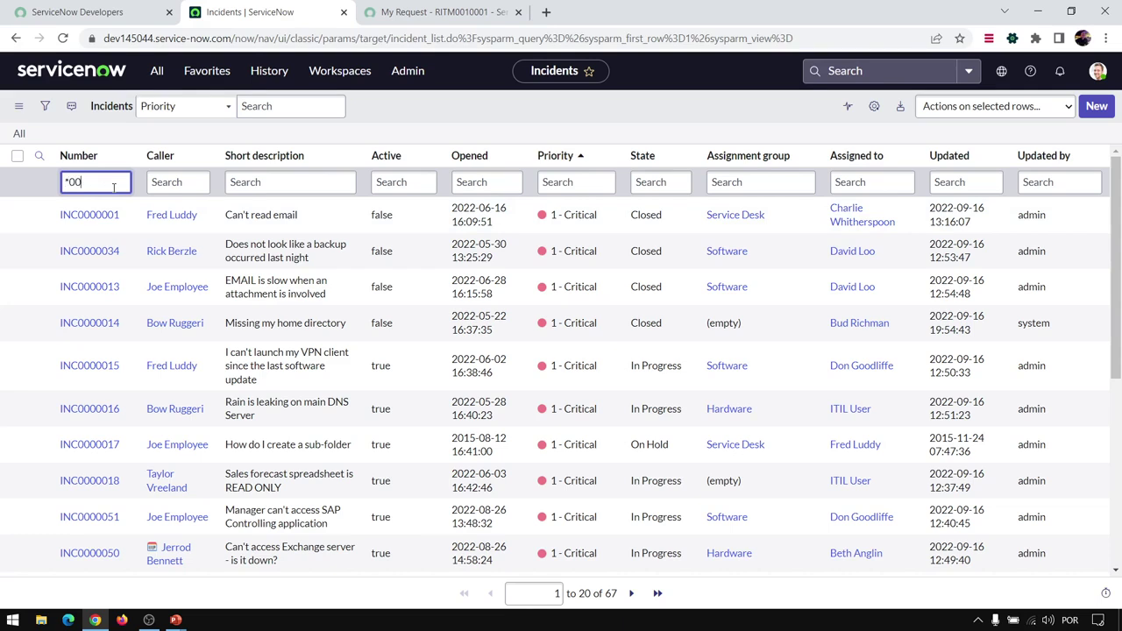
{"action": "type", "text": "*0025"}
{"action": "key", "text": "Return"}
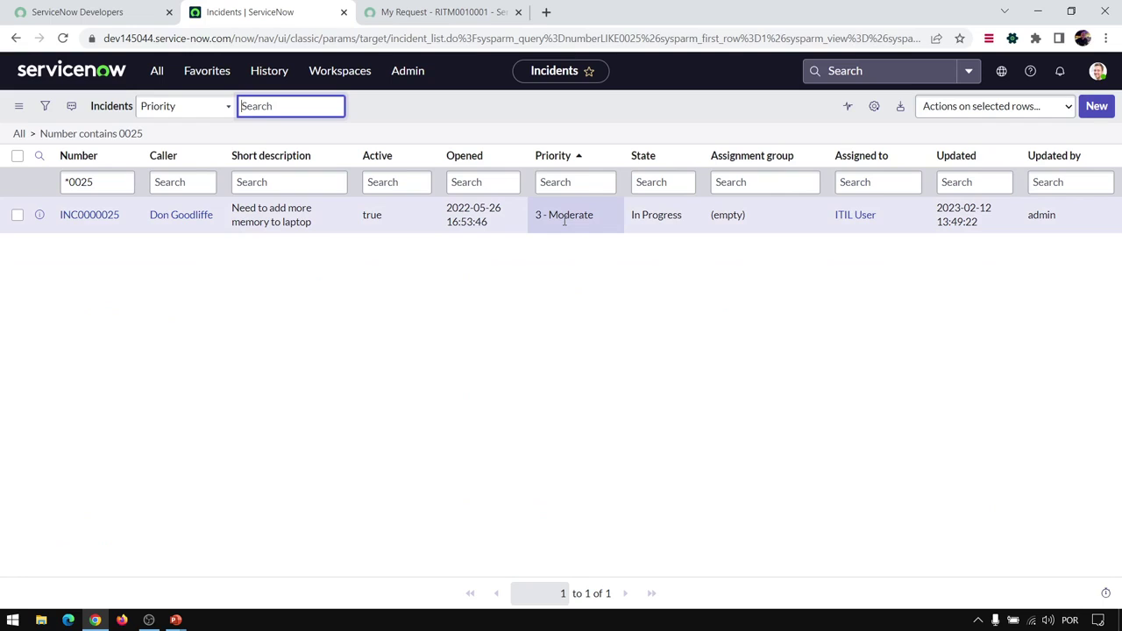
Open incident INC0000025 in a separate browser tab, examine its Priority and Short description against the list, and return to the list
{"action": "middle_click", "coordinate": [114, 215]}
{"action": "left_click", "coordinate": [412, 21]}
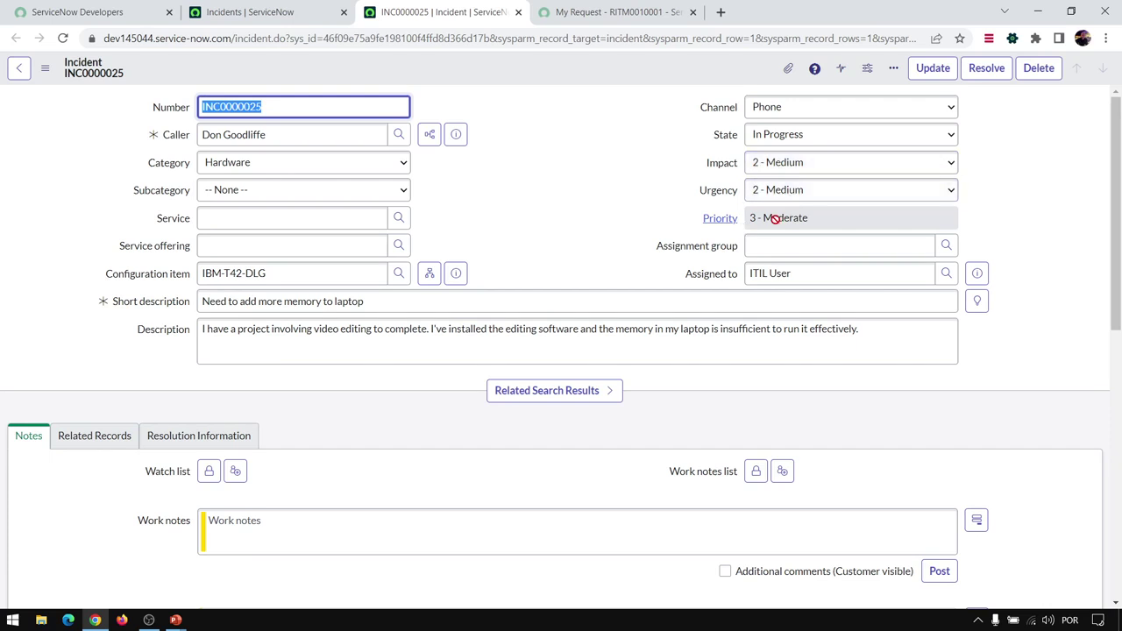
{"action": "left_click", "coordinate": [258, 15]}
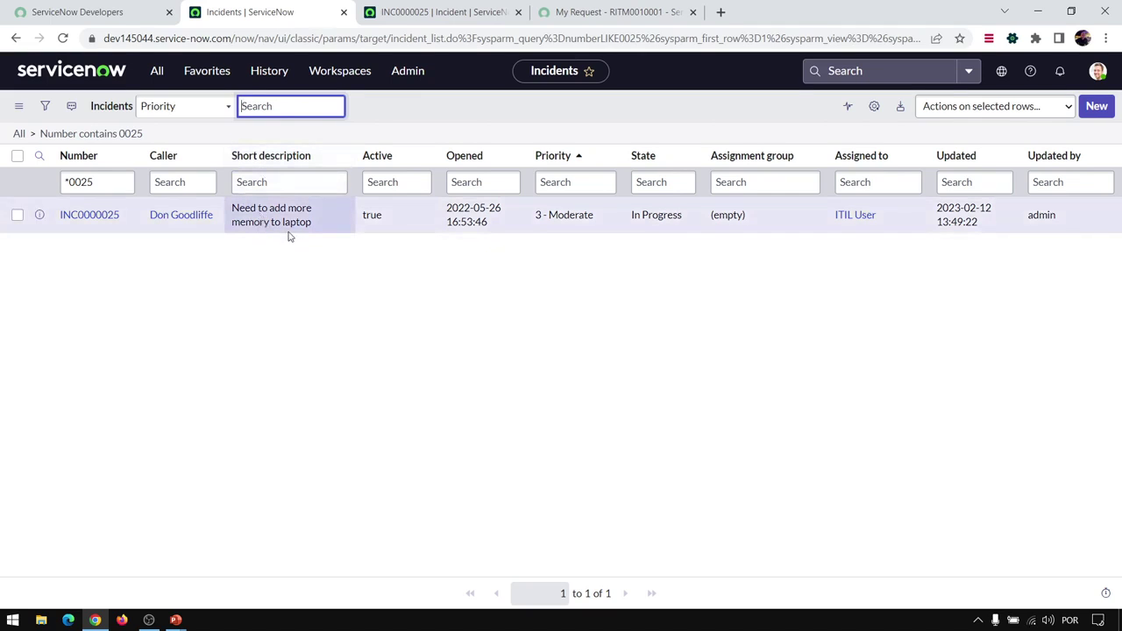
{"action": "left_click", "coordinate": [441, 13]}
{"action": "left_click_drag", "start_coordinate": [211, 298], "coordinate": [376, 285]}
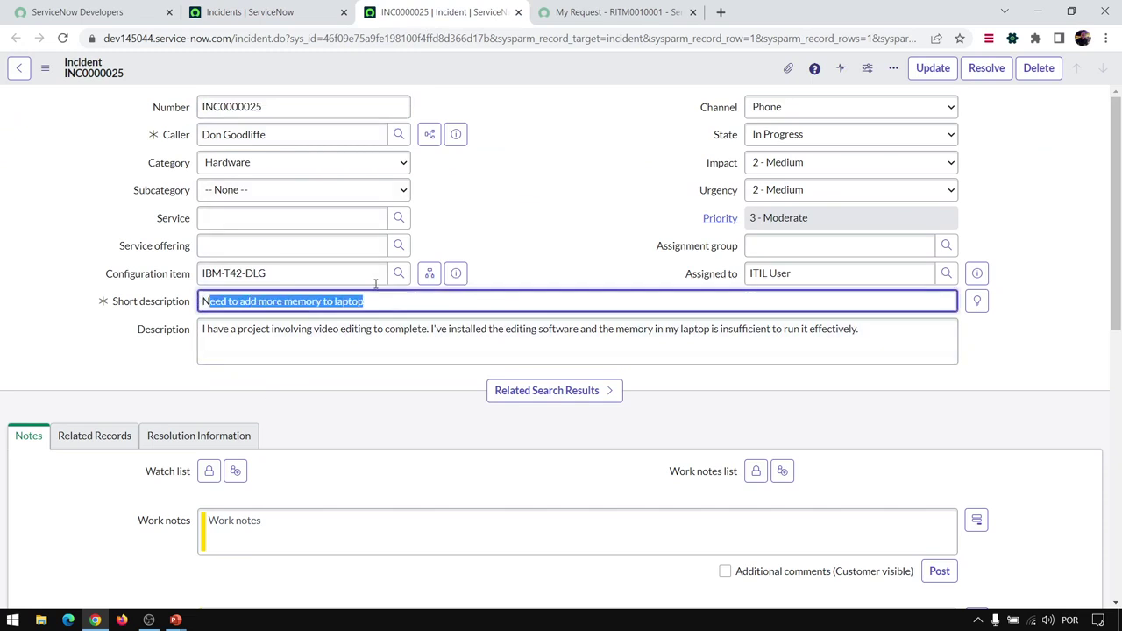
{"action": "left_click", "coordinate": [361, 330]}
{"action": "left_click", "coordinate": [263, 12]}
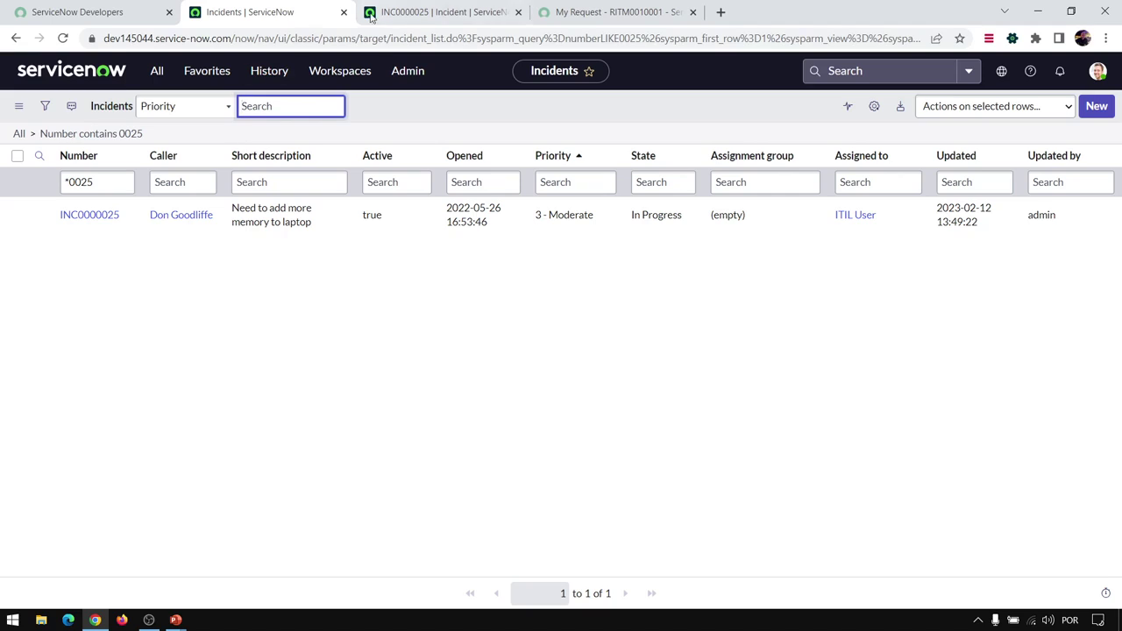
Change the Short description of INC0000025 directly in the list to "My laptop requires 32GB of RAM"
{"action": "double_click", "coordinate": [291, 213]}
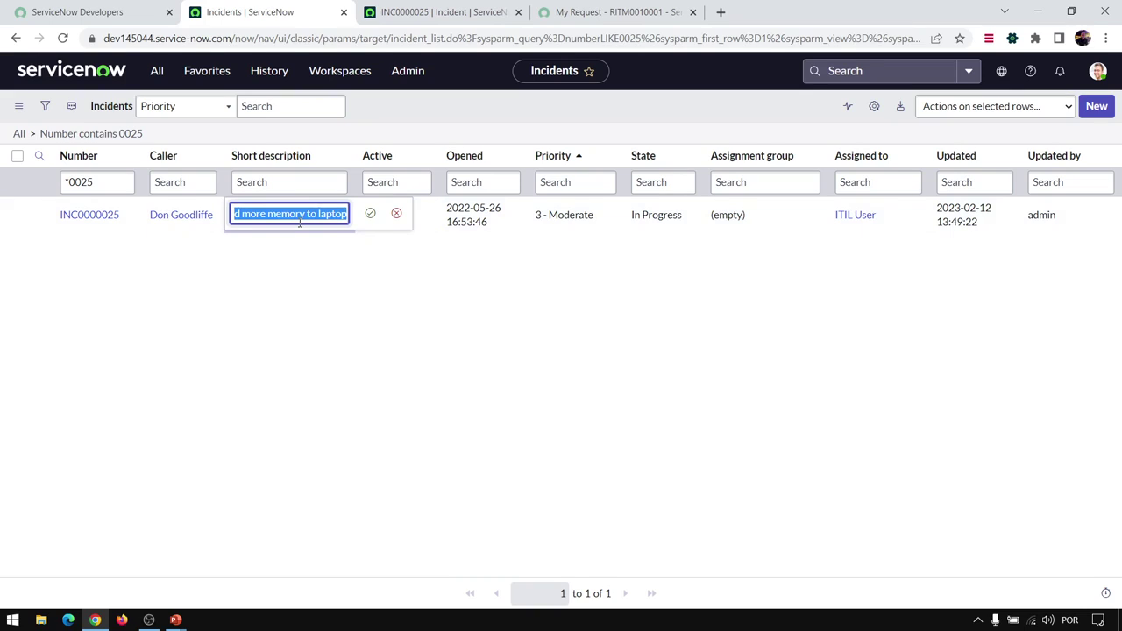
{"action": "key", "text": "Home"}
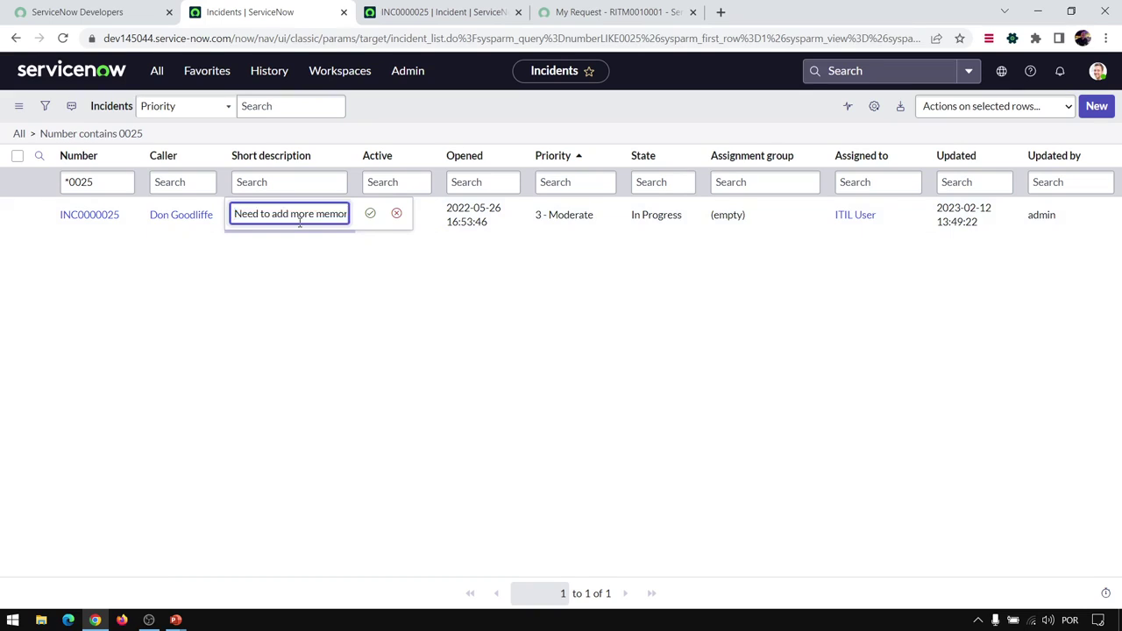
{"action": "key", "text": "shift+Right"}
{"action": "key", "text": "shift+Right"}
{"action": "key", "text": "shift+Right"}
{"action": "key", "text": "shift+Right"}
{"action": "key", "text": "shift+Right"}
{"action": "key", "text": "shift+Right"}
{"action": "key", "text": "shift+Right"}
{"action": "key", "text": "shift+Right"}
{"action": "key", "text": "shift+Right"}
{"action": "key", "text": "shift+Right"}
{"action": "key", "text": "shift+Right"}
{"action": "key", "text": "shift+Right"}
{"action": "key", "text": "shift+Right"}
{"action": "key", "text": "shift+Right"}
{"action": "key", "text": "shift+Right"}
{"action": "key", "text": "shift+Right"}
{"action": "key", "text": "shift+Right"}
{"action": "key", "text": "shift+Right"}
{"action": "key", "text": "shift+Right"}
{"action": "key", "text": "shift+Right"}
{"action": "key", "text": "Right"}
{"action": "key", "text": "ctrl+a"}
{"action": "type", "text": "M"}
{"action": "type", "text": "y laptop requires 32GB of RAM"}
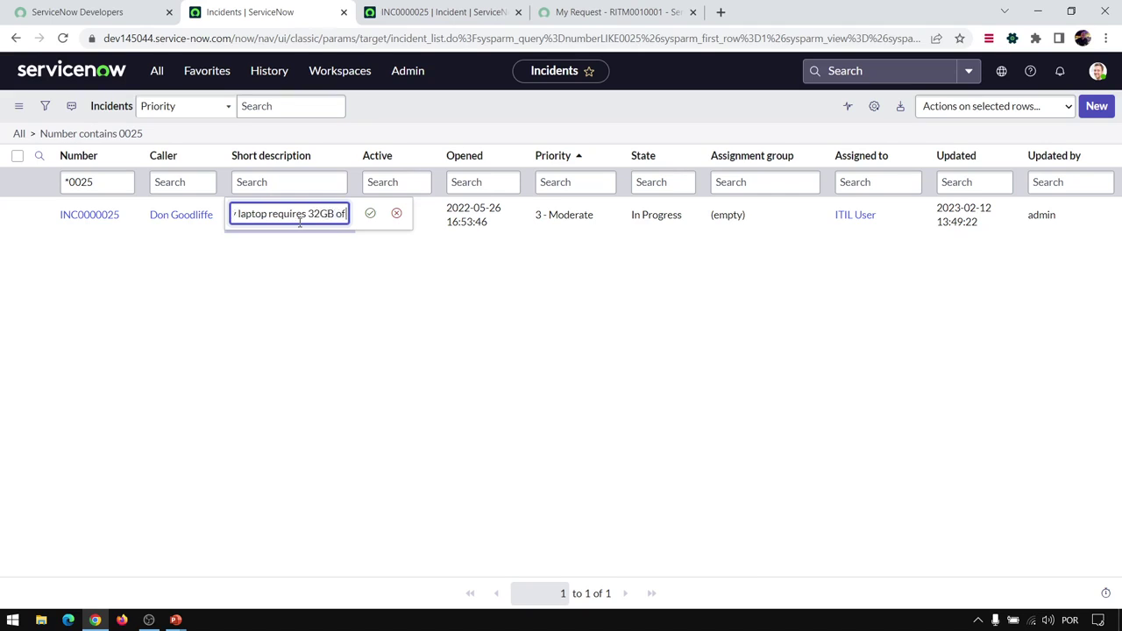
{"action": "key", "text": "Return"}
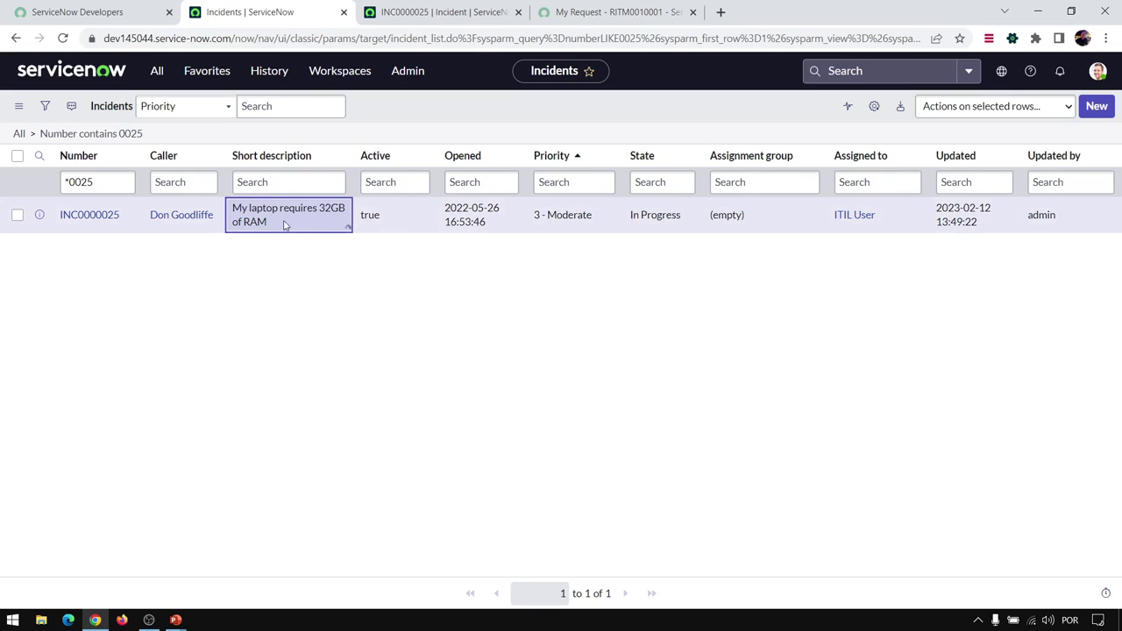
Check the Short description and its change indicator on the open INC0000025 form, and close that browser tab
{"action": "left_click", "coordinate": [443, 11]}
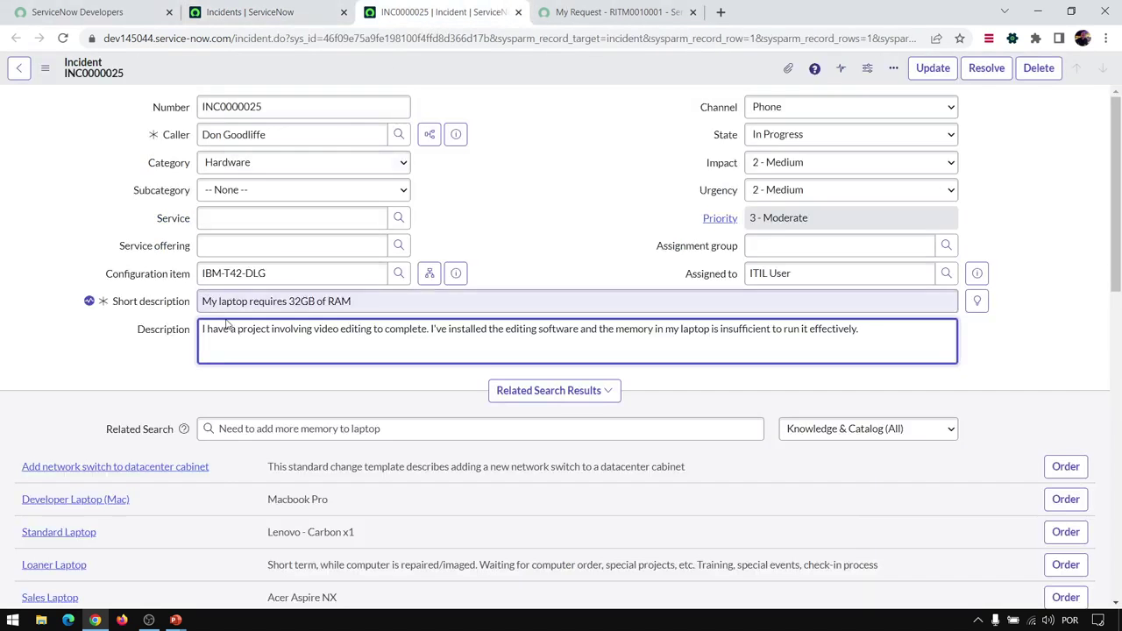
{"action": "mouse_move", "coordinate": [89, 303]}
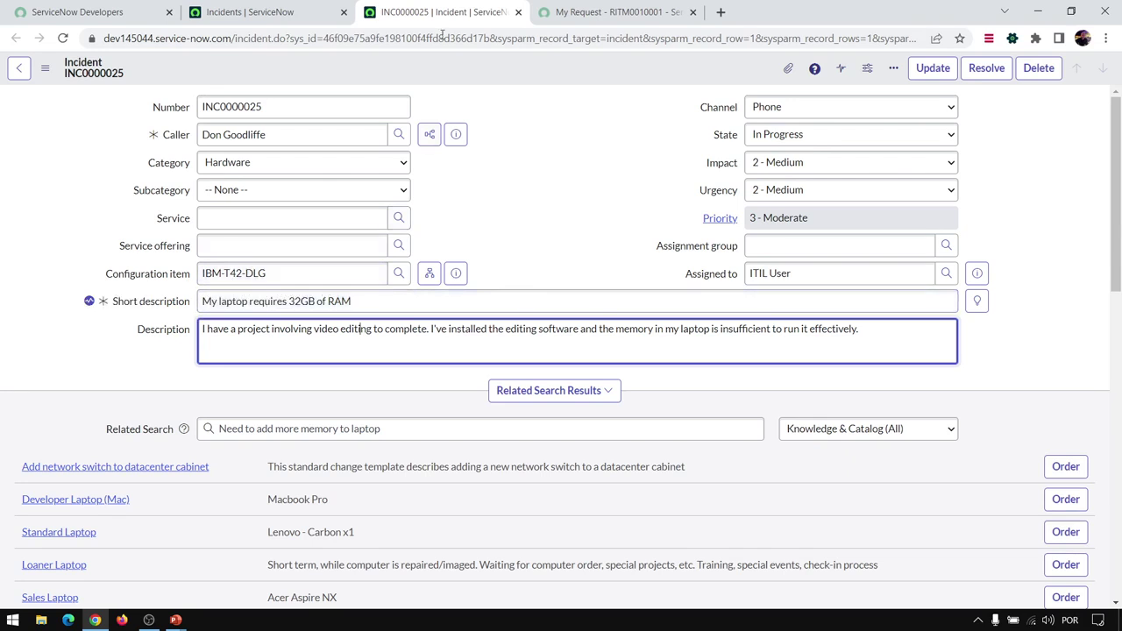
{"action": "left_click", "coordinate": [519, 12]}
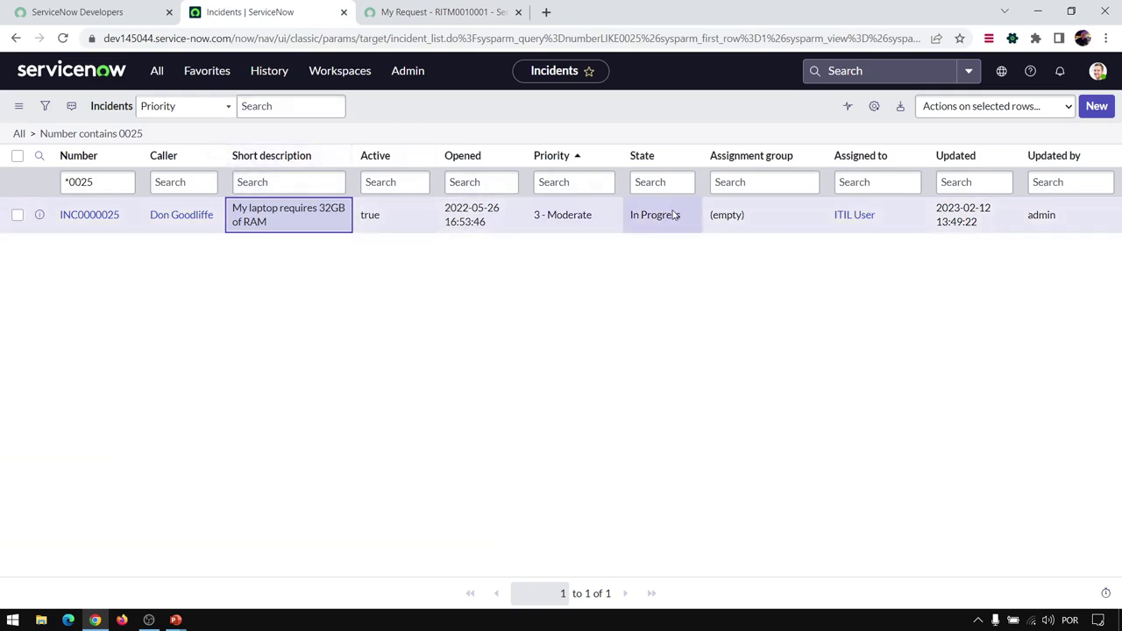
Try to set the State of INC0000025 to New directly in the list, and reload the page to check it
{"action": "left_click", "coordinate": [716, 182]}
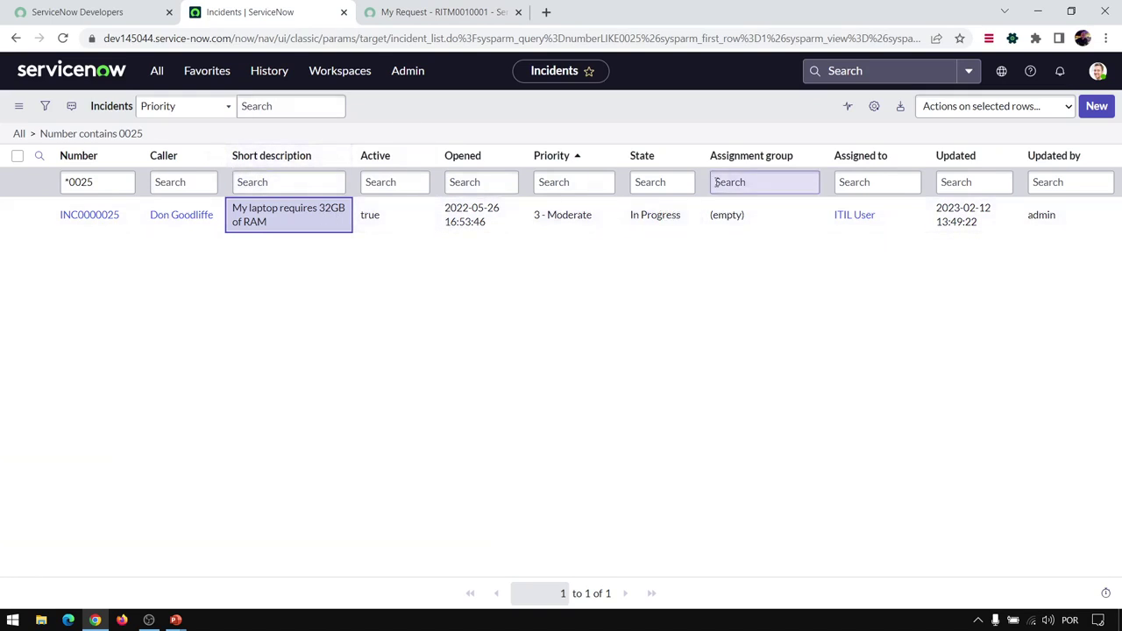
{"action": "left_click", "coordinate": [653, 213]}
{"action": "double_click", "coordinate": [657, 221]}
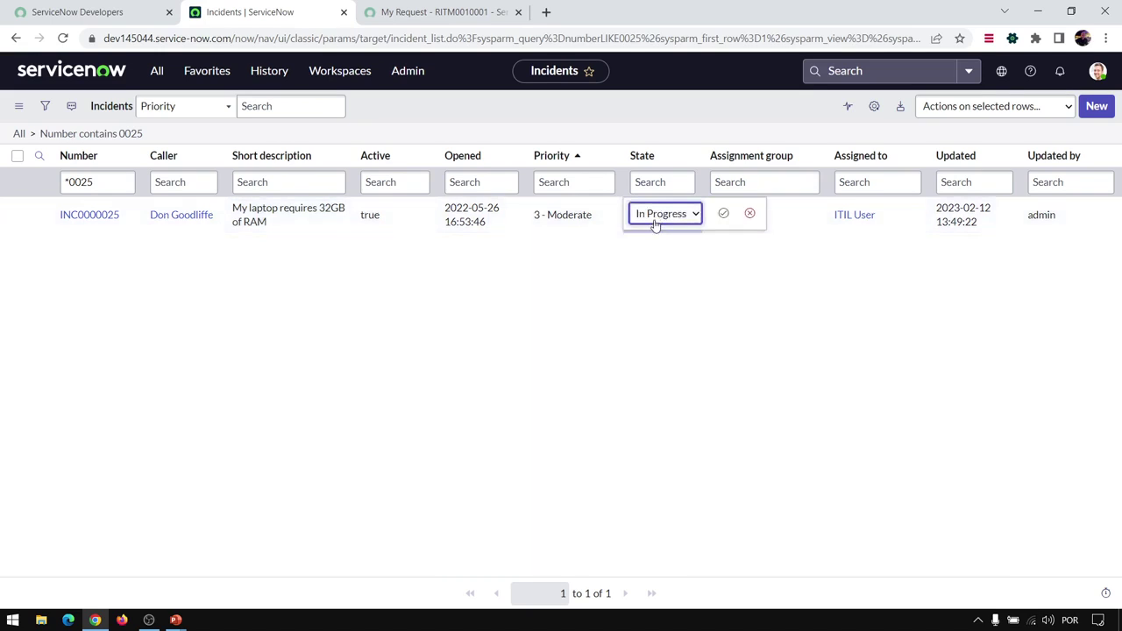
{"action": "left_click", "coordinate": [659, 215]}
{"action": "left_click", "coordinate": [671, 229]}
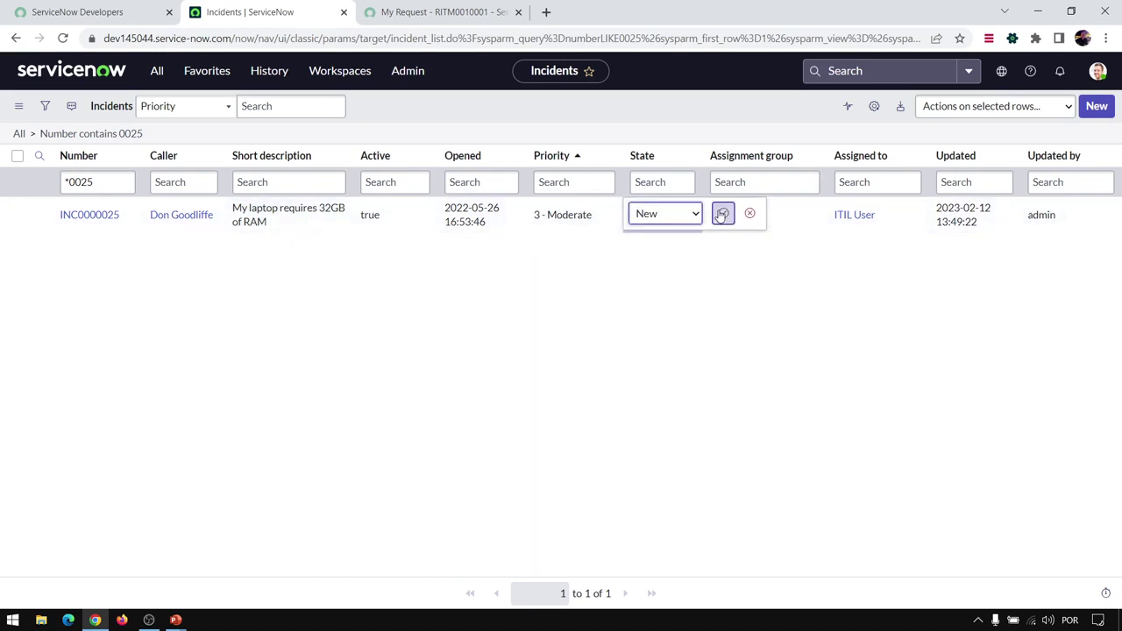
{"action": "left_click", "coordinate": [724, 213]}
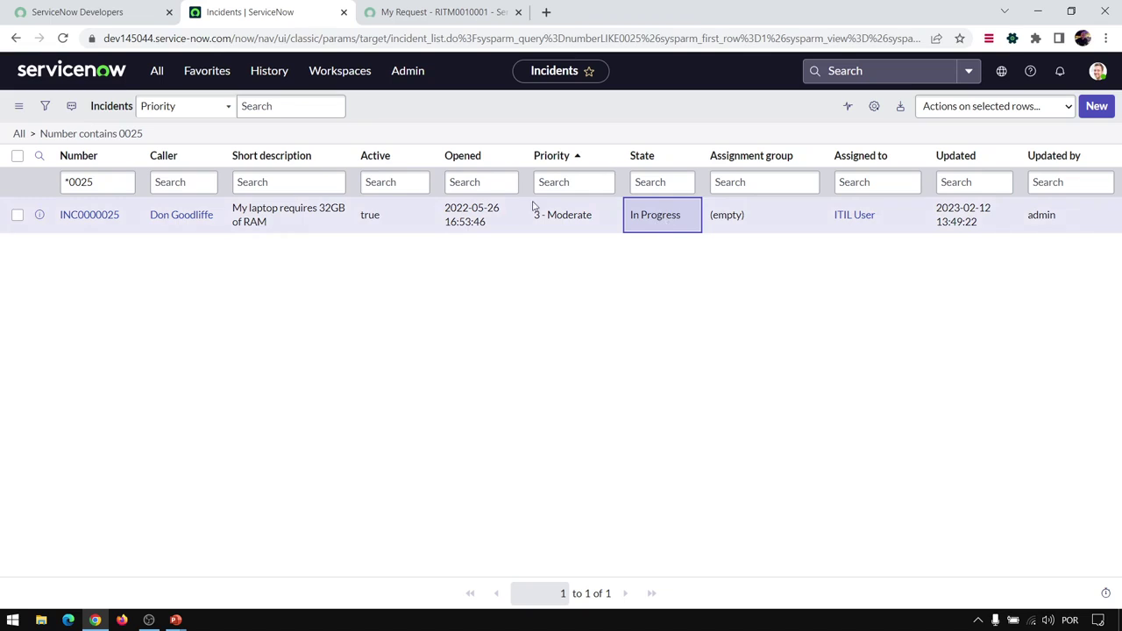
{"action": "left_click", "coordinate": [63, 37]}
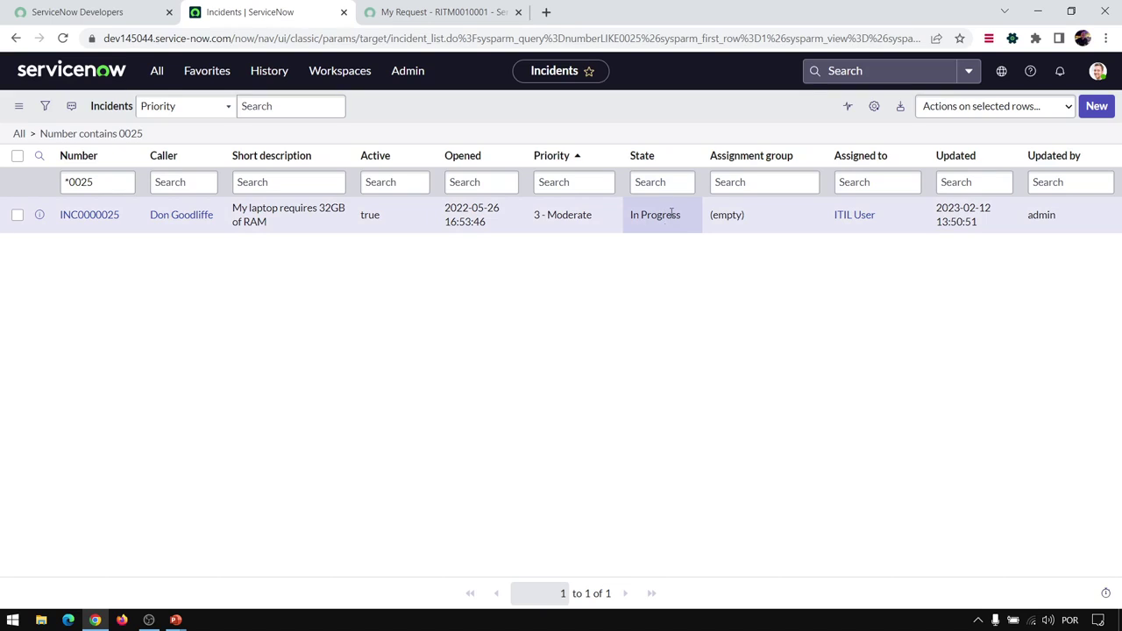
Personalize the incident list by adding the Impact column directly after Short description
{"action": "left_click", "coordinate": [111, 182]}
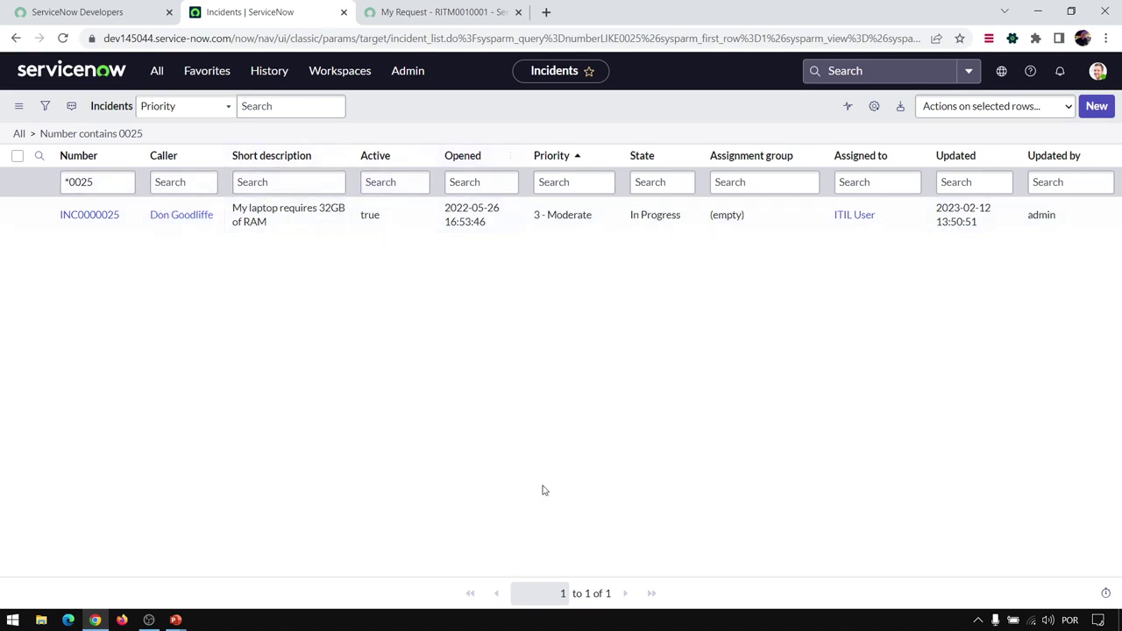
{"action": "left_click", "coordinate": [874, 106]}
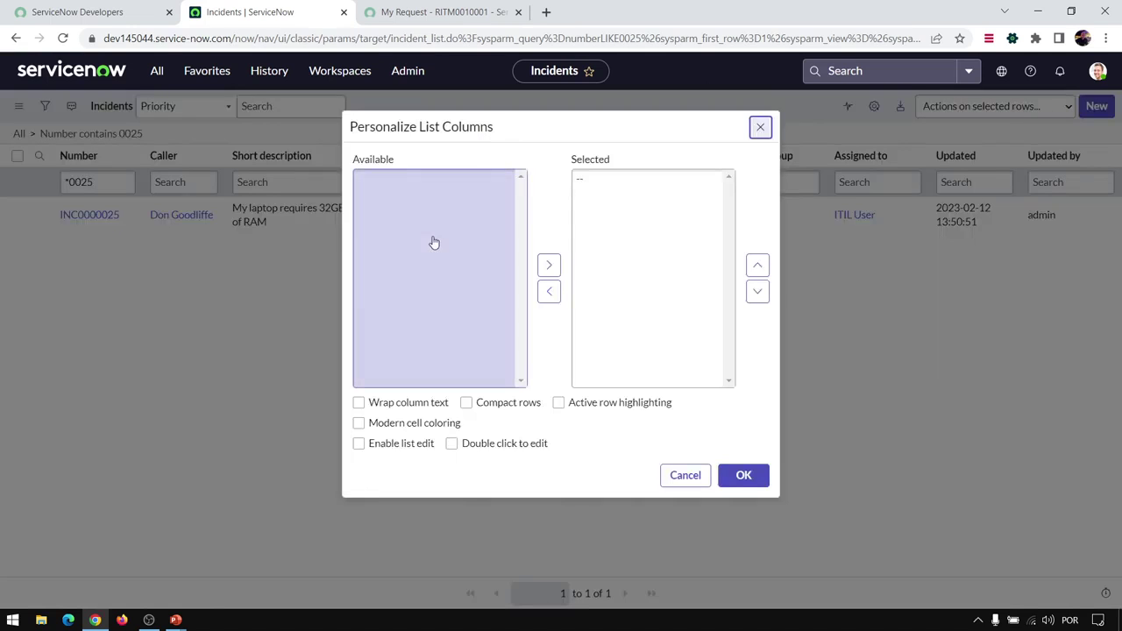
{"action": "left_click", "coordinate": [430, 219]}
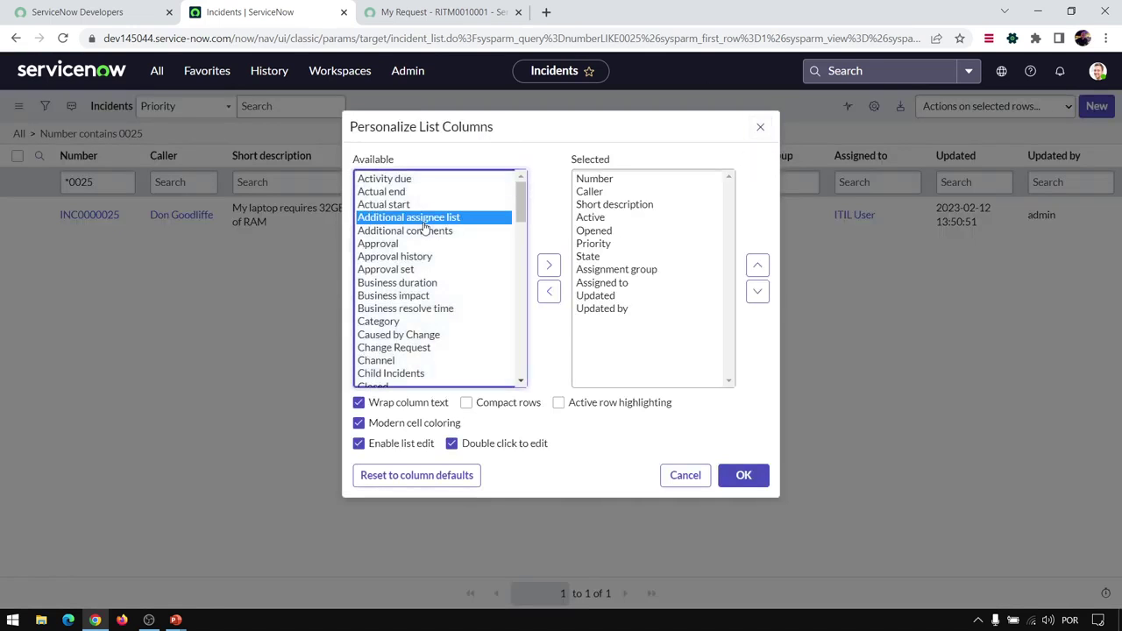
{"action": "key", "text": "i"}
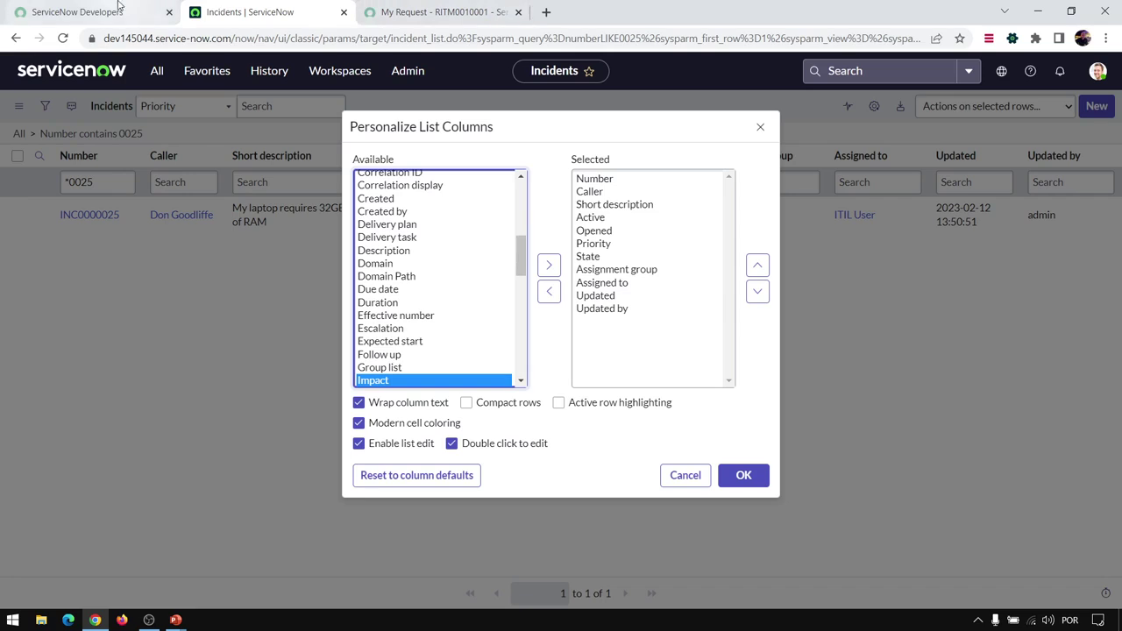
{"action": "left_click", "coordinate": [549, 265]}
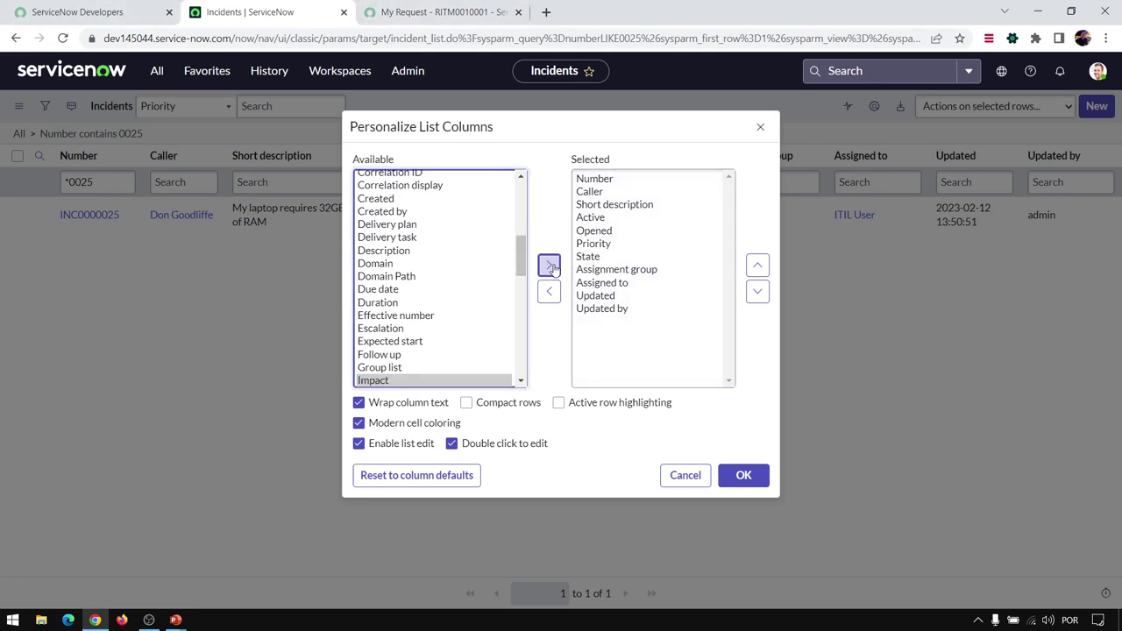
{"action": "left_click", "coordinate": [757, 265]}
{"action": "left_click", "coordinate": [758, 265]}
{"action": "left_click", "coordinate": [757, 264]}
{"action": "left_click", "coordinate": [758, 265]}
{"action": "left_click", "coordinate": [758, 265]}
{"action": "left_click", "coordinate": [758, 264]}
{"action": "left_click", "coordinate": [757, 264]}
{"action": "left_click", "coordinate": [758, 265]}
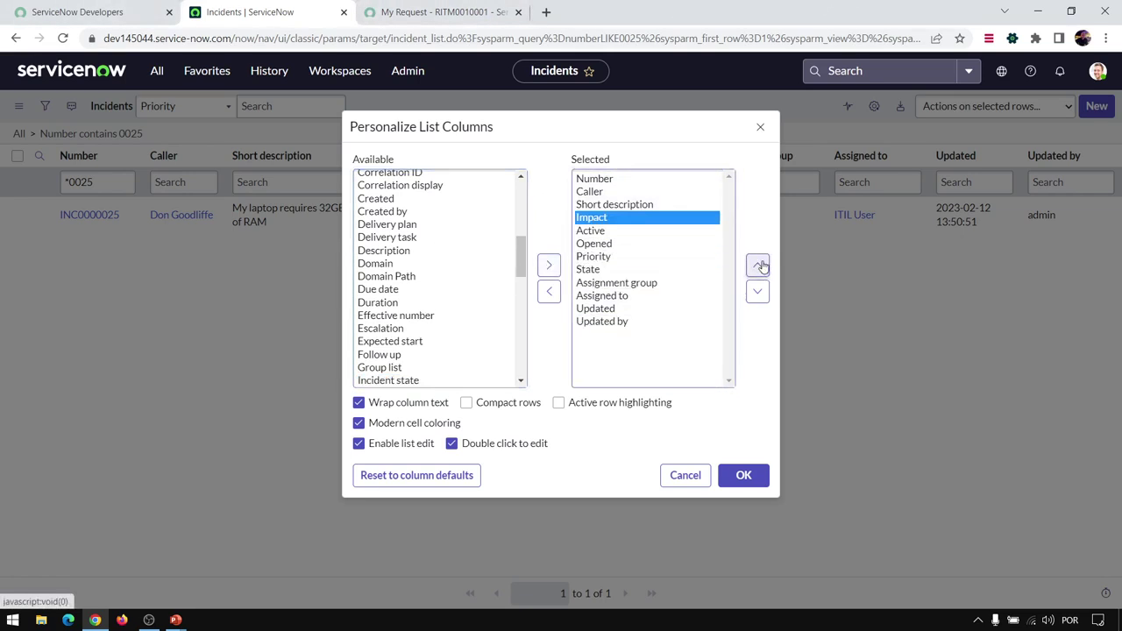
{"action": "left_click", "coordinate": [741, 477]}
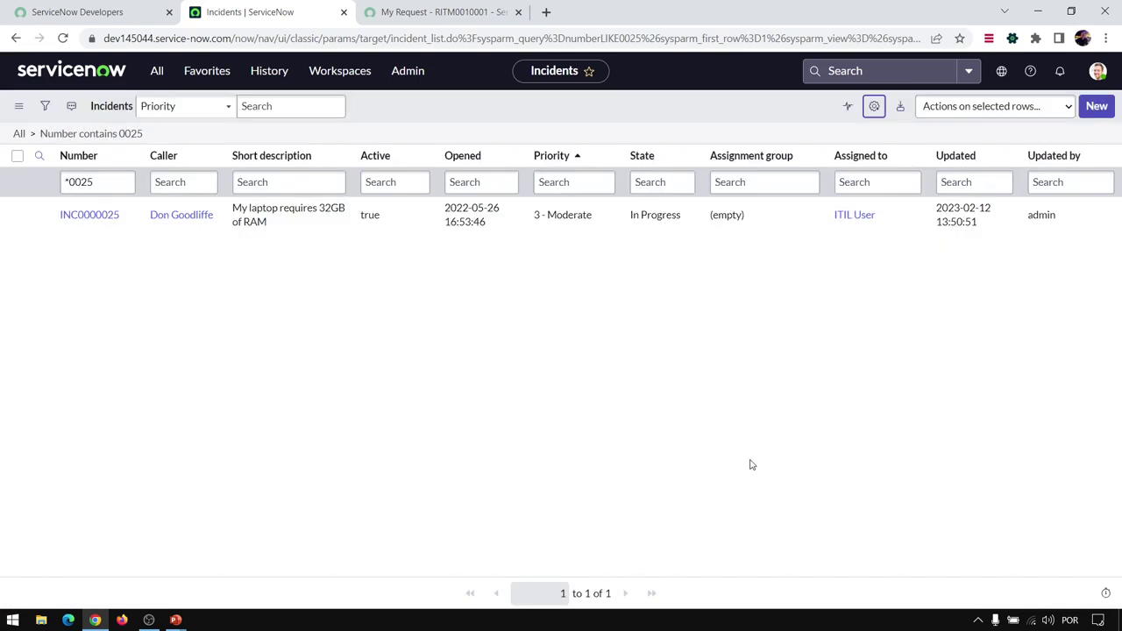
Set the Impact of INC0000025 to 1 - High directly in the list, and reload the page
{"action": "double_click", "coordinate": [370, 215]}
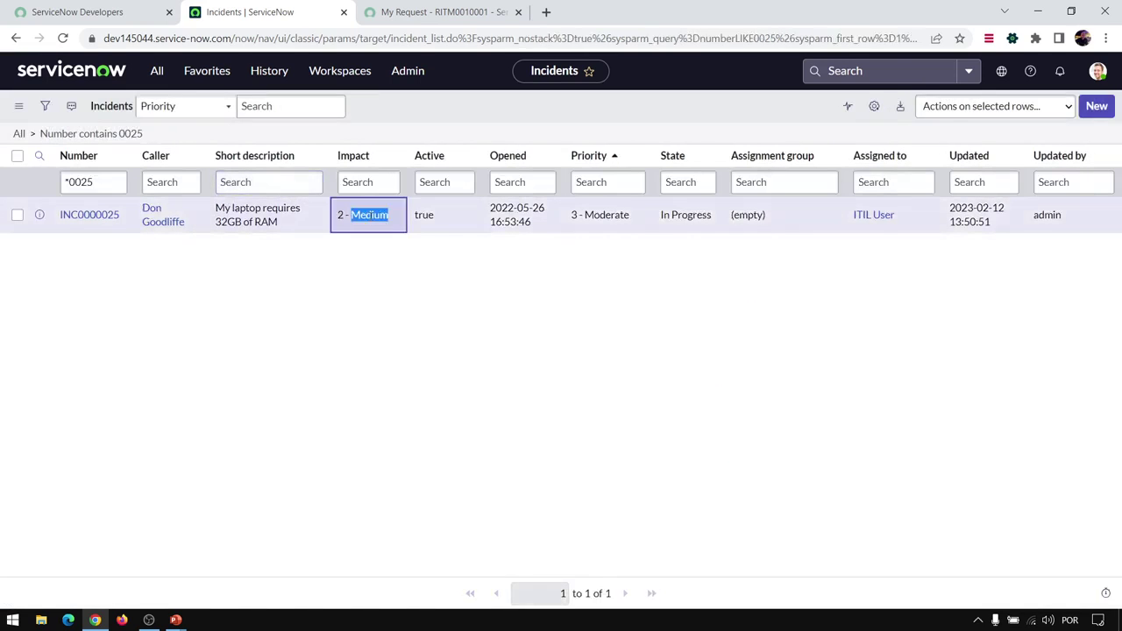
{"action": "left_click", "coordinate": [370, 216]}
{"action": "double_click", "coordinate": [371, 219]}
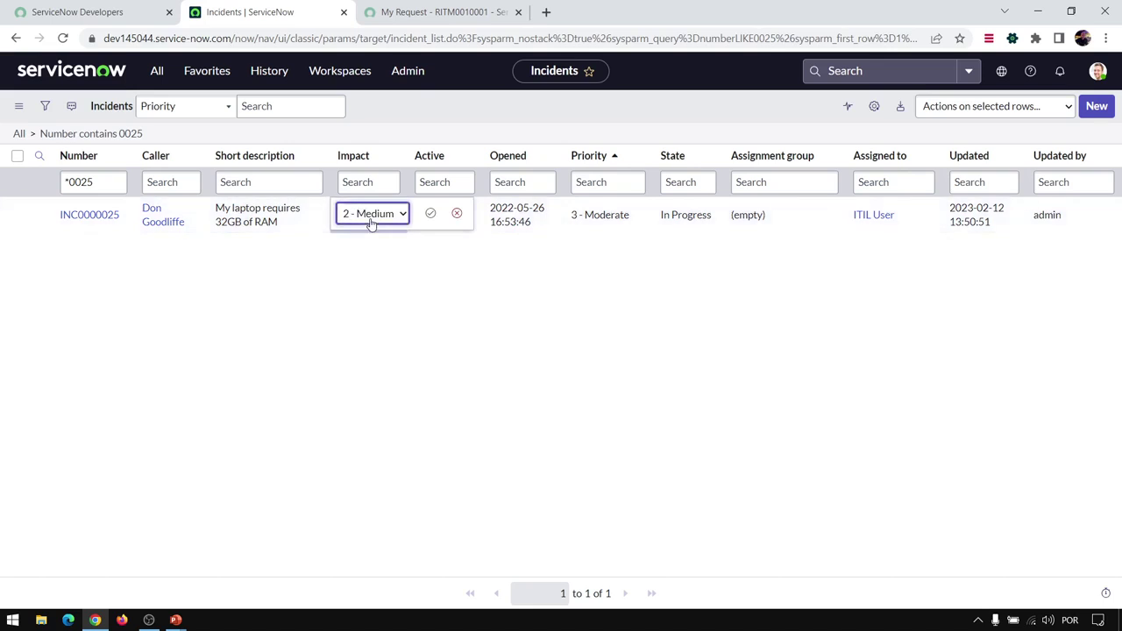
{"action": "left_click", "coordinate": [371, 218]}
{"action": "left_click", "coordinate": [383, 244]}
{"action": "left_click", "coordinate": [377, 218]}
{"action": "left_click", "coordinate": [377, 232]}
{"action": "left_click", "coordinate": [428, 215]}
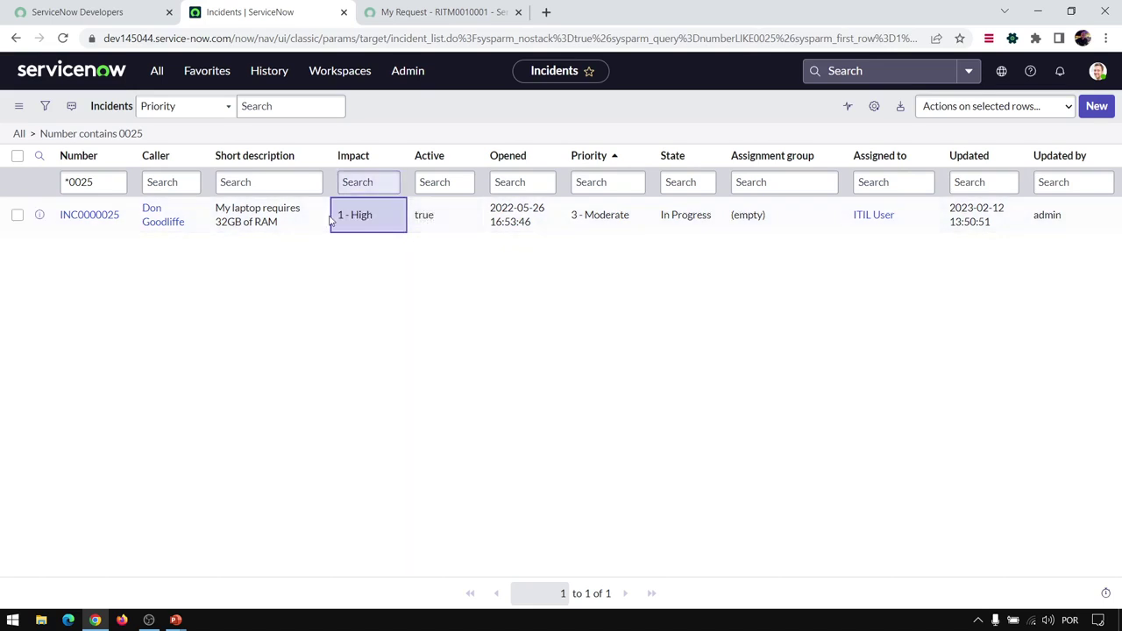
{"action": "left_click", "coordinate": [61, 38]}
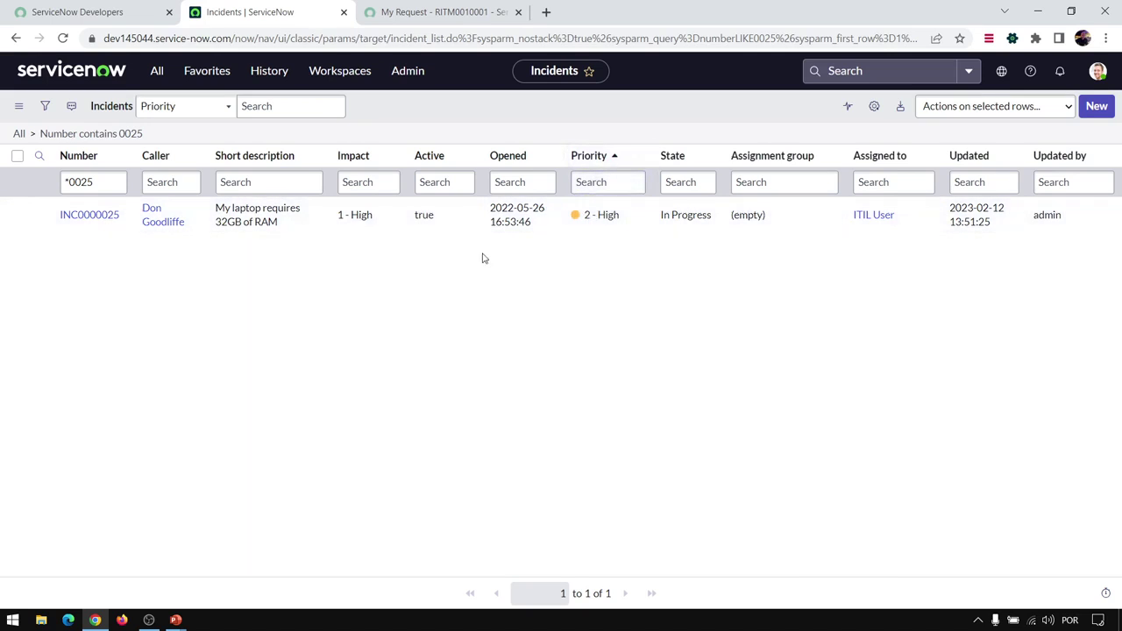
{"action": "left_click", "coordinate": [280, 224]}
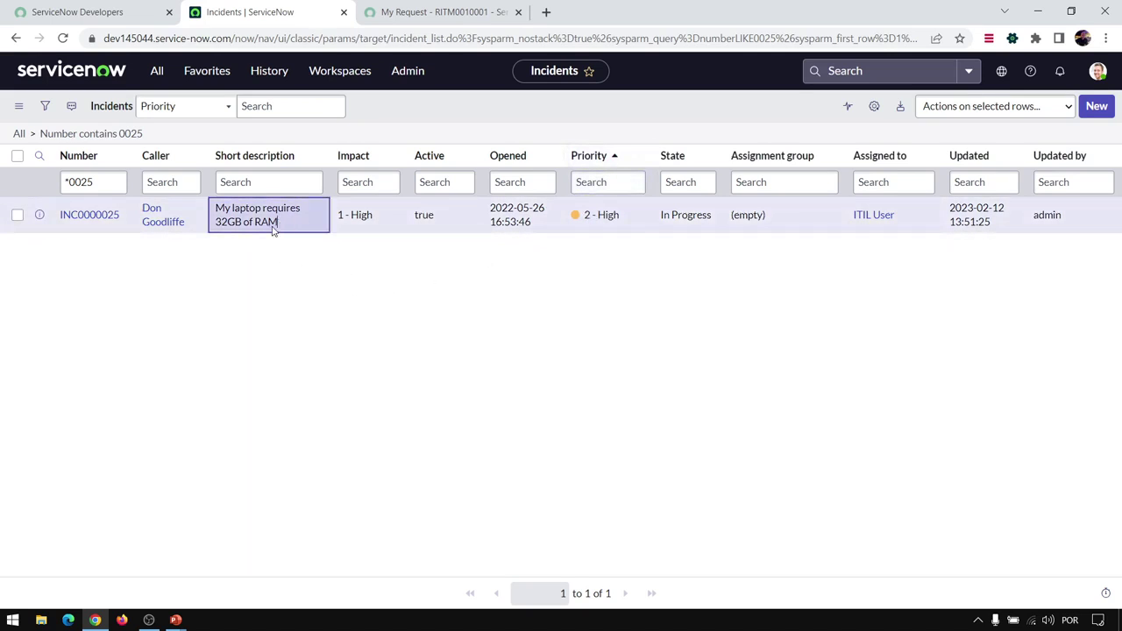
{"action": "double_click", "coordinate": [267, 220]}
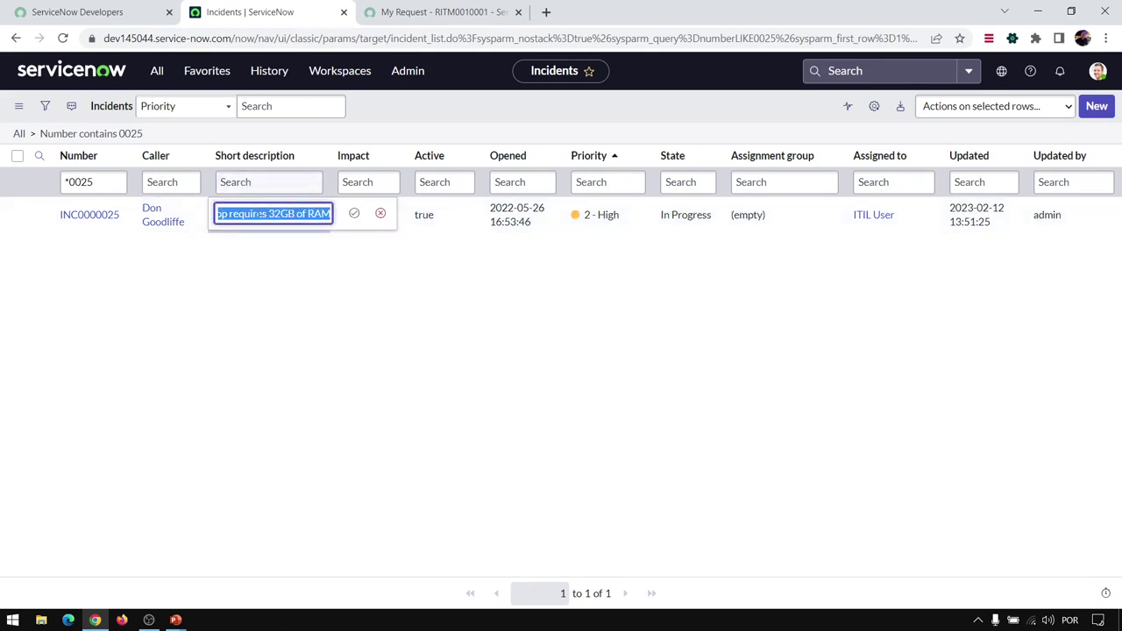
{"action": "left_click", "coordinate": [295, 214]}
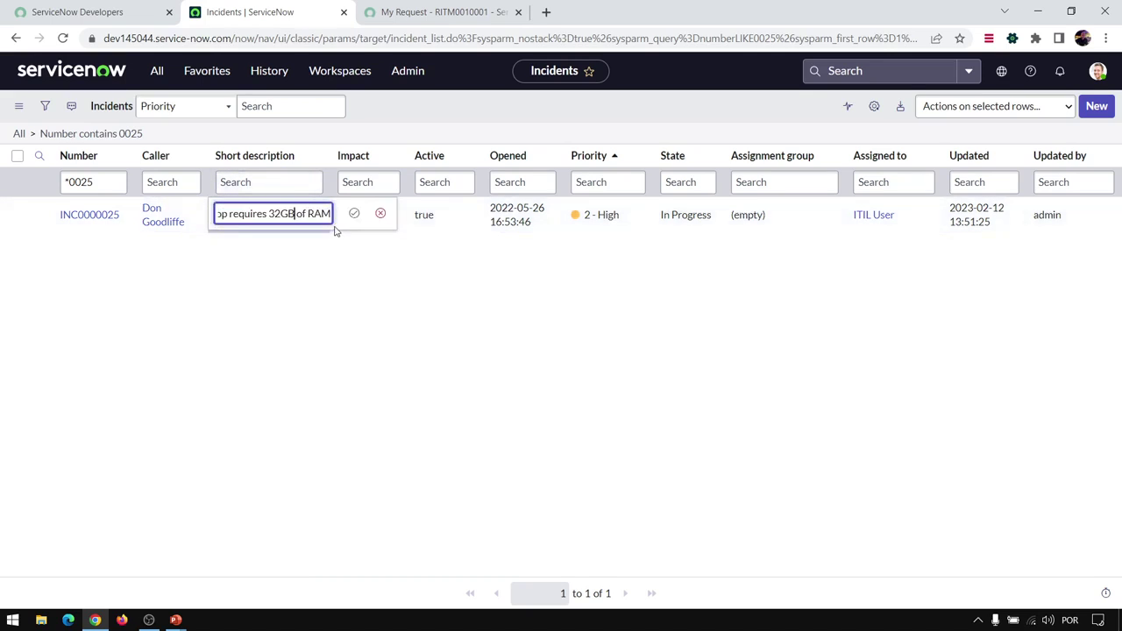
{"action": "left_click", "coordinate": [381, 215]}
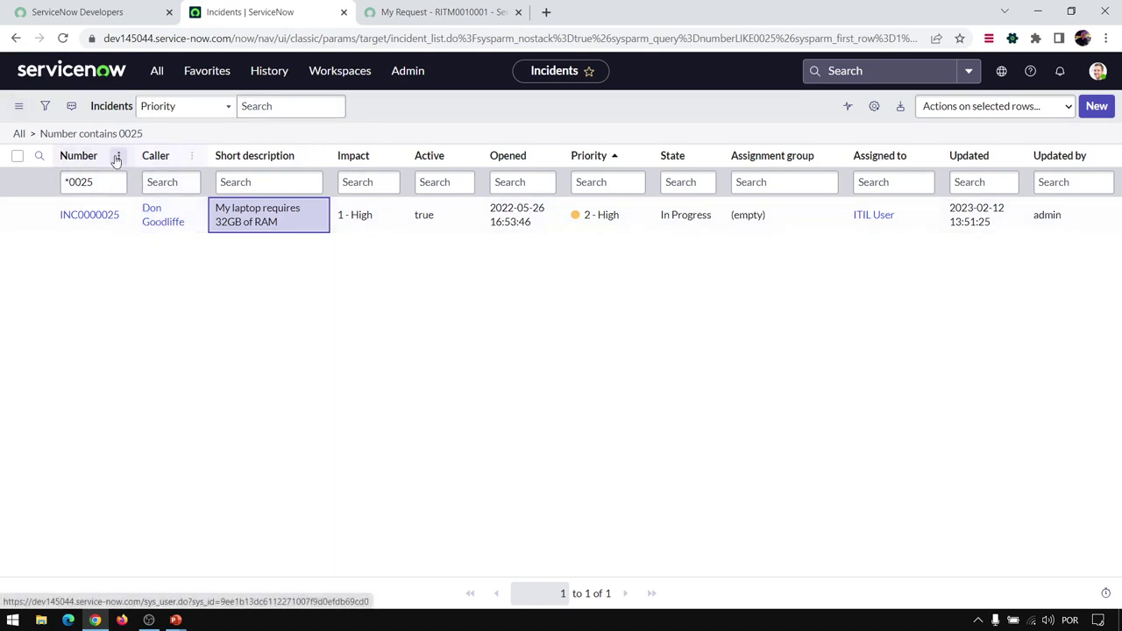
Clear the incident number filter, and personalize the list by adding the Tags column directly after Number
{"action": "left_click", "coordinate": [19, 133]}
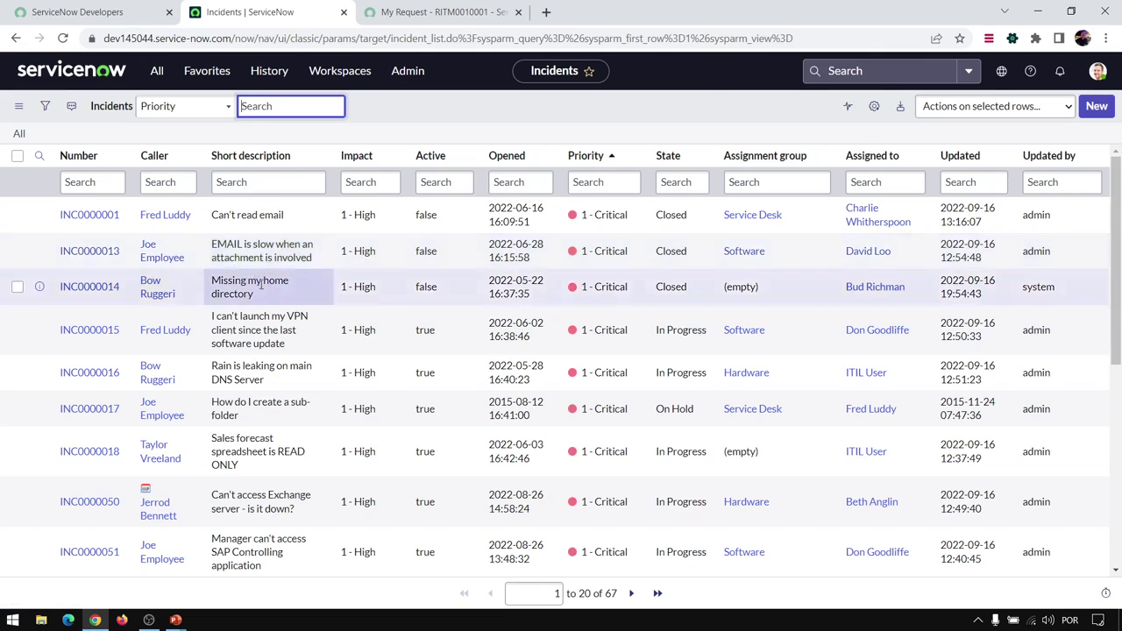
{"action": "left_click", "coordinate": [874, 106]}
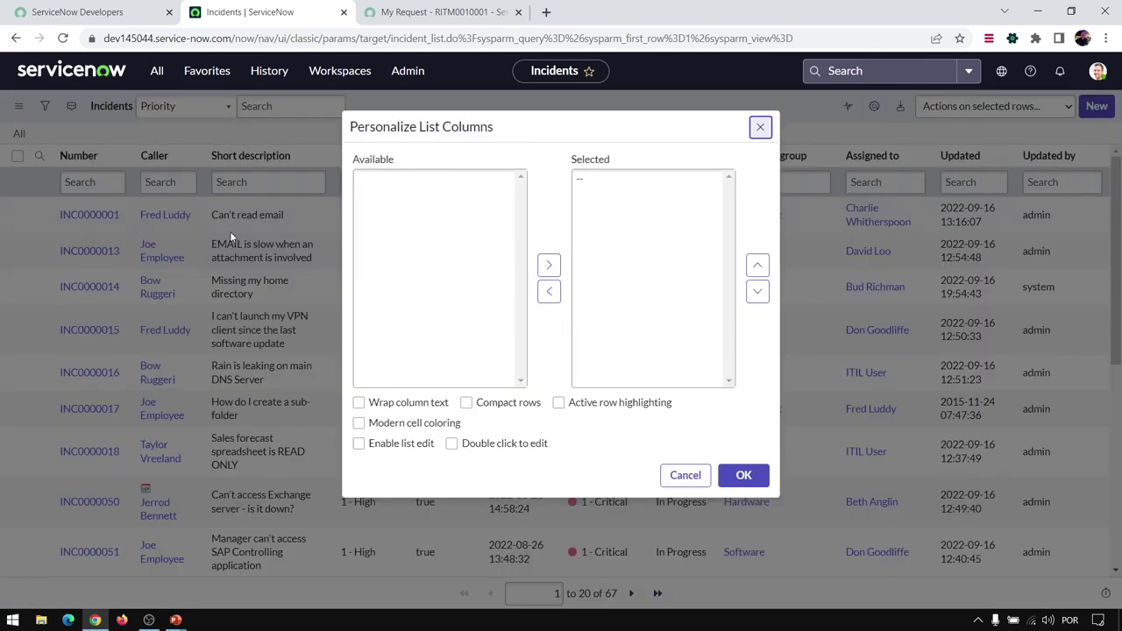
{"action": "key", "text": "t"}
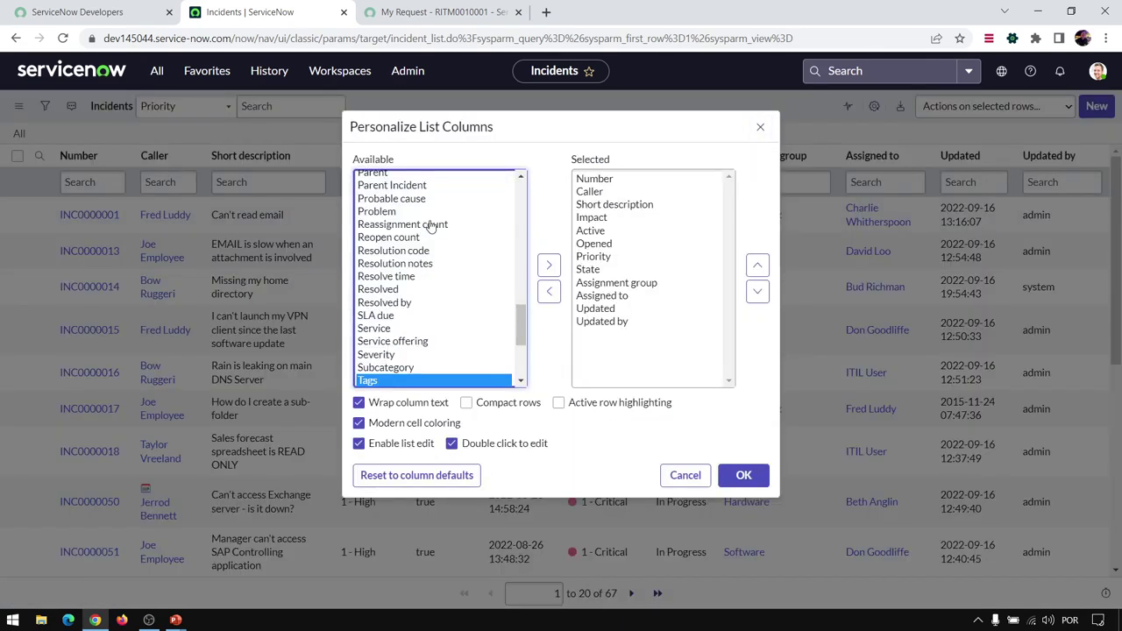
{"action": "left_click", "coordinate": [548, 264]}
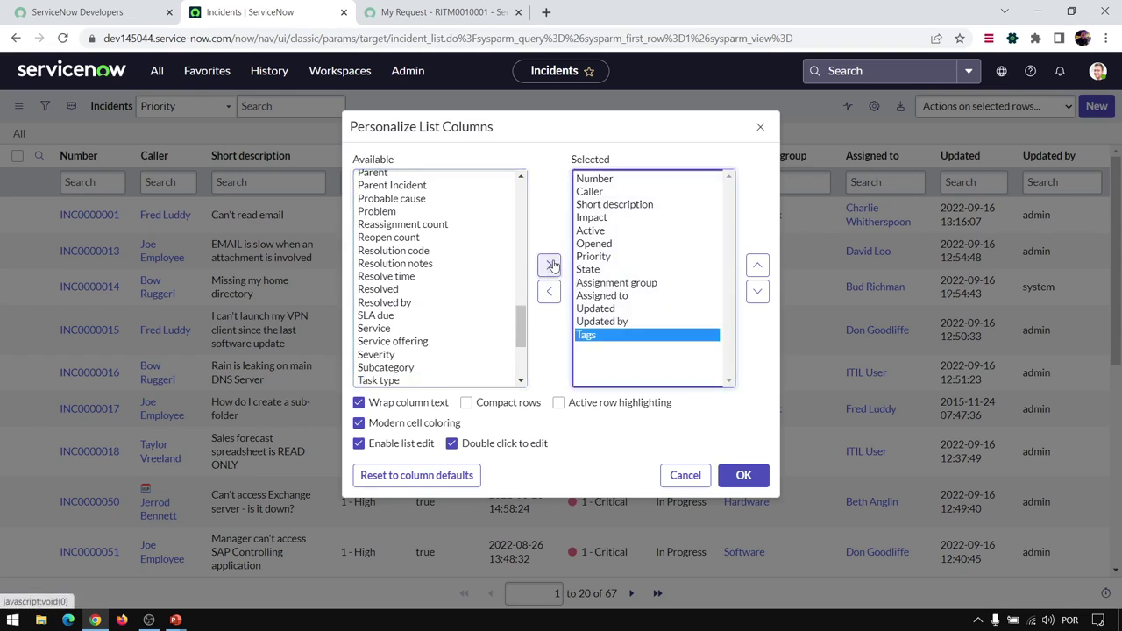
{"action": "left_click", "coordinate": [757, 266]}
{"action": "double_click", "coordinate": [757, 268]}
{"action": "left_click", "coordinate": [757, 269]}
{"action": "double_click", "coordinate": [758, 269]}
{"action": "double_click", "coordinate": [757, 269]}
{"action": "double_click", "coordinate": [756, 269]}
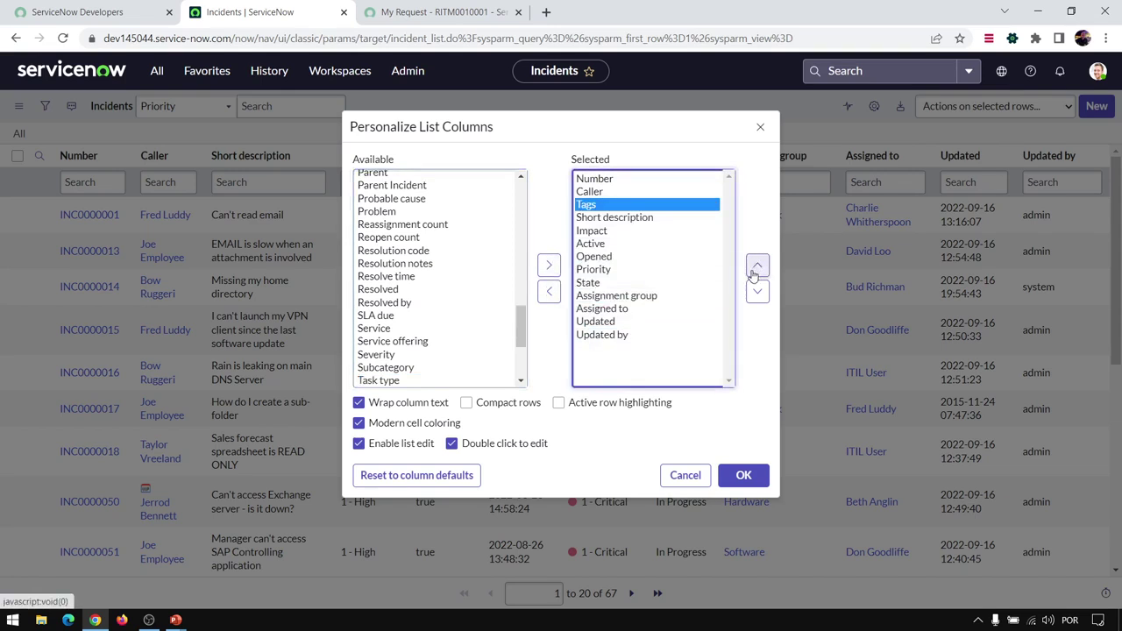
{"action": "left_click", "coordinate": [756, 269]}
{"action": "left_click", "coordinate": [763, 477]}
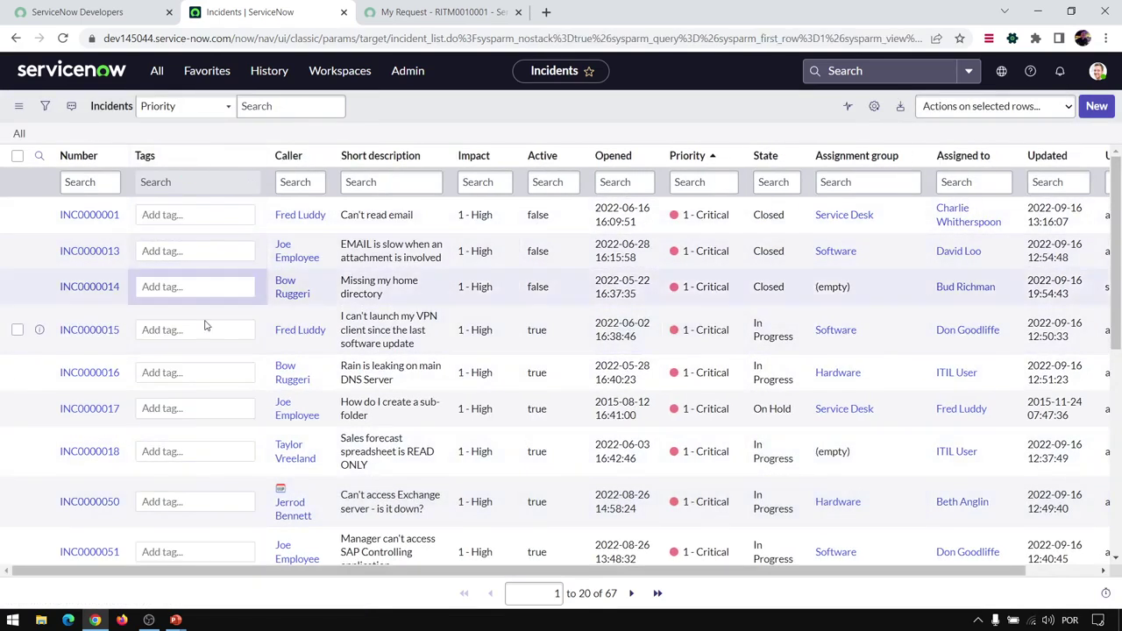
Check the existing tags suggested for "a" and "d" in the Tags cell of INC0000013, leaving the cell empty
{"action": "scroll", "coordinate": [200, 377], "scroll_direction": "down", "scroll_amount": 5}
{"action": "scroll", "coordinate": [200, 372], "scroll_direction": "up", "scroll_amount": 5}
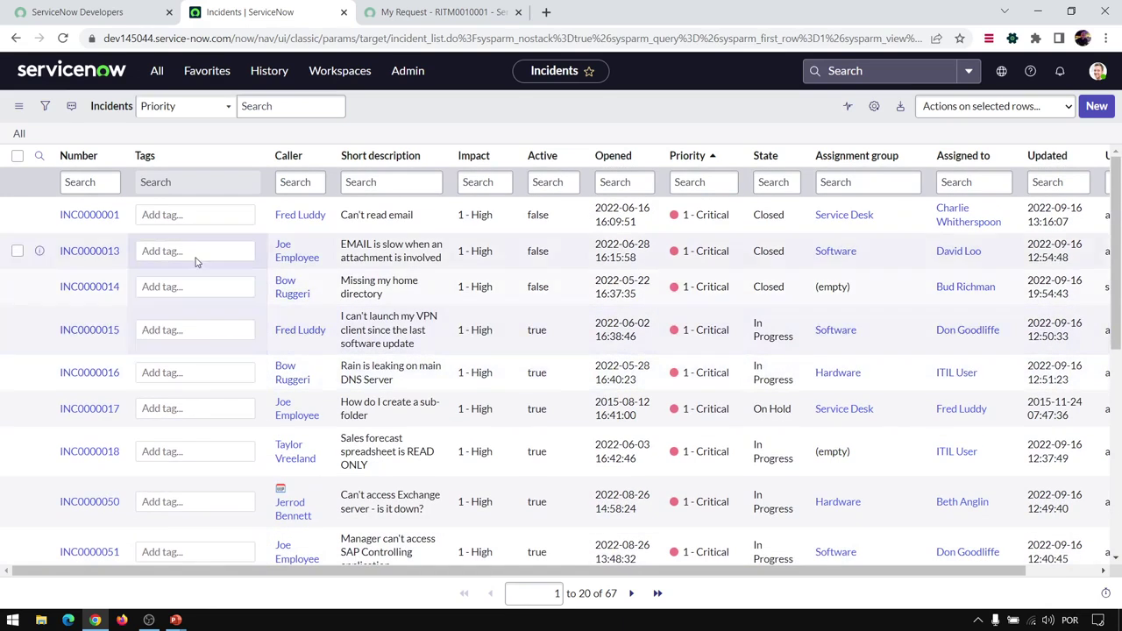
{"action": "left_click", "coordinate": [188, 253]}
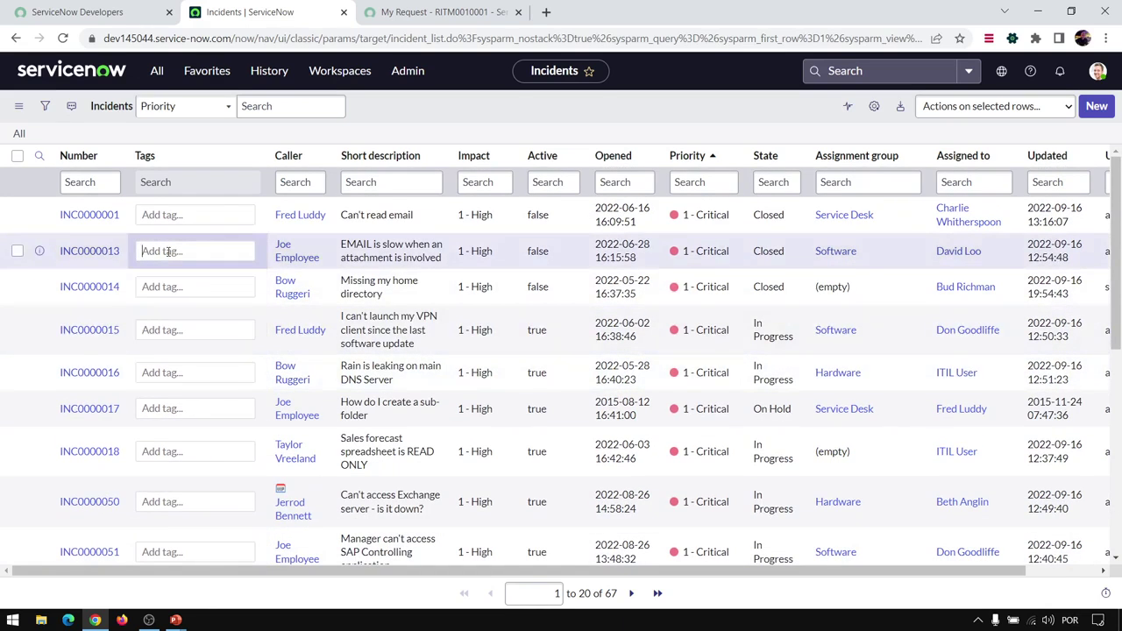
{"action": "type", "text": "a"}
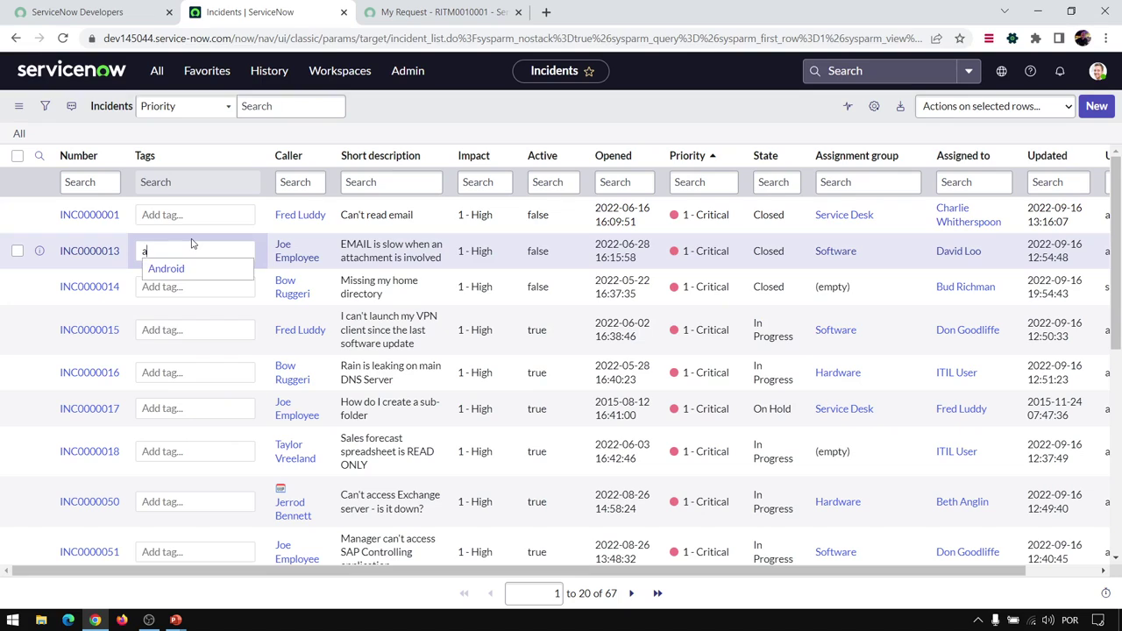
{"action": "key", "text": "BackSpace"}
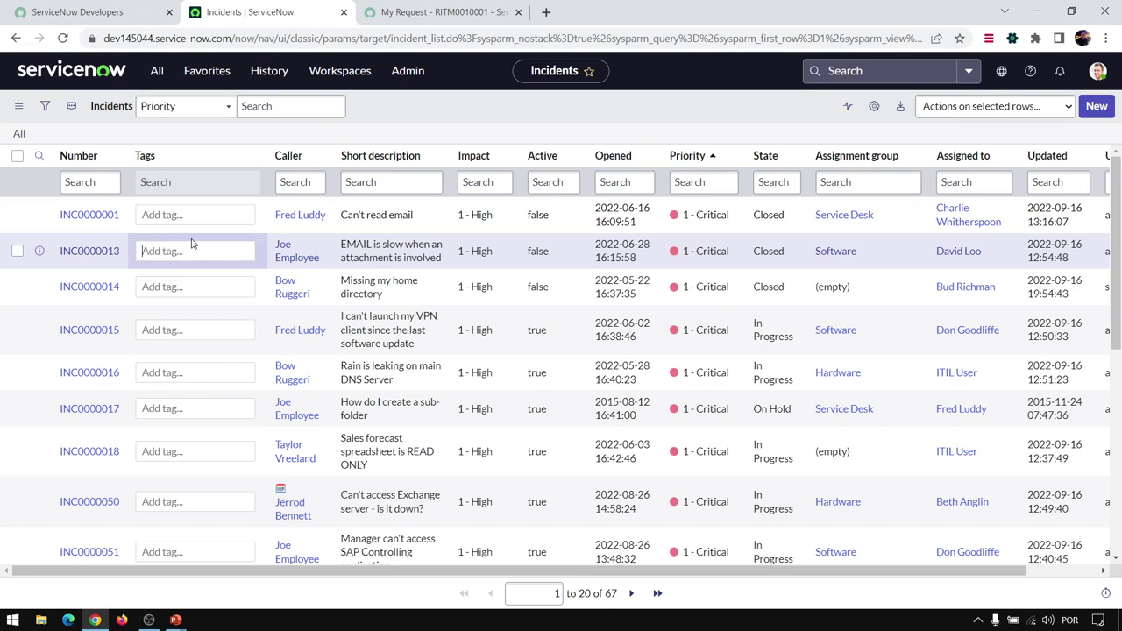
{"action": "type", "text": "A"}
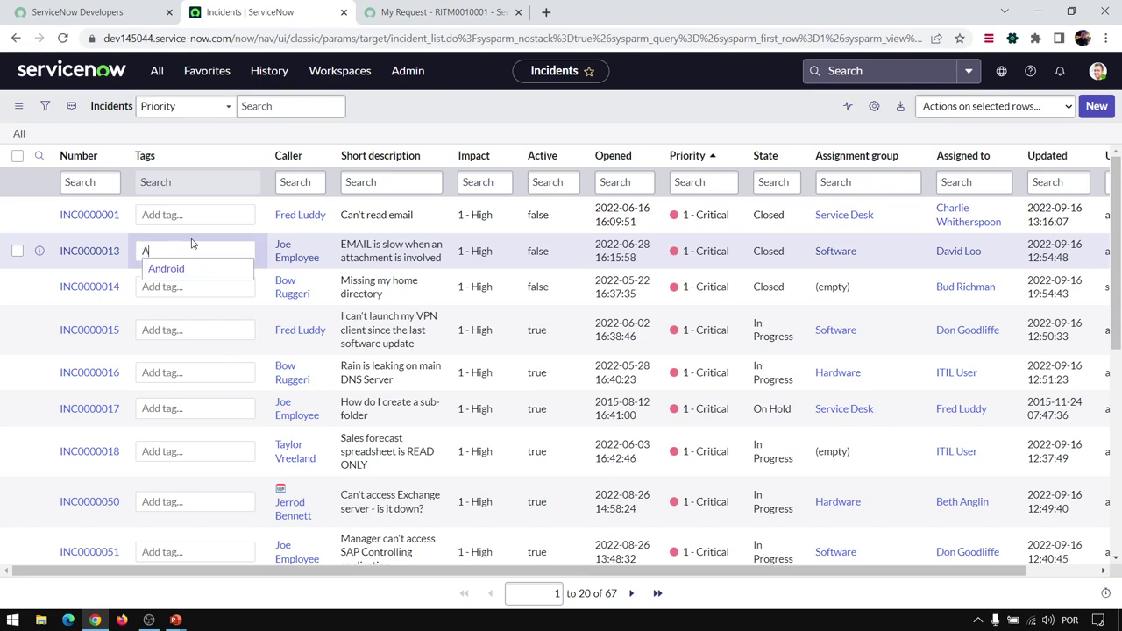
{"action": "key", "text": "BackSpace"}
{"action": "type", "text": "d"}
{"action": "key", "text": "BackSpace"}
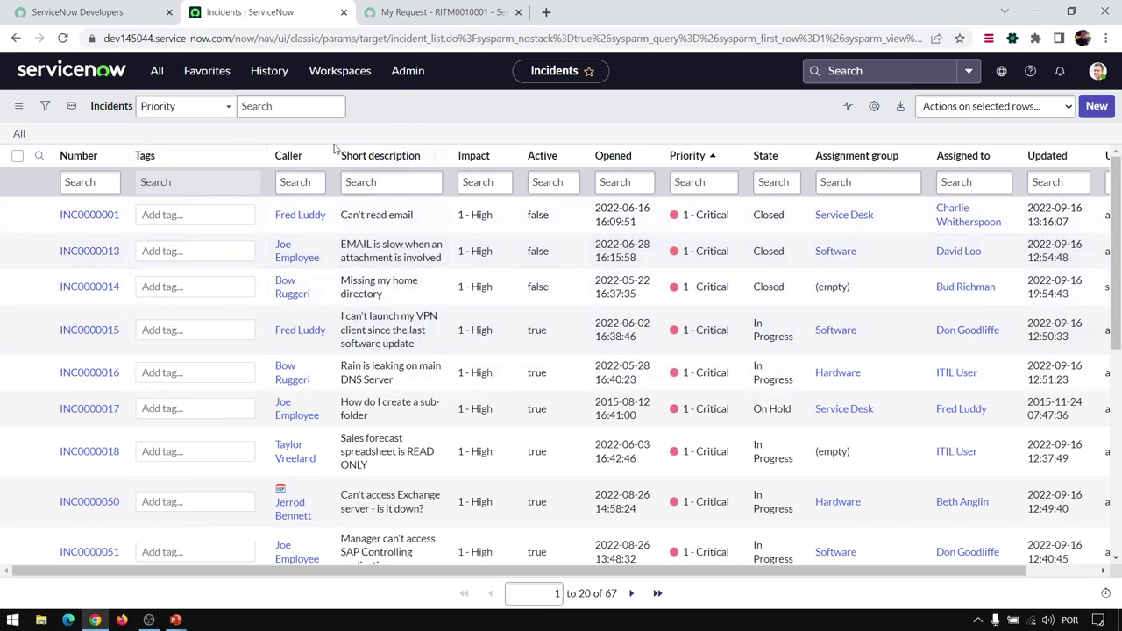
Assign the existing tags Android and Java to INC0000013 from the list
{"action": "right_click", "coordinate": [361, 249]}
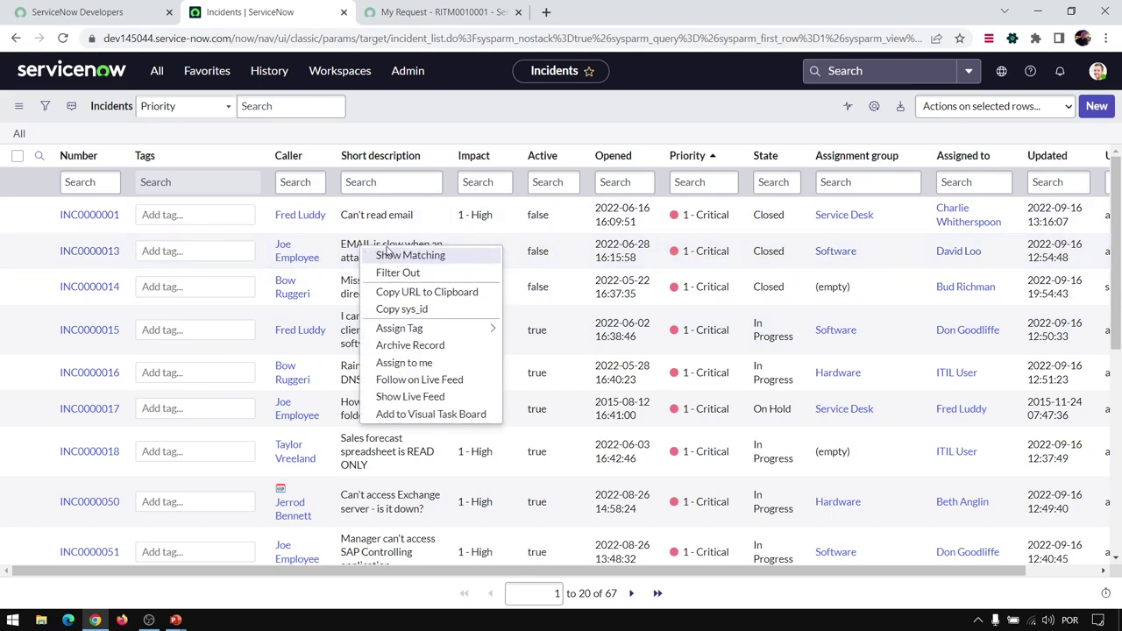
{"action": "mouse_move", "coordinate": [429, 330]}
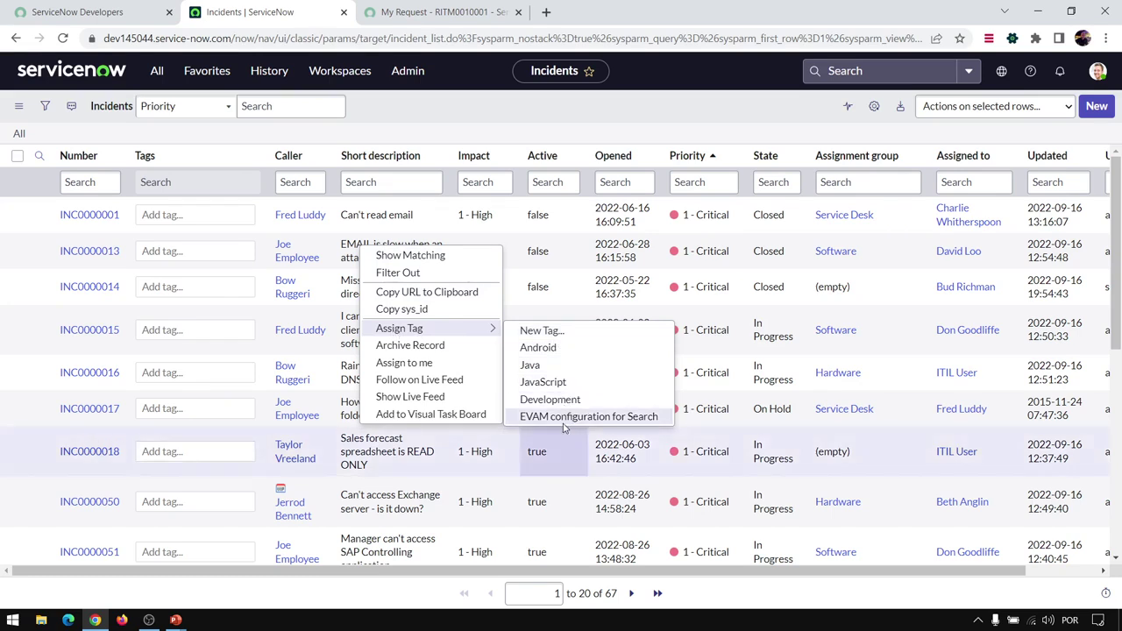
{"action": "left_click", "coordinate": [557, 349]}
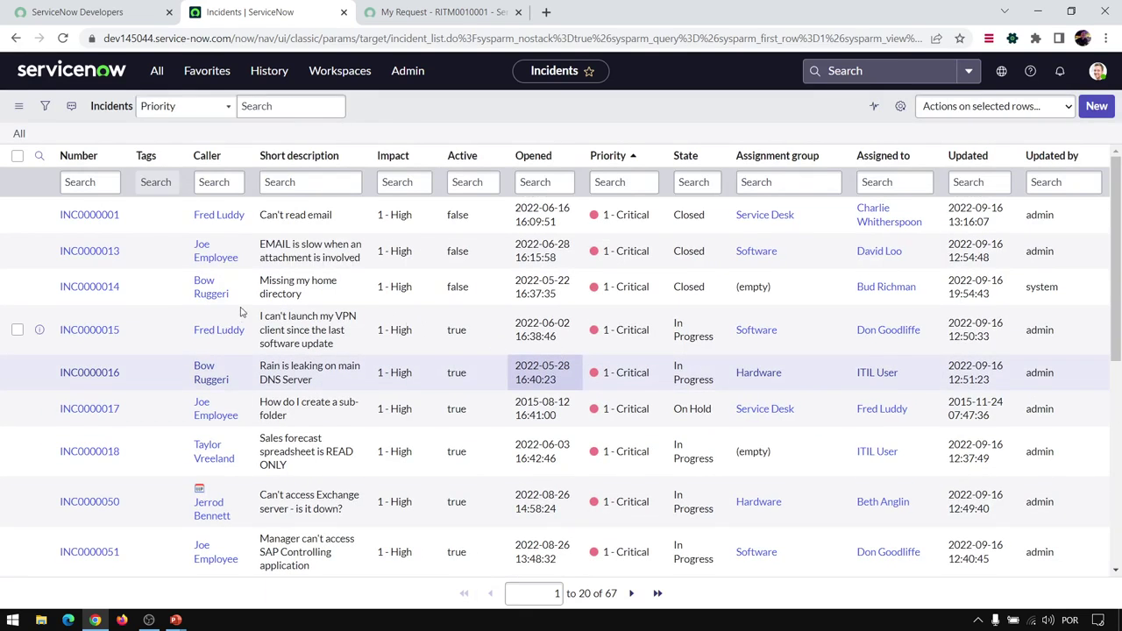
{"action": "left_click", "coordinate": [149, 157]}
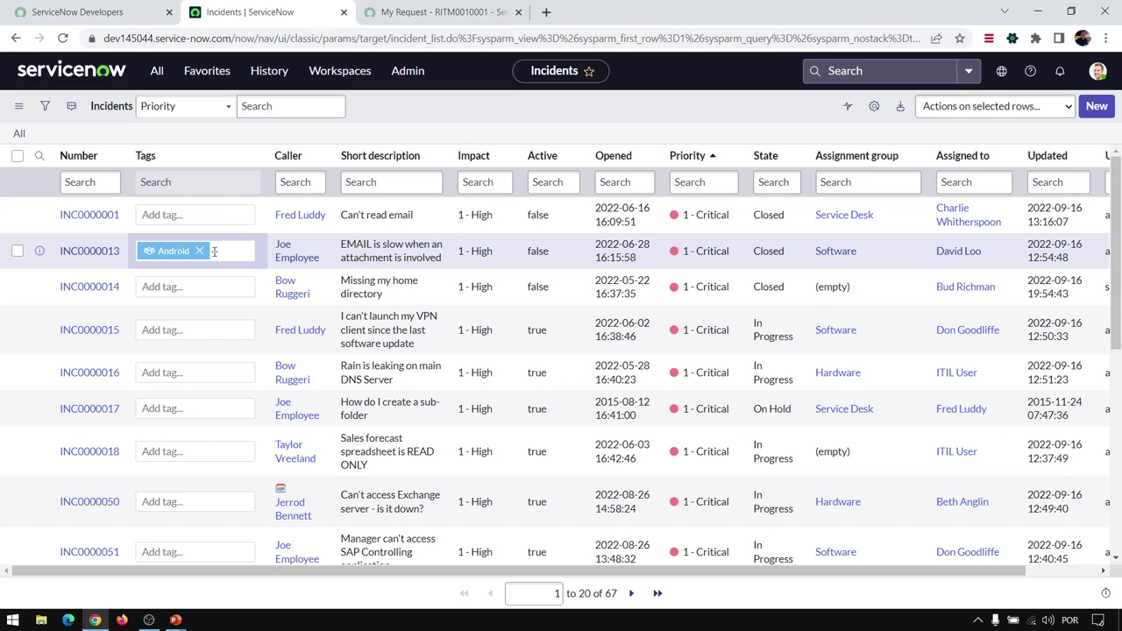
{"action": "right_click", "coordinate": [379, 254]}
{"action": "mouse_move", "coordinate": [478, 334]}
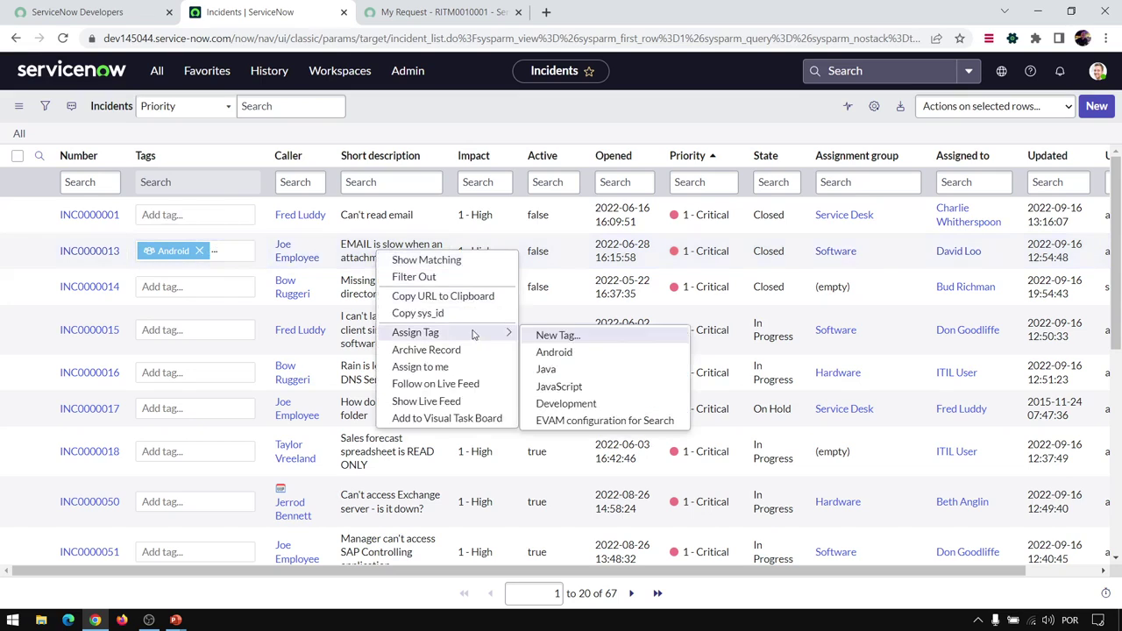
{"action": "left_click", "coordinate": [571, 369]}
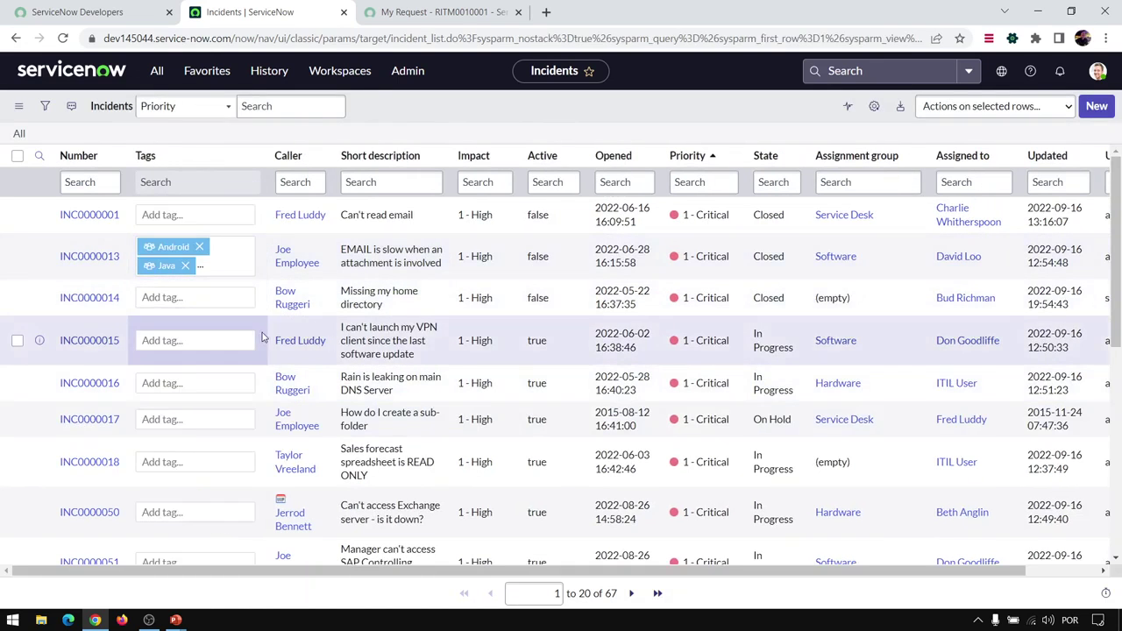
Assign the existing tag Development to INC0000014 from the list
{"action": "right_click", "coordinate": [393, 300]}
{"action": "mouse_move", "coordinate": [487, 380]}
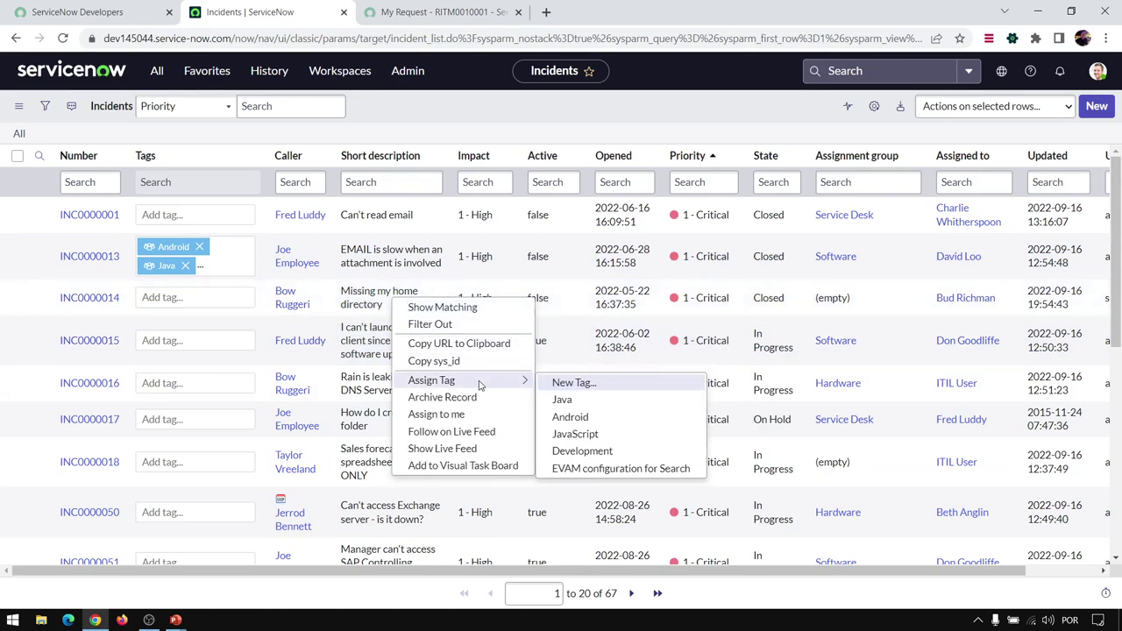
{"action": "left_click", "coordinate": [589, 449]}
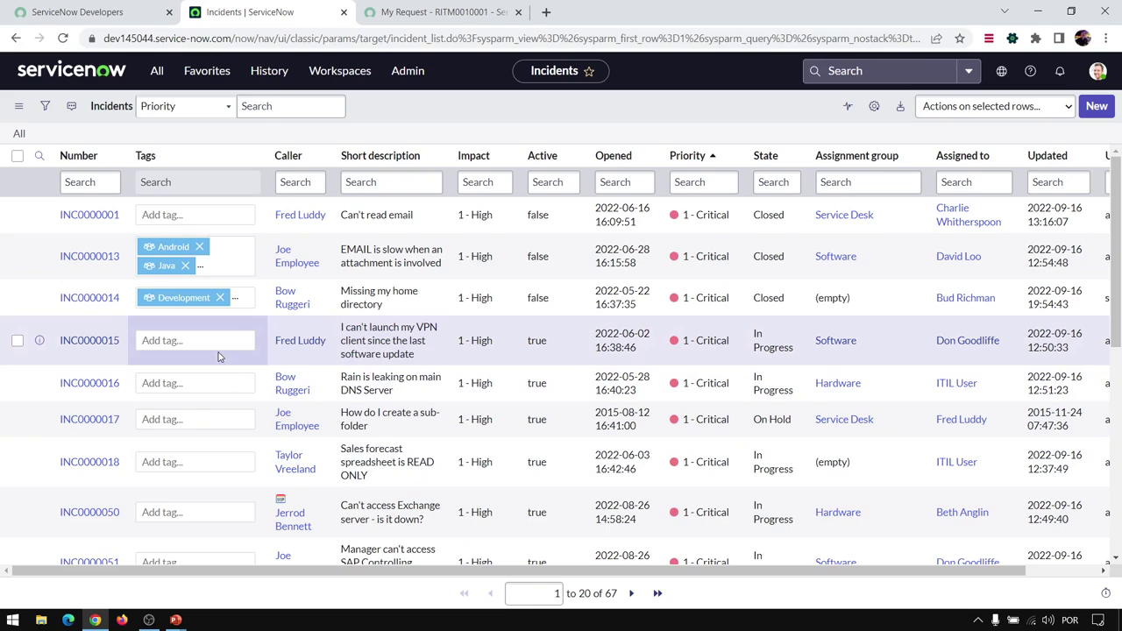
Create a new tag named VPN, viewable only by Me, and assign it to INC0000015
{"action": "right_click", "coordinate": [376, 347]}
{"action": "mouse_move", "coordinate": [462, 428]}
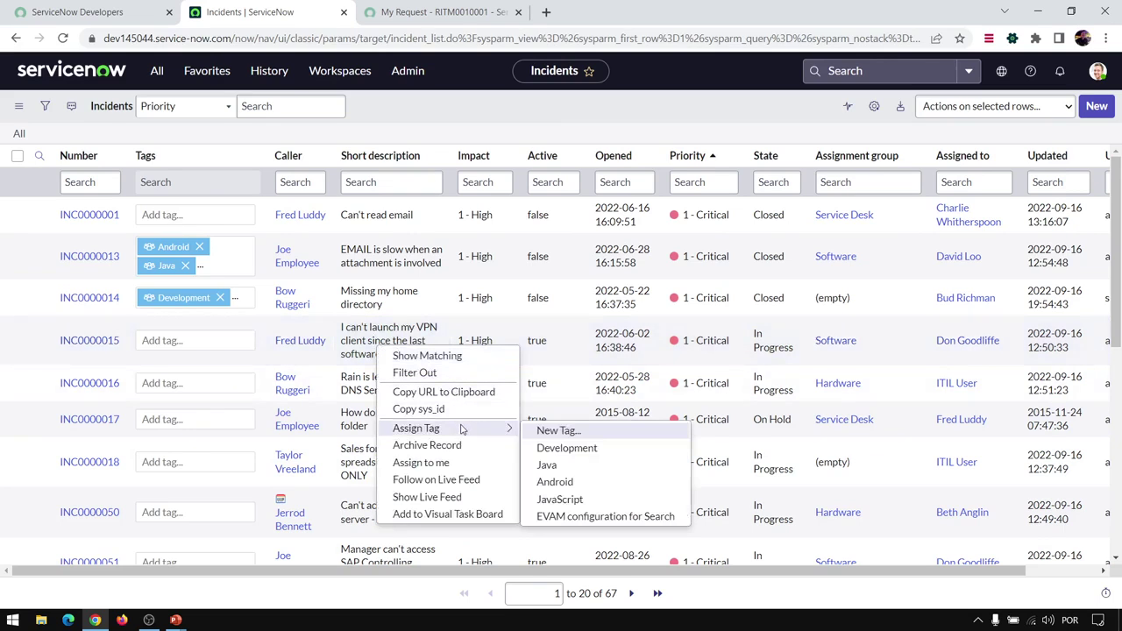
{"action": "left_click", "coordinate": [558, 431]}
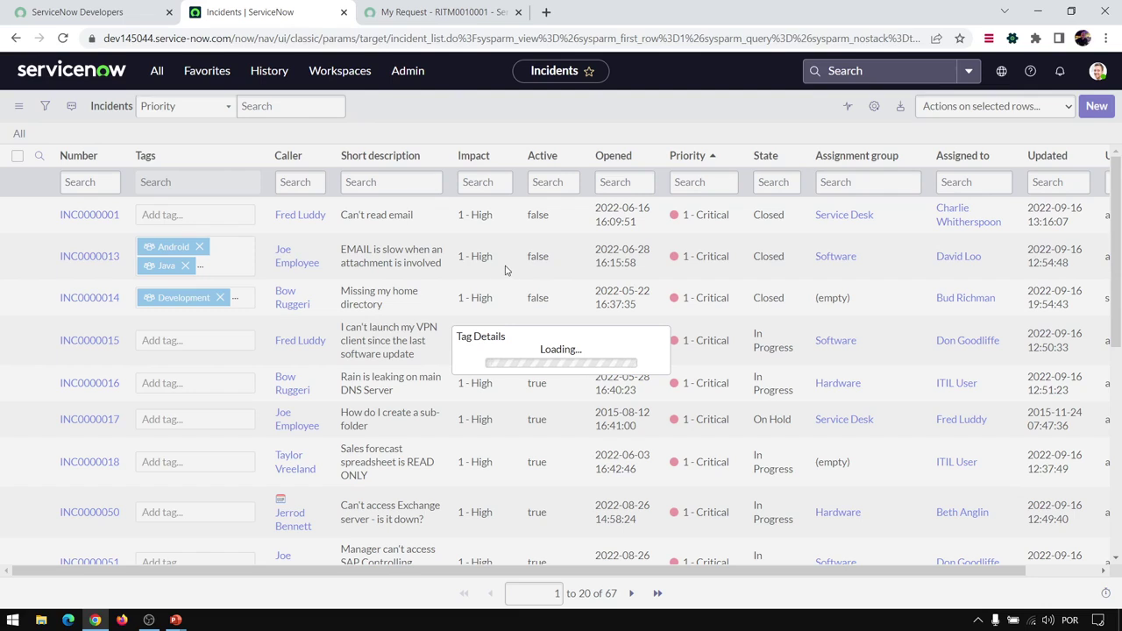
{"action": "left_click", "coordinate": [518, 322]}
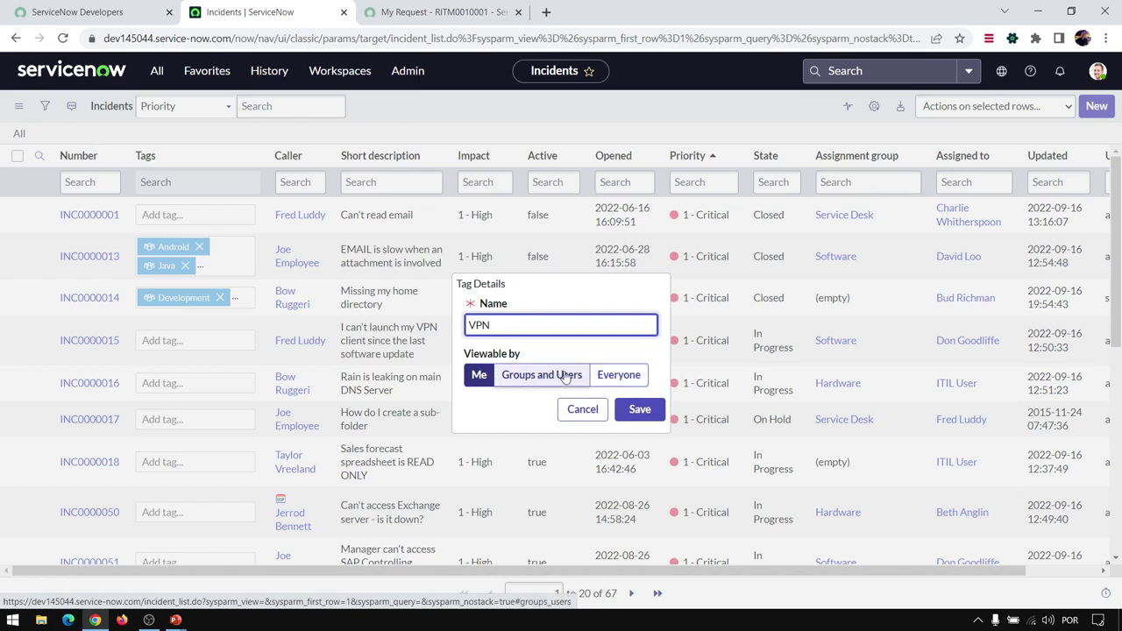
{"action": "left_click", "coordinate": [640, 418]}
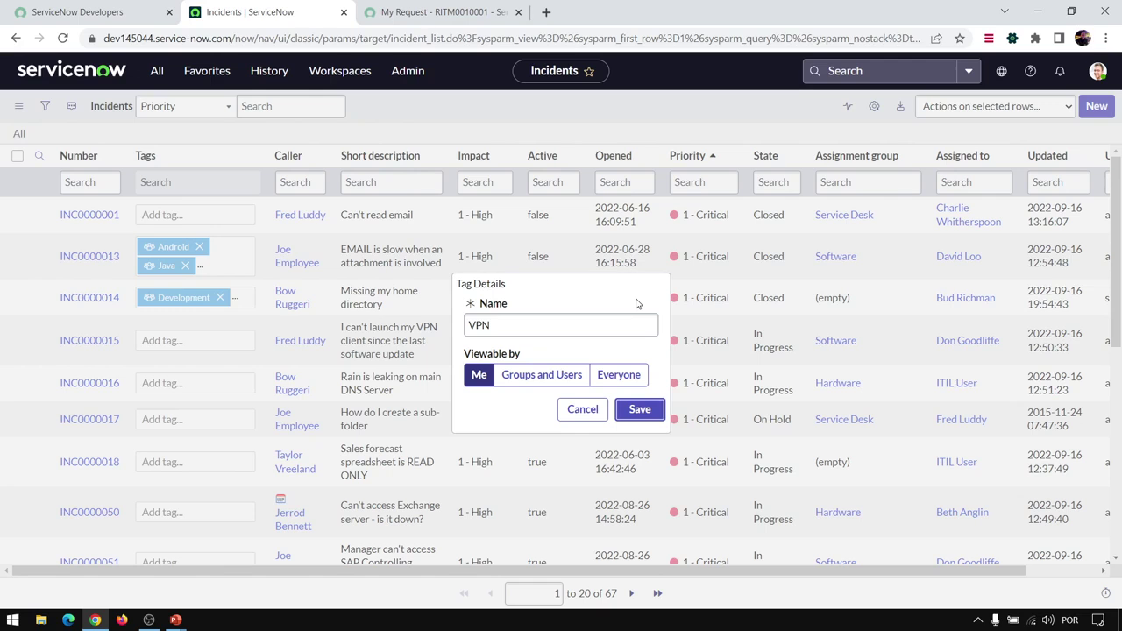
{"action": "left_click", "coordinate": [638, 412]}
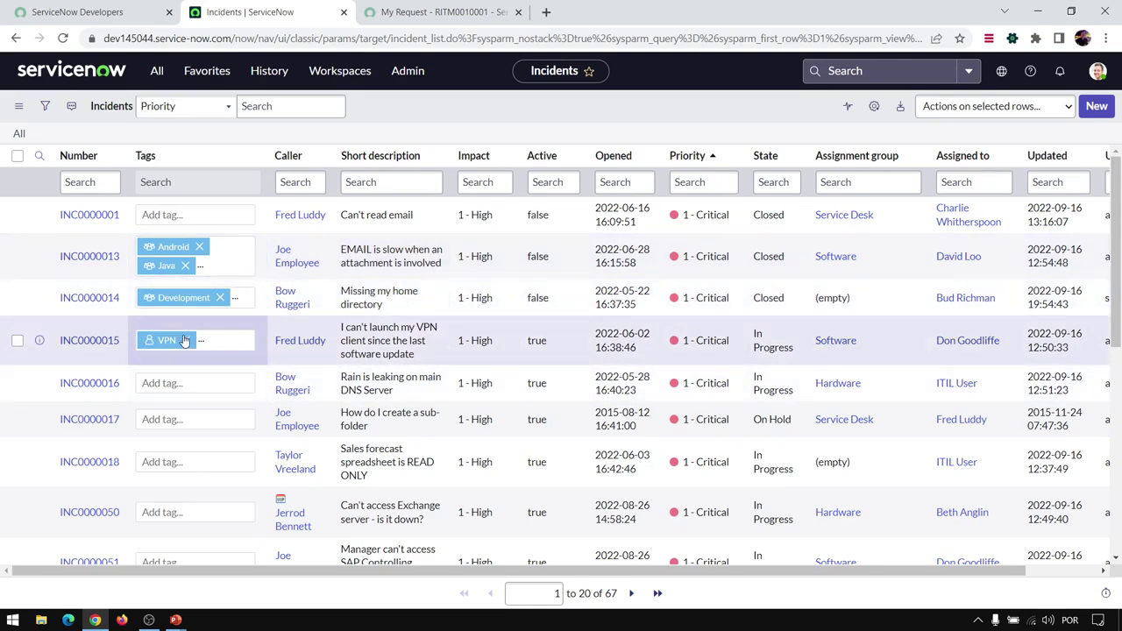
Examine the tags that can be assigned to INC0000016, and the tag actions offered for the selected row INC0000017
{"action": "right_click", "coordinate": [377, 403]}
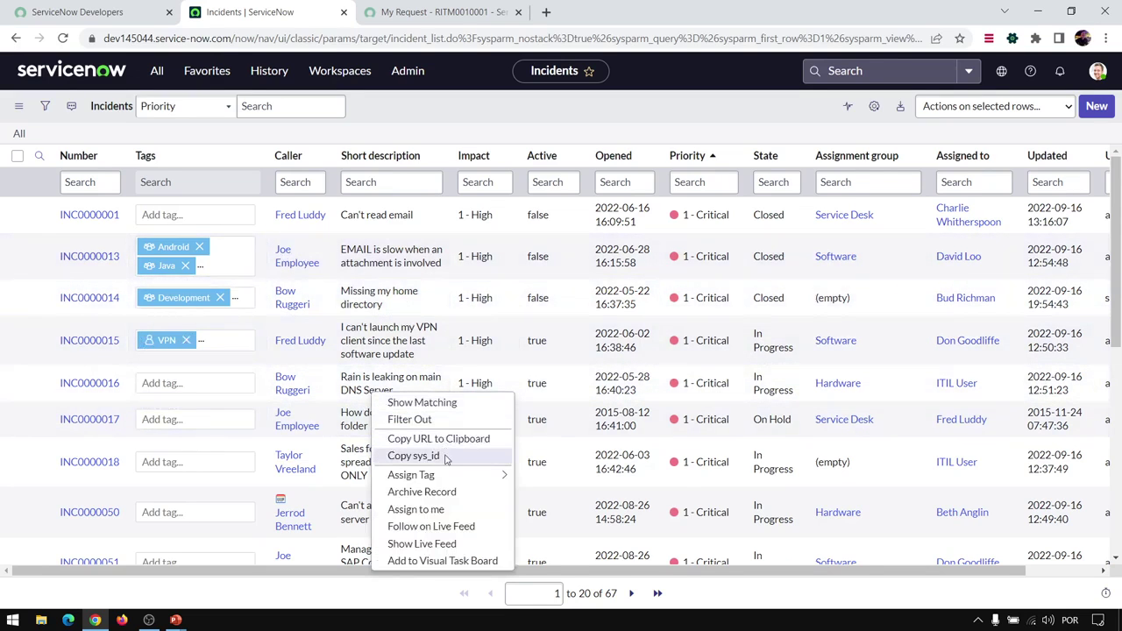
{"action": "mouse_move", "coordinate": [449, 477]}
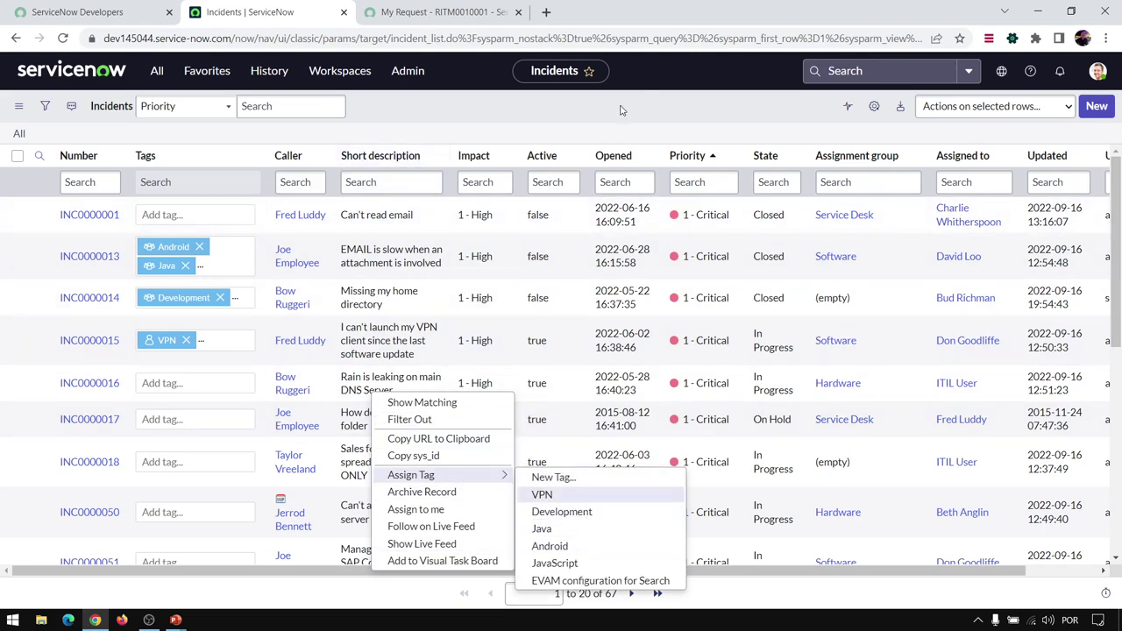
{"action": "left_click", "coordinate": [2, 348]}
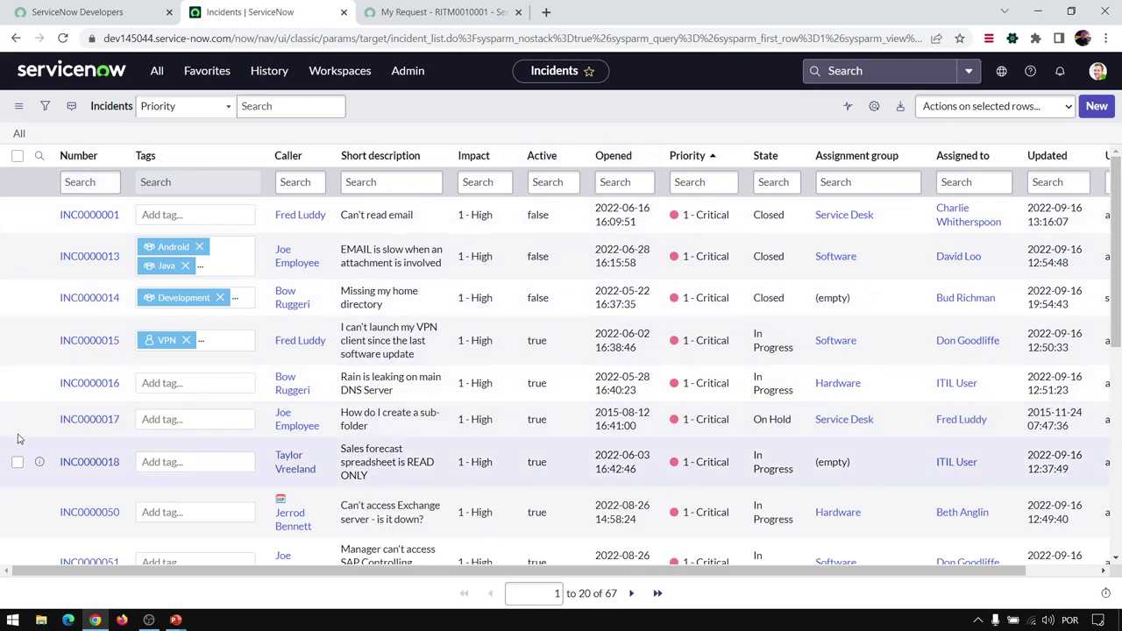
{"action": "left_click", "coordinate": [1022, 107]}
{"action": "scroll", "coordinate": [973, 351], "scroll_direction": "down", "scroll_amount": 2}
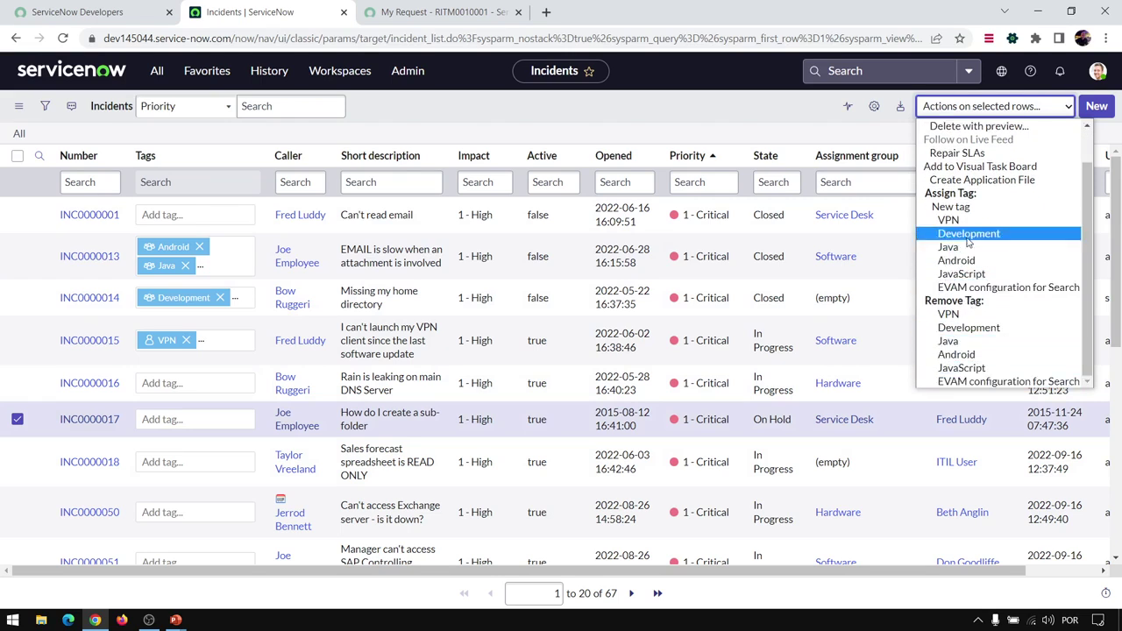
{"action": "left_click", "coordinate": [537, 111]}
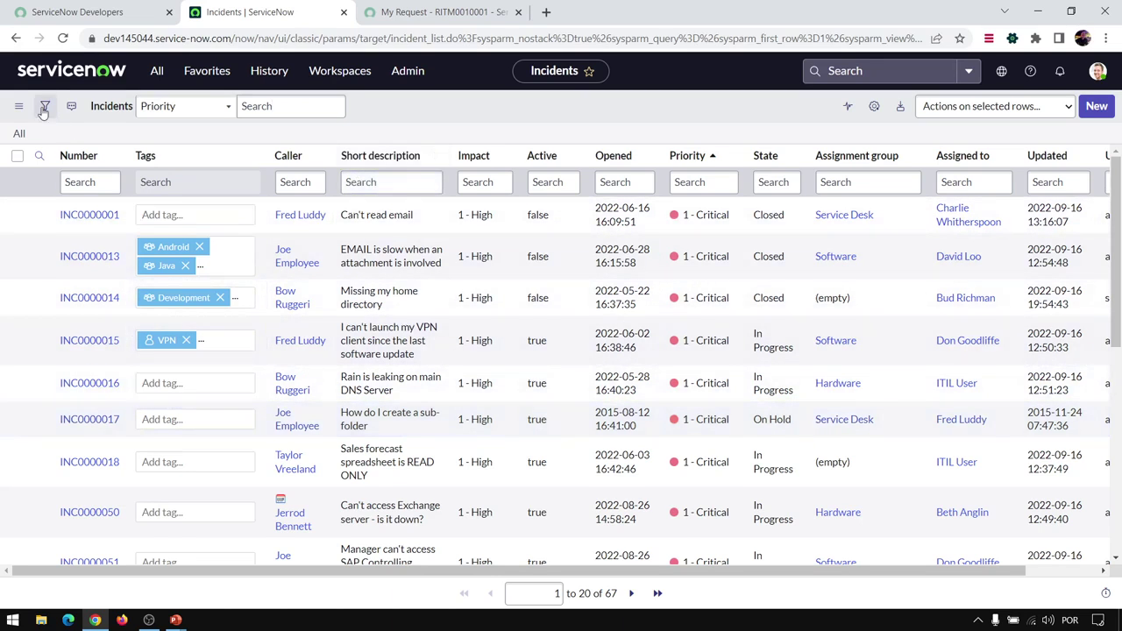
{"action": "left_click", "coordinate": [47, 109]}
{"action": "left_click", "coordinate": [135, 170]}
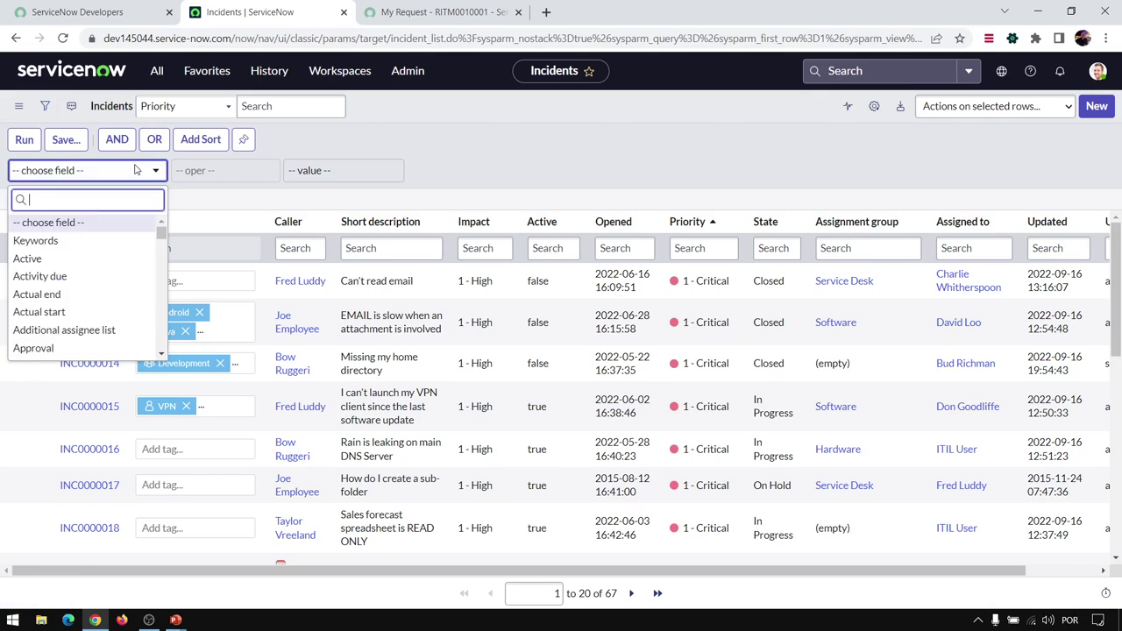
{"action": "type", "text": "tag"}
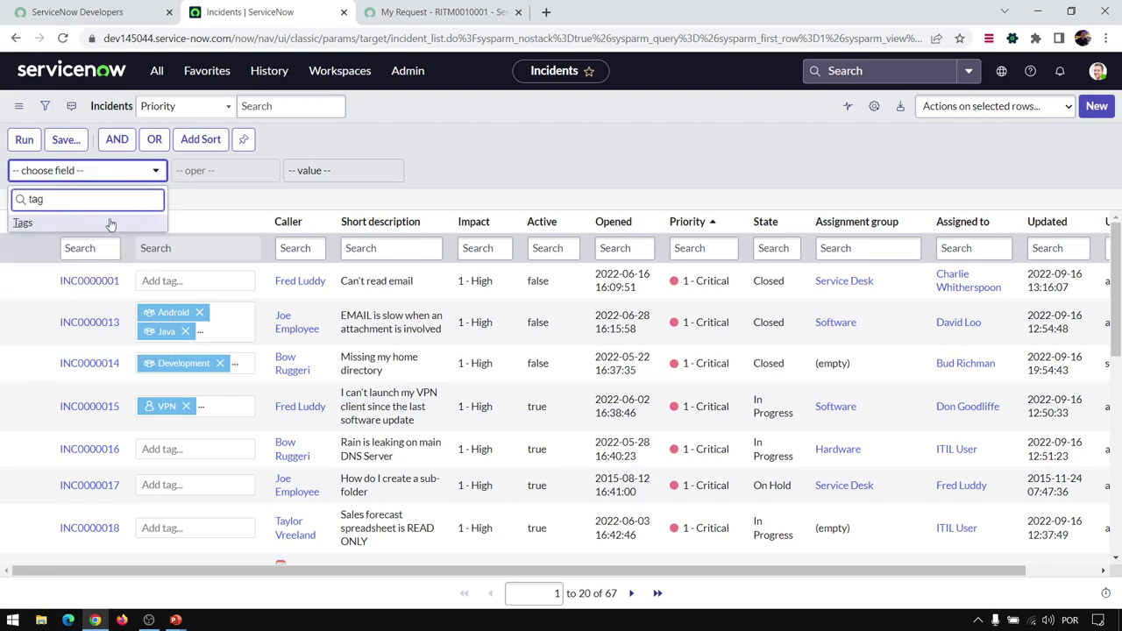
{"action": "left_click", "coordinate": [86, 237]}
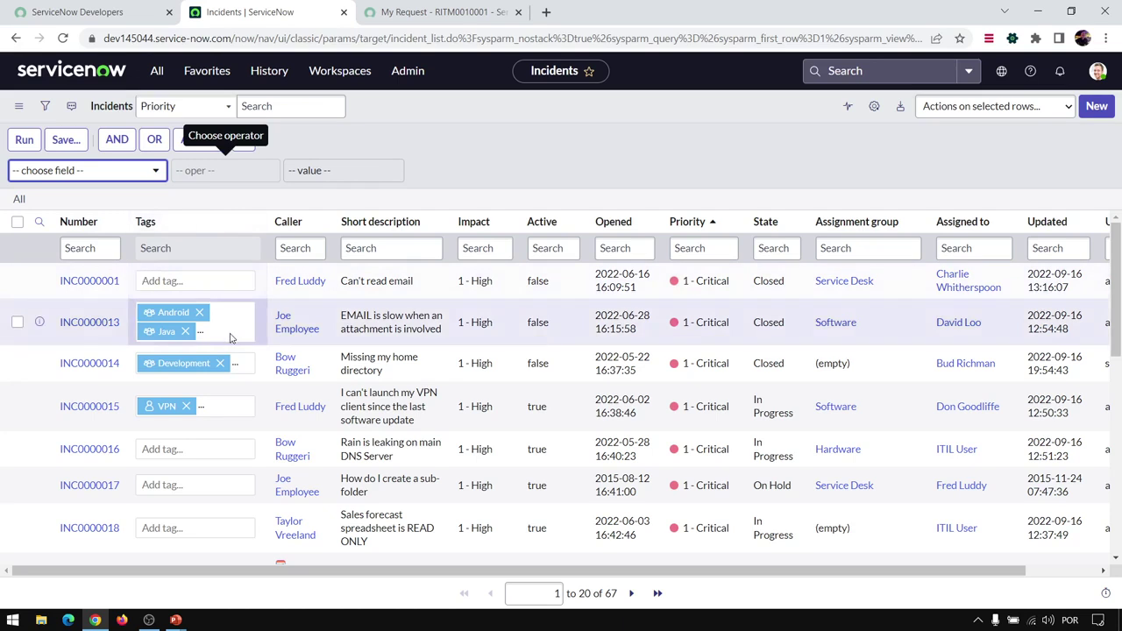
Assign the existing tag Android to INC0000016 from the list
{"action": "right_click", "coordinate": [373, 447]}
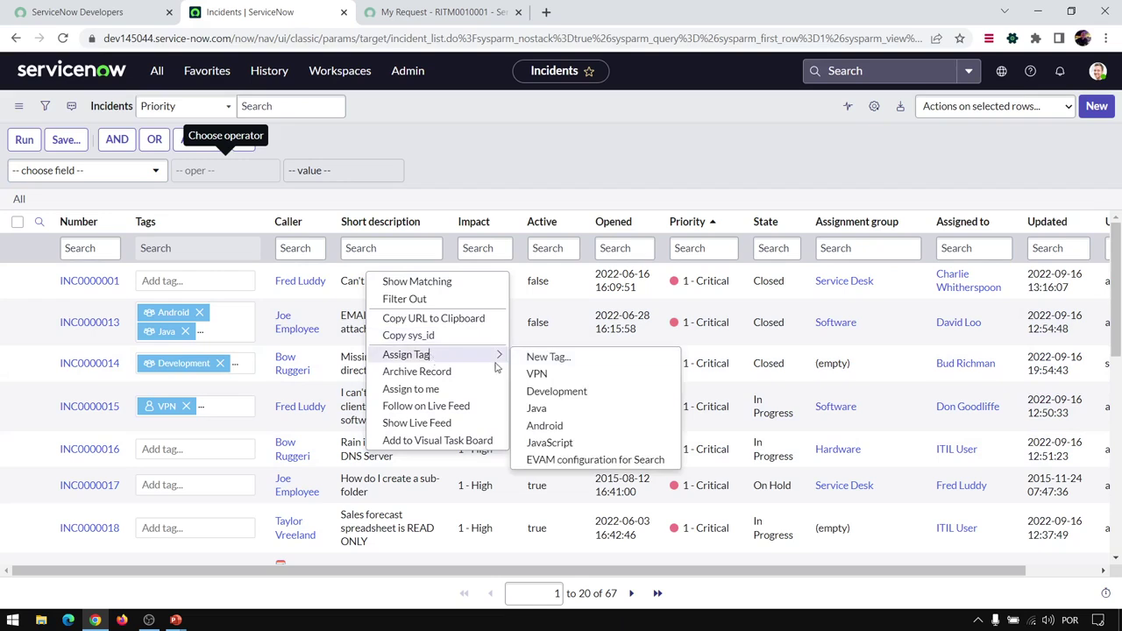
{"action": "mouse_move", "coordinate": [495, 354]}
{"action": "left_click", "coordinate": [554, 425]}
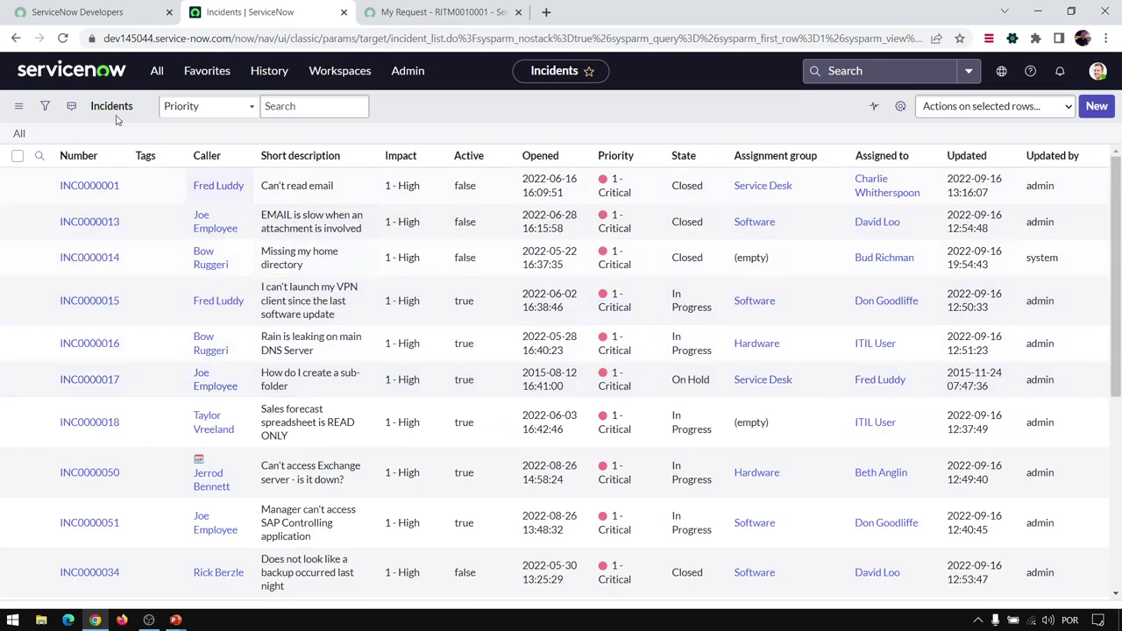
Build a filter condition on the Tags field with the label Android
{"action": "left_click", "coordinate": [44, 107]}
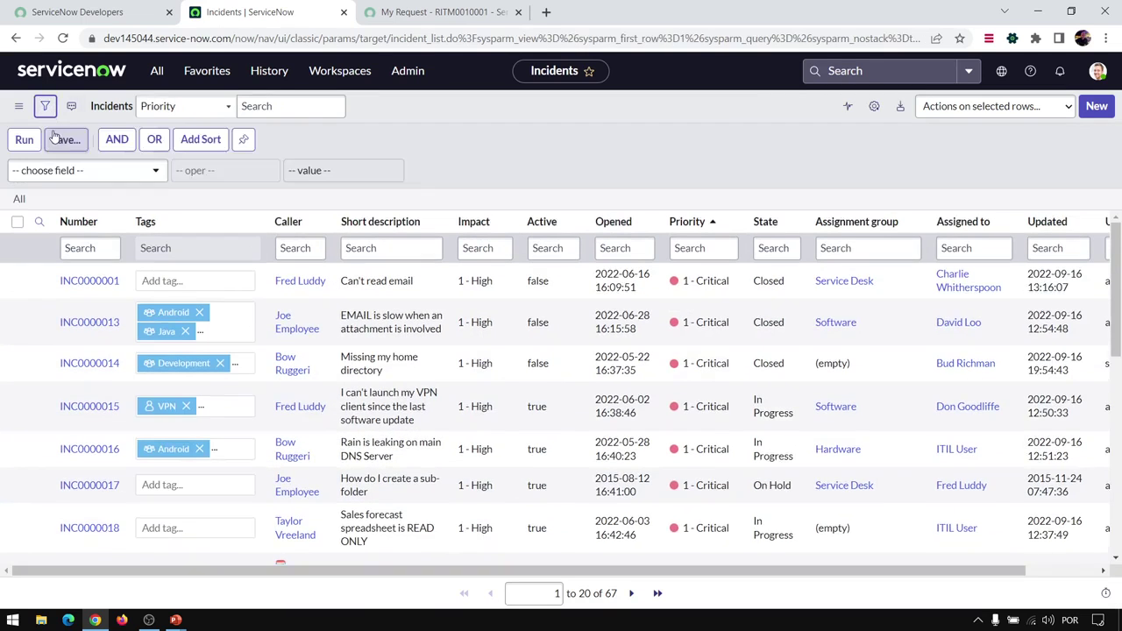
{"action": "left_click", "coordinate": [73, 171]}
{"action": "type", "text": "tag"}
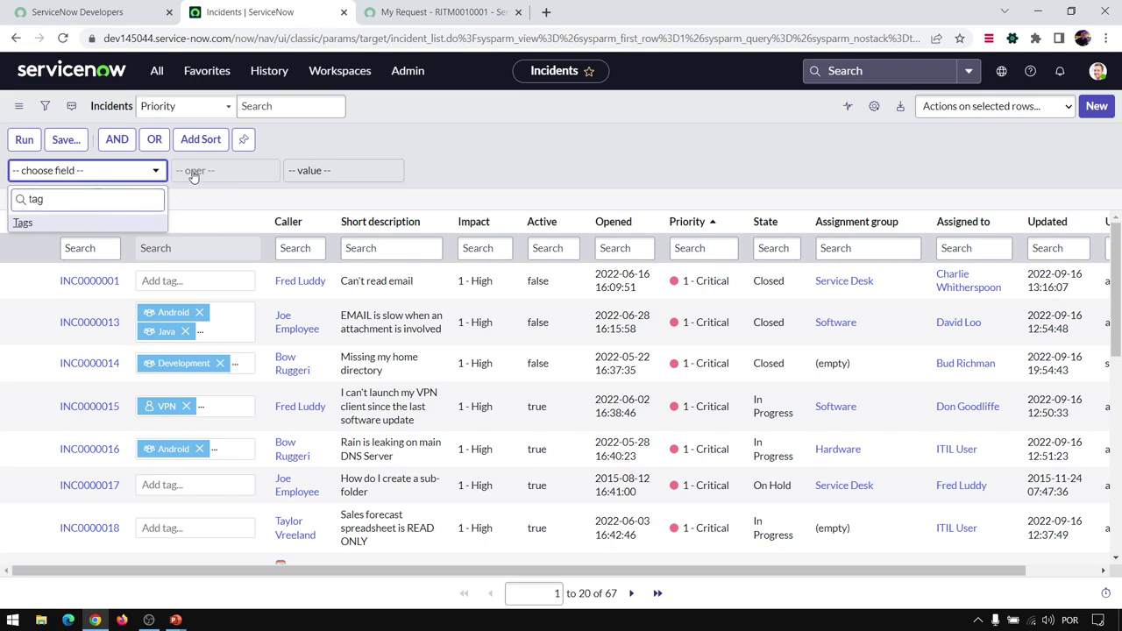
{"action": "key", "text": "Return"}
{"action": "left_click", "coordinate": [238, 169]}
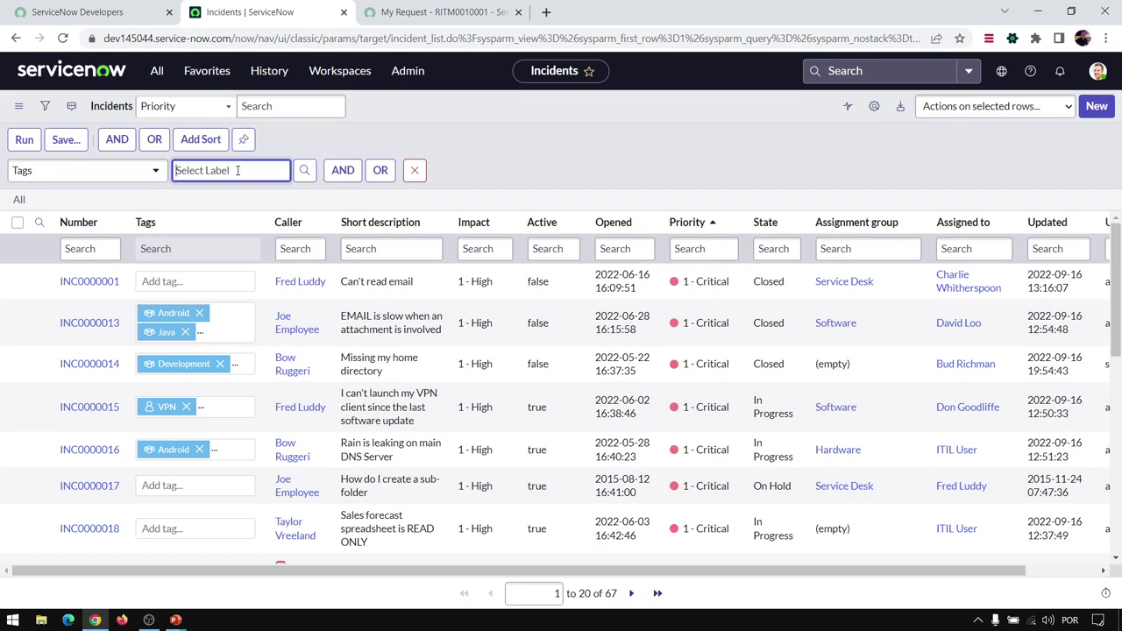
{"action": "type", "text": "and"}
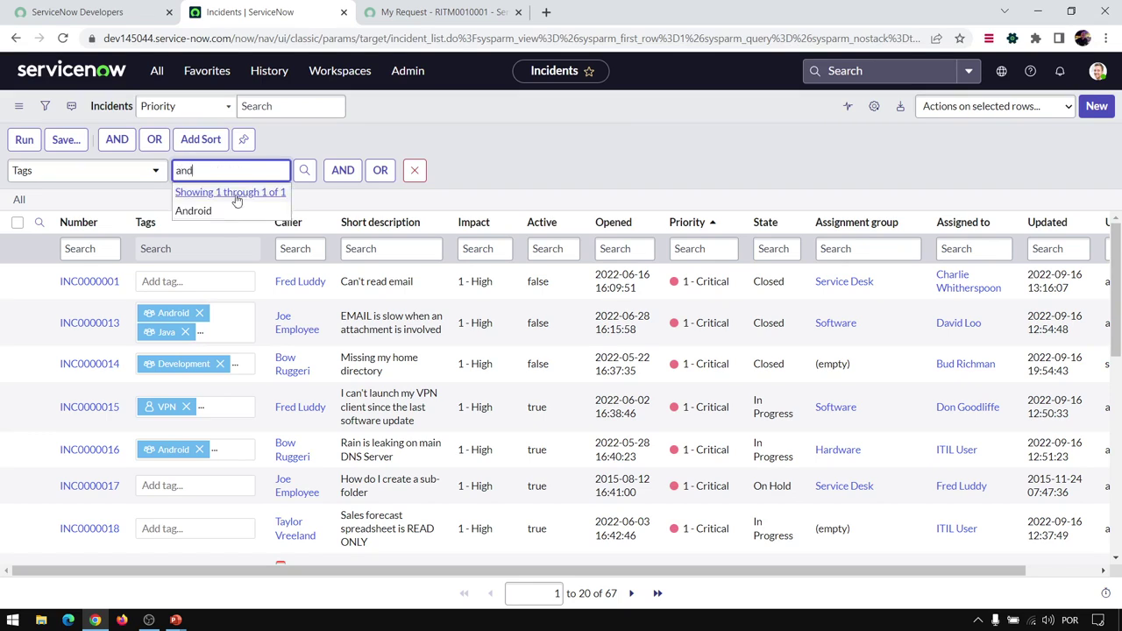
{"action": "left_click", "coordinate": [217, 212]}
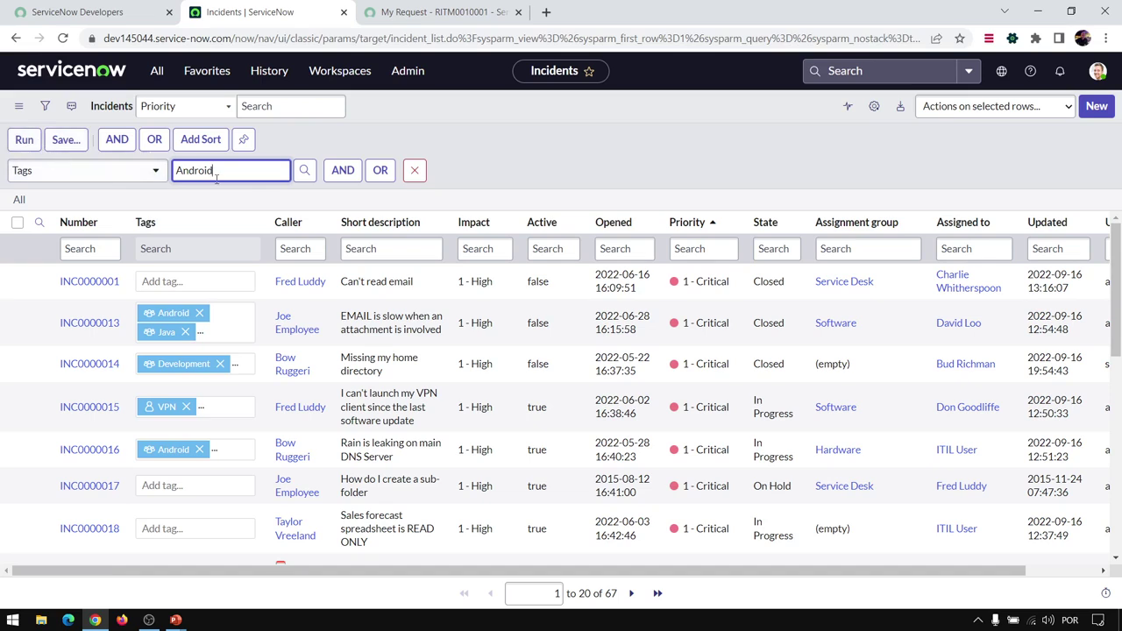
Choose Android again for the Tags condition from the tag lookup list and run the filter
{"action": "left_click_drag", "start_coordinate": [221, 171], "coordinate": [120, 140]}
{"action": "type", "text": "and"}
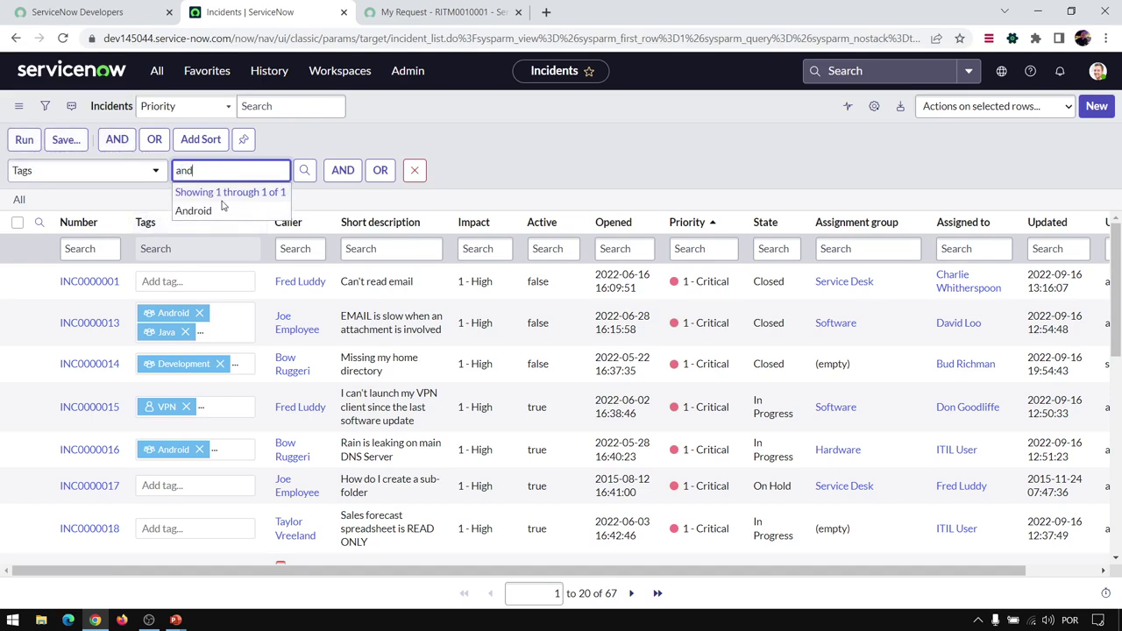
{"action": "left_click", "coordinate": [304, 170]}
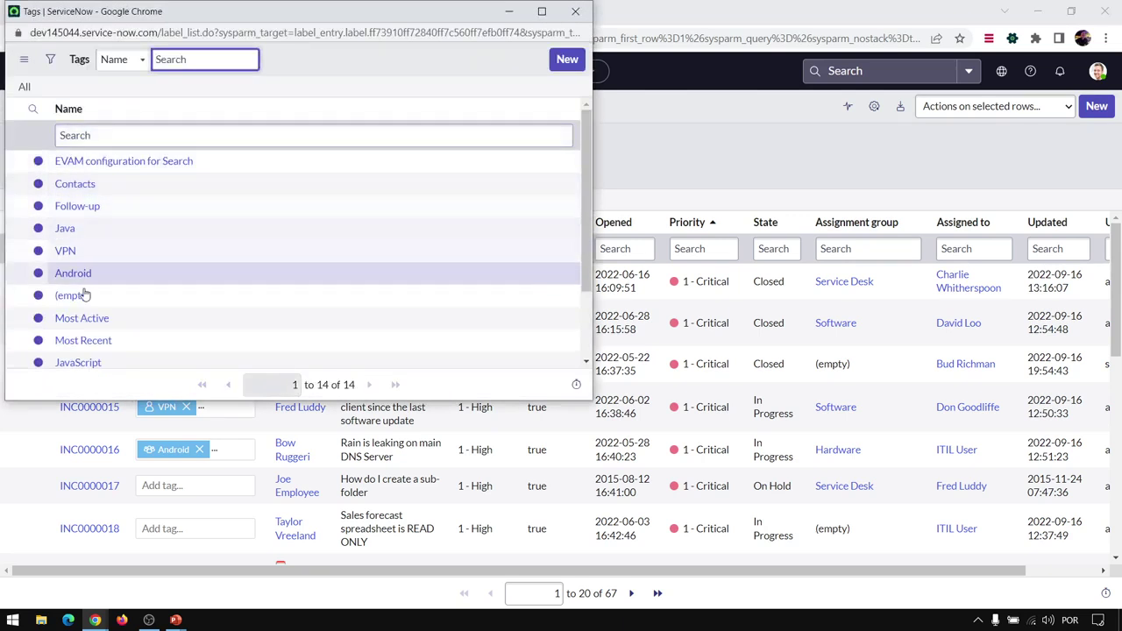
{"action": "scroll", "coordinate": [83, 289], "scroll_direction": "down", "scroll_amount": 2}
{"action": "scroll", "coordinate": [79, 263], "scroll_direction": "up", "scroll_amount": 2}
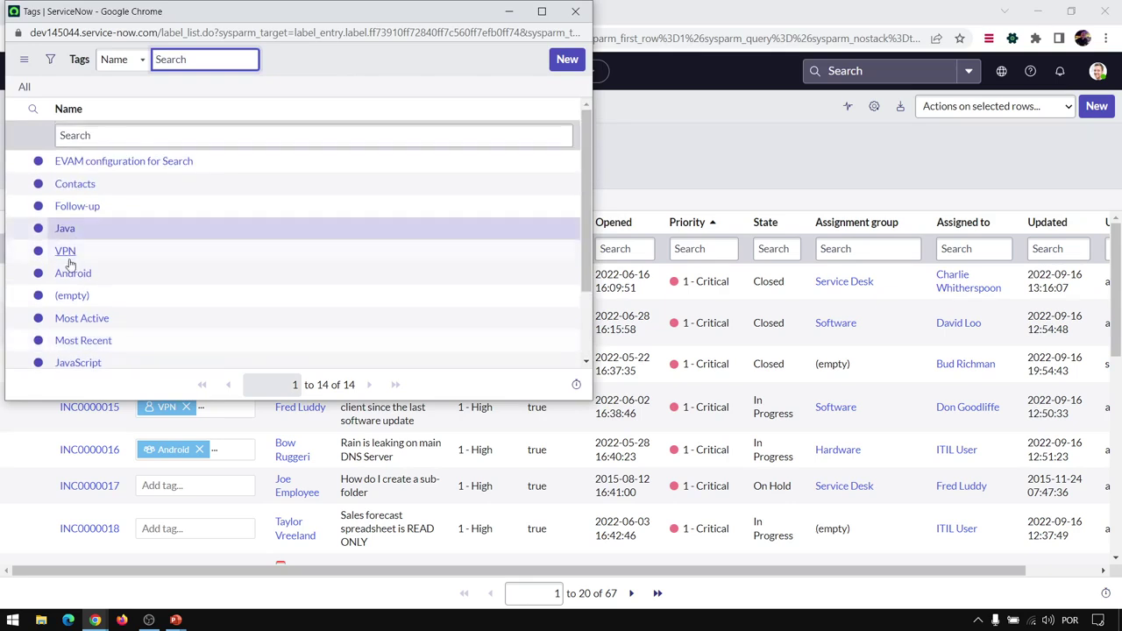
{"action": "left_click", "coordinate": [72, 273]}
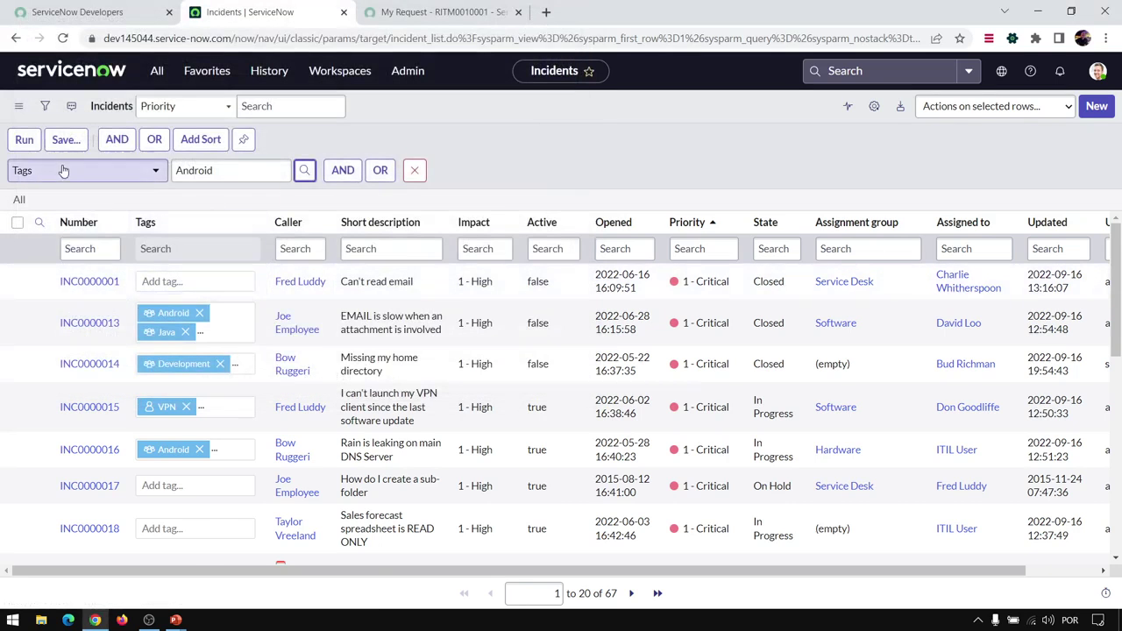
{"action": "left_click", "coordinate": [25, 141]}
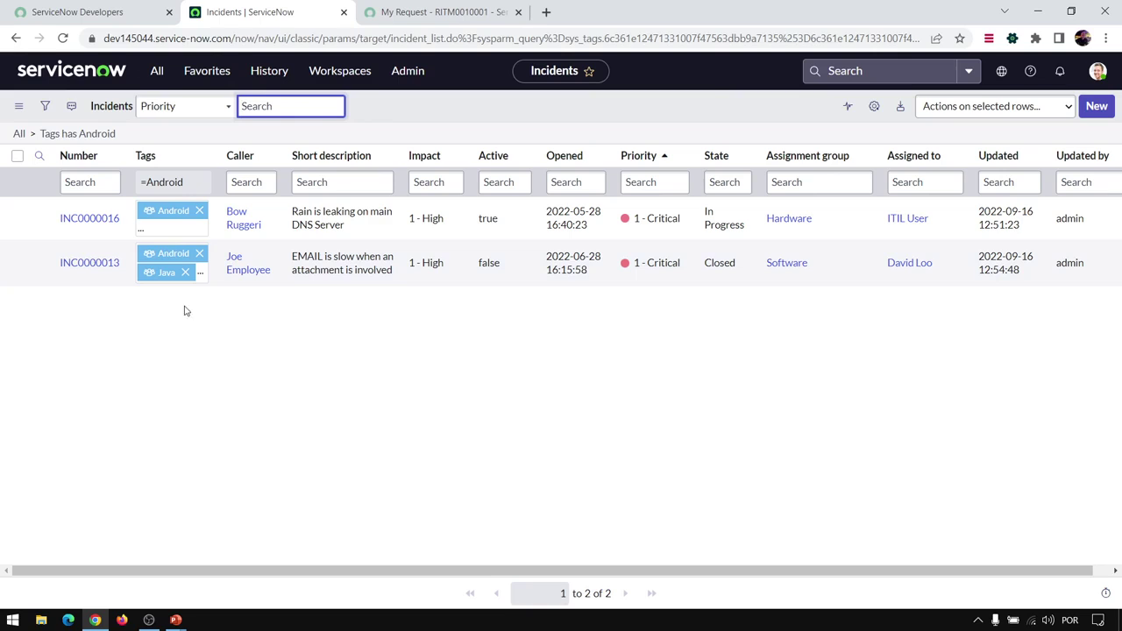
Clear the tag filter and reset the incident list's personalized columns to the column defaults
{"action": "left_click", "coordinate": [22, 134]}
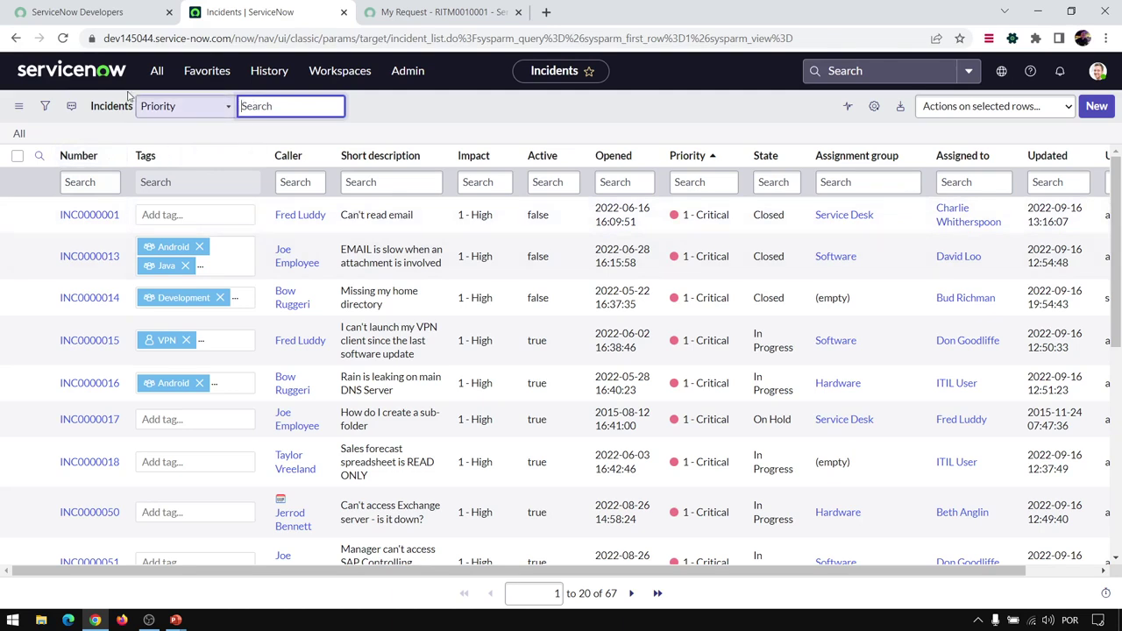
{"action": "left_click", "coordinate": [874, 107]}
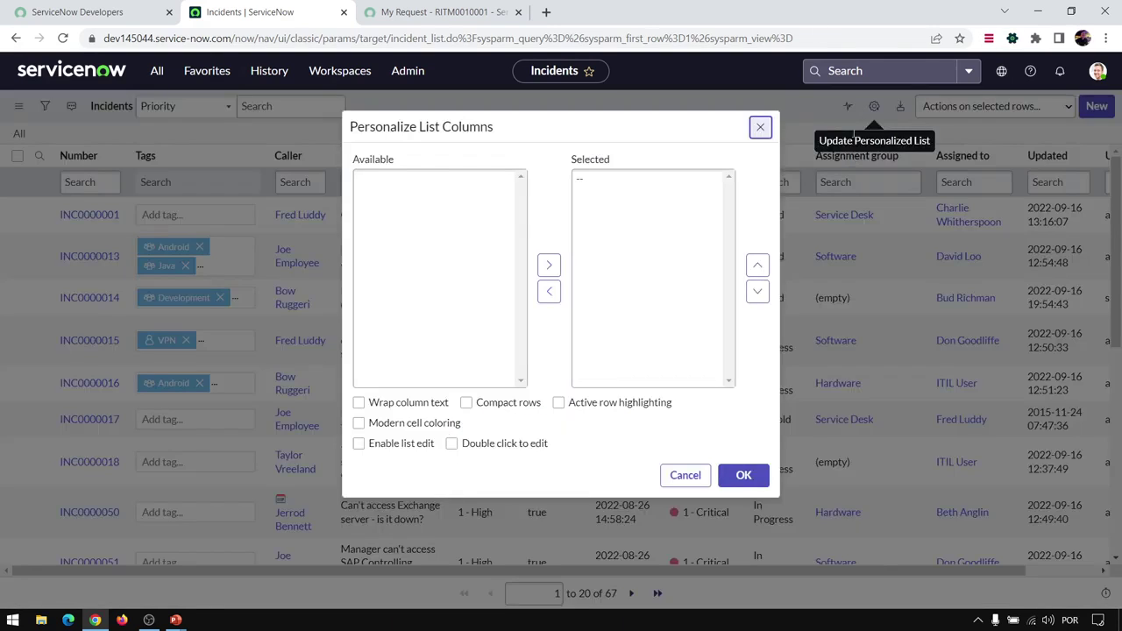
{"action": "left_click", "coordinate": [760, 128]}
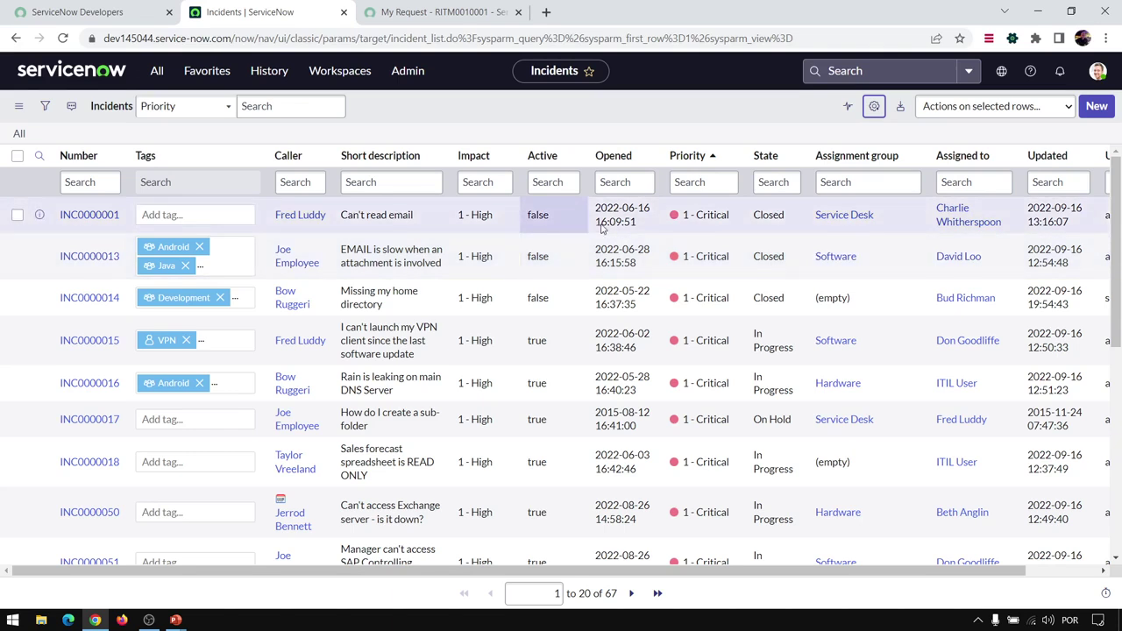
{"action": "left_click", "coordinate": [874, 107]}
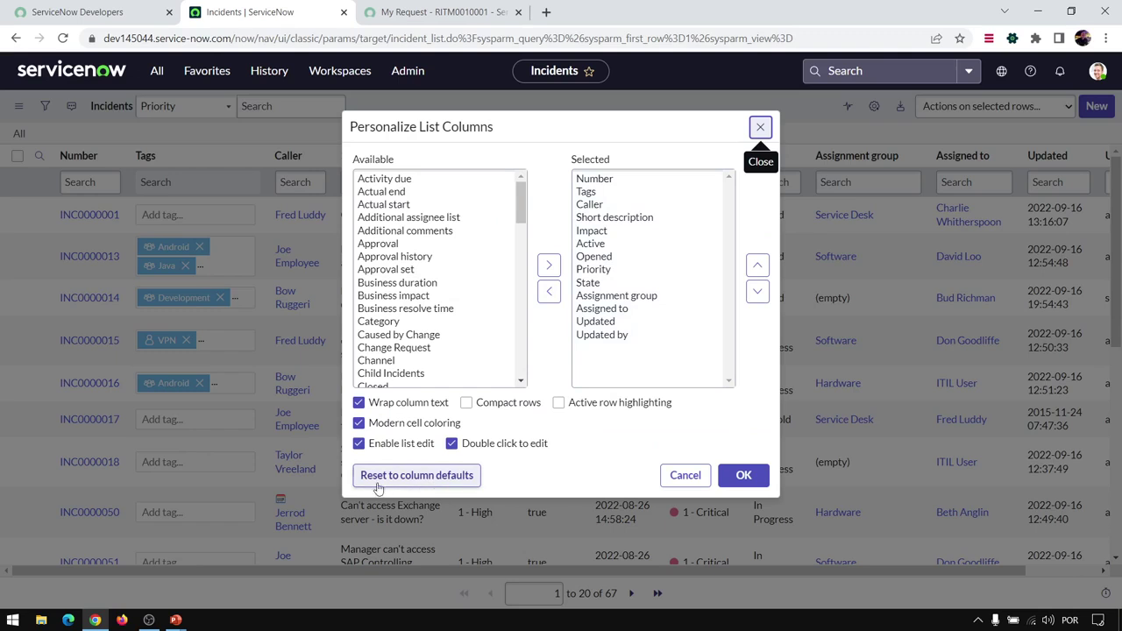
{"action": "left_click", "coordinate": [412, 482]}
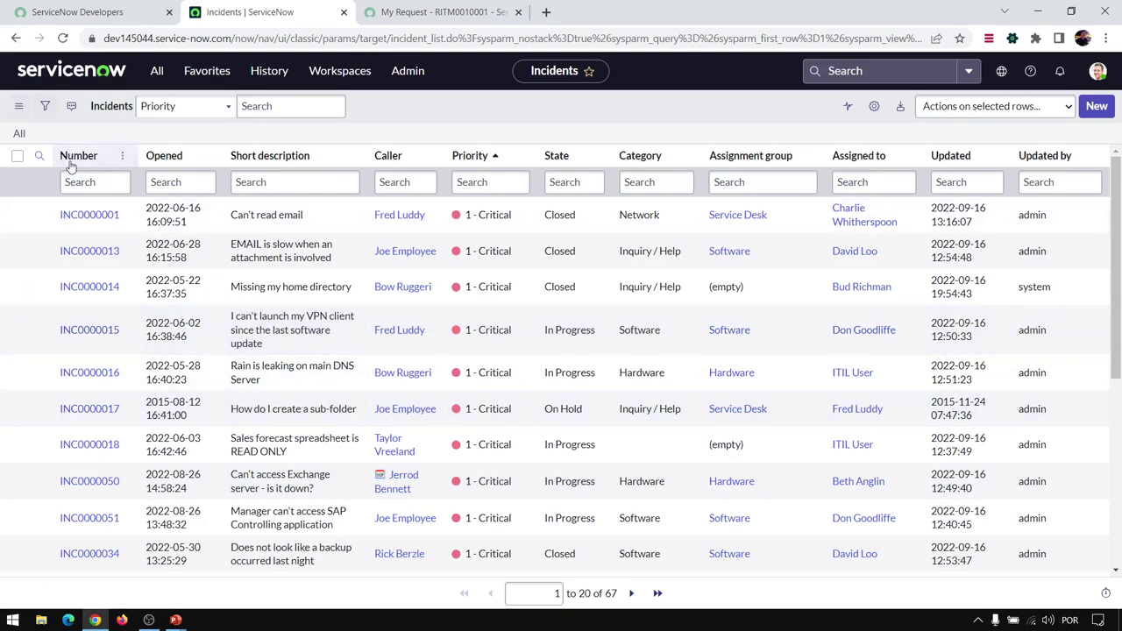
Preview the incident list in the Self Service and Indicators Panel views, and return it to the Default view
{"action": "left_click", "coordinate": [18, 107]}
{"action": "mouse_move", "coordinate": [61, 118]}
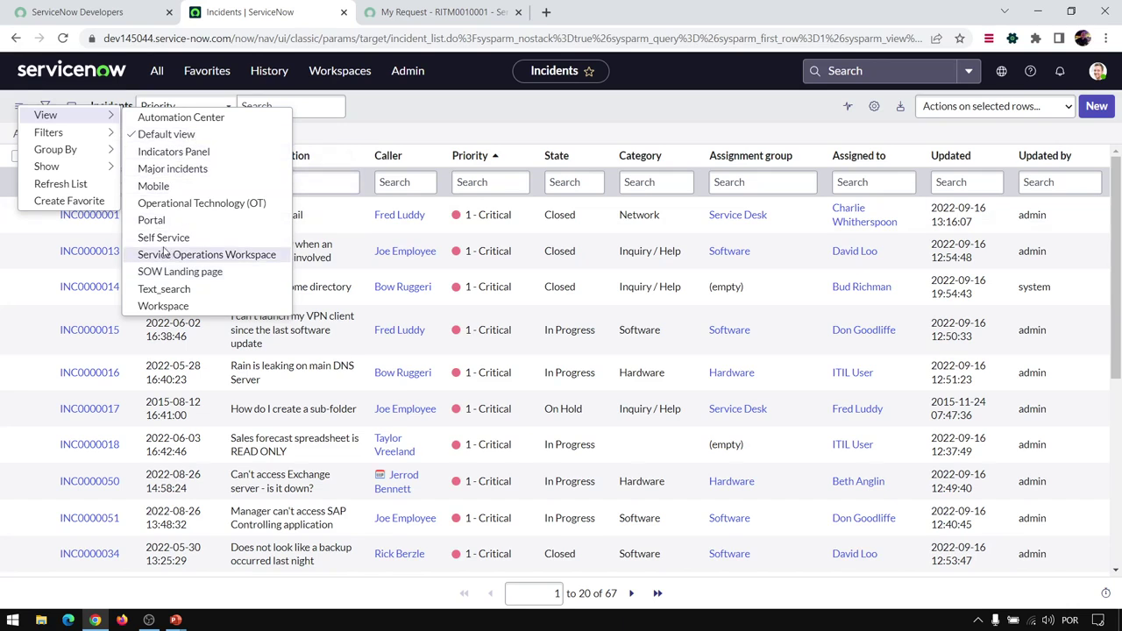
{"action": "left_click", "coordinate": [163, 239]}
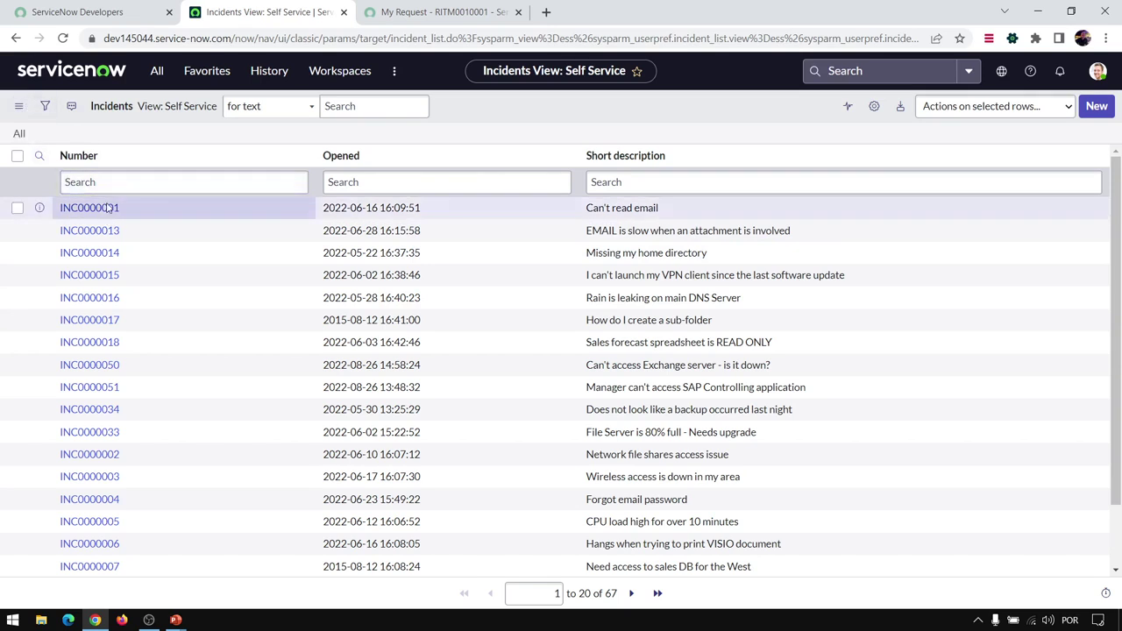
{"action": "left_click", "coordinate": [18, 106]}
{"action": "mouse_move", "coordinate": [75, 124]}
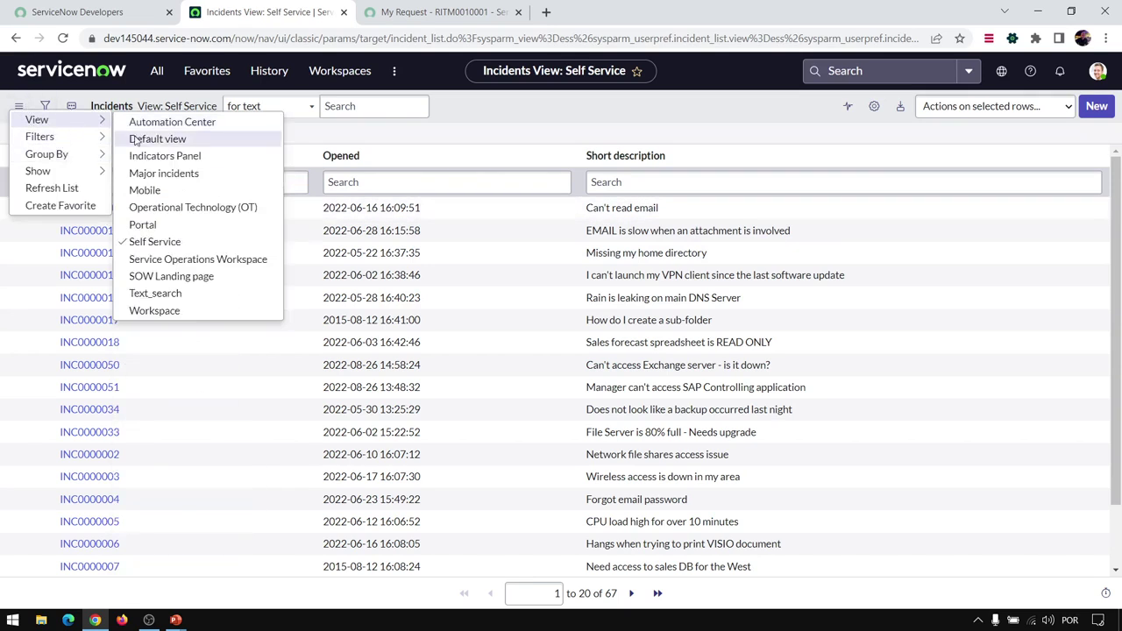
{"action": "left_click", "coordinate": [176, 155]}
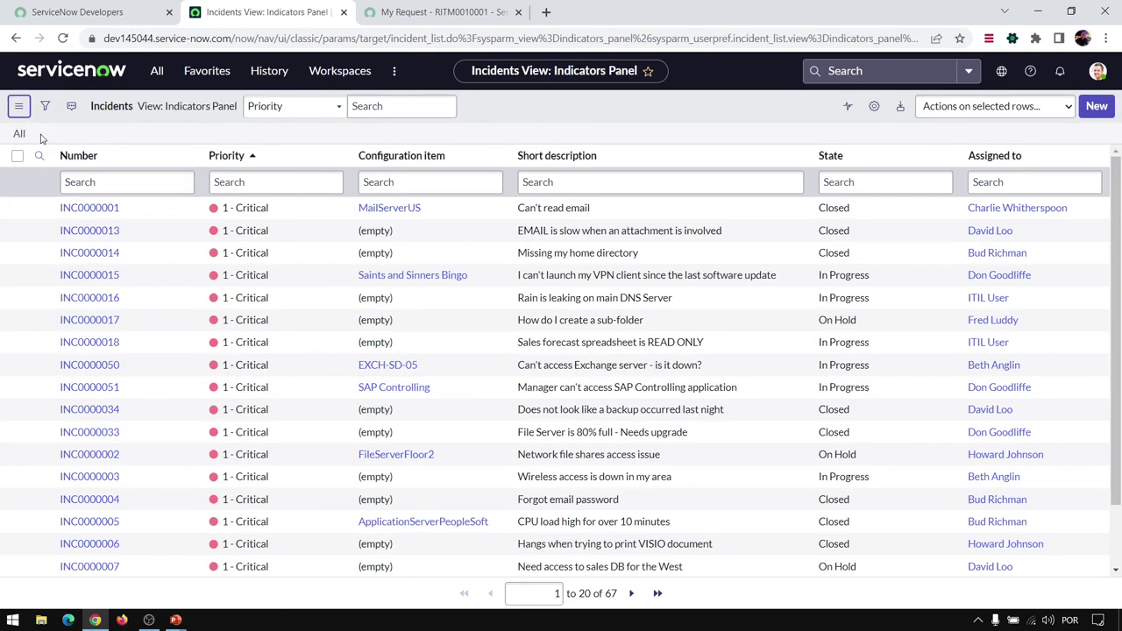
{"action": "left_click", "coordinate": [18, 106]}
{"action": "mouse_move", "coordinate": [74, 134]}
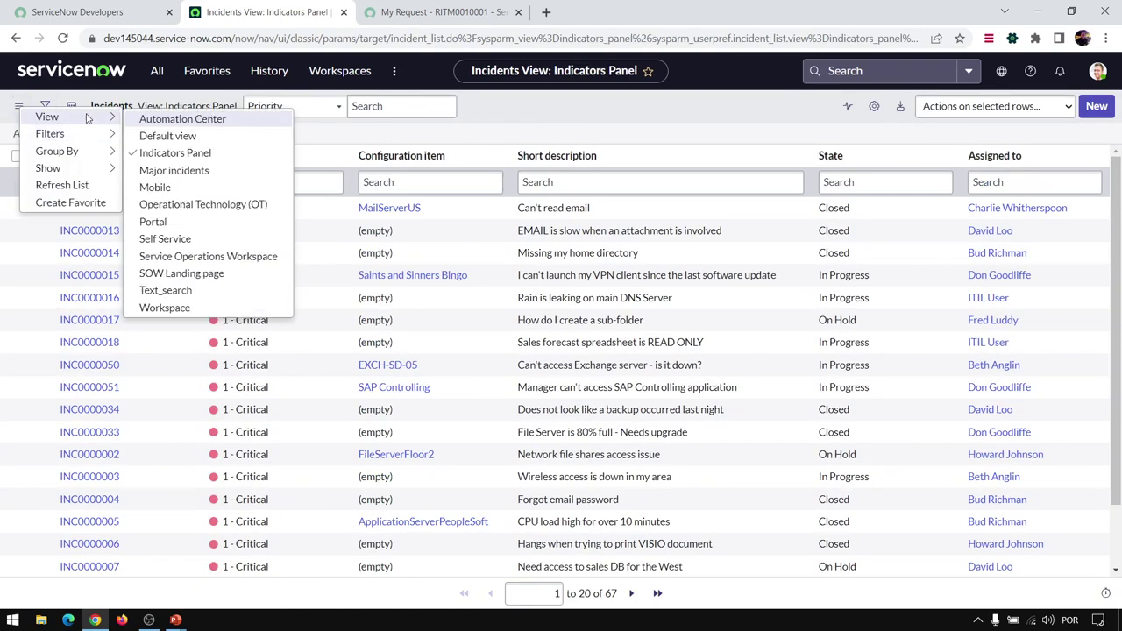
{"action": "left_click", "coordinate": [149, 137]}
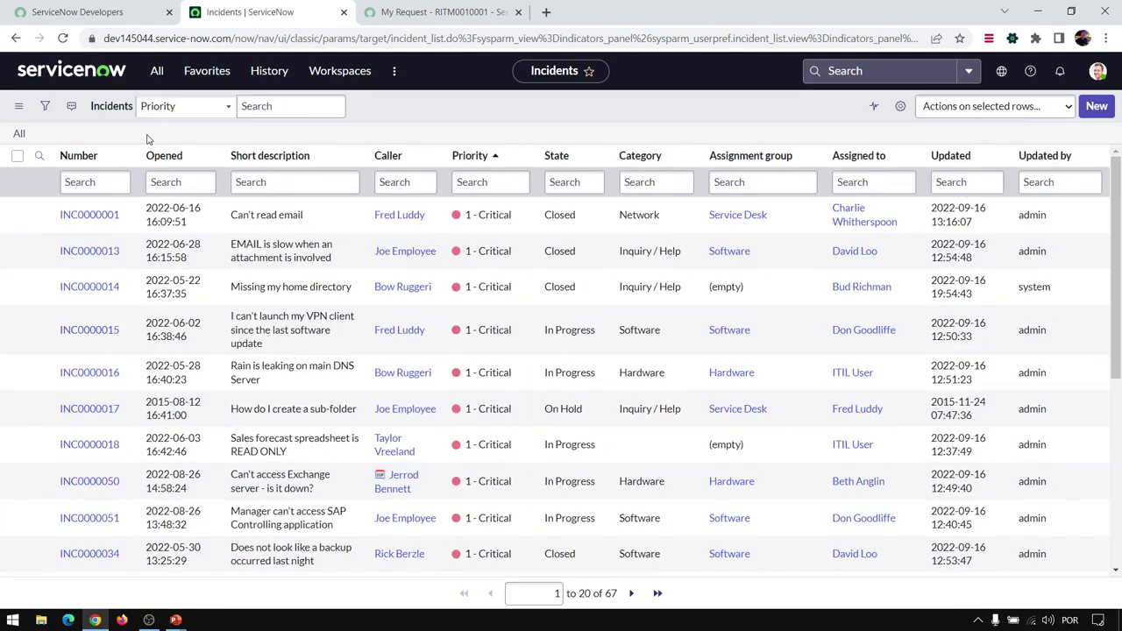
Open the incident list's layout configuration and inspect the column layouts of the Self Service and SOW Landing page views
{"action": "left_click", "coordinate": [207, 156]}
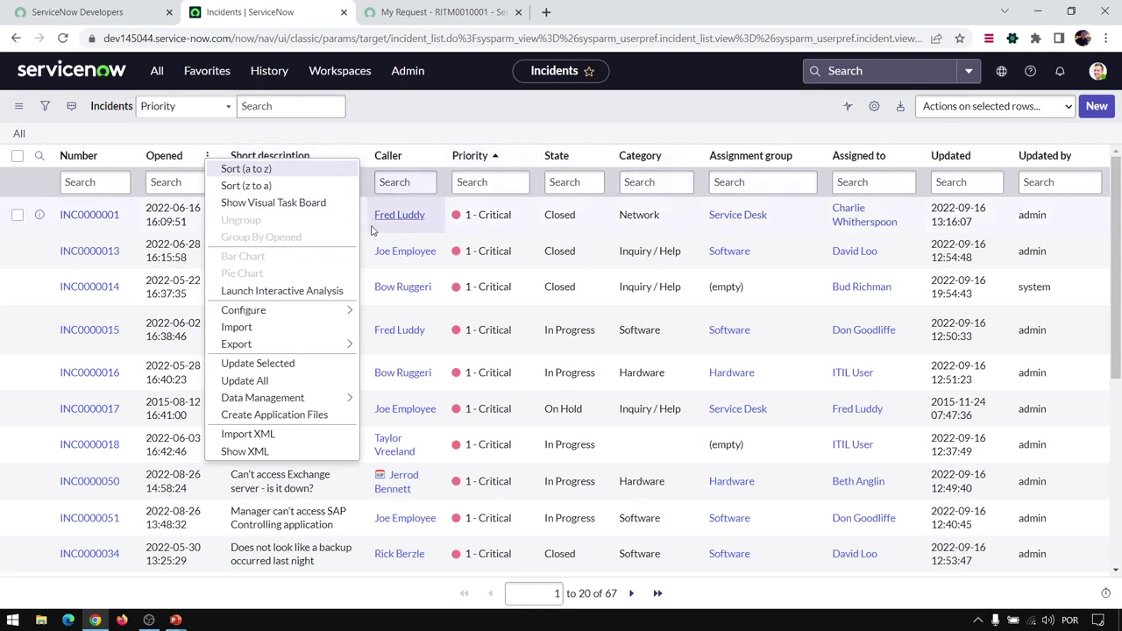
{"action": "mouse_move", "coordinate": [299, 313]}
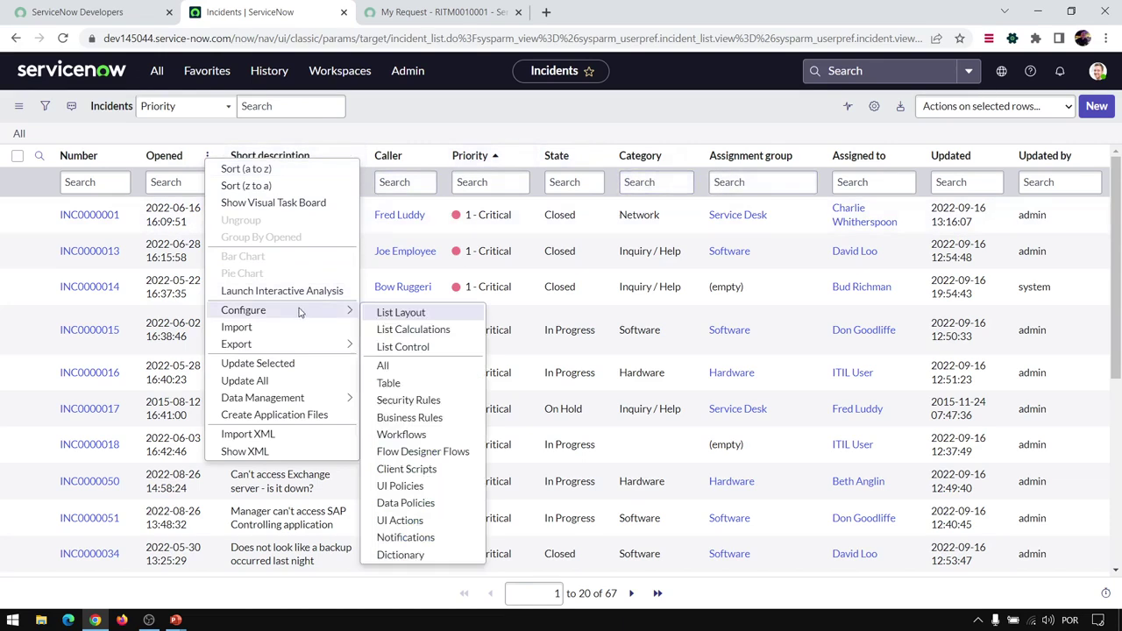
{"action": "left_click", "coordinate": [394, 314]}
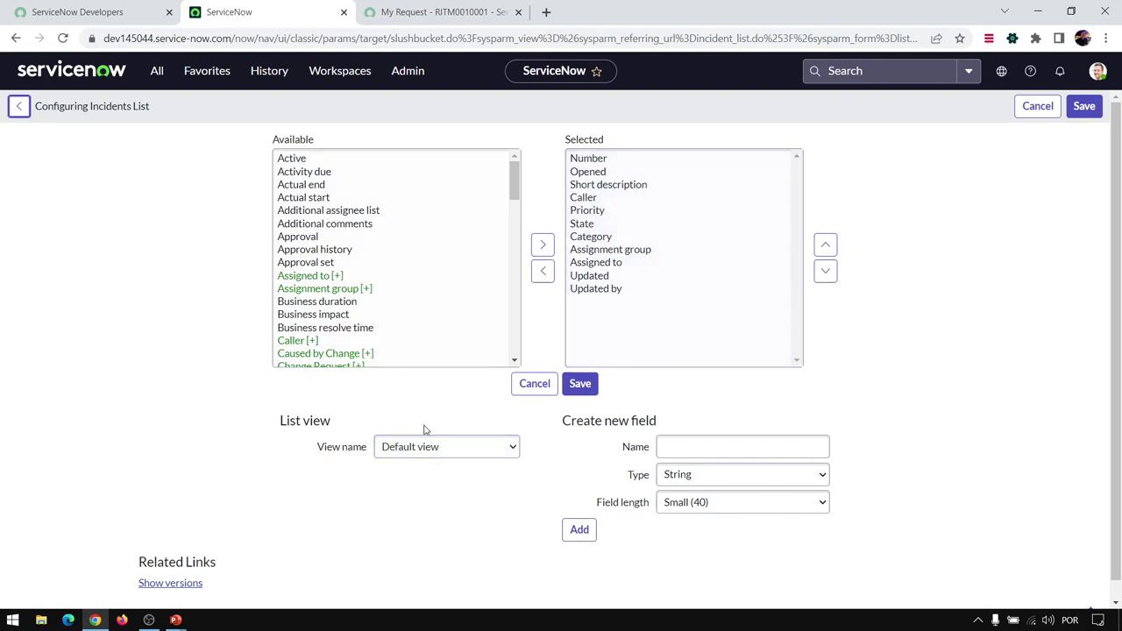
{"action": "left_click", "coordinate": [397, 452]}
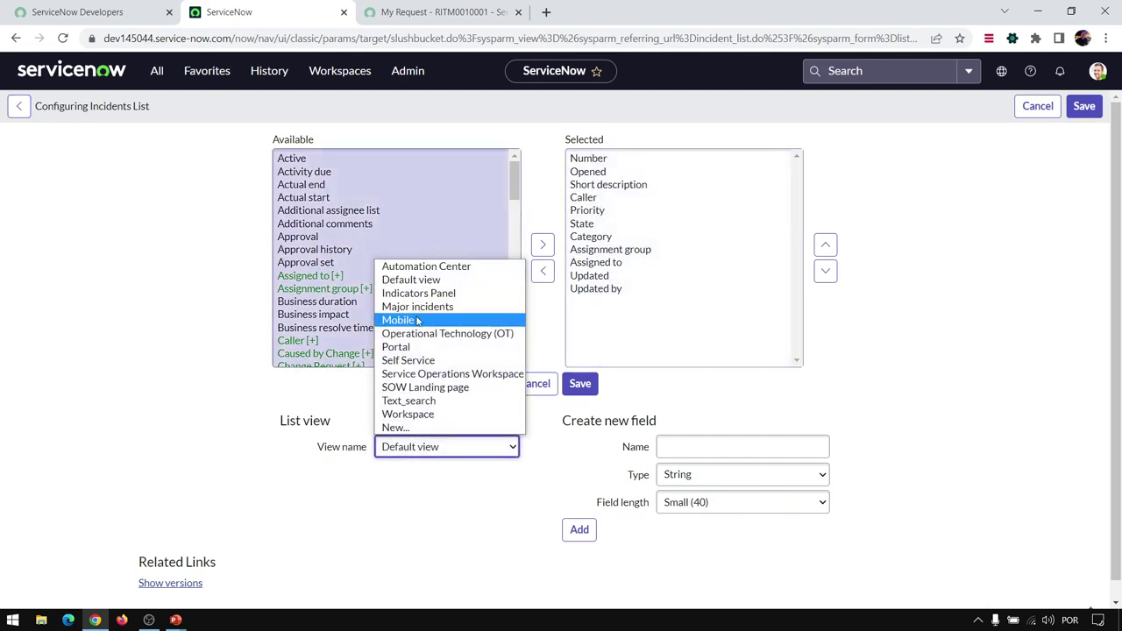
{"action": "left_click", "coordinate": [432, 362]}
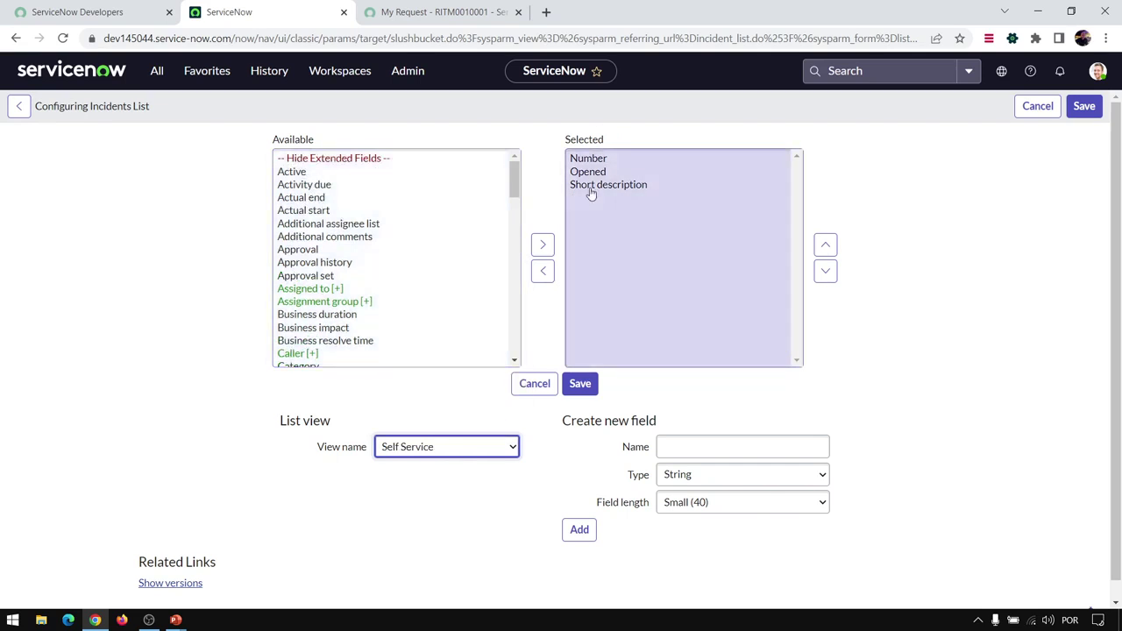
{"action": "left_click", "coordinate": [456, 449]}
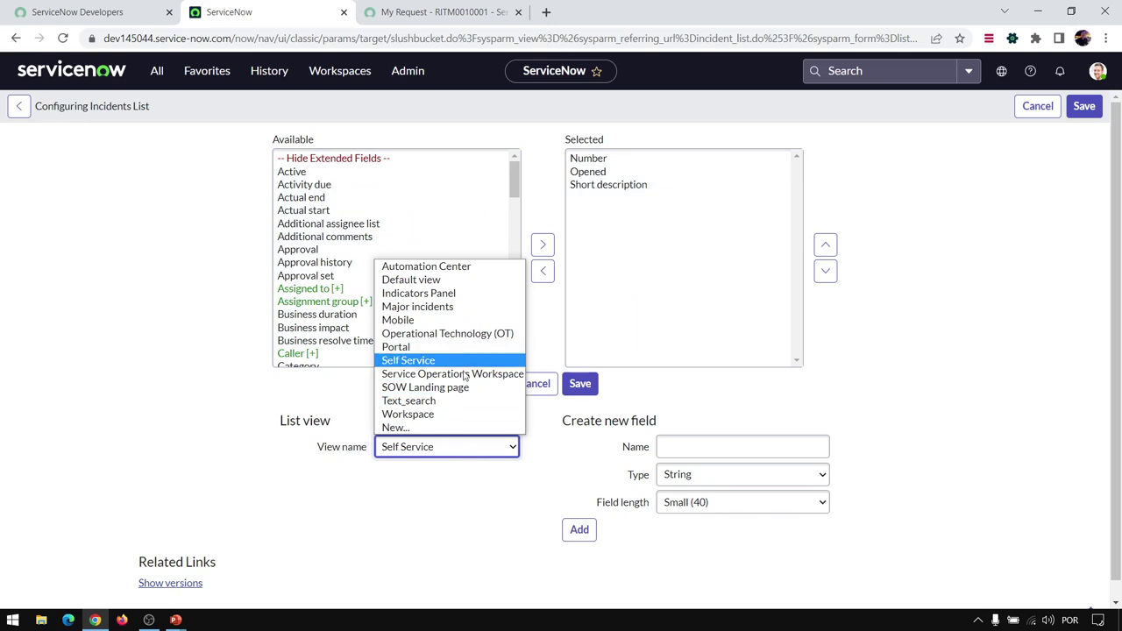
{"action": "left_click", "coordinate": [415, 387]}
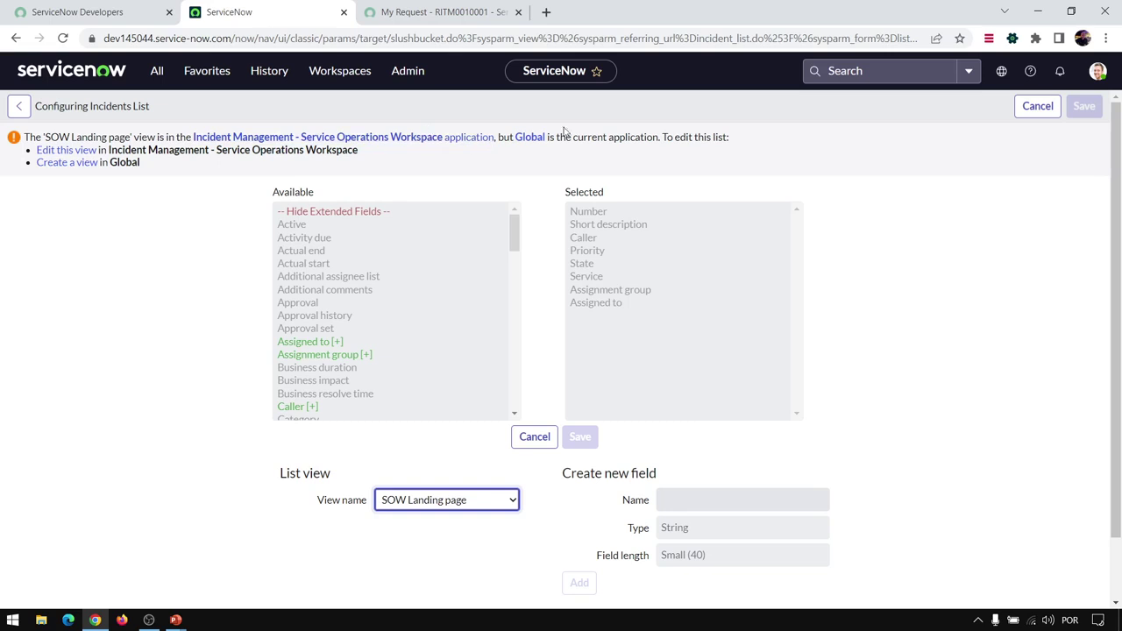
Examine the application scopes available for selection, and close the scope list without switching scope
{"action": "left_click", "coordinate": [1001, 70]}
{"action": "left_click", "coordinate": [979, 109]}
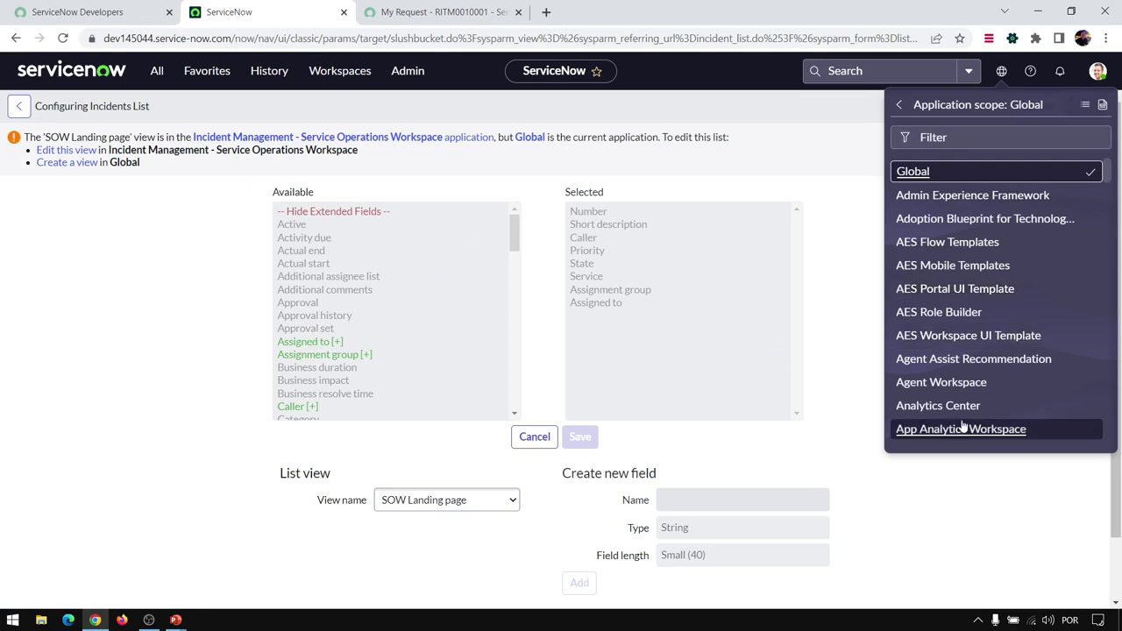
{"action": "left_click", "coordinate": [541, 323]}
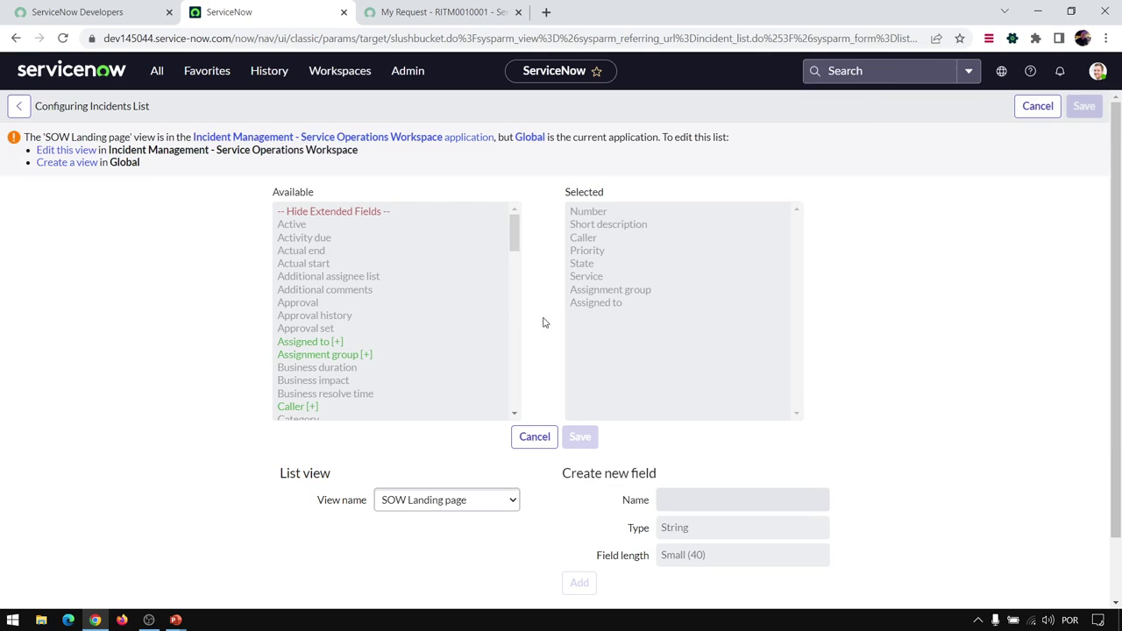
Switch the incident list's layout configuration from the SOW Landing page view to the Default view
{"action": "left_click", "coordinate": [441, 503]}
{"action": "left_click", "coordinate": [444, 334]}
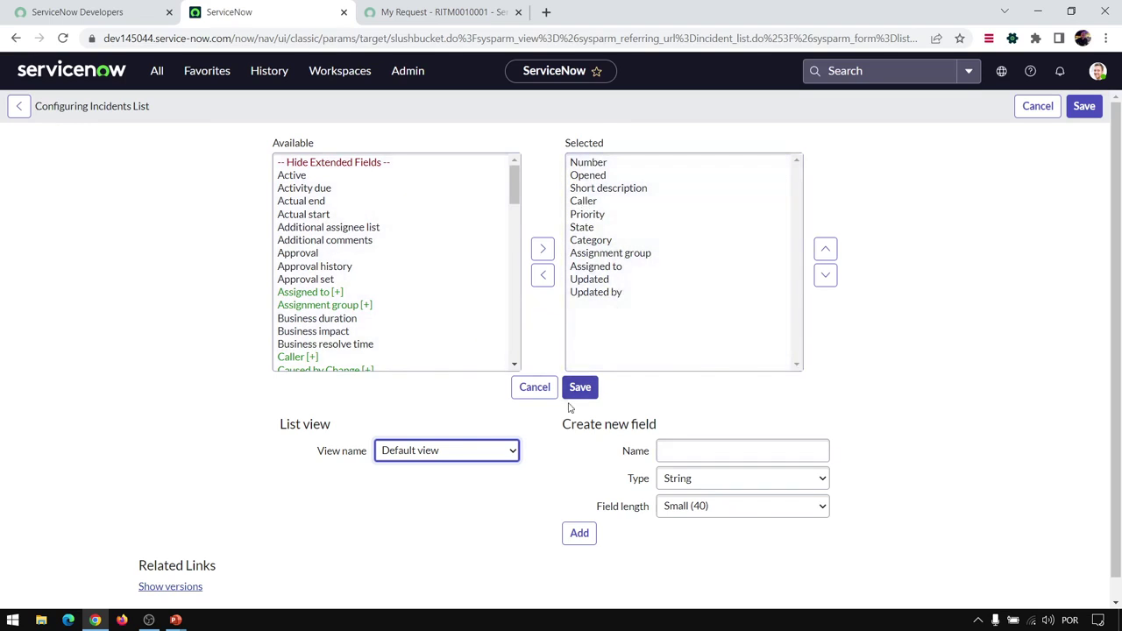
{"action": "left_click", "coordinate": [696, 447]}
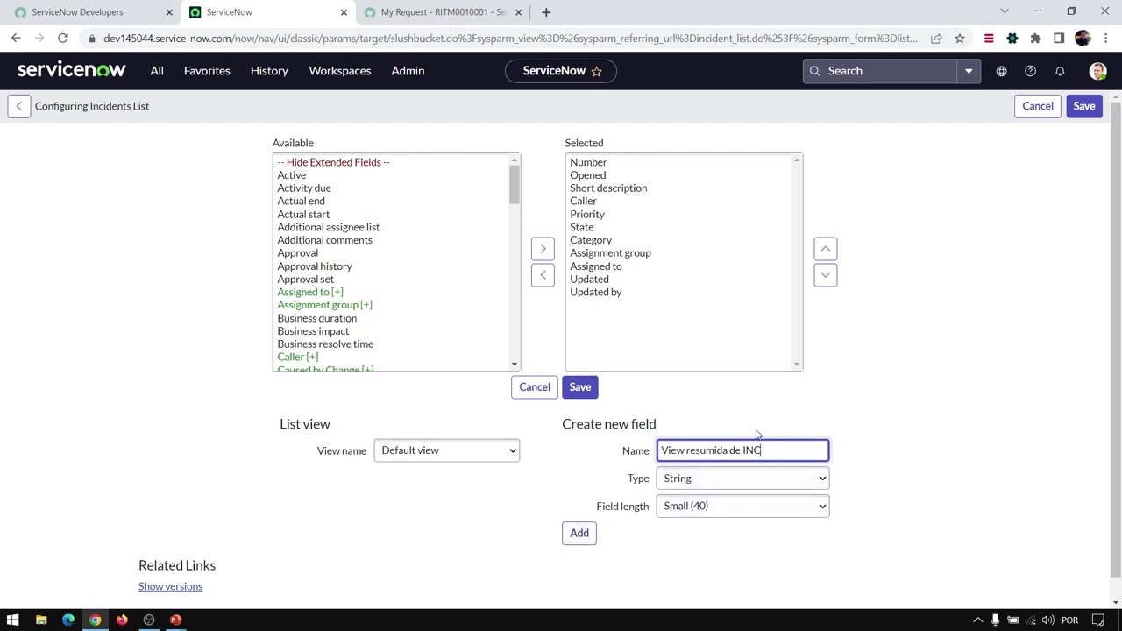
{"action": "left_click_drag", "start_coordinate": [728, 450], "coordinate": [660, 450]}
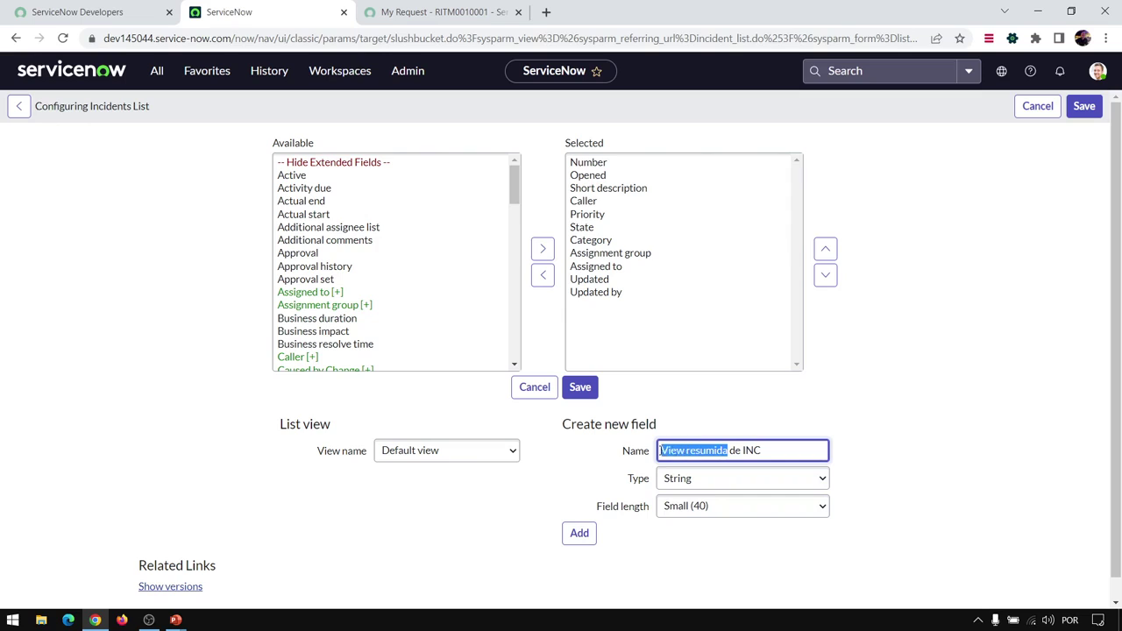
{"action": "left_click", "coordinate": [661, 439]}
{"action": "key", "text": "ctrl+a"}
{"action": "key", "text": "BackSpace"}
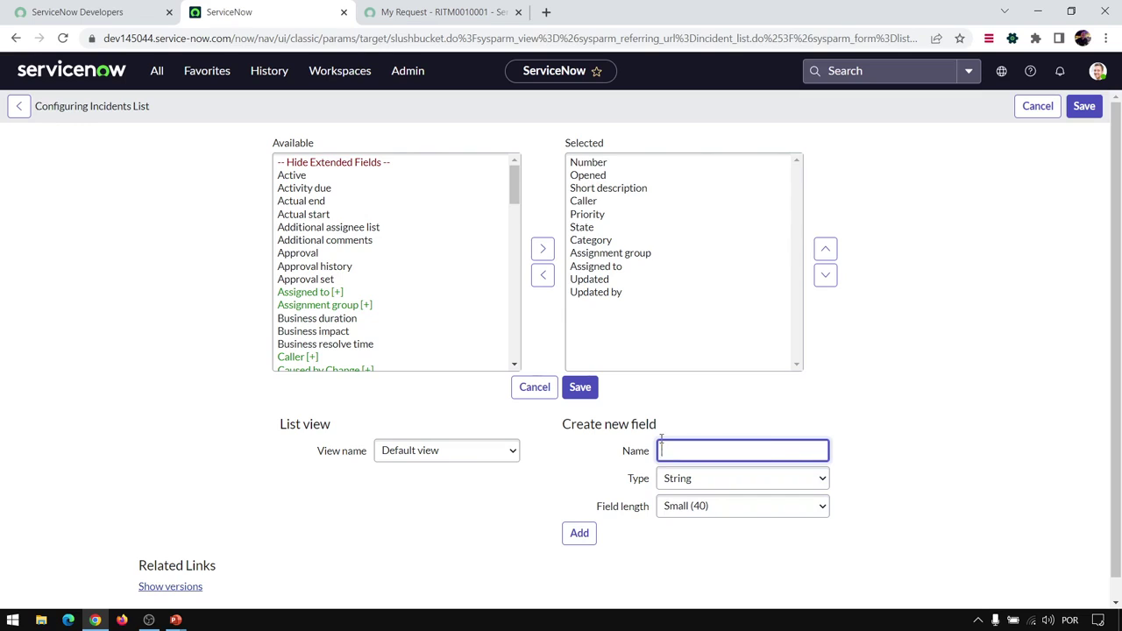
Create a new list view named "View resumida de INC" and check that it is offered among the views
{"action": "left_click", "coordinate": [486, 452]}
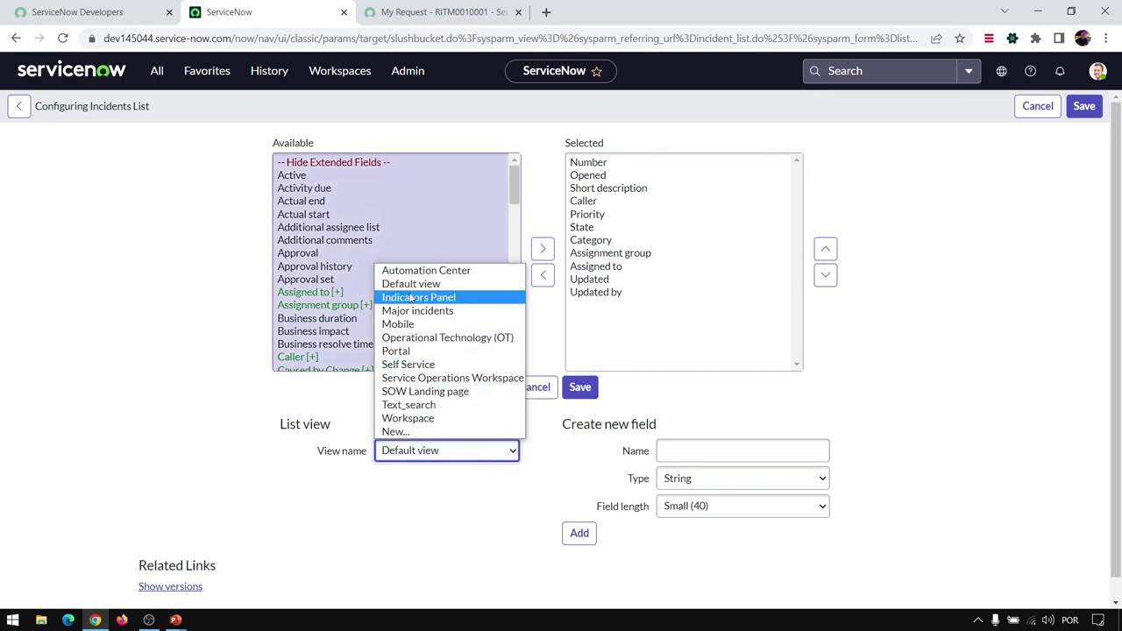
{"action": "left_click", "coordinate": [406, 433]}
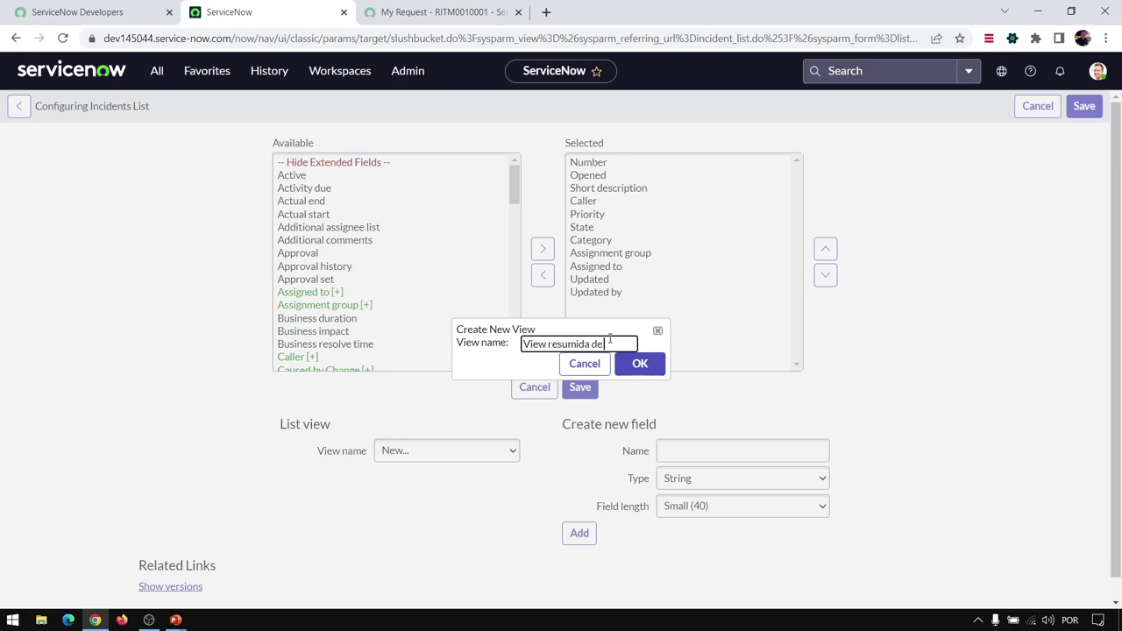
{"action": "left_click", "coordinate": [640, 363]}
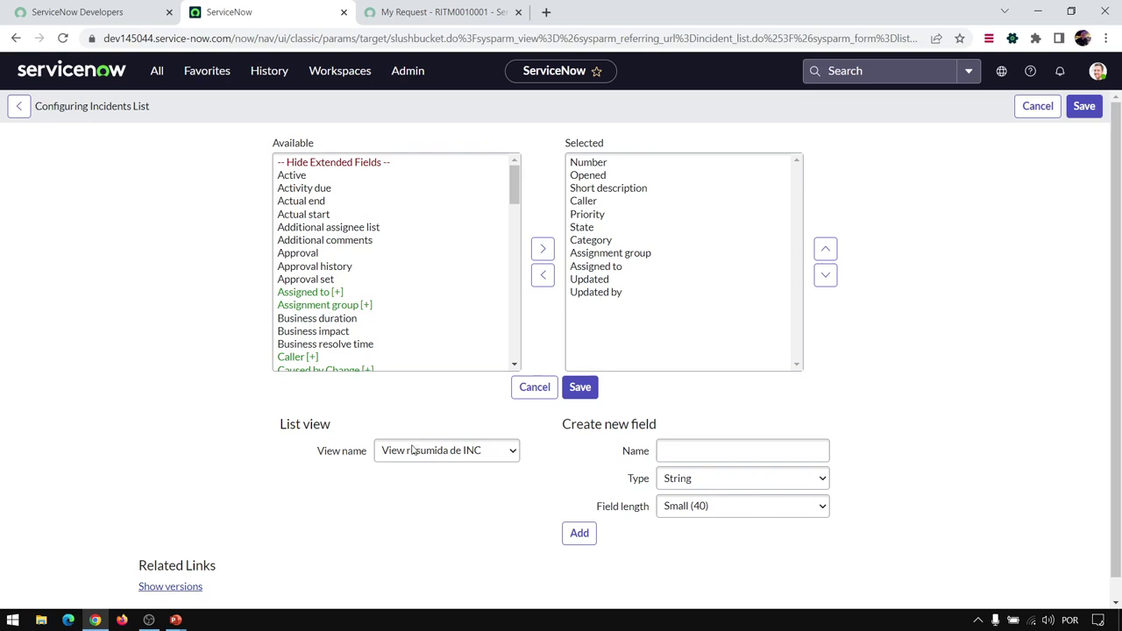
{"action": "left_click", "coordinate": [474, 450]}
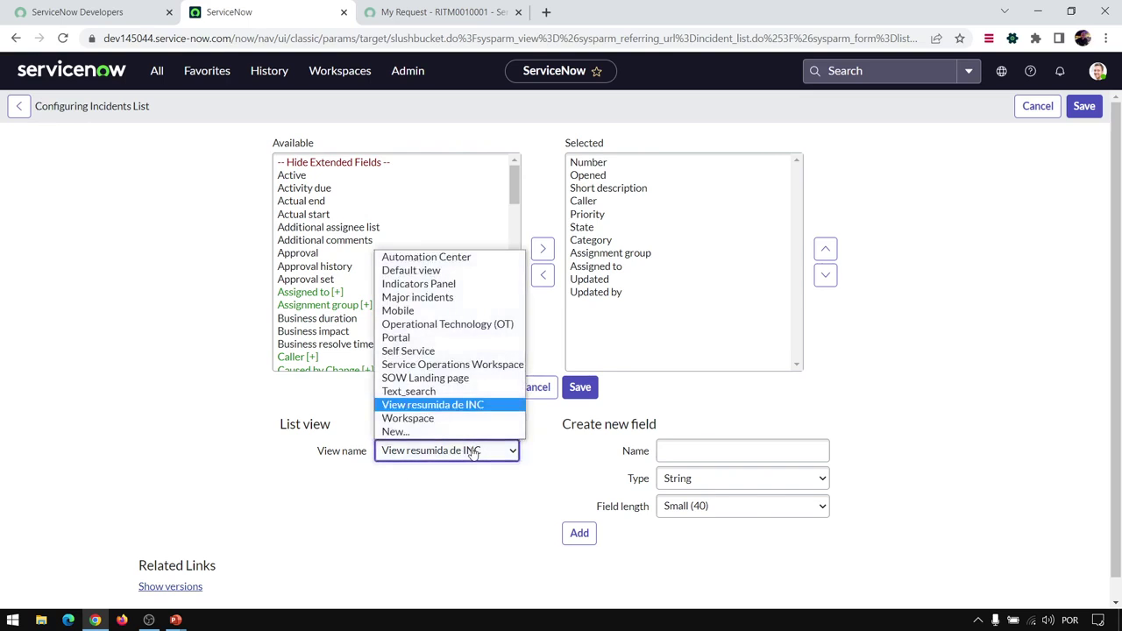
{"action": "left_click", "coordinate": [505, 451]}
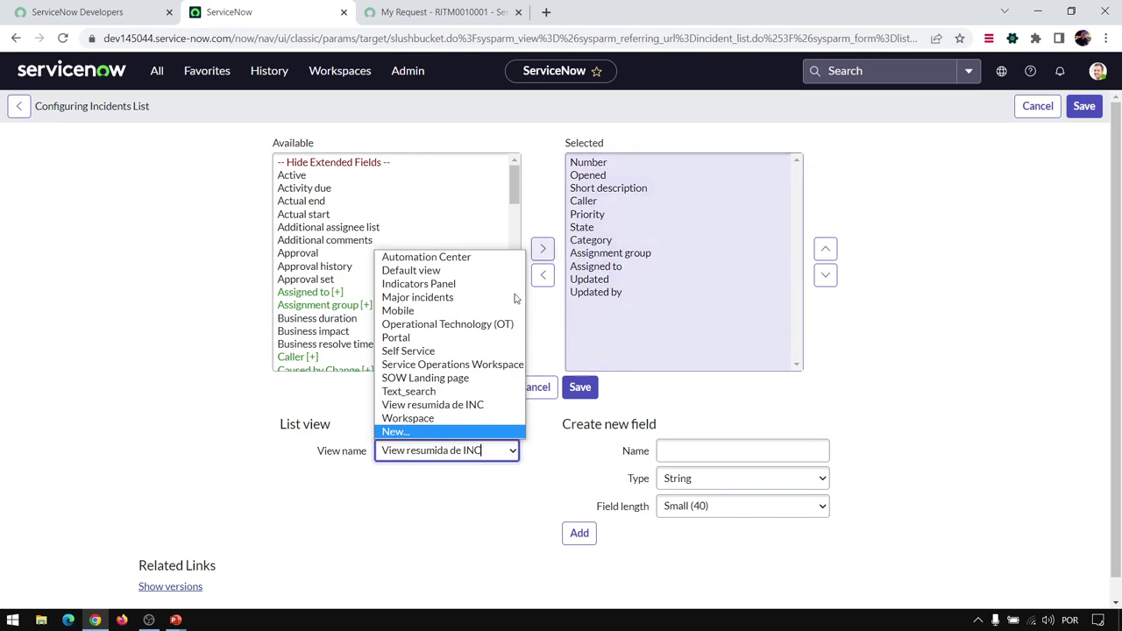
{"action": "left_click", "coordinate": [866, 373]}
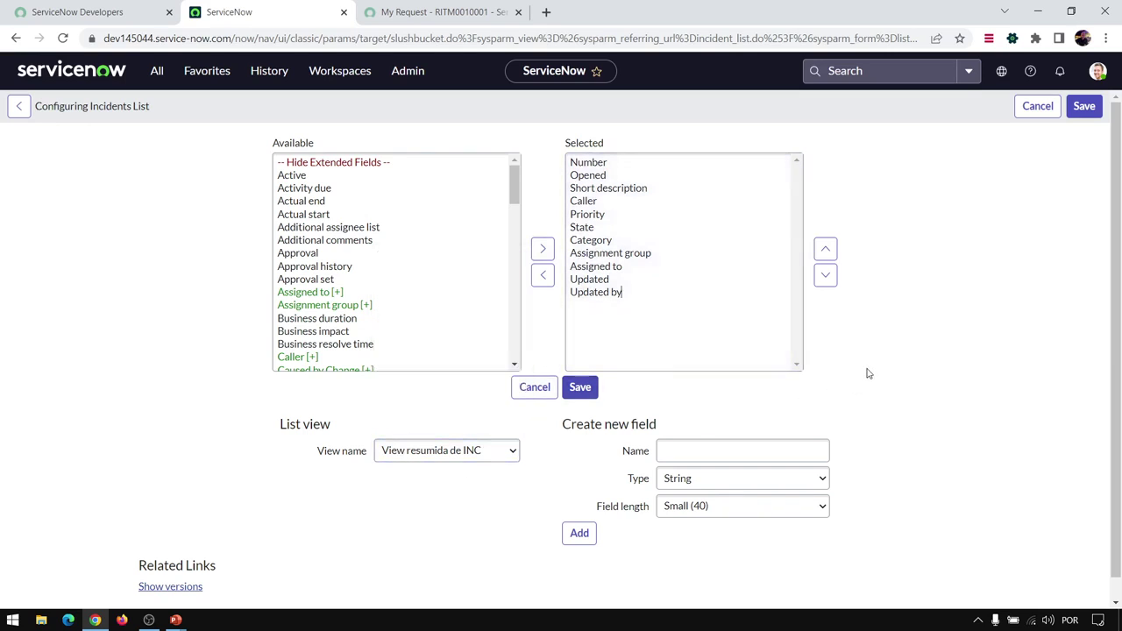
Remove Opened, Priority, Category, Assignment group, Assigned to, Updated and Updated by from the new view's selected columns
{"action": "left_click", "coordinate": [619, 177]}
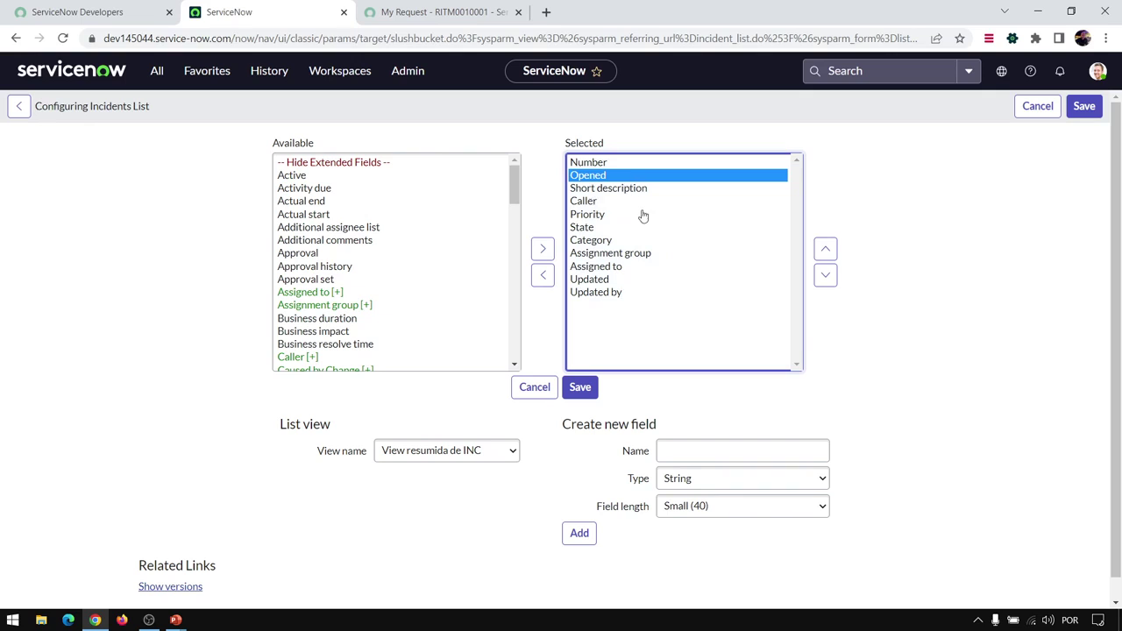
{"action": "left_click", "coordinate": [543, 277]}
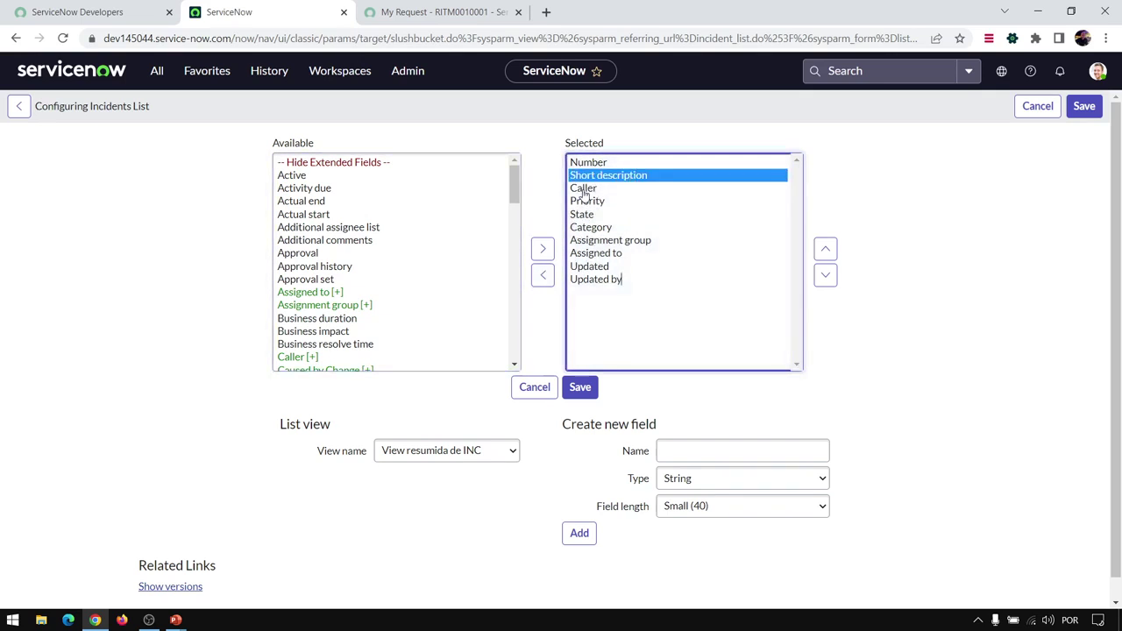
{"action": "left_click", "coordinate": [595, 201]}
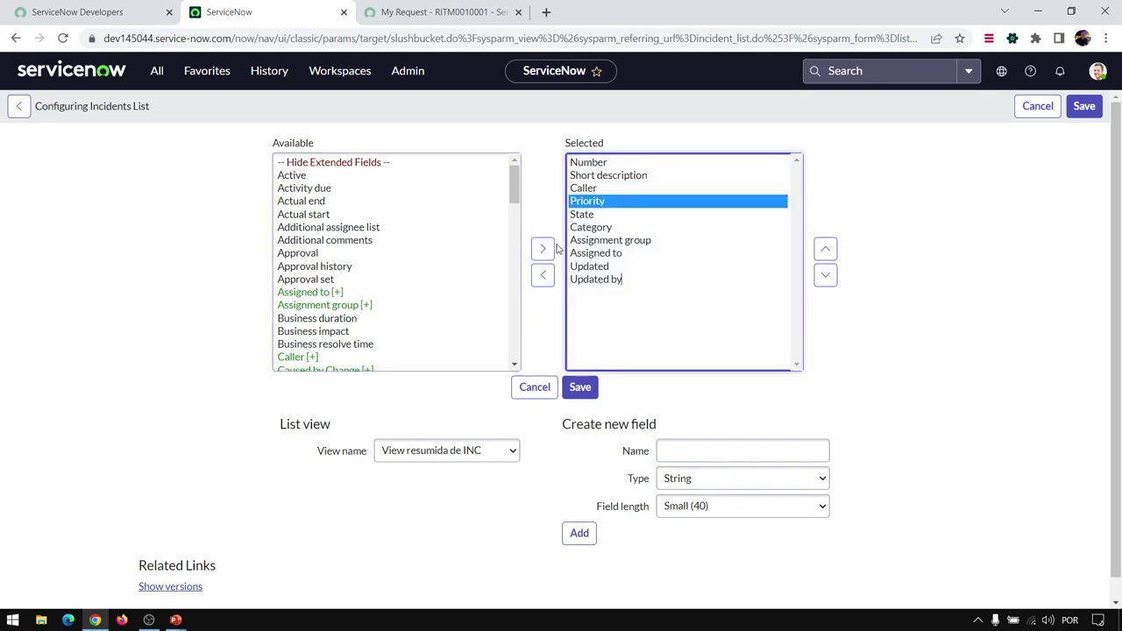
{"action": "left_click", "coordinate": [542, 275]}
{"action": "left_click", "coordinate": [591, 214]}
{"action": "left_click", "coordinate": [605, 267], "text": "shift"}
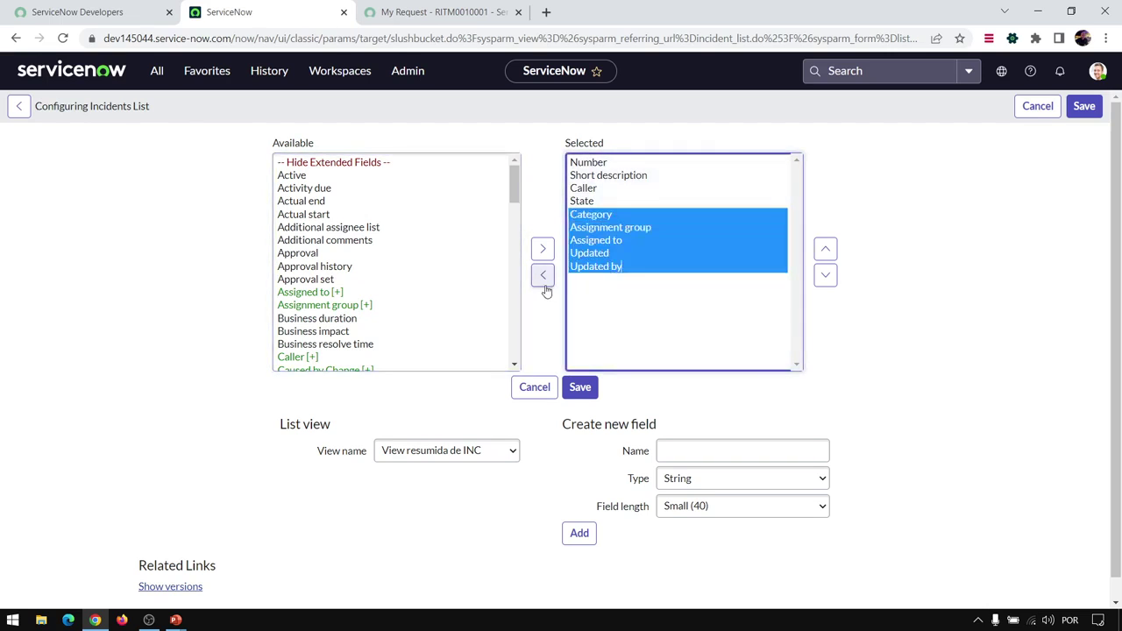
{"action": "left_click", "coordinate": [543, 276]}
Add the Resolved field to the new view's selected columns and save the list layout
{"action": "scroll", "coordinate": [368, 245], "scroll_direction": "down", "scroll_amount": 5}
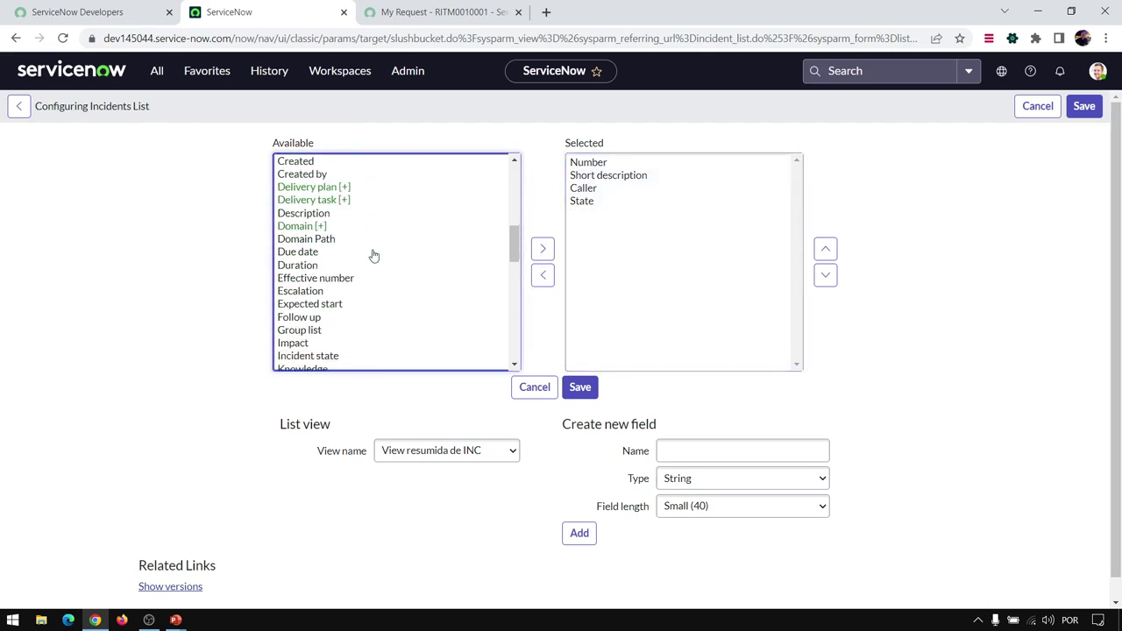
{"action": "scroll", "coordinate": [372, 254], "scroll_direction": "down", "scroll_amount": 5}
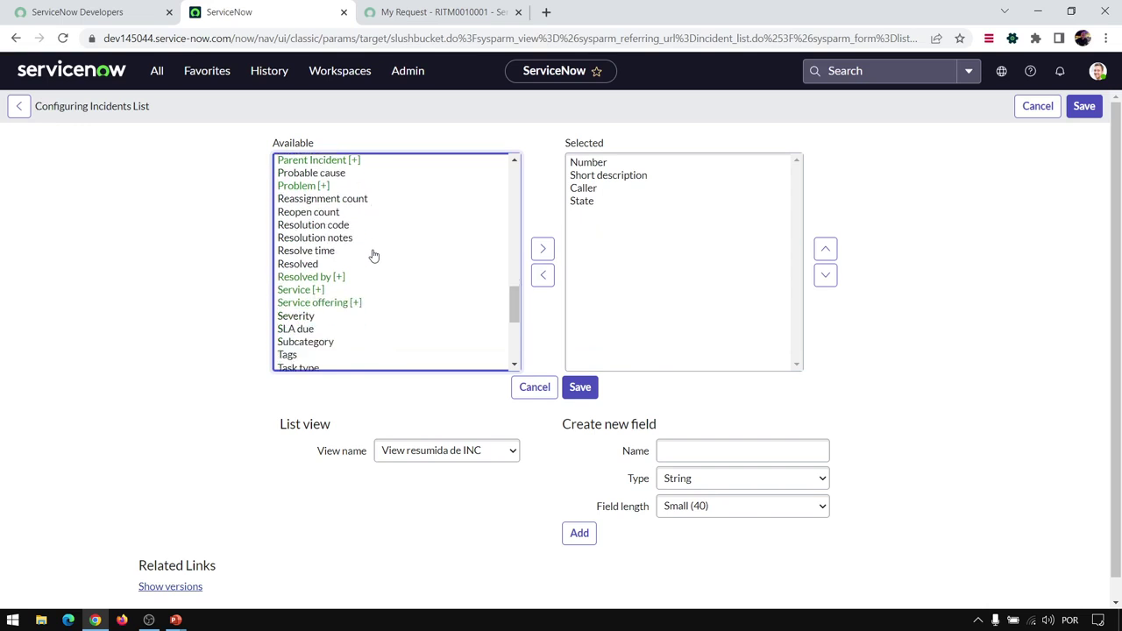
{"action": "scroll", "coordinate": [373, 254], "scroll_direction": "down", "scroll_amount": 2}
{"action": "scroll", "coordinate": [372, 253], "scroll_direction": "down", "scroll_amount": 5}
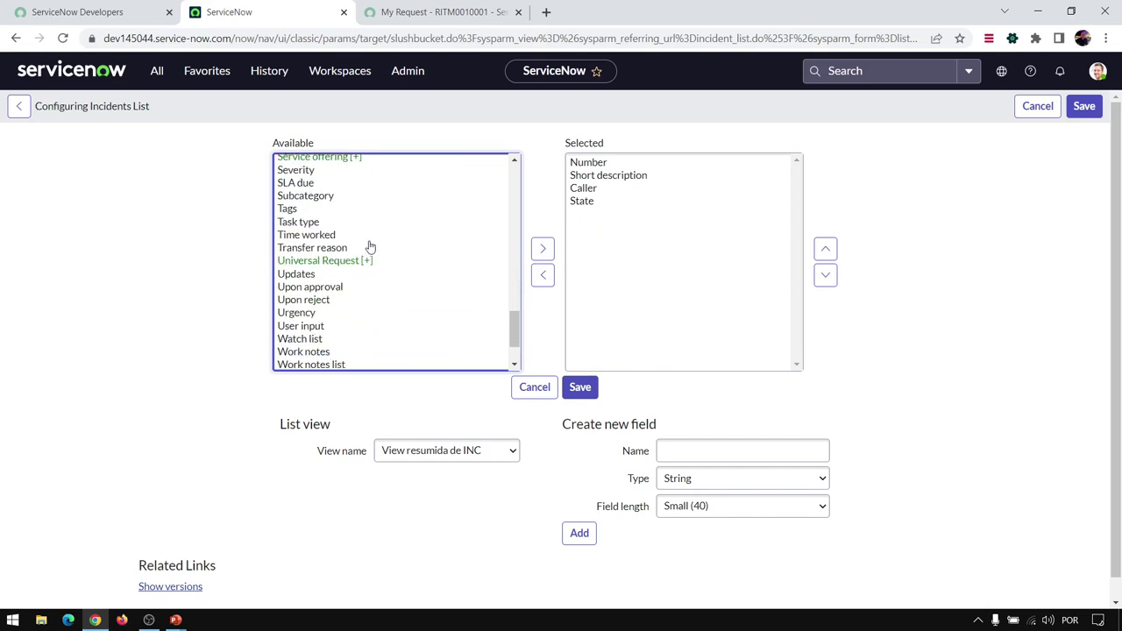
{"action": "scroll", "coordinate": [367, 245], "scroll_direction": "up", "scroll_amount": 7}
{"action": "scroll", "coordinate": [366, 245], "scroll_direction": "up", "scroll_amount": 8}
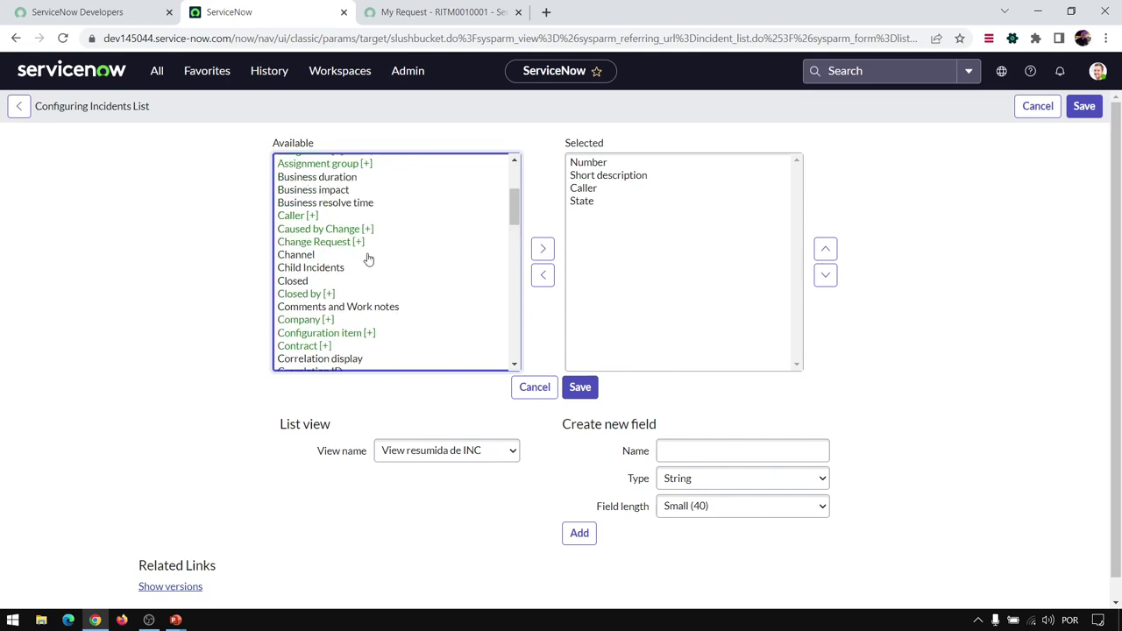
{"action": "scroll", "coordinate": [368, 258], "scroll_direction": "down", "scroll_amount": 9}
{"action": "left_click", "coordinate": [352, 207]}
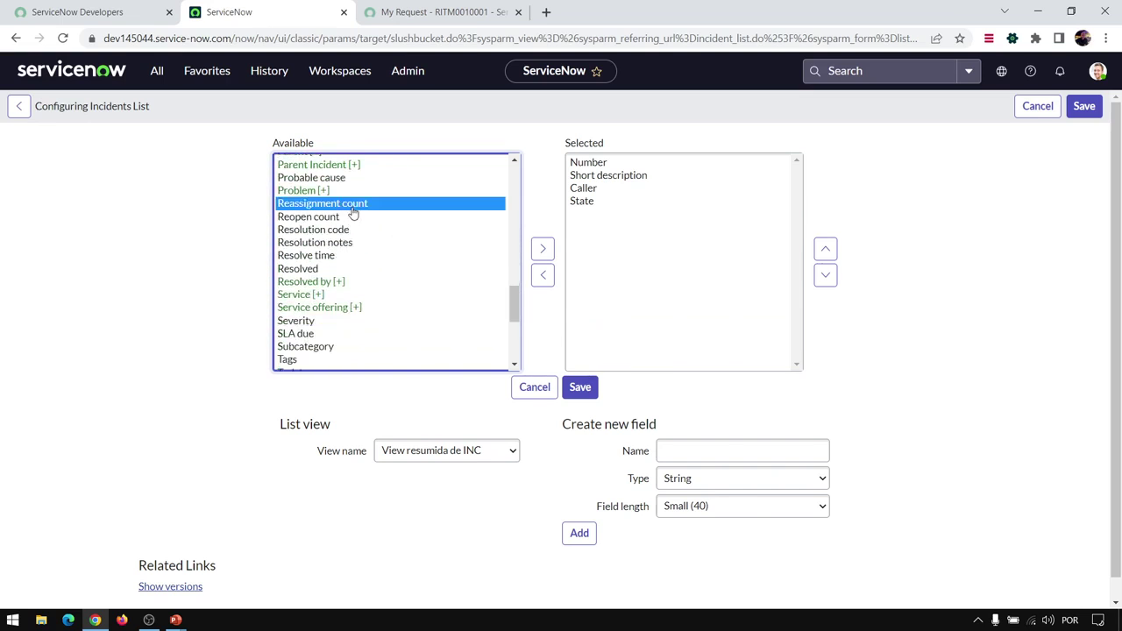
{"action": "key", "text": "Down"}
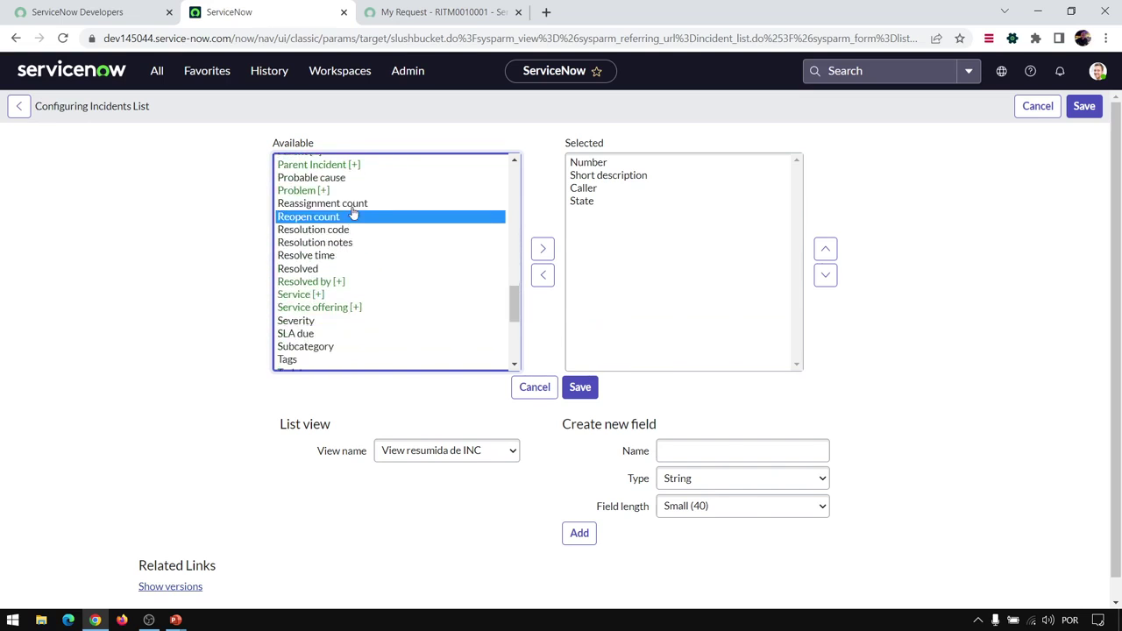
{"action": "left_click", "coordinate": [320, 270]}
{"action": "left_click", "coordinate": [543, 249]}
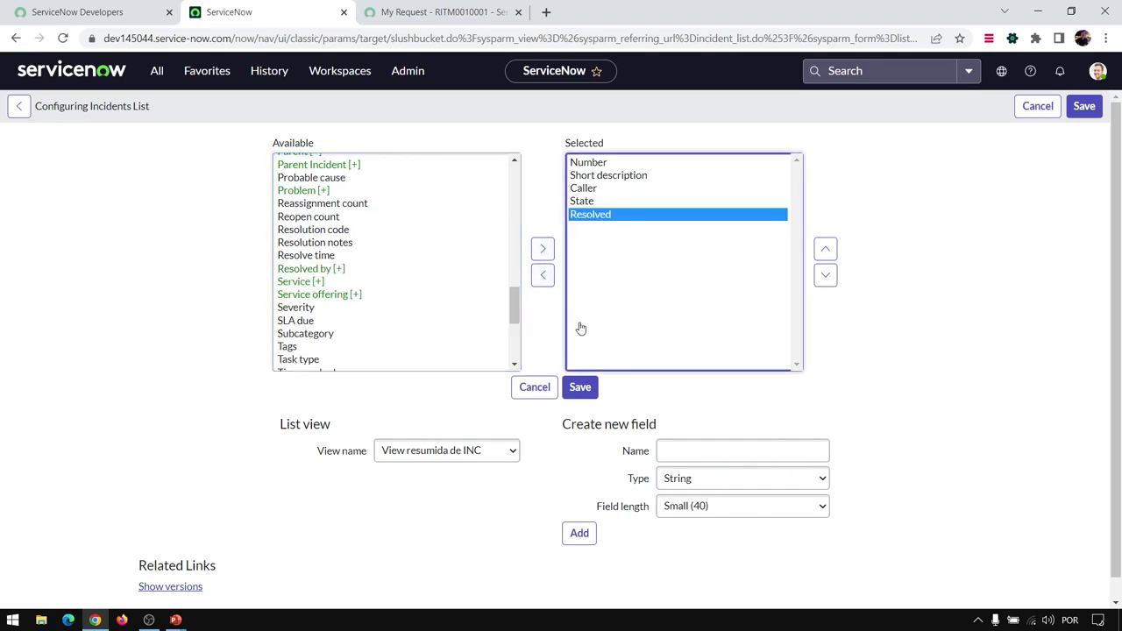
{"action": "left_click", "coordinate": [594, 391]}
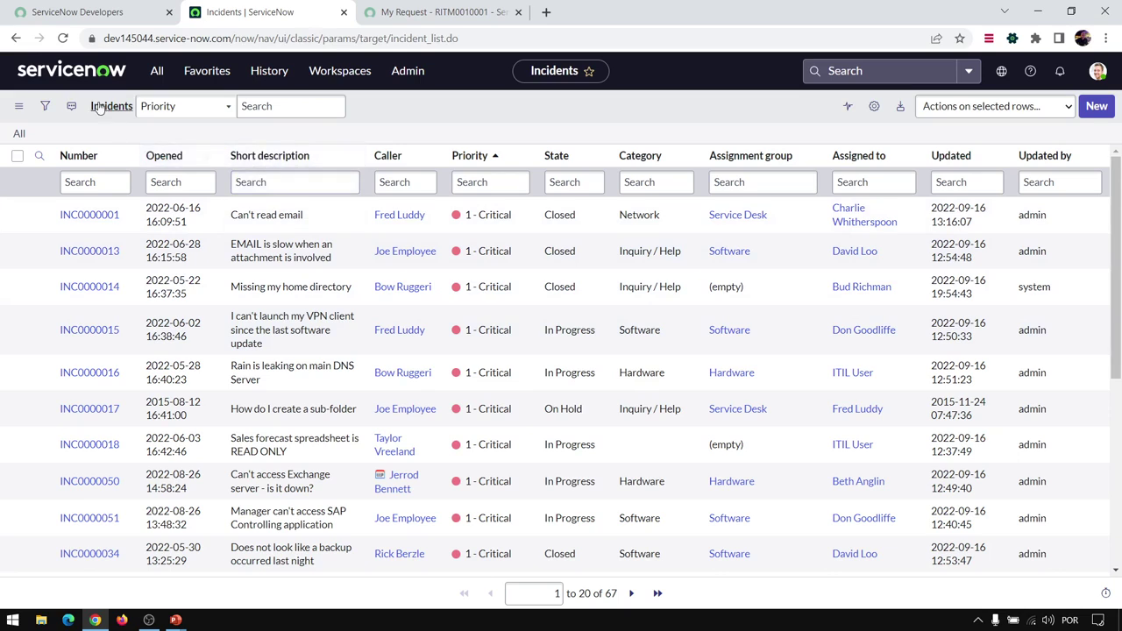
Switch the incident list to the View resumida de INC view
{"action": "left_click", "coordinate": [19, 105]}
{"action": "mouse_move", "coordinate": [42, 112]}
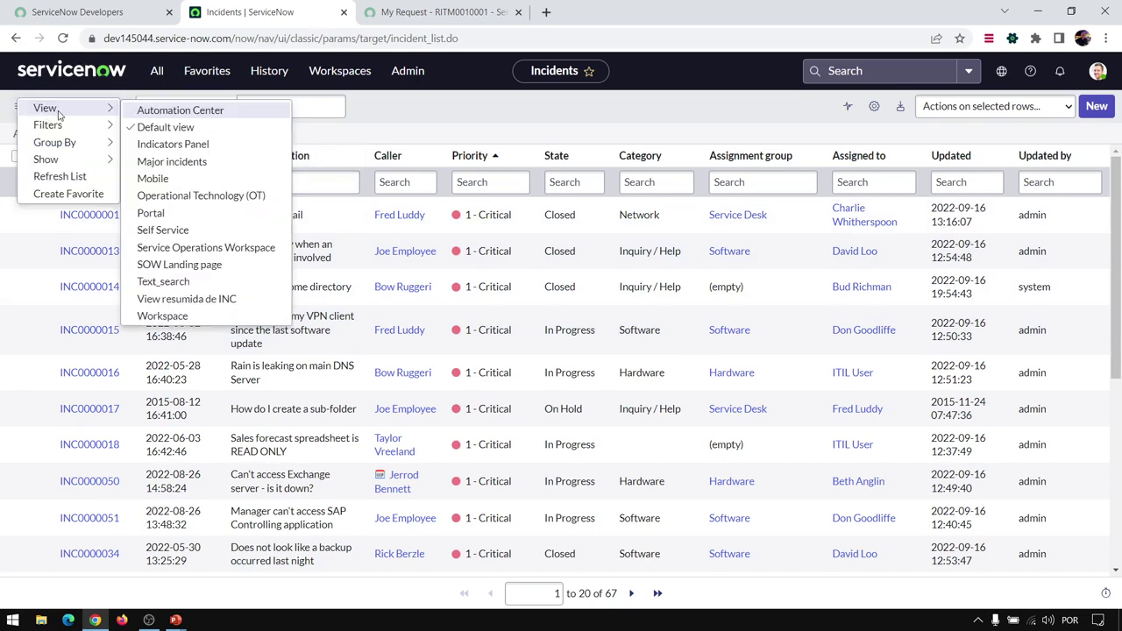
{"action": "left_click", "coordinate": [172, 303]}
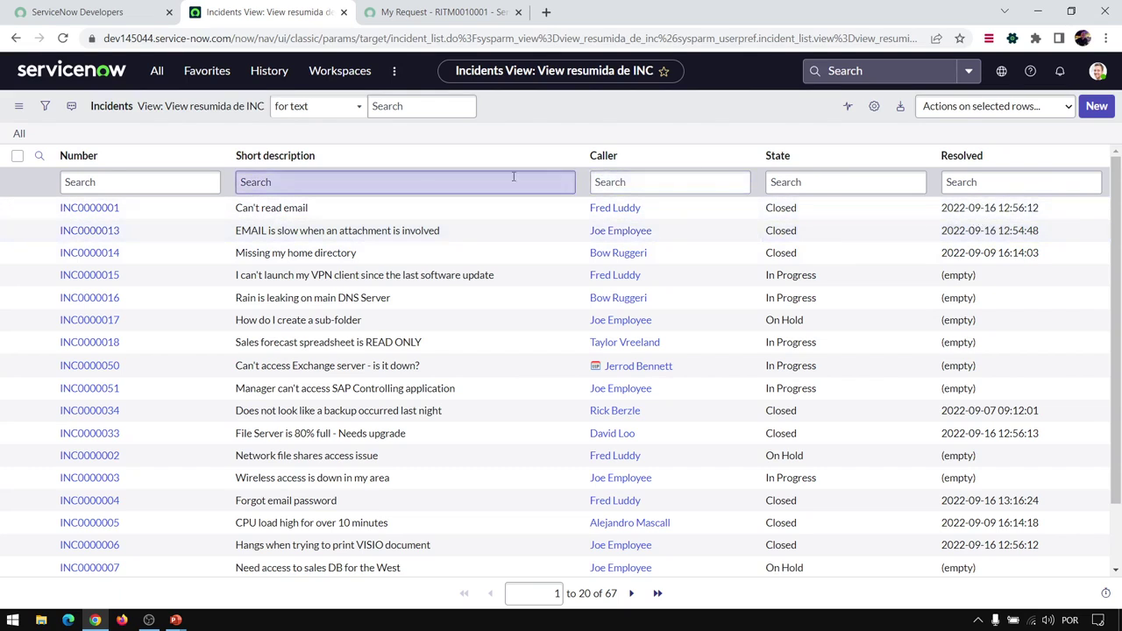
Open the list layout configuration of the View resumida de INC view and go through its selected columns
{"action": "left_click", "coordinate": [19, 105]}
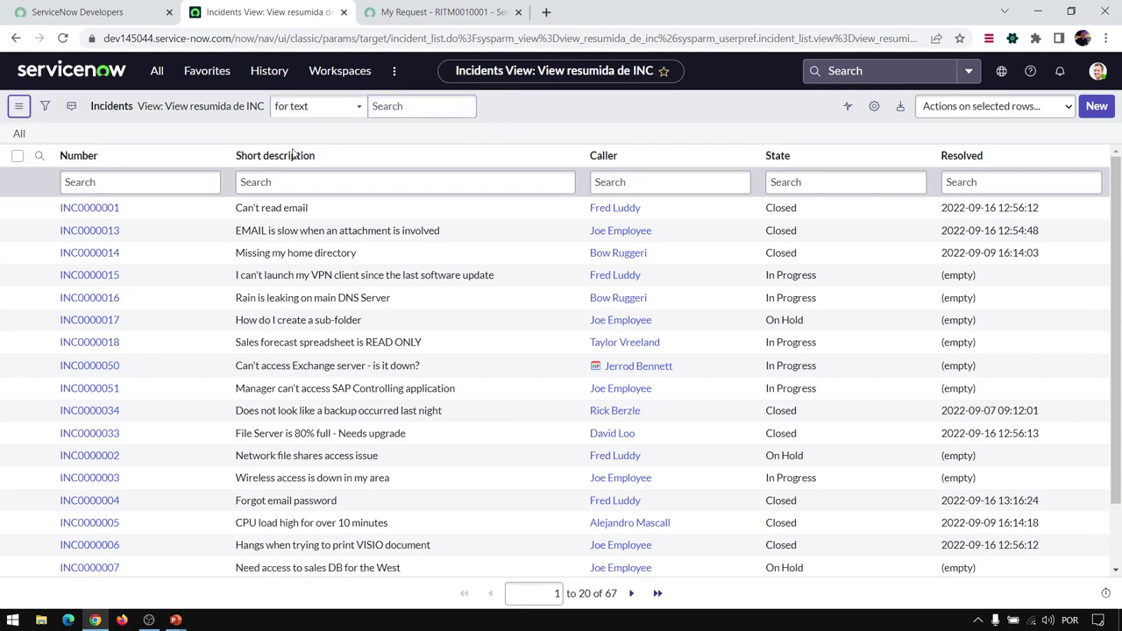
{"action": "left_click", "coordinate": [211, 155]}
{"action": "mouse_move", "coordinate": [293, 311]}
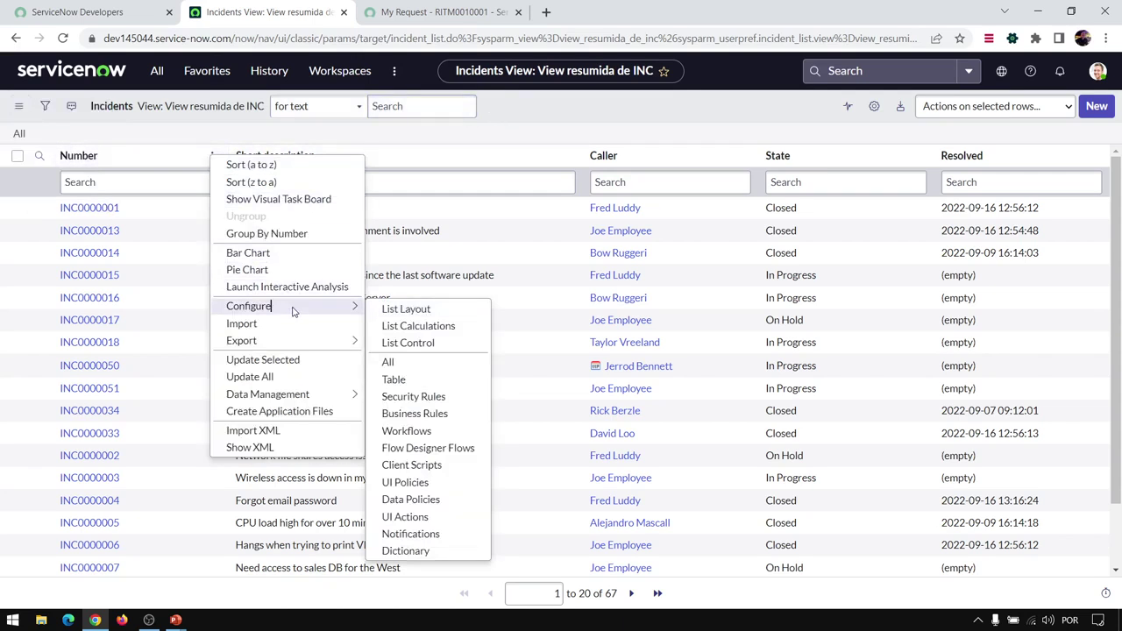
{"action": "left_click", "coordinate": [410, 309]}
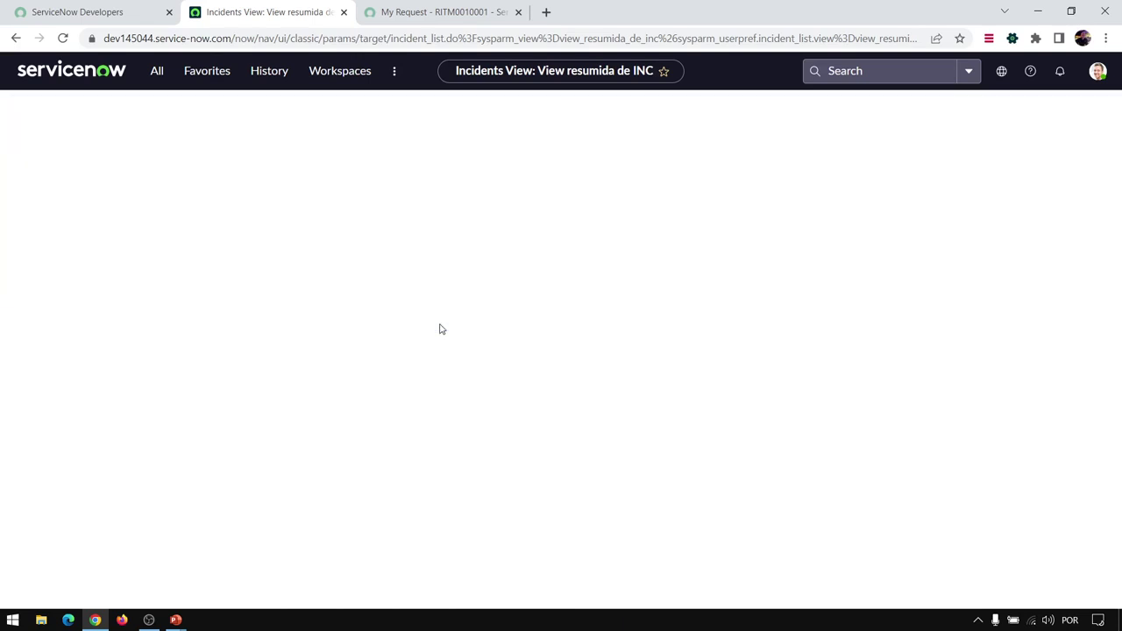
{"action": "left_click", "coordinate": [613, 198]}
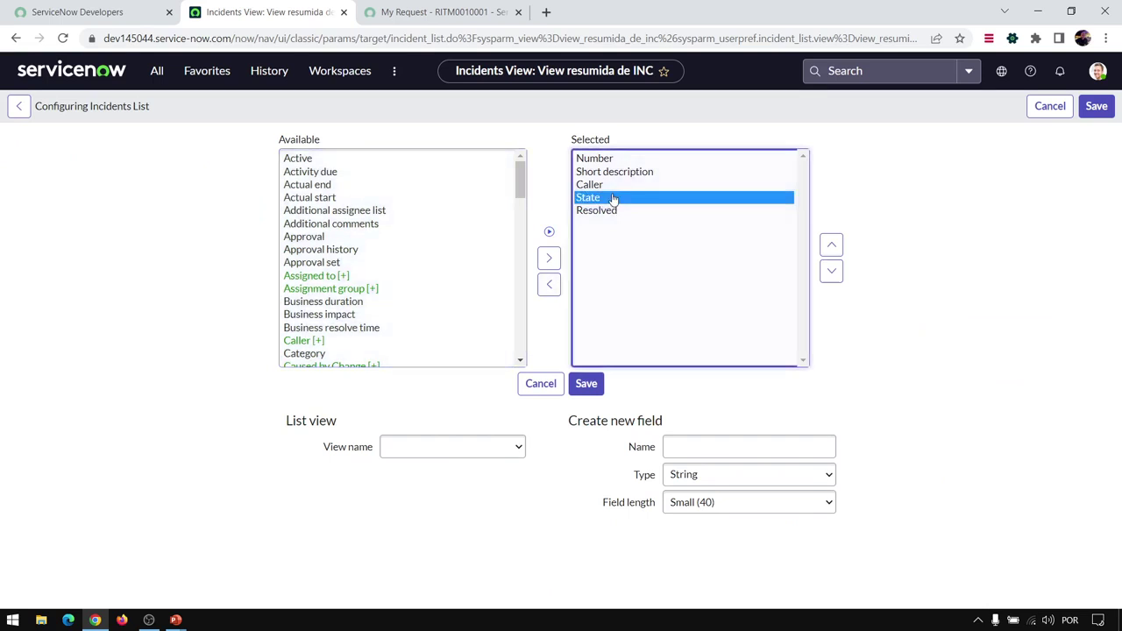
{"action": "left_click", "coordinate": [619, 211]}
{"action": "left_click", "coordinate": [614, 185]}
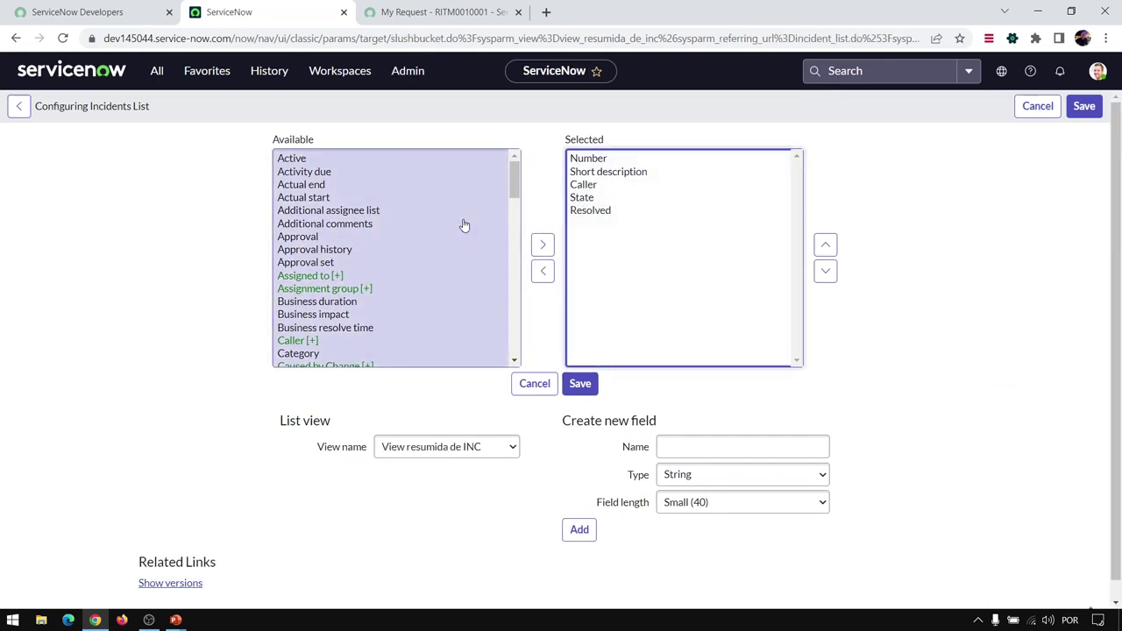
Compare expandable reference fields with a plain field among the available columns, selecting Assigned to, Assignment group and Business impact
{"action": "scroll", "coordinate": [413, 301], "scroll_direction": "down", "scroll_amount": 2}
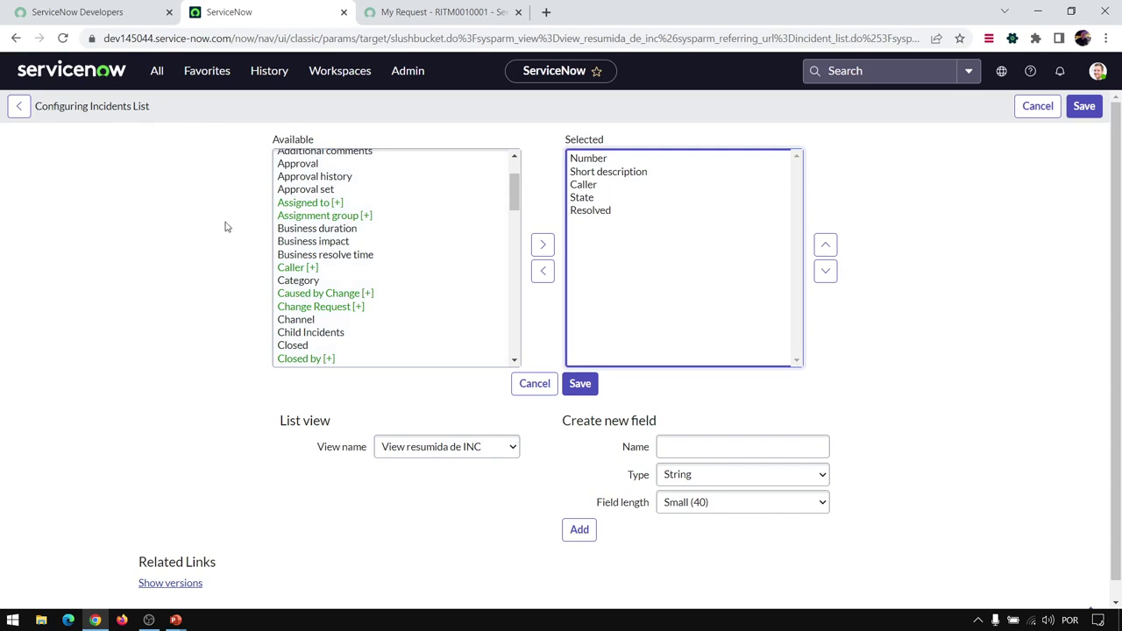
{"action": "left_click", "coordinate": [312, 203]}
{"action": "left_click", "coordinate": [312, 215]}
{"action": "left_click", "coordinate": [312, 242]}
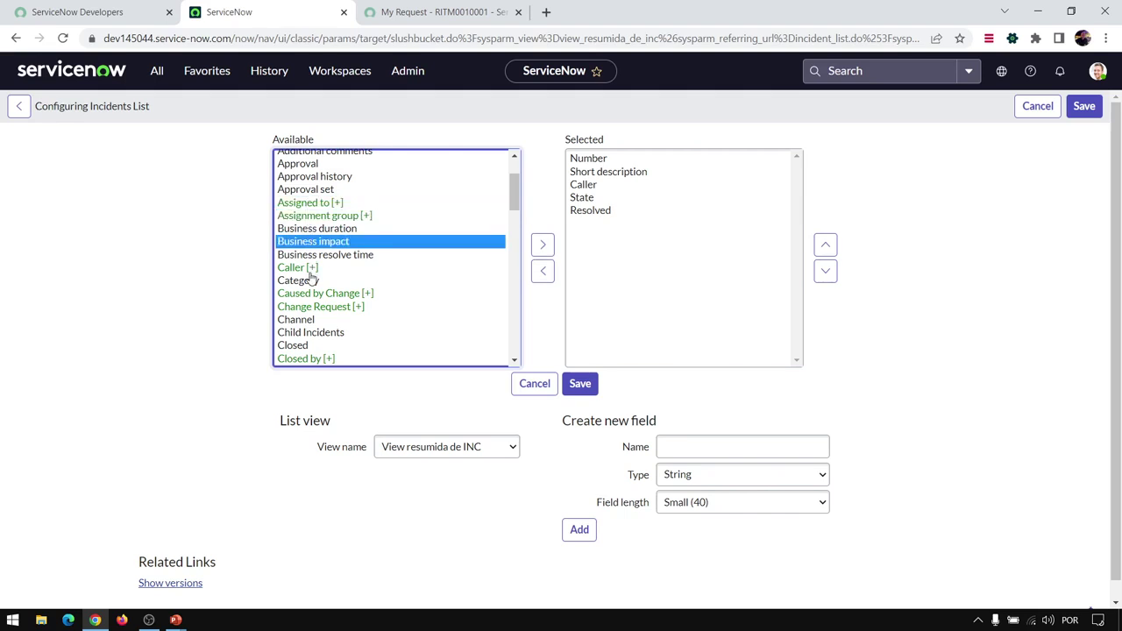
{"action": "left_click", "coordinate": [334, 218]}
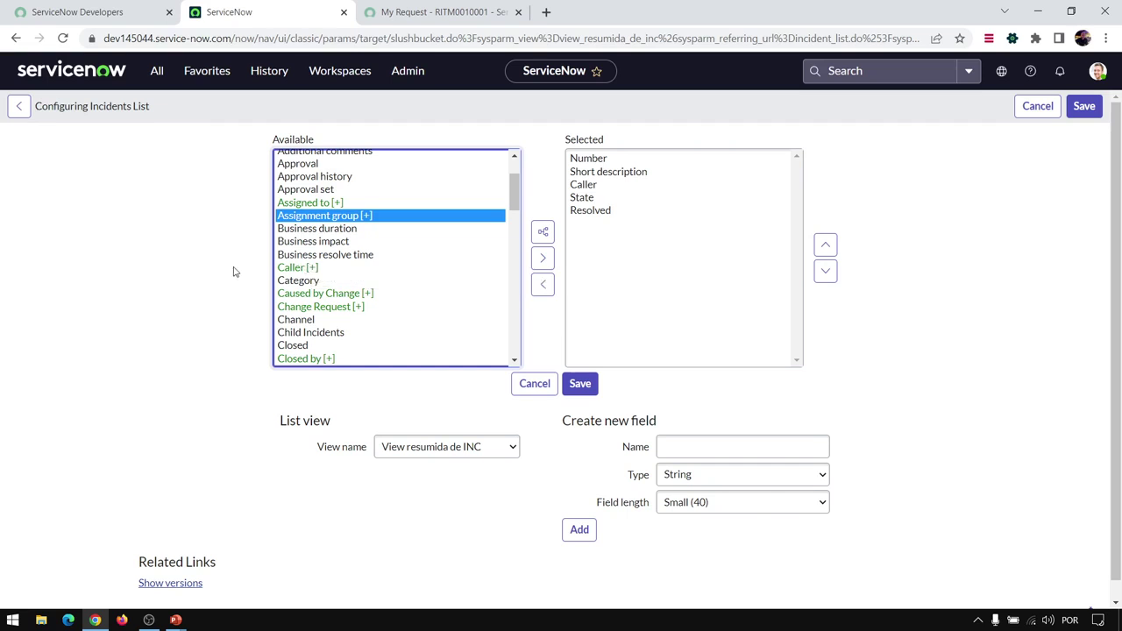
Open the favorite "Incidents P1 sem atribuição" in a new browser tab and open incident INC0000007 from its list
{"action": "left_click", "coordinate": [211, 73]}
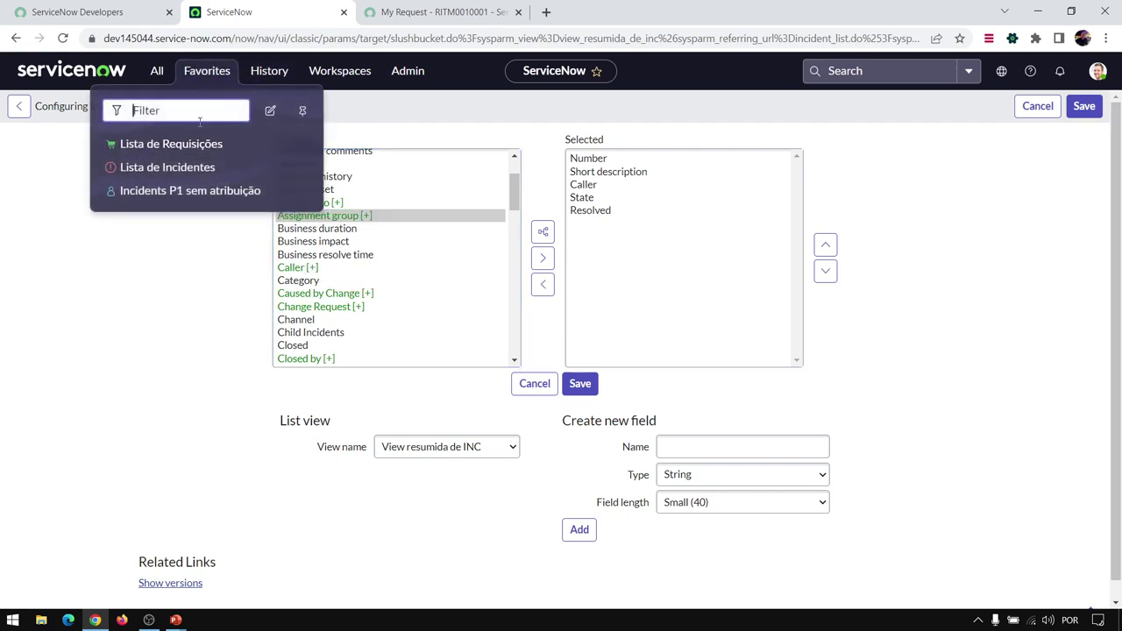
{"action": "middle_click", "coordinate": [163, 191]}
{"action": "left_click", "coordinate": [401, 12]}
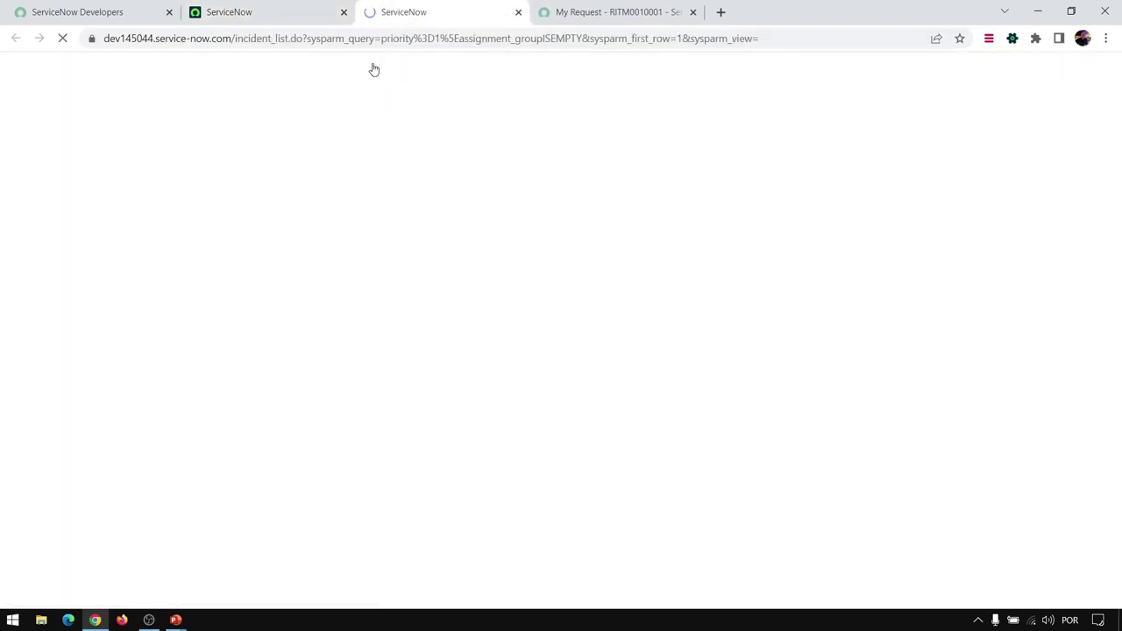
{"action": "left_click", "coordinate": [91, 175]}
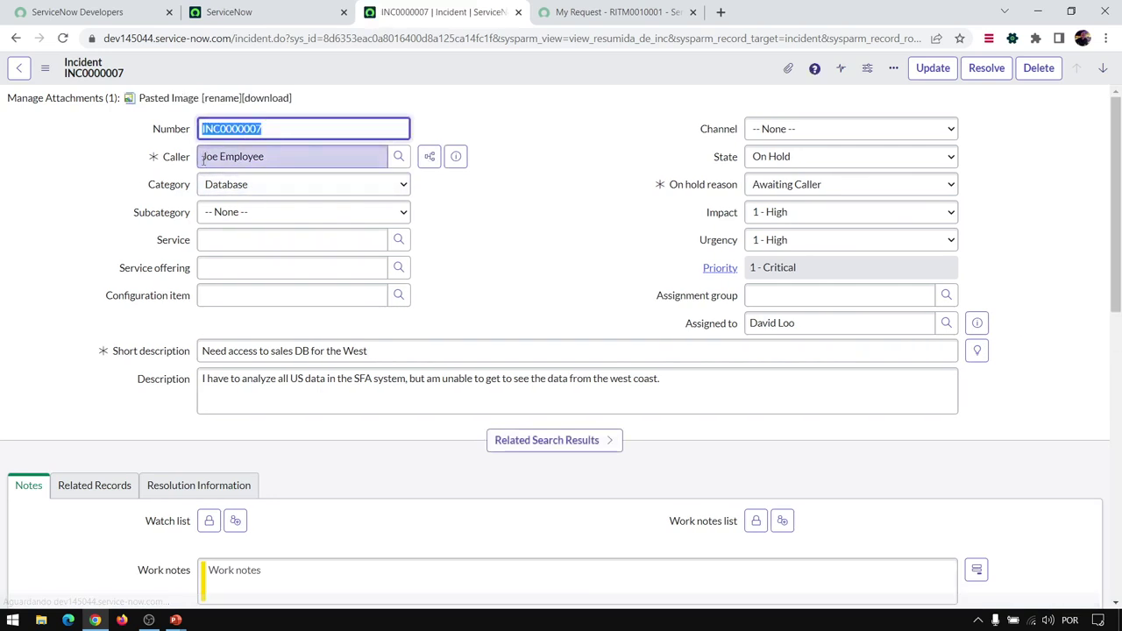
Examine the Caller reference field on incident INC0000007 and compare it with the Caller entry among the list configuration's available columns
{"action": "left_click_drag", "start_coordinate": [271, 156], "coordinate": [201, 161]}
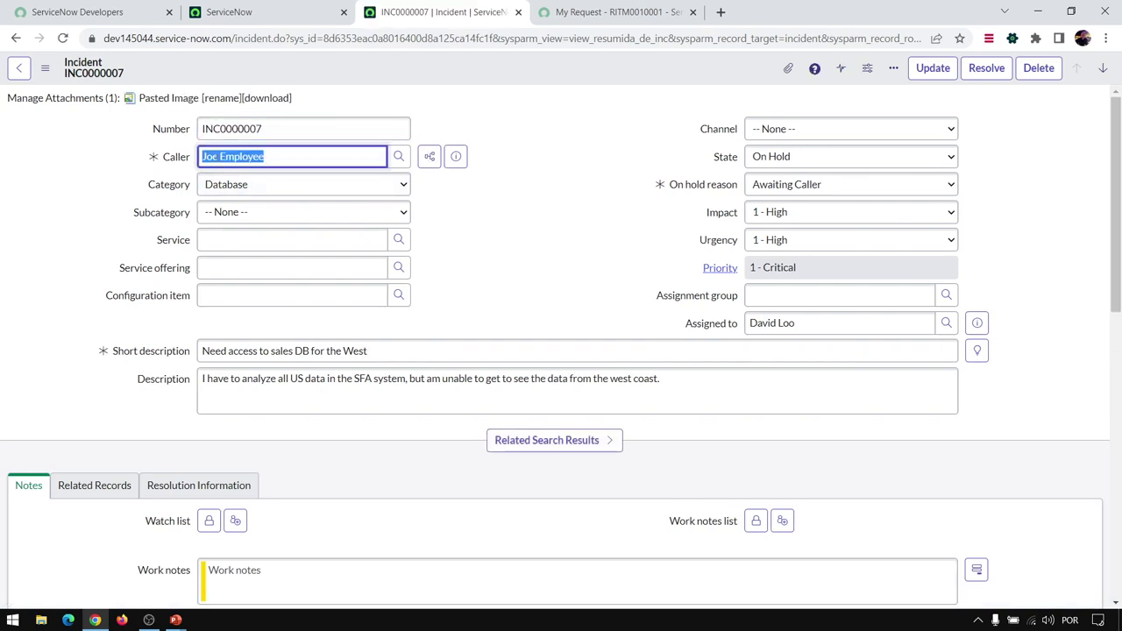
{"action": "left_click", "coordinate": [326, 165]}
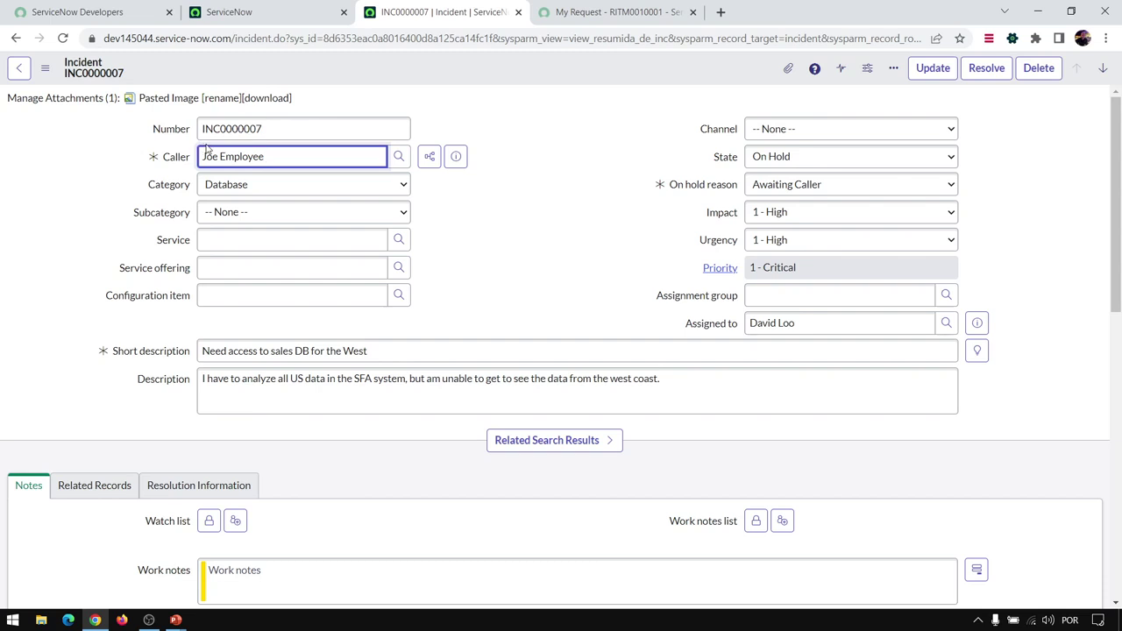
{"action": "left_click", "coordinate": [254, 12]}
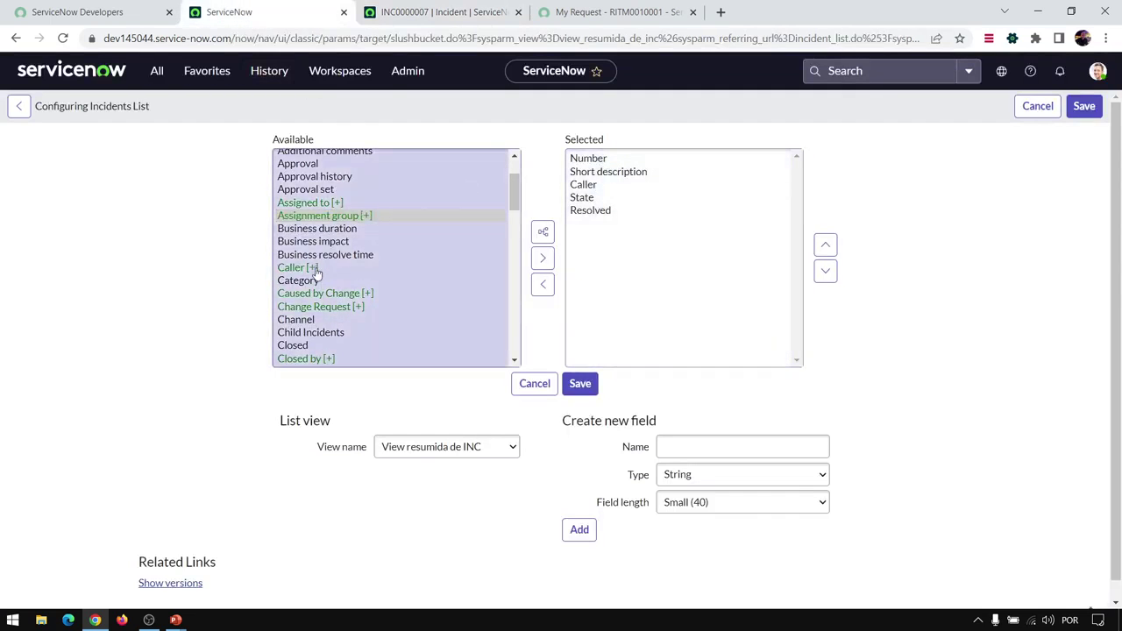
{"action": "left_click", "coordinate": [407, 16]}
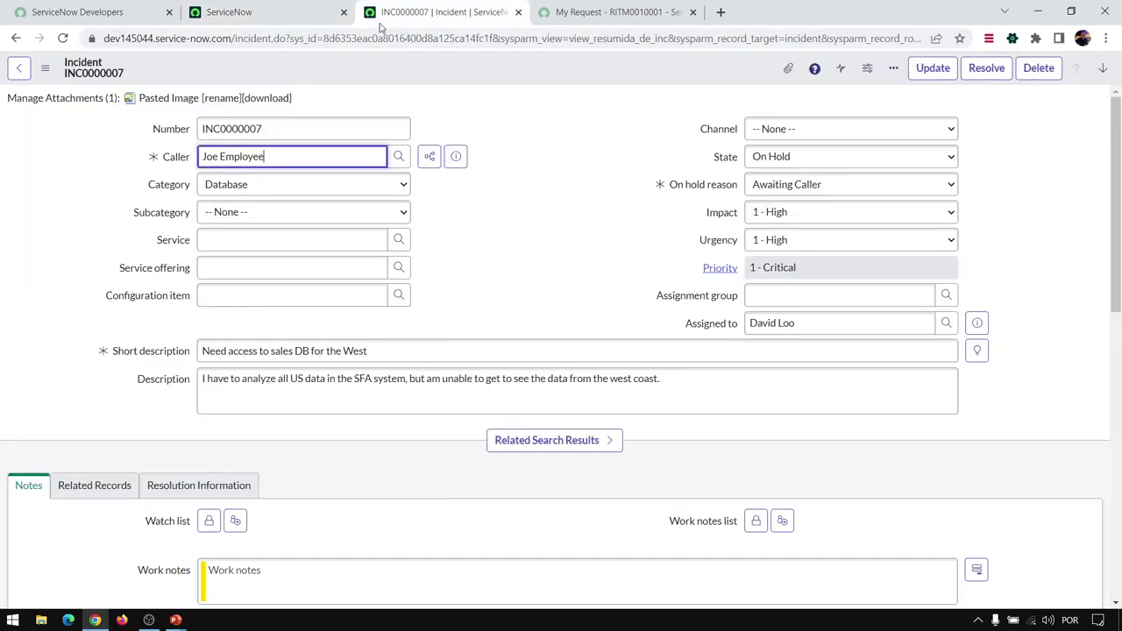
Expand the Caller reference field in the list configuration's available columns to show the related User fields
{"action": "left_click", "coordinate": [261, 16]}
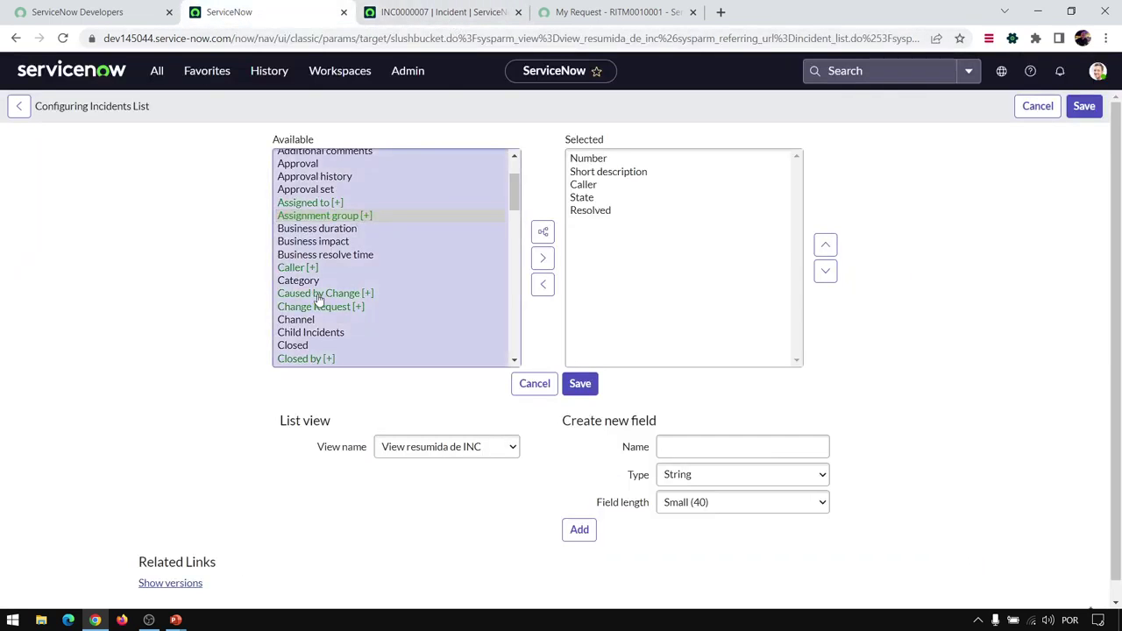
{"action": "left_click", "coordinate": [321, 268]}
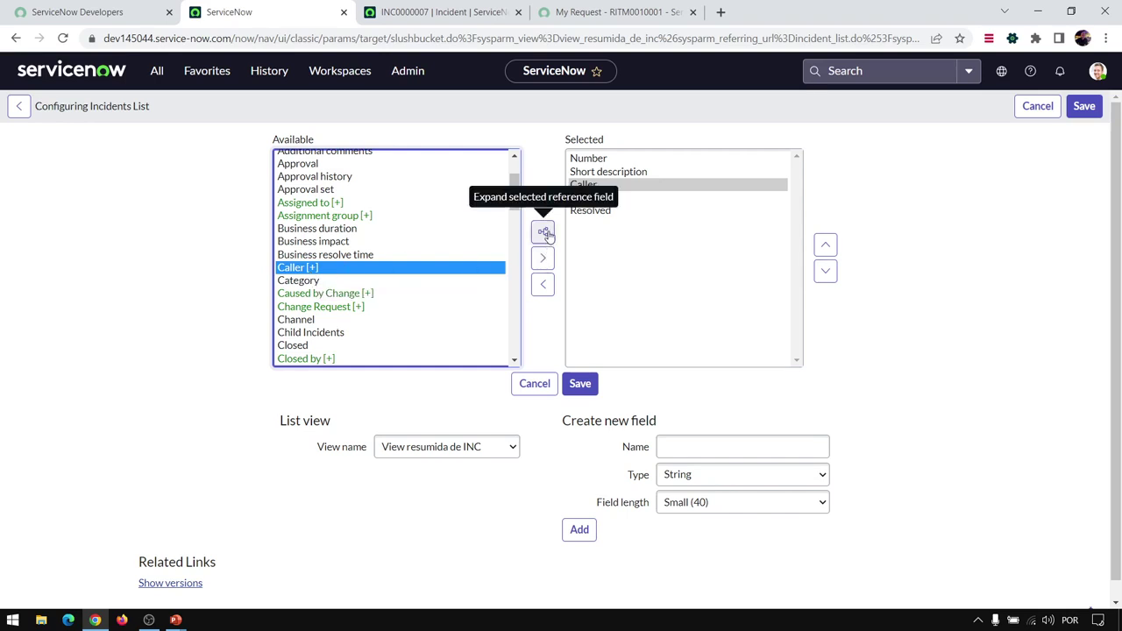
{"action": "left_click", "coordinate": [544, 234]}
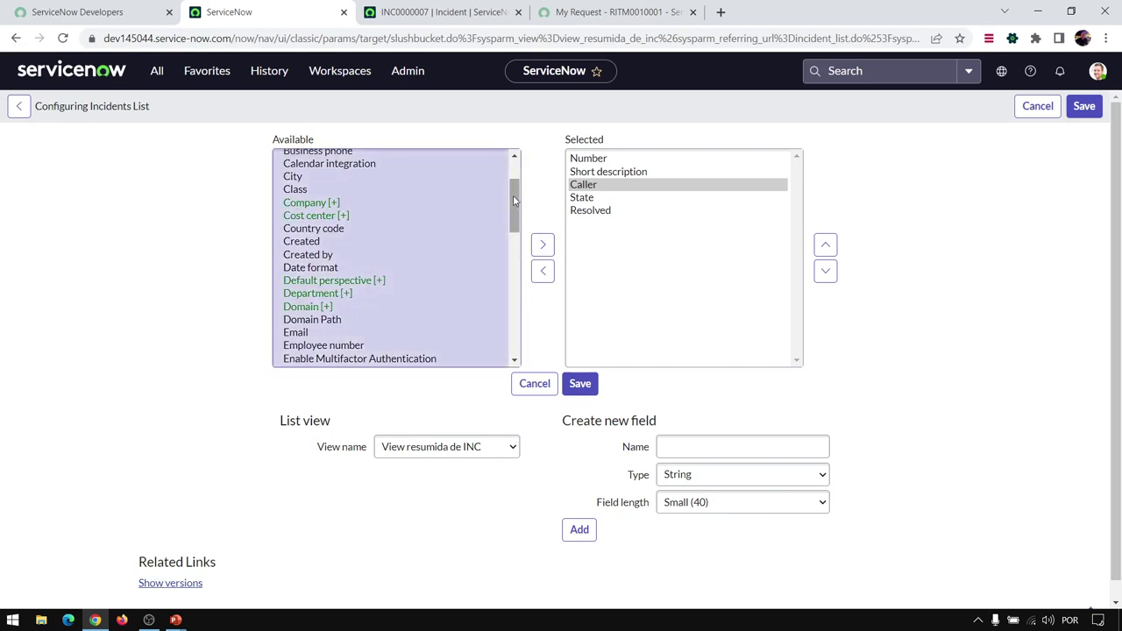
{"action": "scroll", "coordinate": [515, 199], "scroll_direction": "up", "scroll_amount": 2}
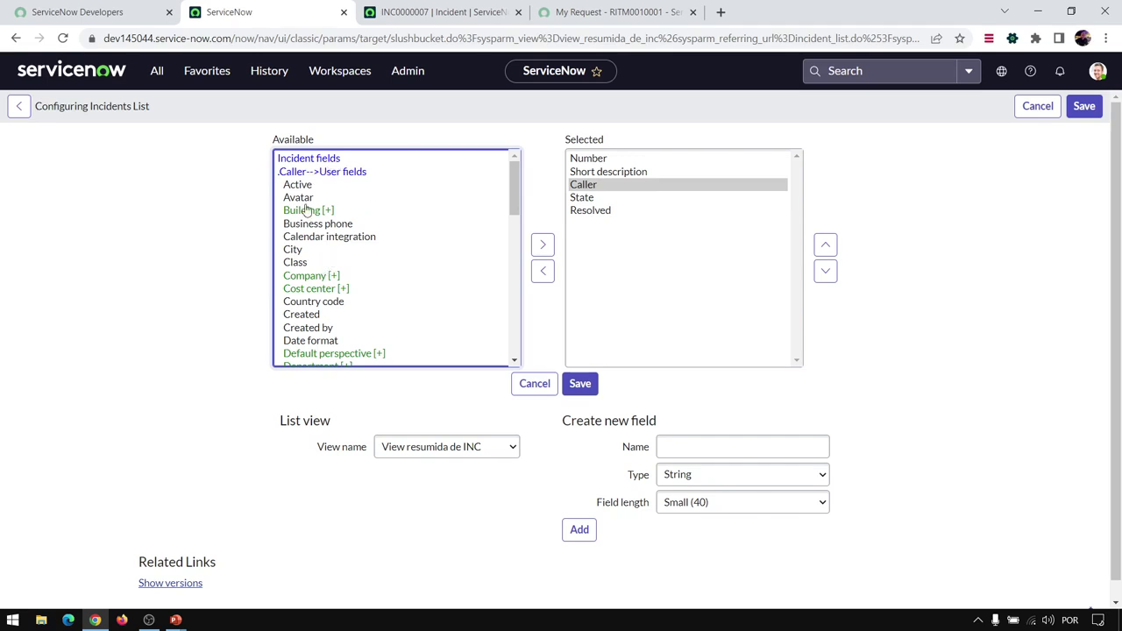
Add the caller's Manager field to the selected columns of View resumida de INC and save the list layout
{"action": "scroll", "coordinate": [377, 254], "scroll_direction": "down", "scroll_amount": 5}
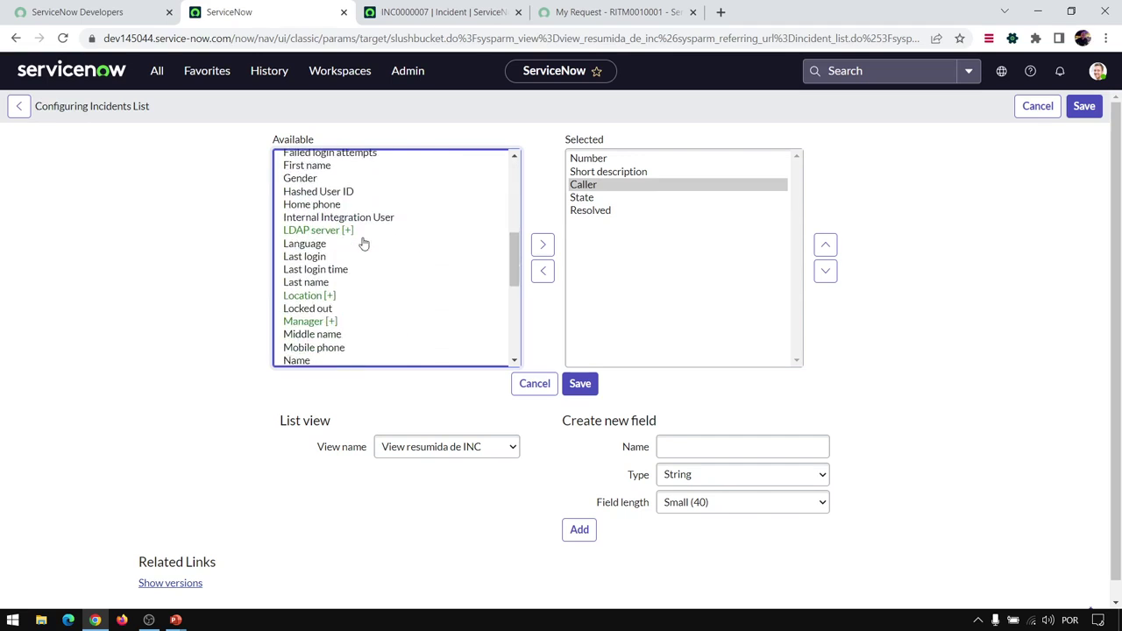
{"action": "scroll", "coordinate": [364, 244], "scroll_direction": "down", "scroll_amount": 1}
{"action": "left_click", "coordinate": [307, 249]}
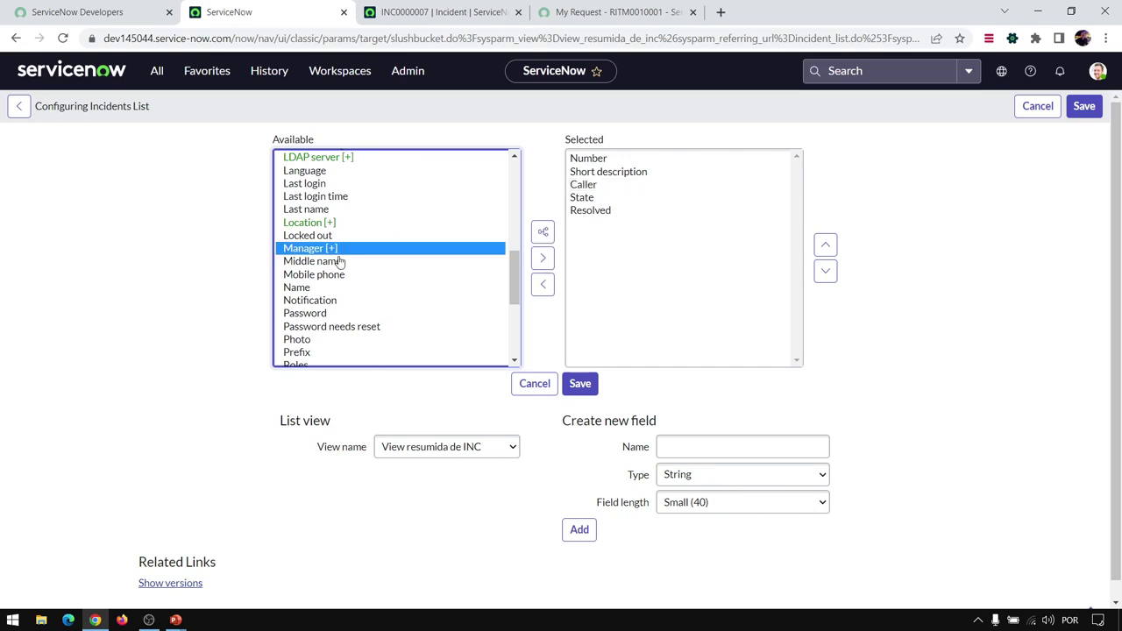
{"action": "left_click", "coordinate": [550, 259]}
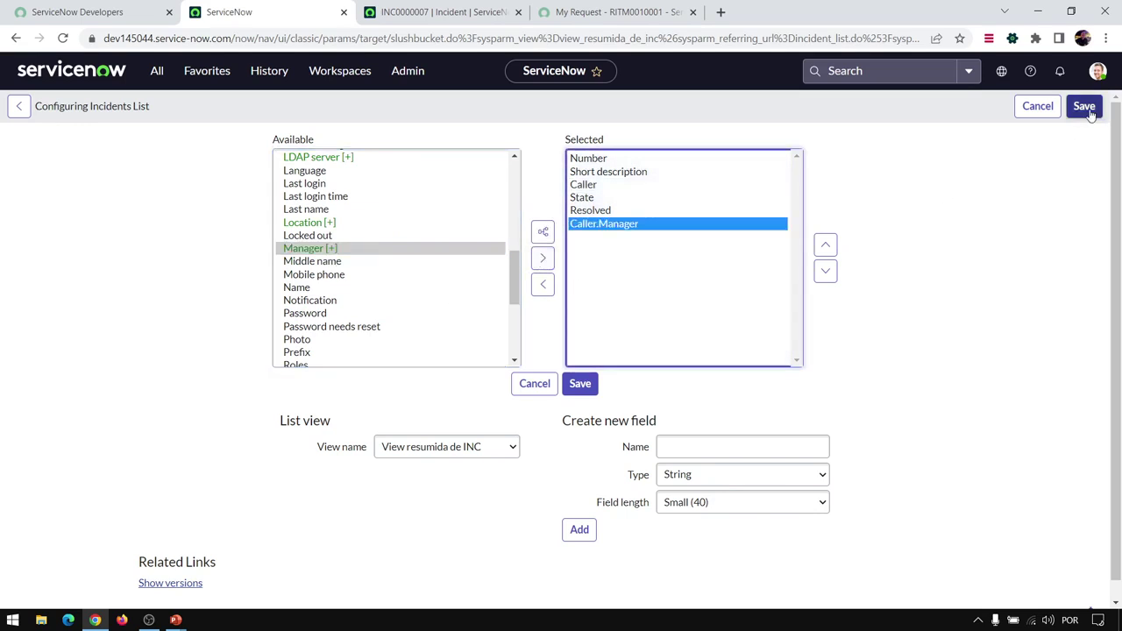
{"action": "left_click", "coordinate": [579, 383]}
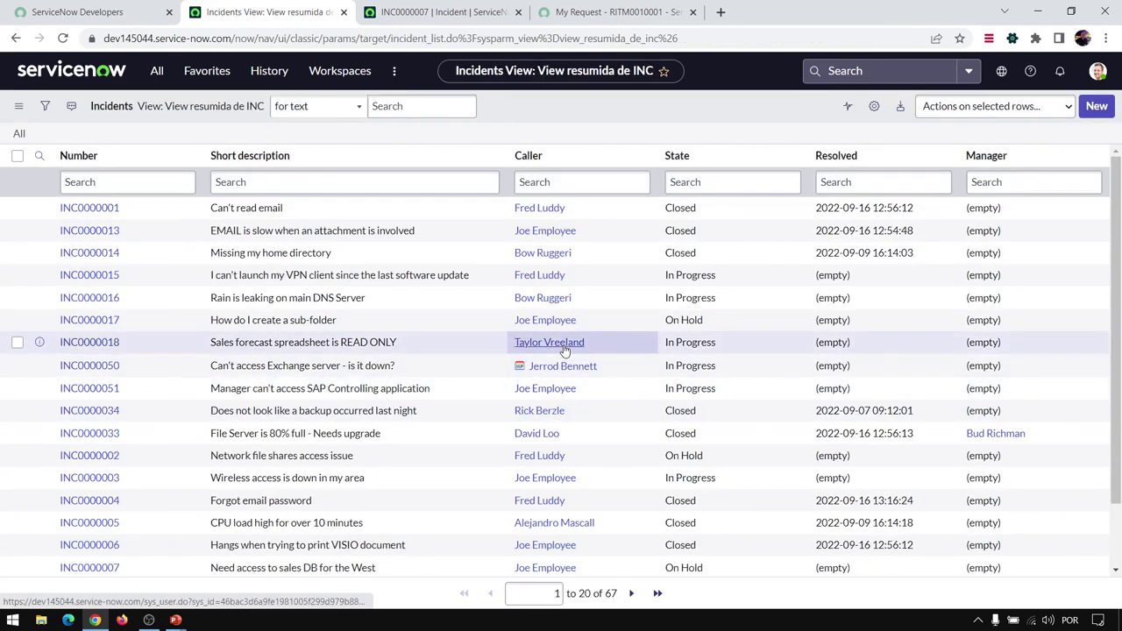
Check the Manager column in the incident list, and return to the INC0000007 record to look at its Caller field
{"action": "left_click", "coordinate": [977, 181]}
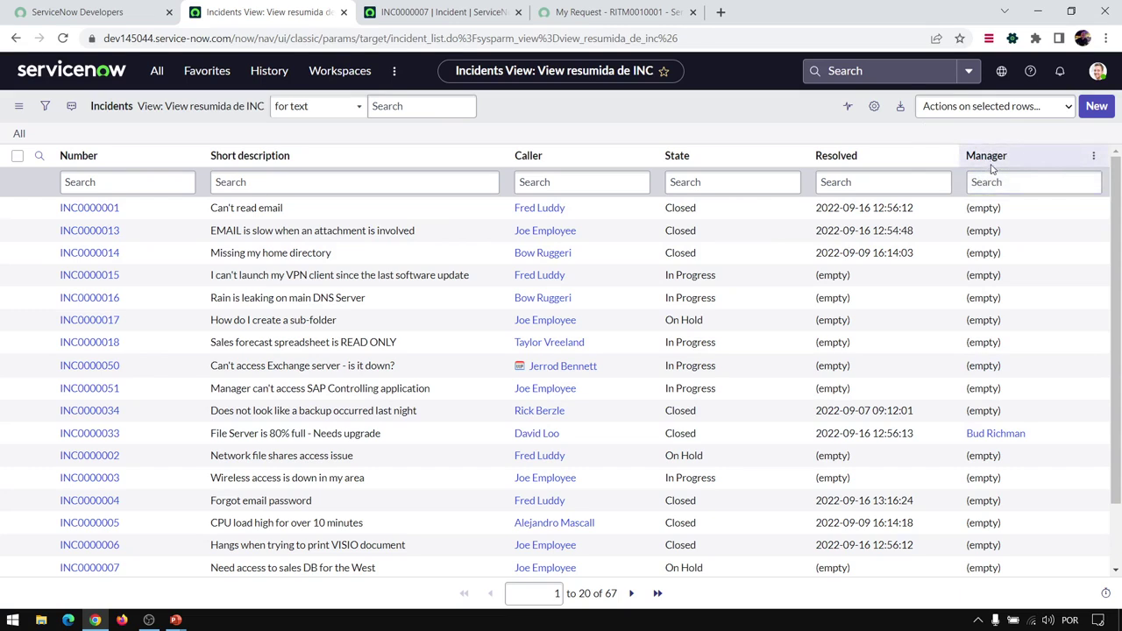
{"action": "left_click", "coordinate": [1052, 189]}
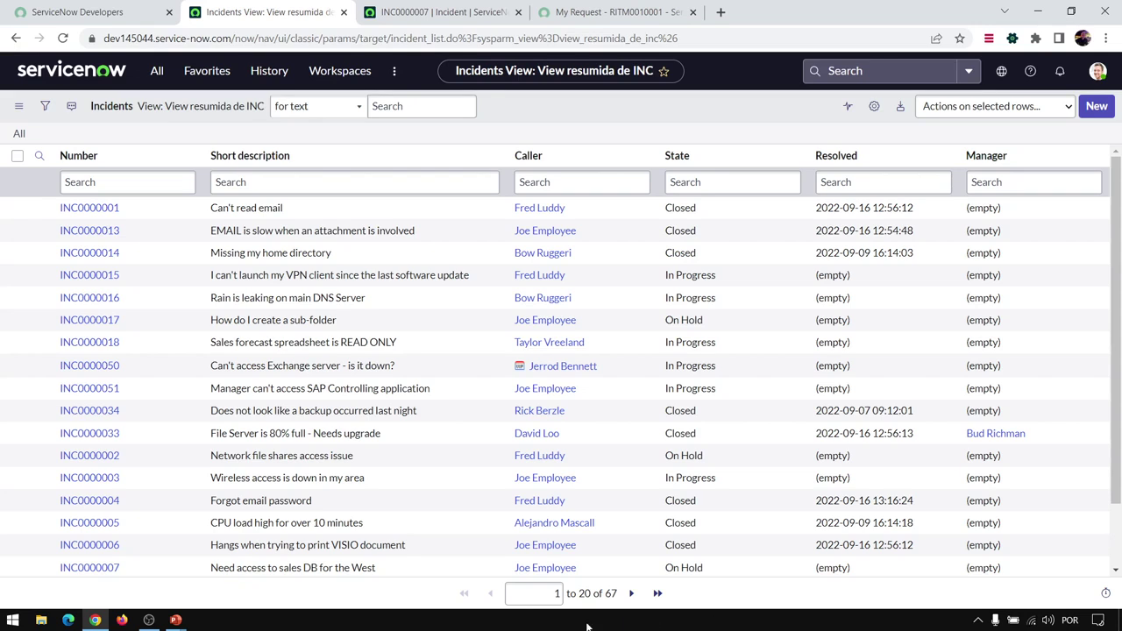
{"action": "left_click", "coordinate": [438, 11]}
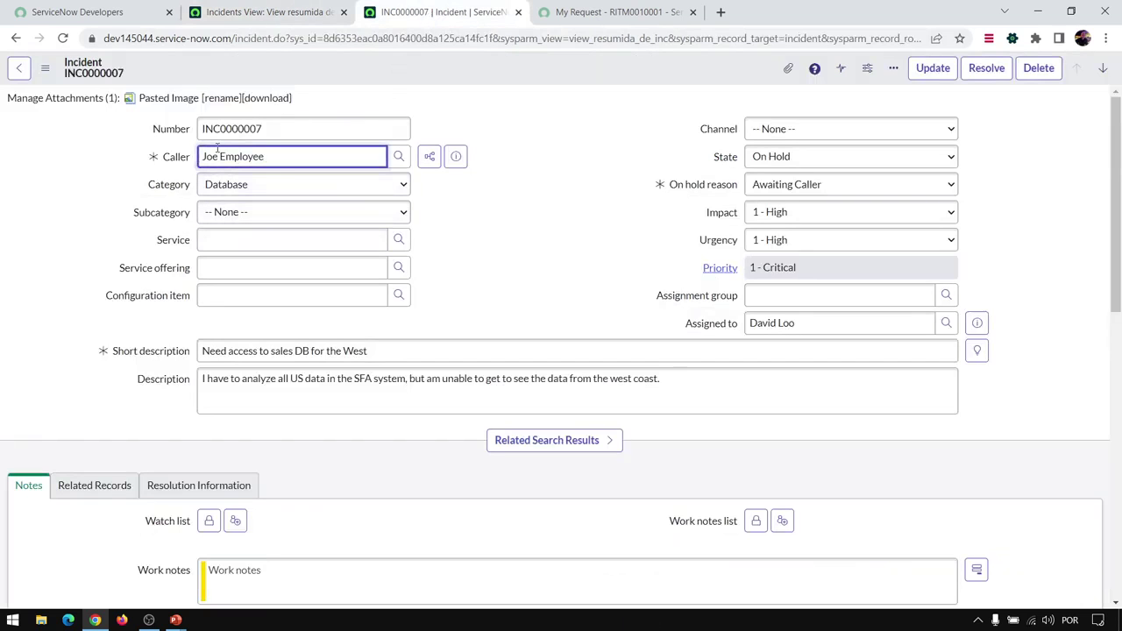